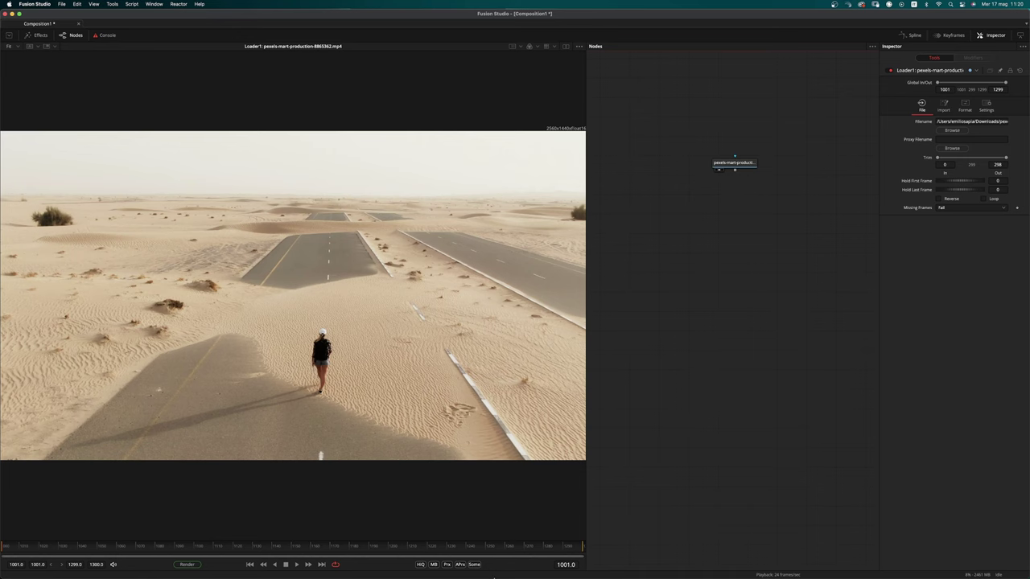
Switch to SynthEyes and import the deserto.1001.jpg image sequence as a shot at 24 fps with 8-bit depth
{"action": "left_click", "coordinate": [540, 557]}
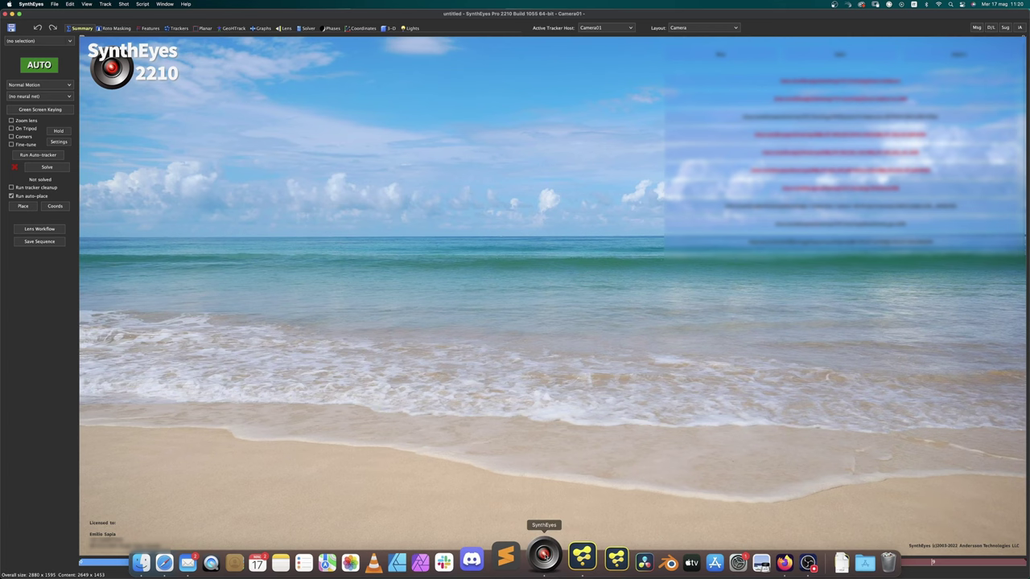
{"action": "left_click", "coordinate": [54, 4]}
{"action": "mouse_move", "coordinate": [74, 82]}
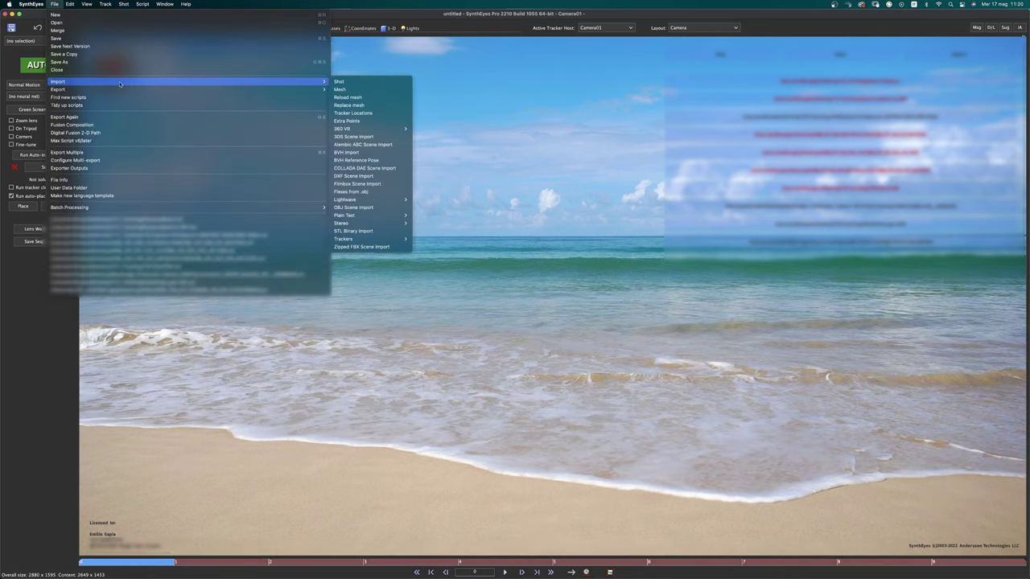
{"action": "left_click", "coordinate": [395, 84]}
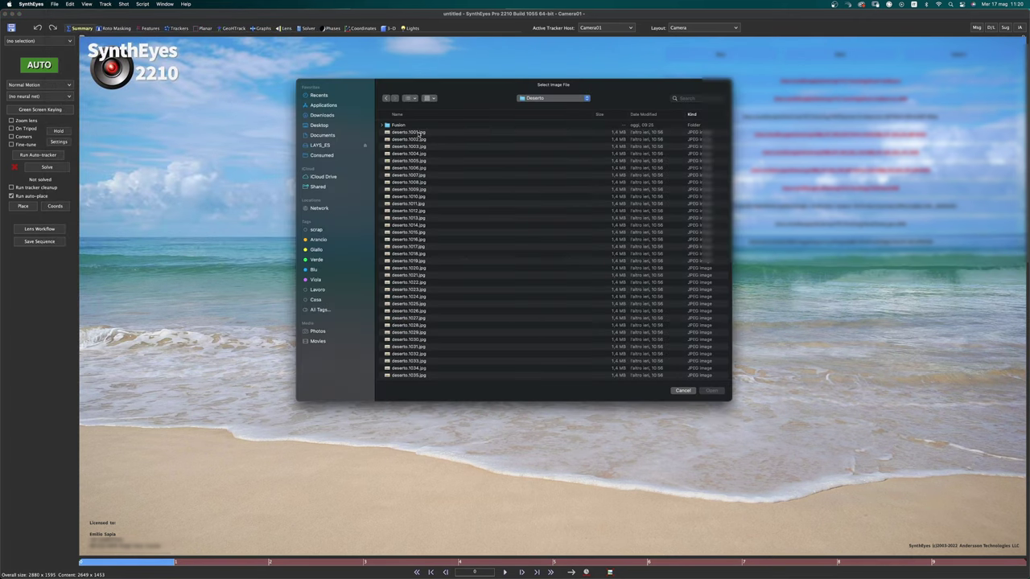
{"action": "left_click", "coordinate": [410, 132]}
{"action": "key", "text": "Return"}
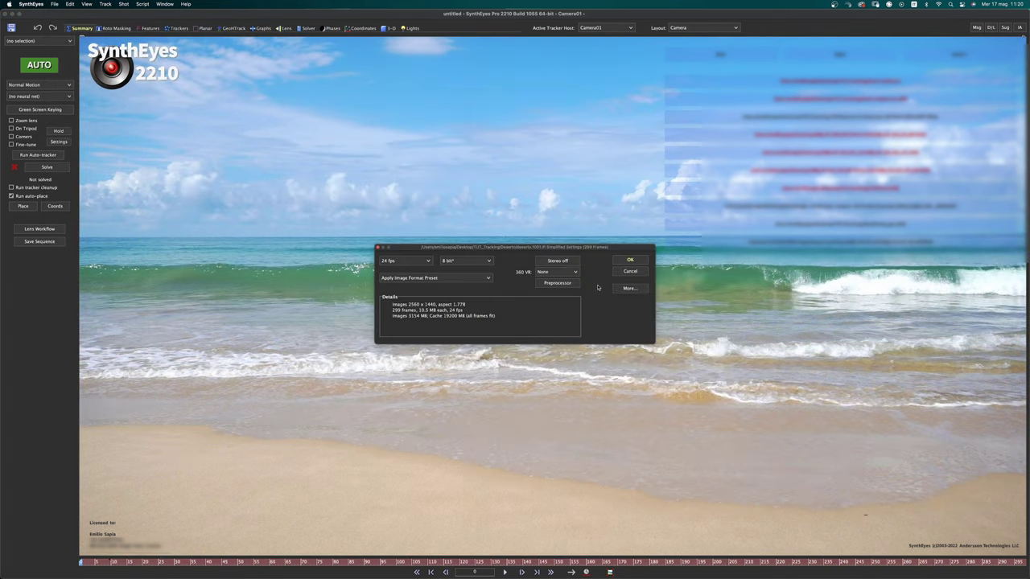
{"action": "left_click", "coordinate": [629, 288]}
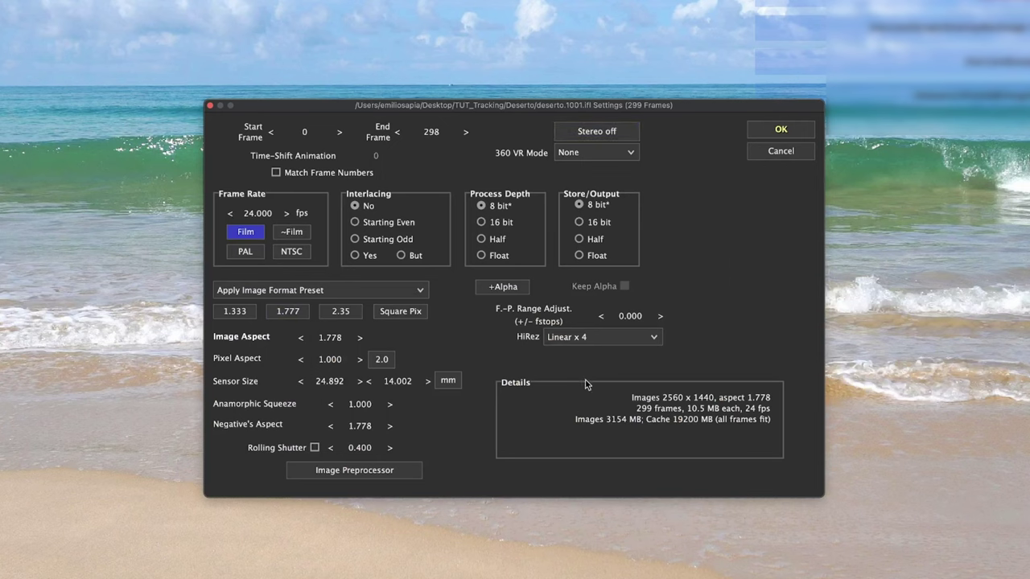
{"action": "left_click", "coordinate": [781, 130]}
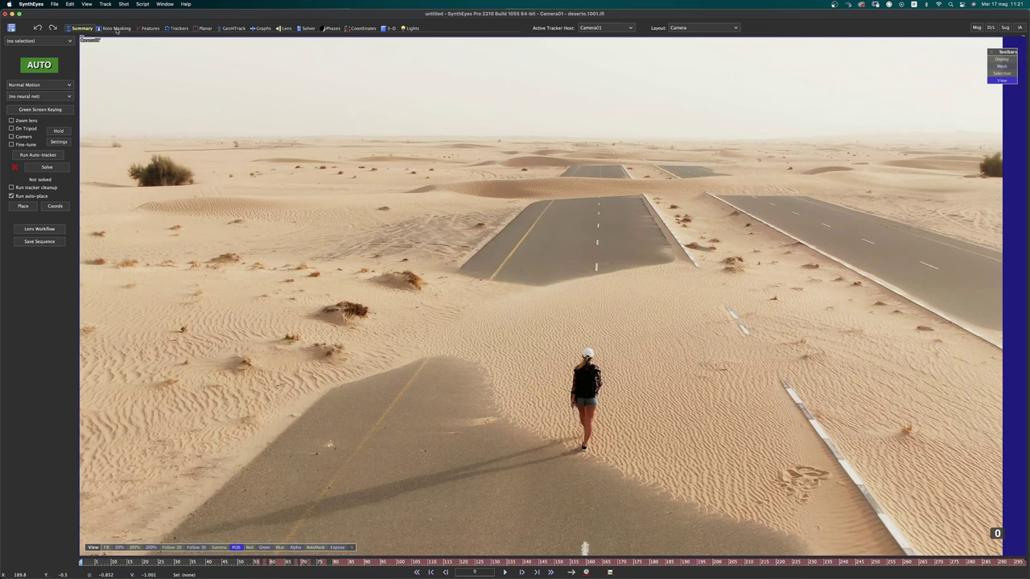
Mask out the sky with a rectangular garbage spline spanning beyond the frame edges and reaching down to the horizon
{"action": "left_click", "coordinate": [117, 28]}
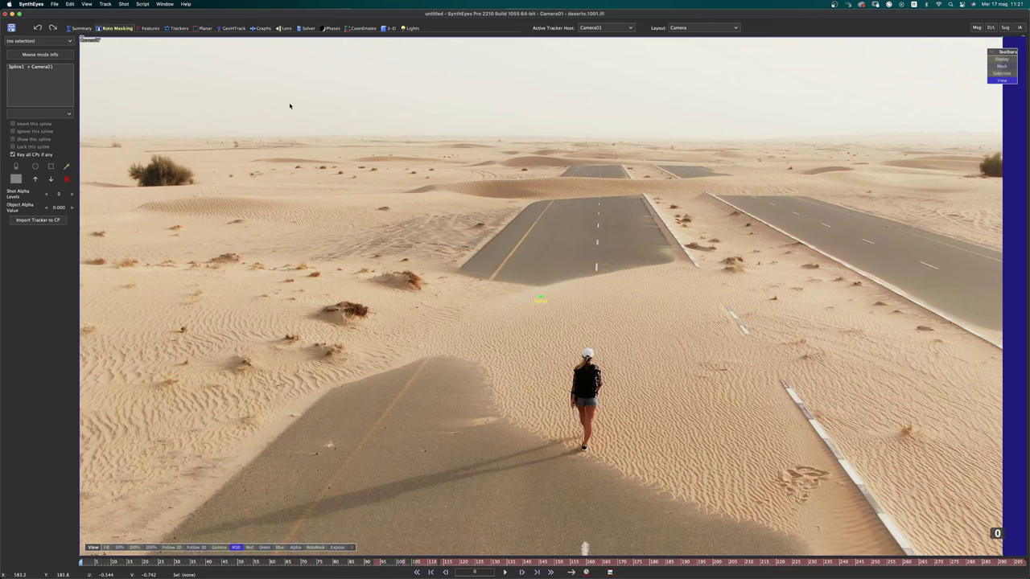
{"action": "scroll", "coordinate": [513, 208], "scroll_direction": "down", "scroll_amount": 4}
{"action": "middle_click_drag", "start_coordinate": [513, 208], "coordinate": [491, 240]}
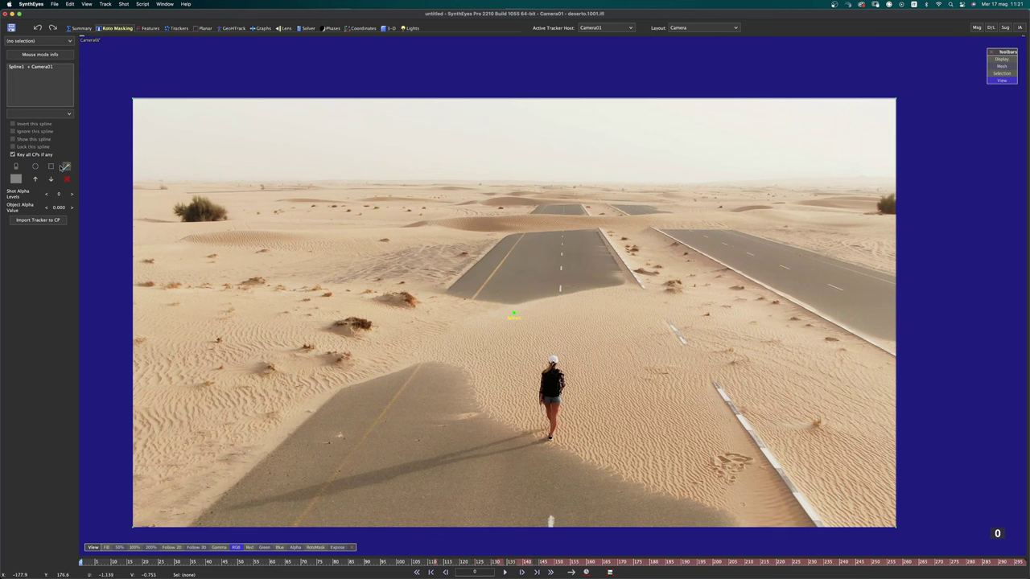
{"action": "left_click", "coordinate": [50, 167]}
{"action": "left_click_drag", "start_coordinate": [110, 69], "coordinate": [931, 191]}
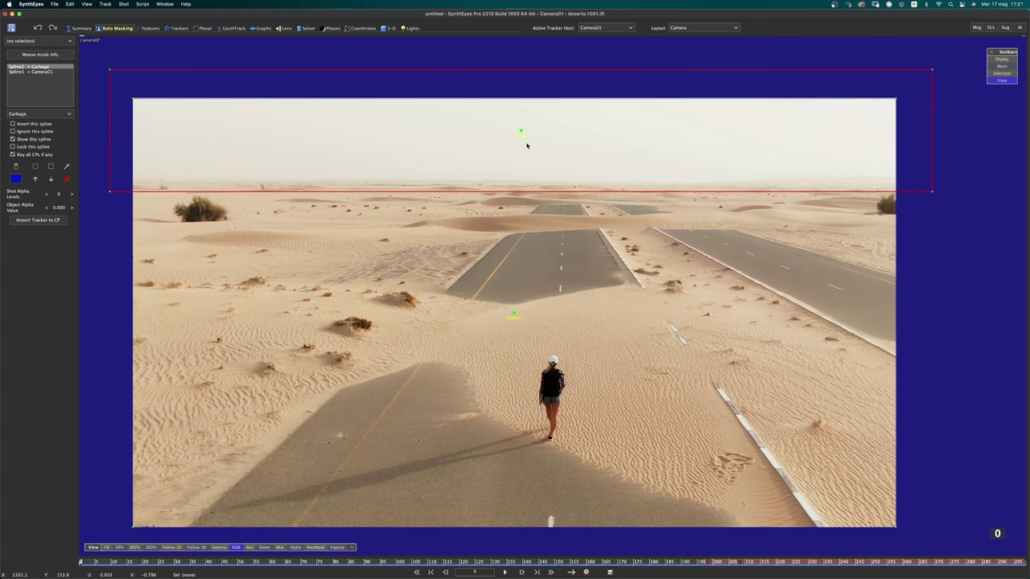
{"action": "left_click_drag", "start_coordinate": [521, 131], "coordinate": [525, 132]}
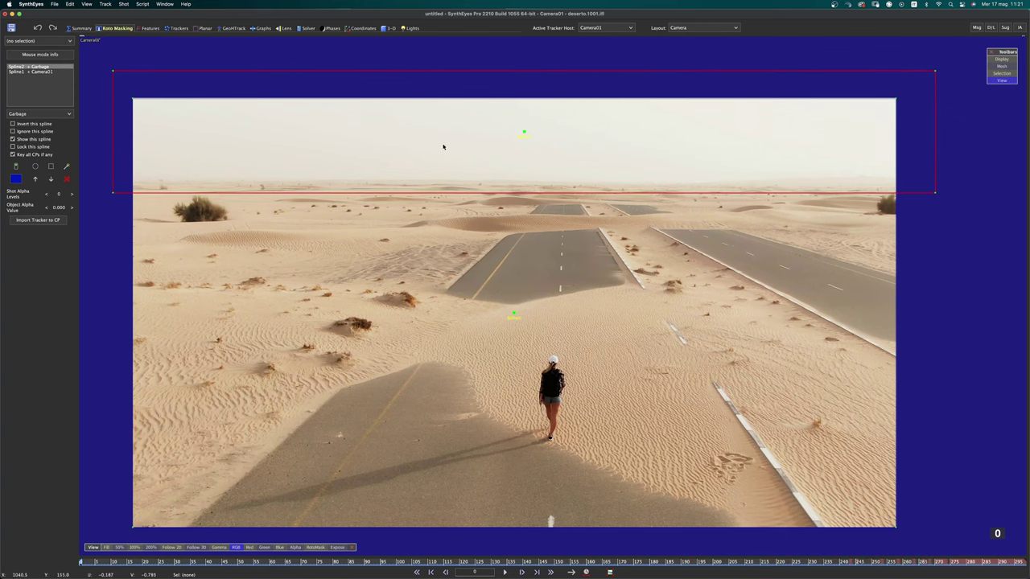
Draw a closed freeform garbage spline around the walking woman and her long shadow on the road at frame 0
{"action": "middle_click_drag", "start_coordinate": [292, 364], "coordinate": [288, 339]}
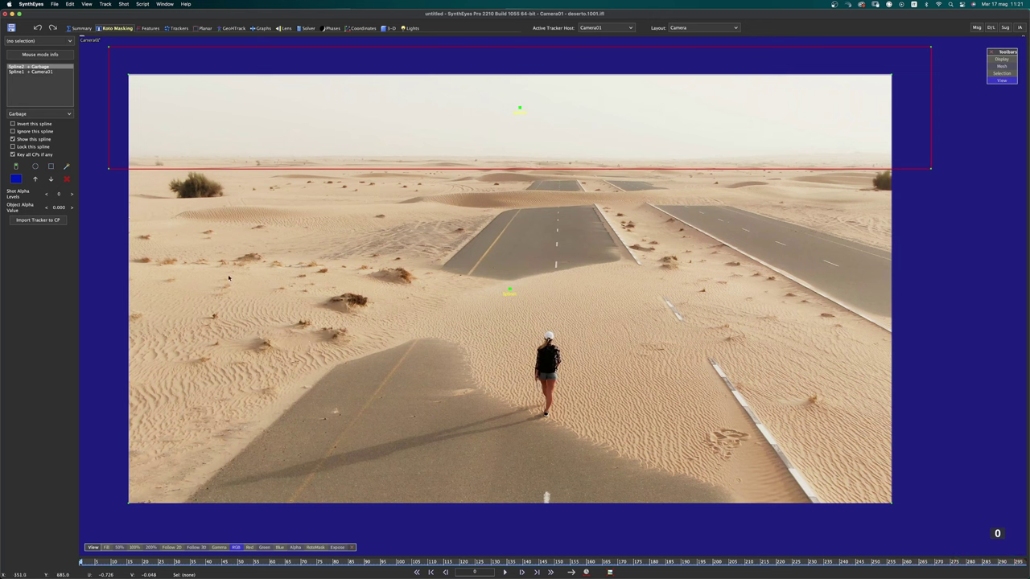
{"action": "left_click", "coordinate": [67, 166]}
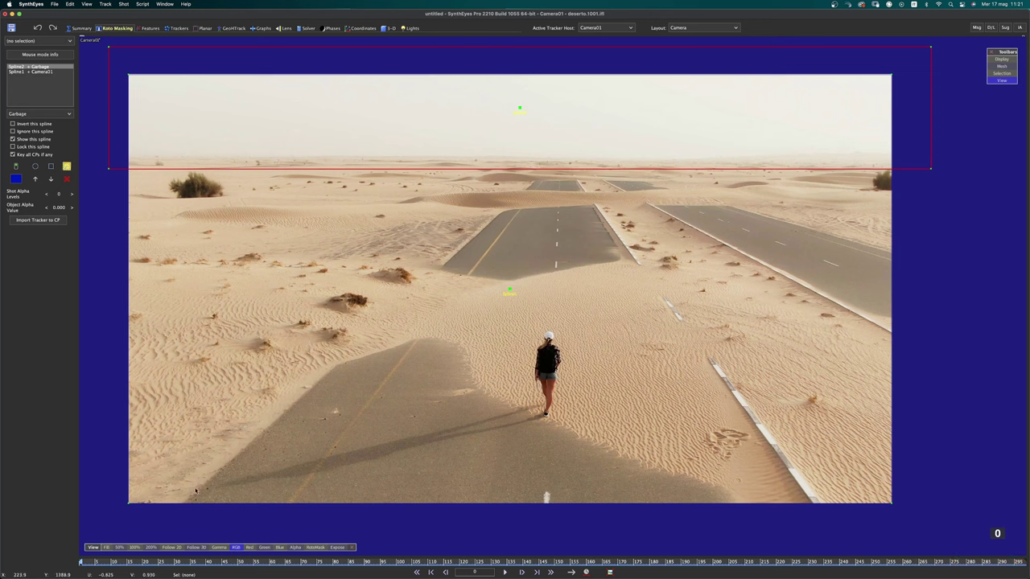
{"action": "left_click", "coordinate": [196, 490]}
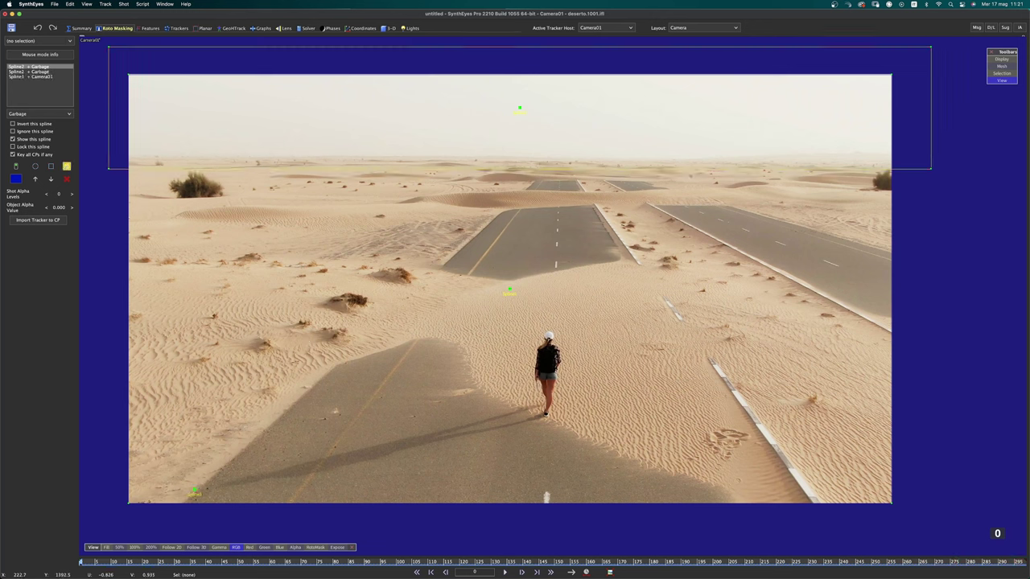
{"action": "left_click", "coordinate": [202, 479]}
{"action": "left_click", "coordinate": [243, 462]}
{"action": "mouse_move", "coordinate": [328, 442]}
{"action": "left_mouse_down"}
{"action": "mouse_move", "coordinate": [350, 437]}
{"action": "mouse_move", "coordinate": [307, 449]}
{"action": "mouse_move", "coordinate": [494, 418]}
{"action": "mouse_move", "coordinate": [529, 324]}
{"action": "mouse_move", "coordinate": [585, 350]}
{"action": "mouse_move", "coordinate": [586, 419]}
{"action": "left_mouse_up"}
{"action": "left_click", "coordinate": [546, 436]}
{"action": "left_click", "coordinate": [284, 493]}
{"action": "left_click", "coordinate": [218, 501]}
{"action": "right_click", "coordinate": [218, 501]}
Convert the walker spline's points along the shadow's upper edge and beside the woman to corners, adjusting their positions
{"action": "double_click", "coordinate": [200, 482]}
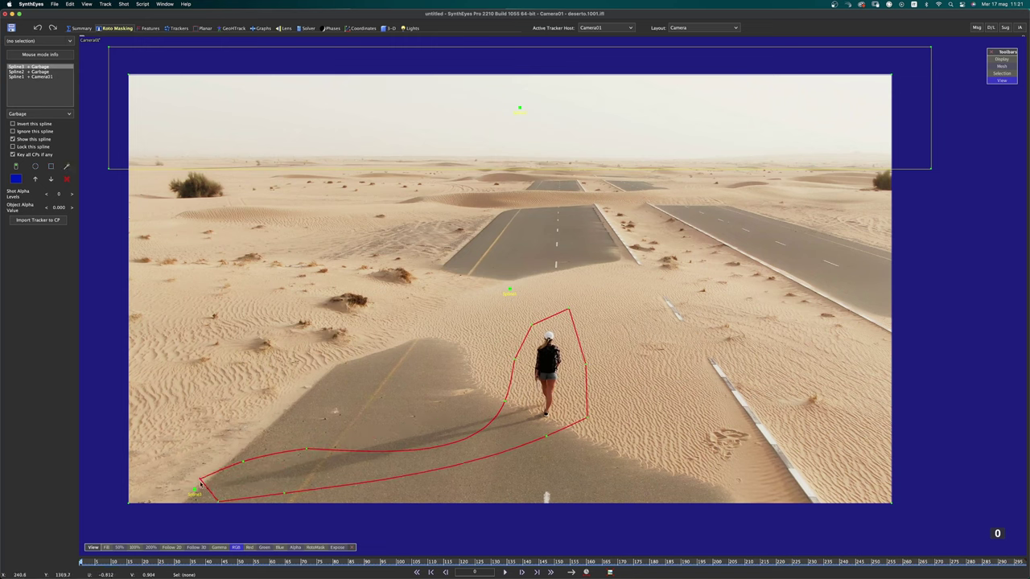
{"action": "left_click_drag", "start_coordinate": [197, 479], "coordinate": [196, 483]}
{"action": "double_click", "coordinate": [243, 461]}
{"action": "double_click", "coordinate": [306, 449]}
{"action": "double_click", "coordinate": [504, 401]}
{"action": "left_click_drag", "start_coordinate": [504, 400], "coordinate": [499, 395]}
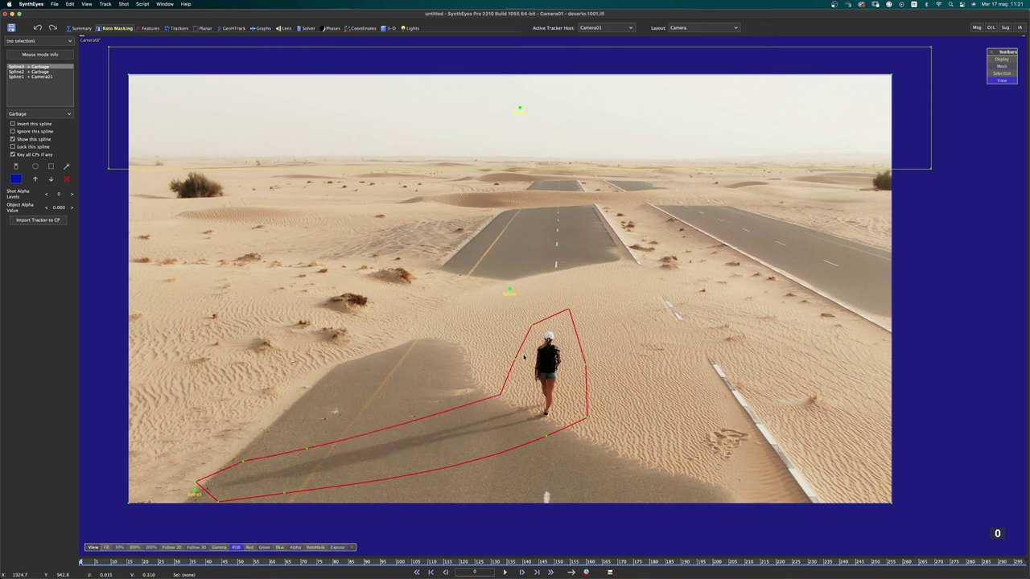
{"action": "double_click", "coordinate": [515, 359]}
{"action": "left_click_drag", "start_coordinate": [514, 358], "coordinate": [505, 351]}
Fine-tune the walker spline's remaining points around the woman's head, side and feet
{"action": "left_click_drag", "start_coordinate": [586, 366], "coordinate": [585, 367]}
{"action": "left_click_drag", "start_coordinate": [586, 420], "coordinate": [592, 421]}
{"action": "left_click_drag", "start_coordinate": [532, 326], "coordinate": [531, 325]}
{"action": "left_click_drag", "start_coordinate": [569, 311], "coordinate": [575, 318]}
{"action": "key", "text": "ctrl+z"}
{"action": "left_click_drag", "start_coordinate": [586, 367], "coordinate": [586, 363]}
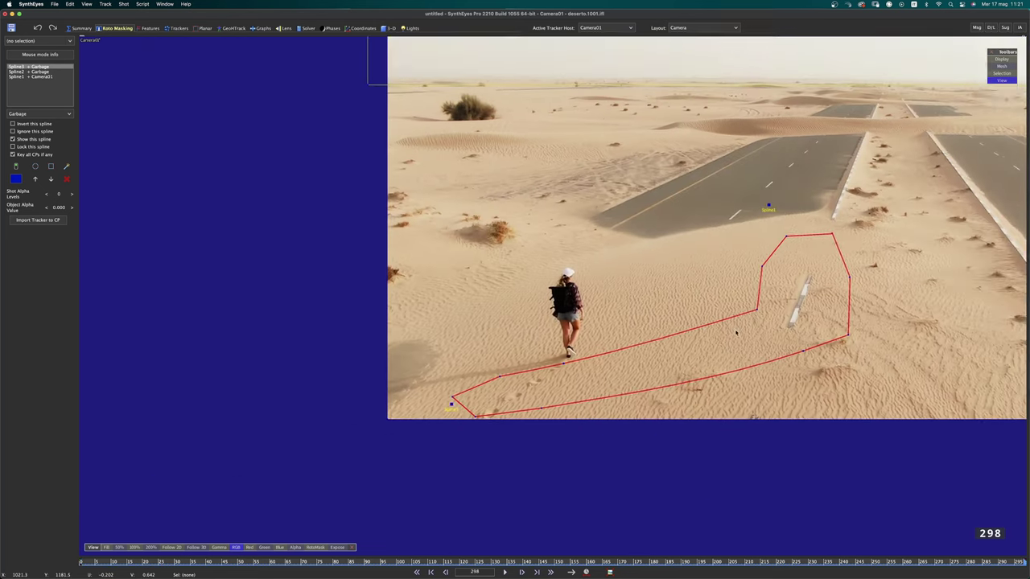
Keyframe the walker spline's position over the woman at frame 298, frame 30 and around frame 100
{"action": "middle_click_drag", "start_coordinate": [736, 333], "coordinate": [802, 315]}
{"action": "left_click_drag", "start_coordinate": [518, 386], "coordinate": [279, 410]}
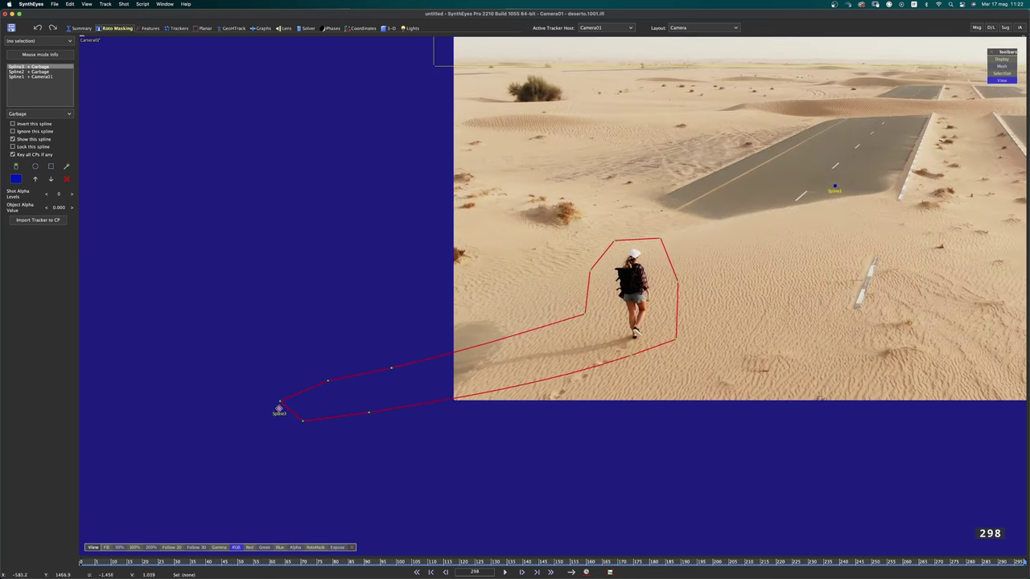
{"action": "left_click", "coordinate": [585, 573]}
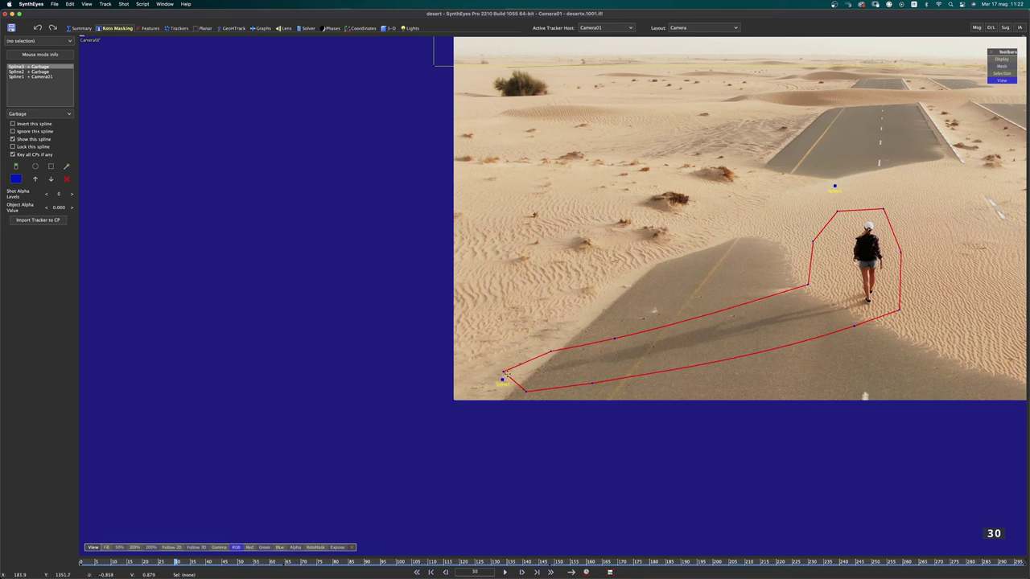
{"action": "left_click_drag", "start_coordinate": [503, 379], "coordinate": [516, 383]}
{"action": "left_click_drag", "start_coordinate": [90, 562], "coordinate": [404, 561]}
{"action": "left_click_drag", "start_coordinate": [446, 371], "coordinate": [449, 361]}
Keyframe the walker spline over the woman at frame 225 and around frames 185 and 265, checking its motion back to frame 0
{"action": "left_click", "coordinate": [796, 562]}
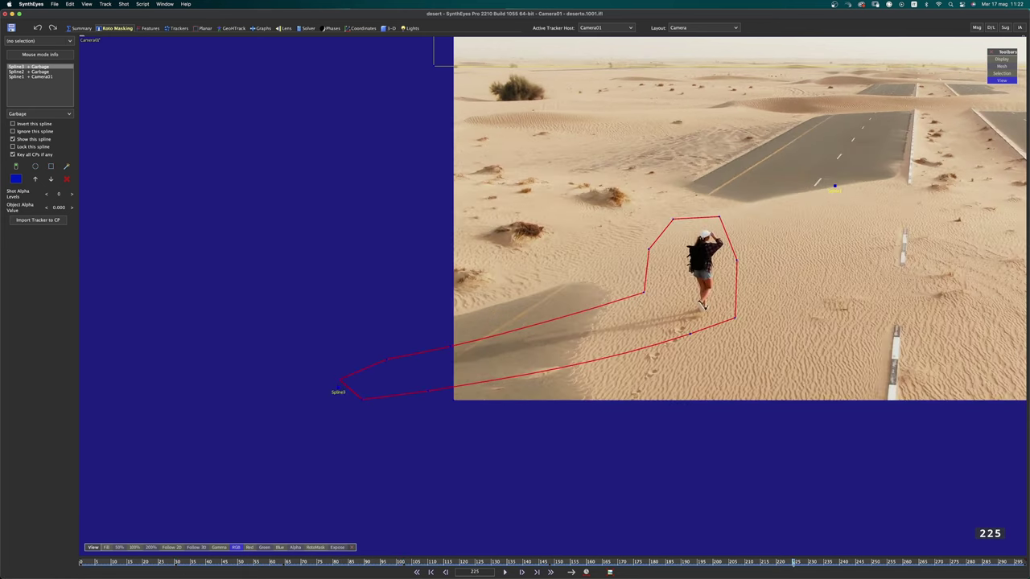
{"action": "left_click_drag", "start_coordinate": [343, 383], "coordinate": [353, 382]}
{"action": "left_click_drag", "start_coordinate": [708, 561], "coordinate": [669, 562]}
{"action": "left_click_drag", "start_coordinate": [376, 372], "coordinate": [378, 366]}
{"action": "left_click_drag", "start_coordinate": [917, 561], "coordinate": [926, 561]}
{"action": "left_click_drag", "start_coordinate": [311, 398], "coordinate": [314, 399]}
{"action": "left_click", "coordinate": [995, 562]}
{"action": "left_click_drag", "start_coordinate": [995, 562], "coordinate": [80, 561]}
{"action": "middle_click_drag", "start_coordinate": [670, 247], "coordinate": [354, 345]}
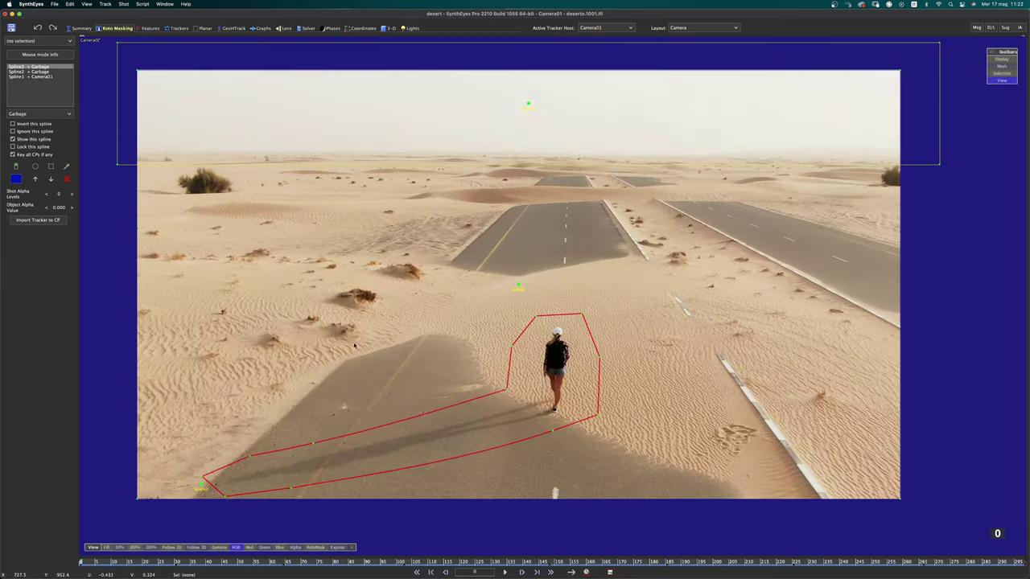
Set the maximum tracker count to 800 in the advanced feature settings
{"action": "left_click", "coordinate": [149, 28]}
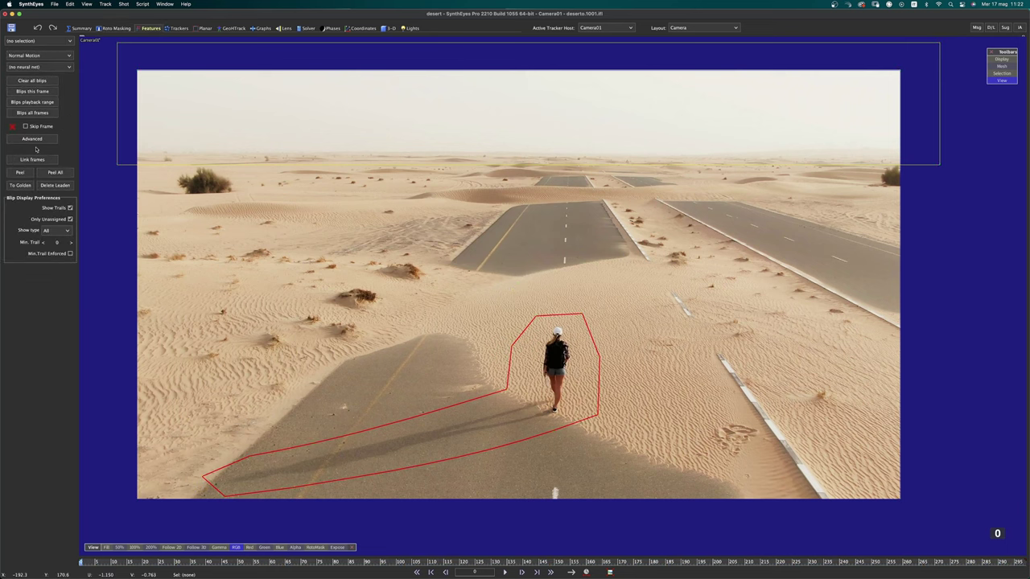
{"action": "left_click", "coordinate": [34, 140]}
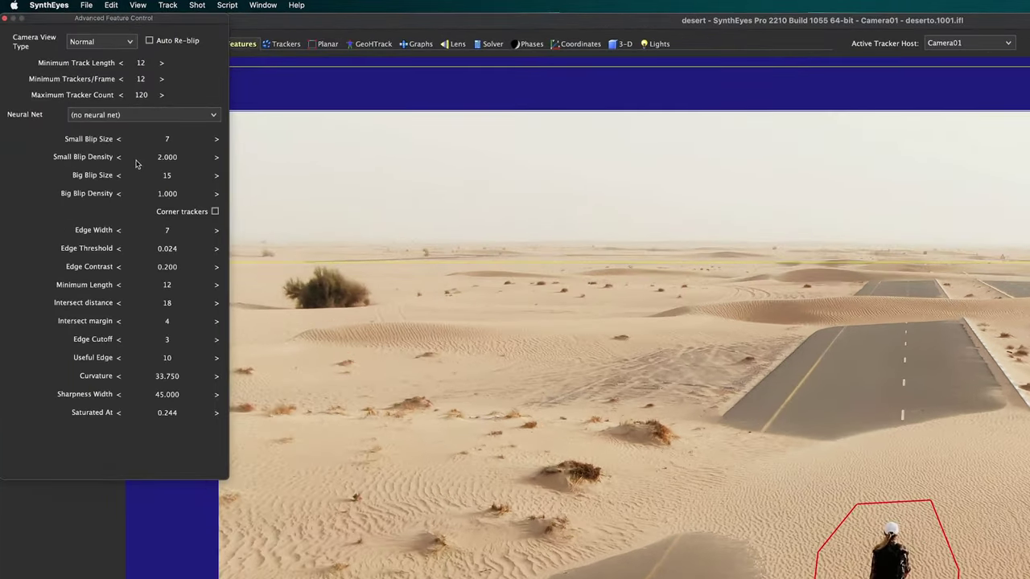
{"action": "double_click", "coordinate": [142, 95]}
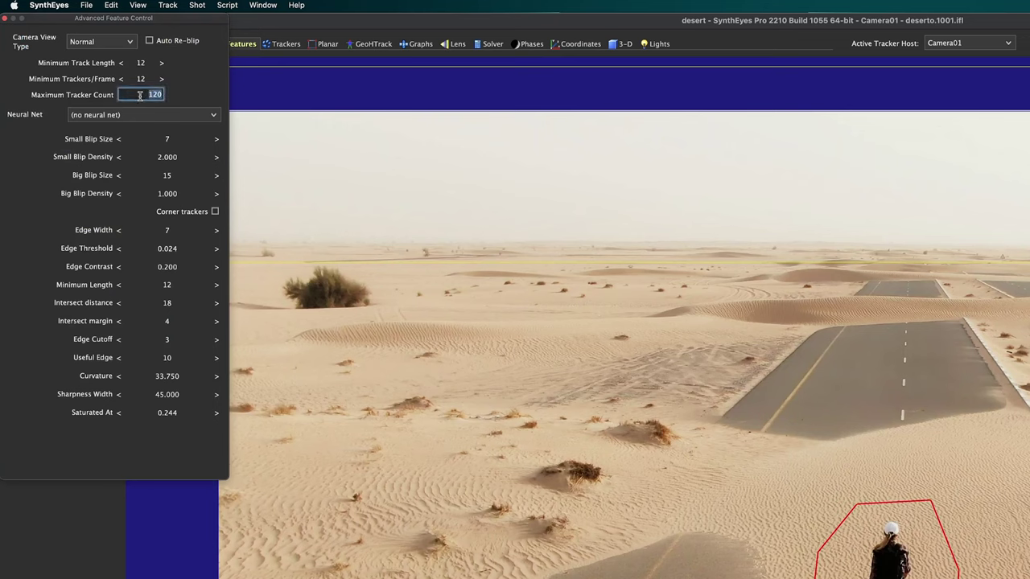
{"action": "type", "text": "800"}
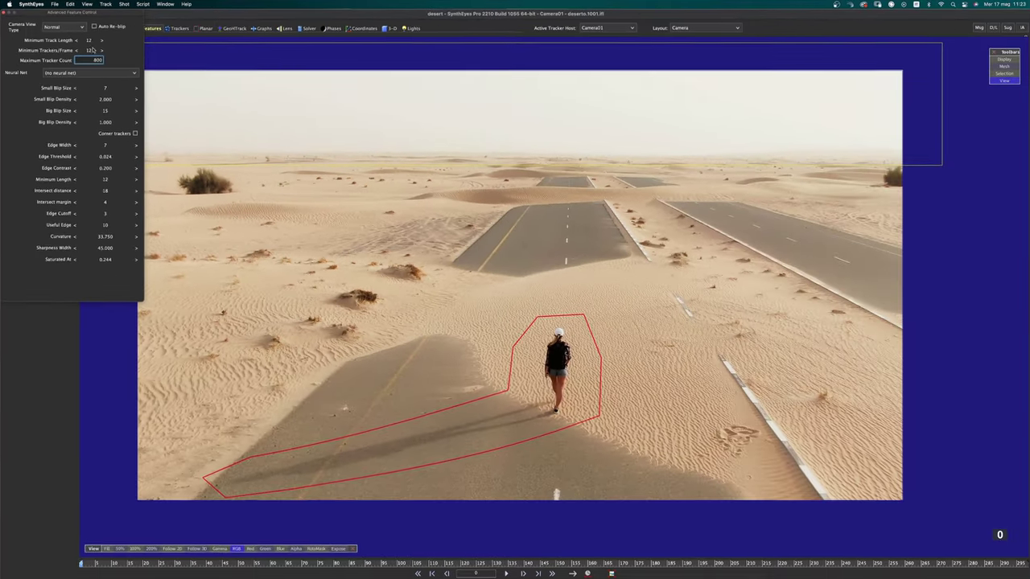
{"action": "key", "text": "Return"}
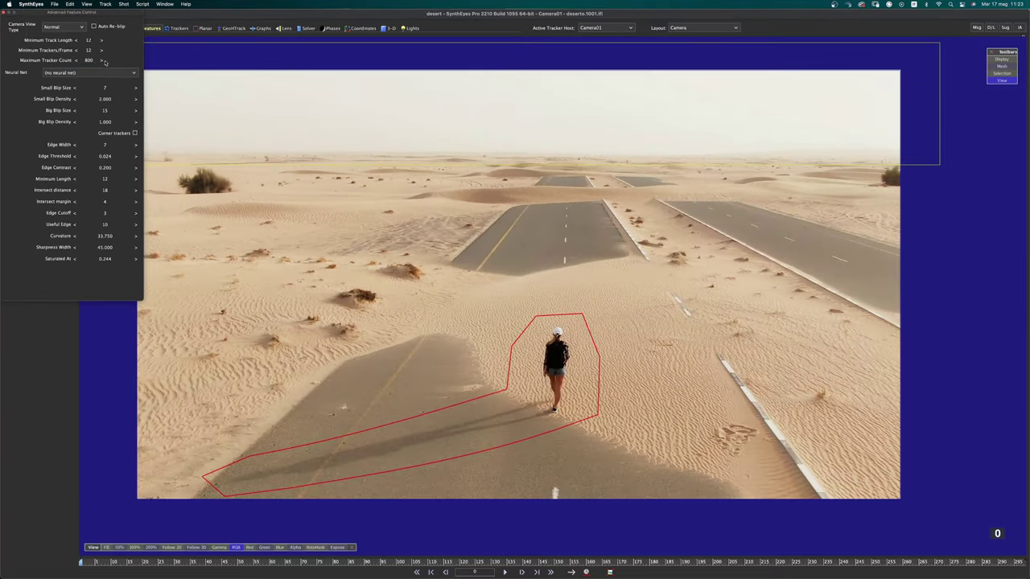
{"action": "left_click", "coordinate": [5, 12]}
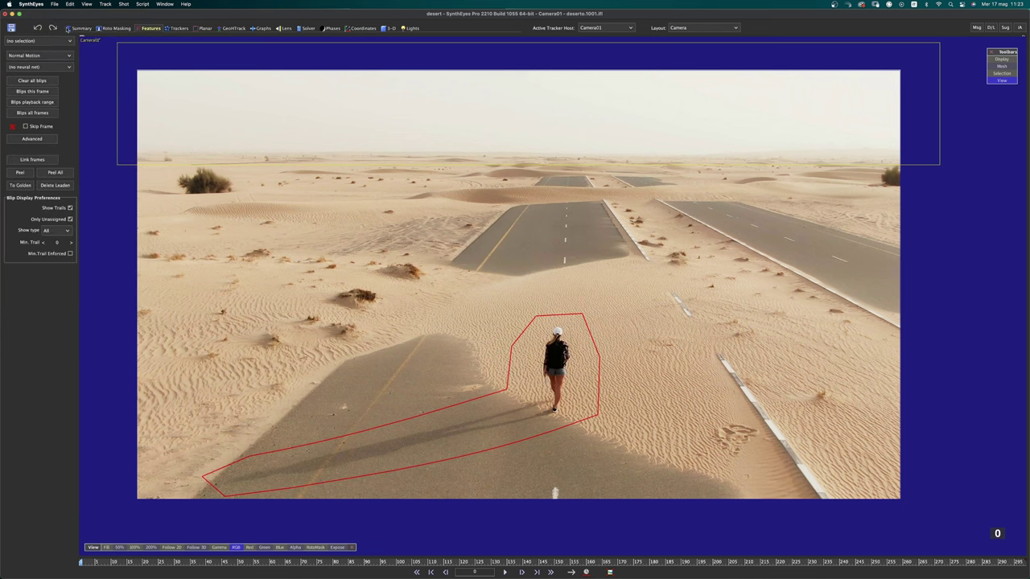
Run the automatic tracking and camera solve on the whole shot and accept the result
{"action": "left_click", "coordinate": [81, 29]}
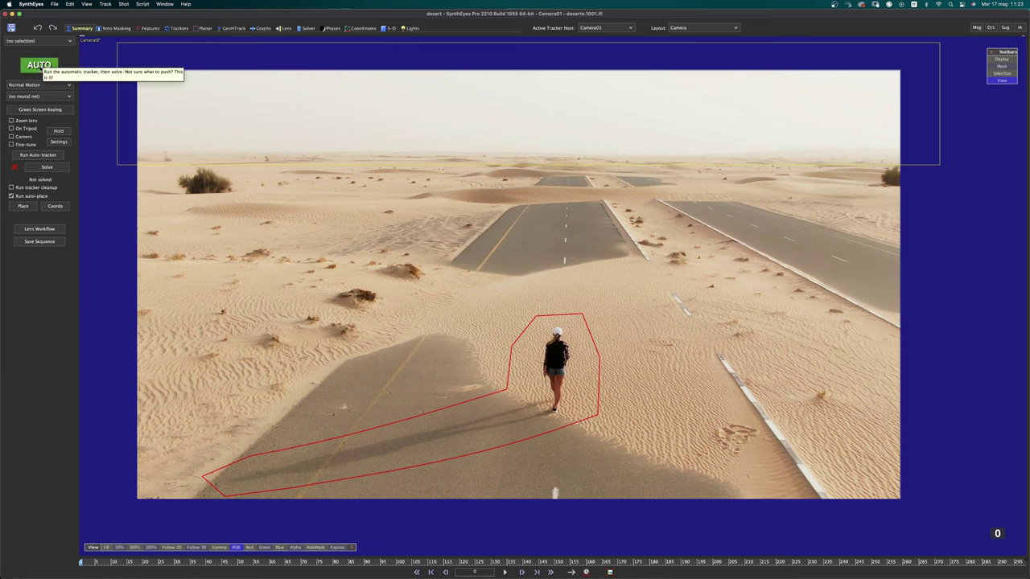
{"action": "left_click", "coordinate": [40, 65]}
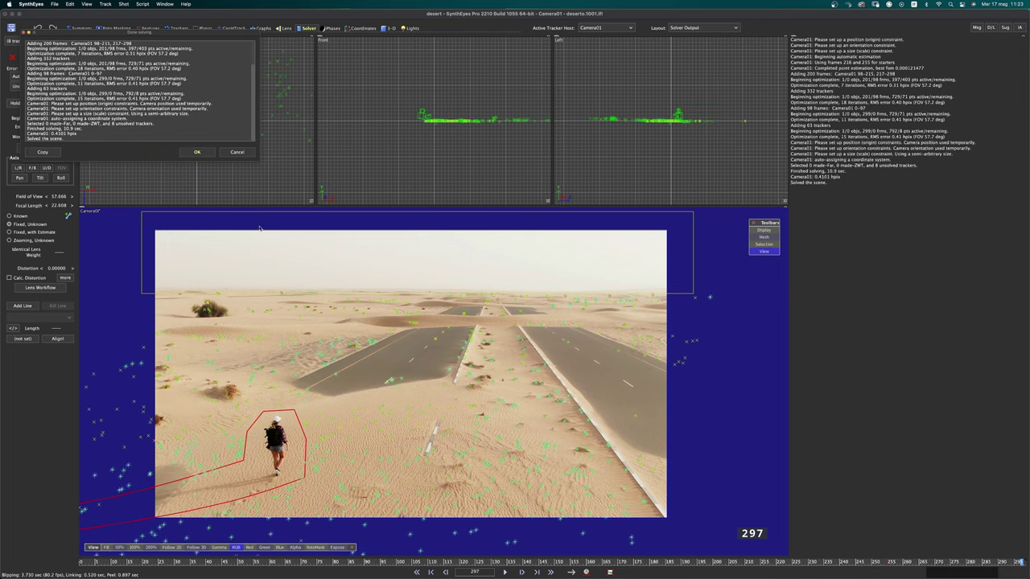
{"action": "left_click", "coordinate": [197, 152]}
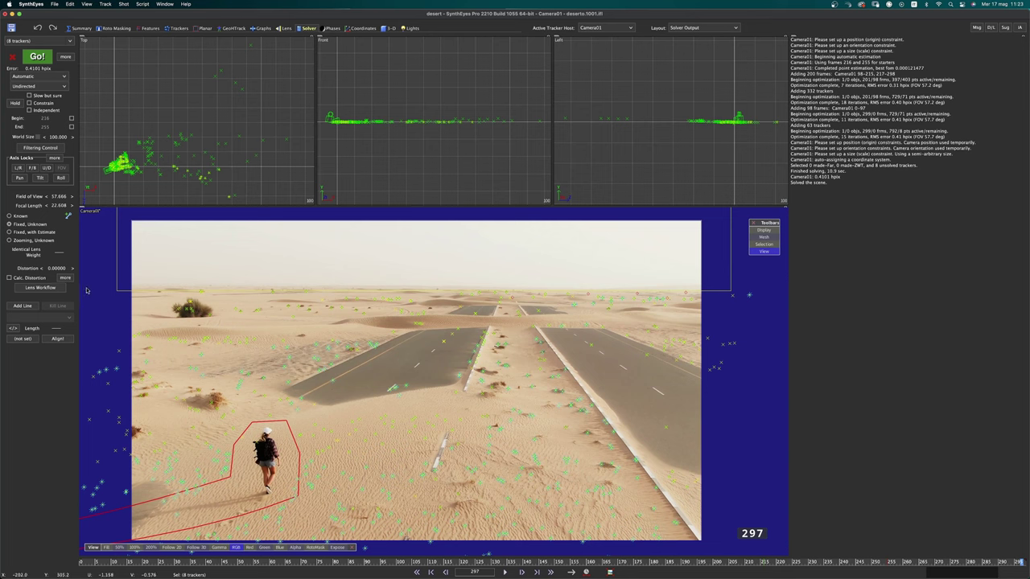
Set the solver to Refine mode and enable lens distortion calculation
{"action": "left_click", "coordinate": [34, 77]}
{"action": "left_click", "coordinate": [38, 86]}
{"action": "left_click", "coordinate": [14, 278]}
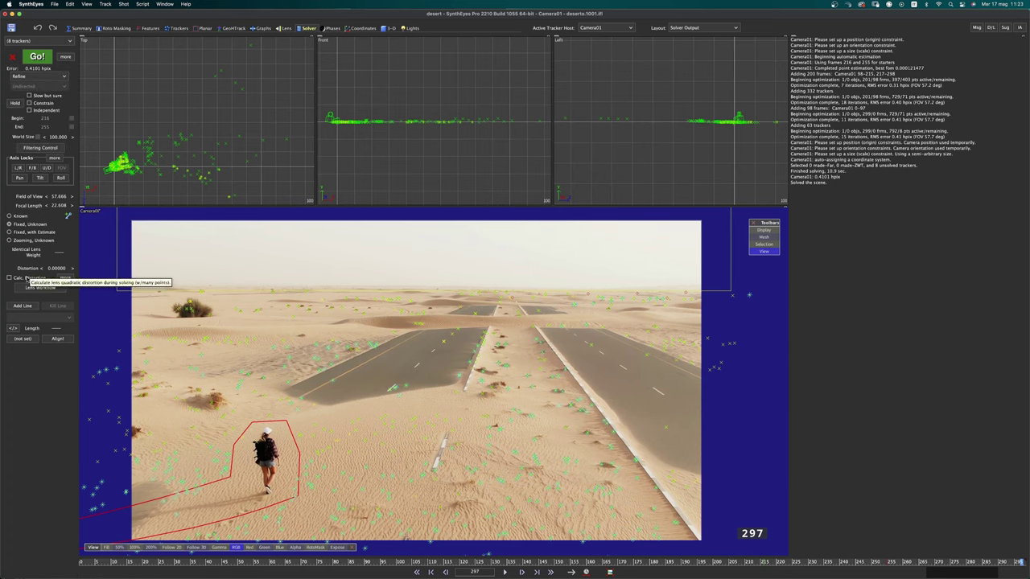
Clean up the auto trackers: disable bad frames, select the far-ish, short-lived, high-error and unsolved trackers, and apply the fix
{"action": "left_click", "coordinate": [307, 347]}
{"action": "key", "text": "shift+c"}
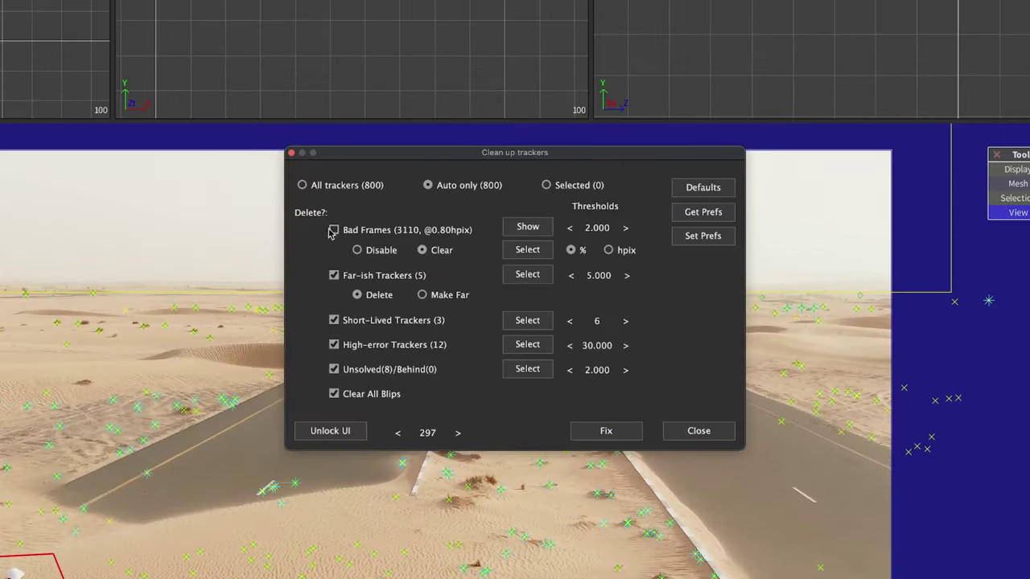
{"action": "left_click", "coordinate": [333, 231]}
{"action": "left_click", "coordinate": [376, 250]}
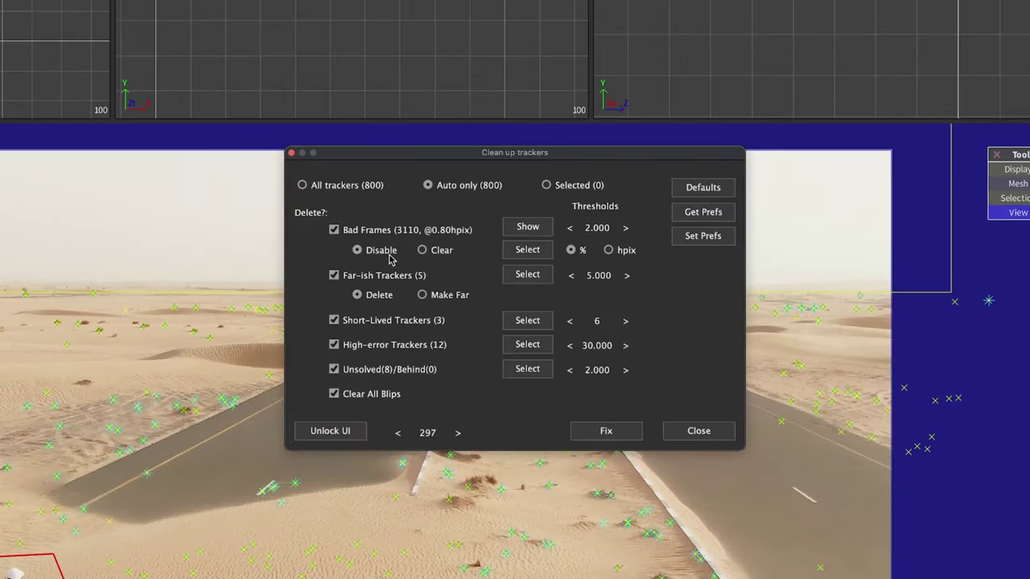
{"action": "left_click", "coordinate": [538, 252]}
{"action": "left_click", "coordinate": [538, 273]}
{"action": "left_click", "coordinate": [535, 320]}
{"action": "left_click", "coordinate": [535, 345]}
{"action": "left_click", "coordinate": [533, 369]}
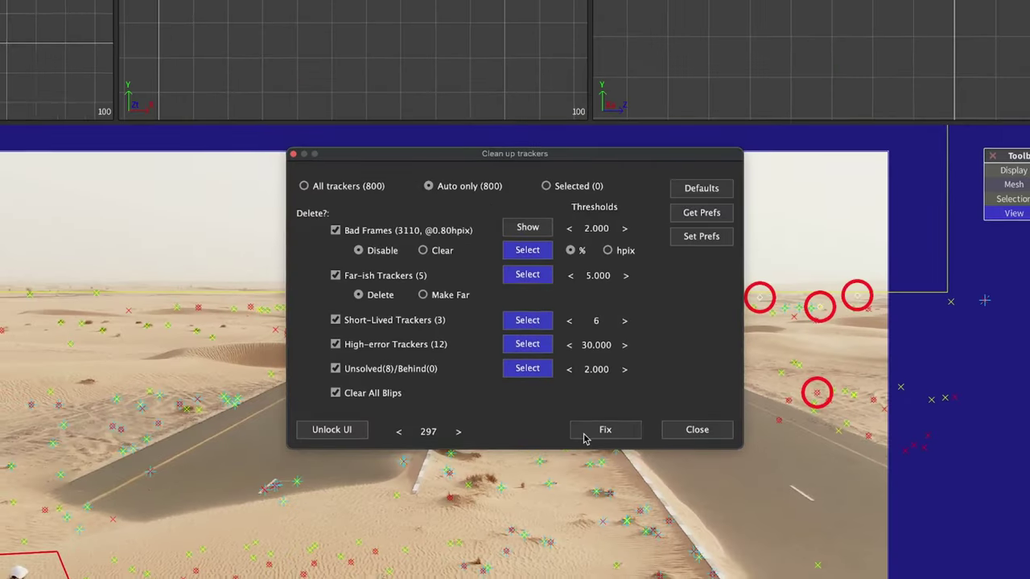
{"action": "left_click", "coordinate": [587, 432]}
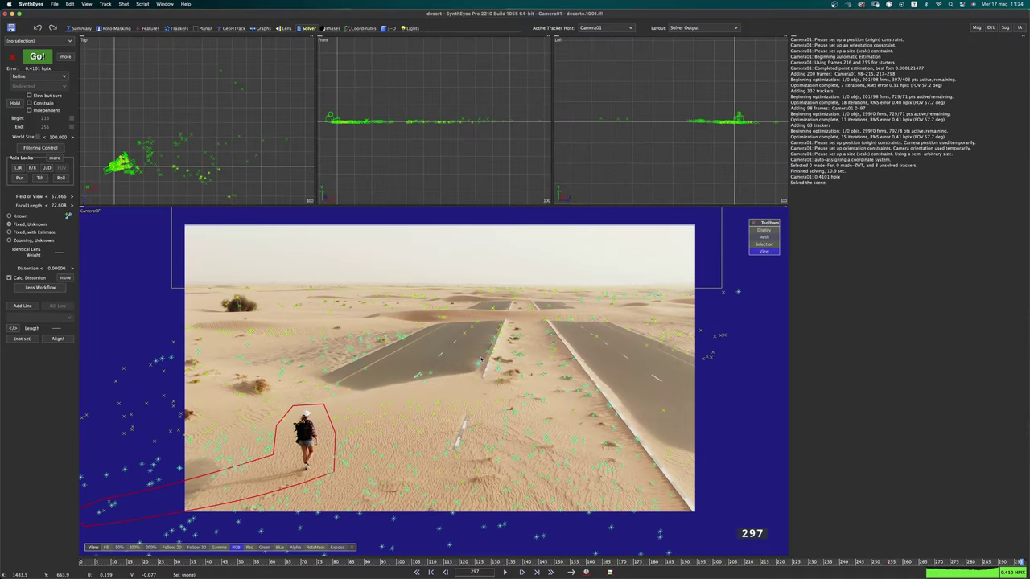
Re-solve the camera in Refine mode with distortion calculation and accept the result
{"action": "key", "text": "shift+g"}
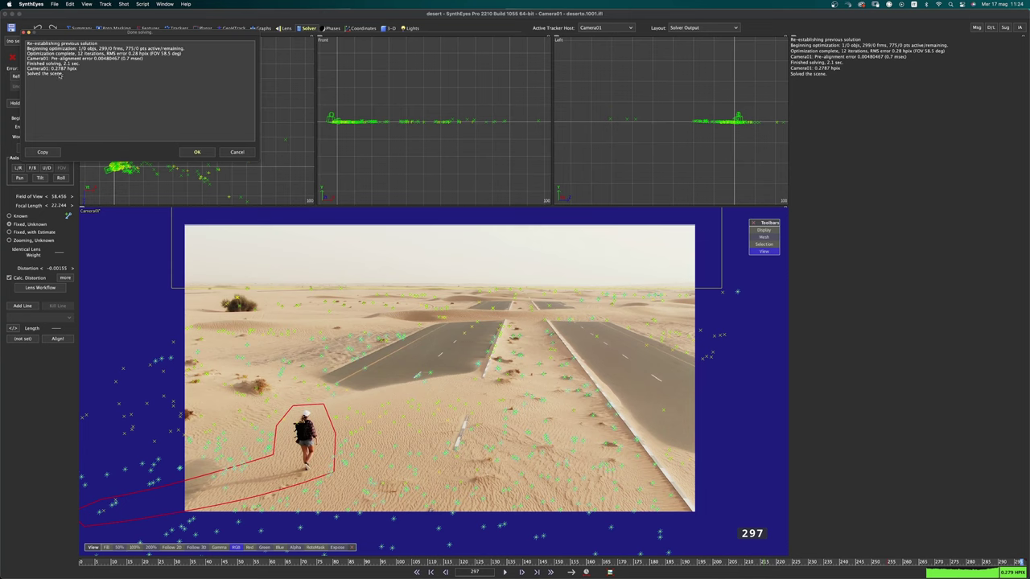
{"action": "left_click", "coordinate": [197, 152]}
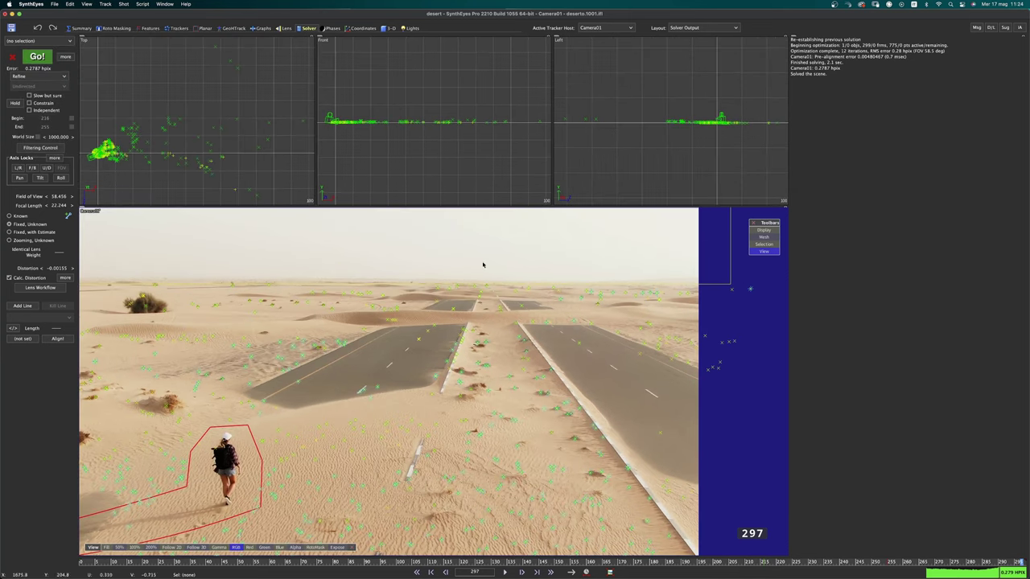
{"action": "middle_click_drag", "start_coordinate": [132, 136], "coordinate": [212, 132]}
{"action": "scroll", "coordinate": [207, 118], "scroll_direction": "up", "scroll_amount": 4}
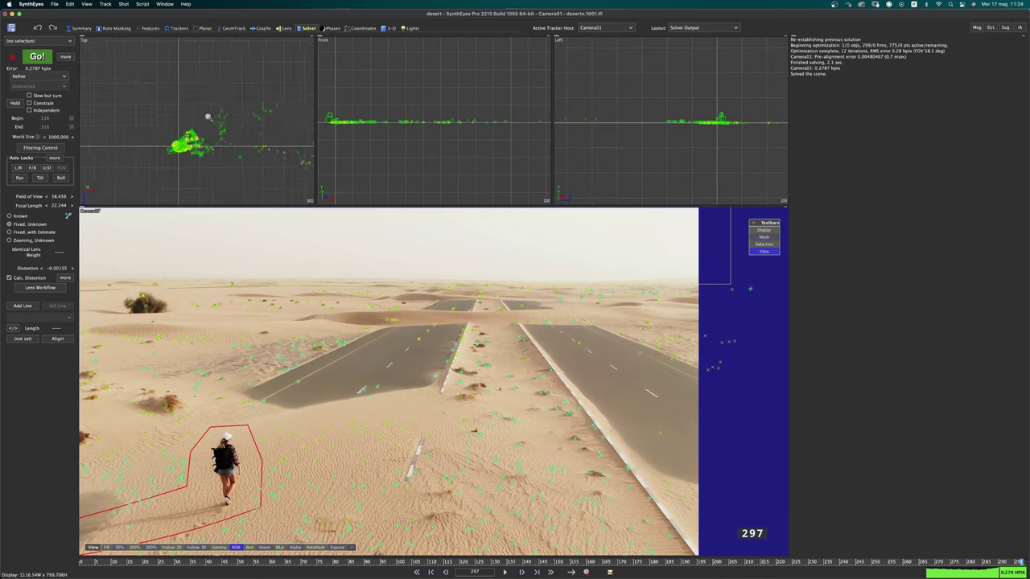
{"action": "scroll", "coordinate": [193, 138], "scroll_direction": "up", "scroll_amount": 3}
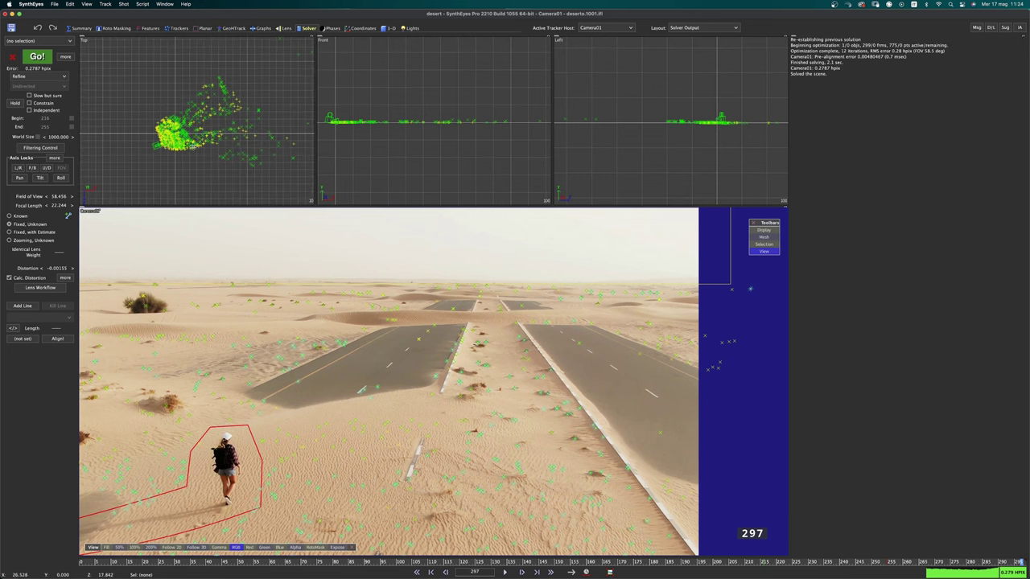
In the 3-D workspace, rotate the whole solved scene in the Top view until the camera looks along the depth axis
{"action": "left_click", "coordinate": [389, 29]}
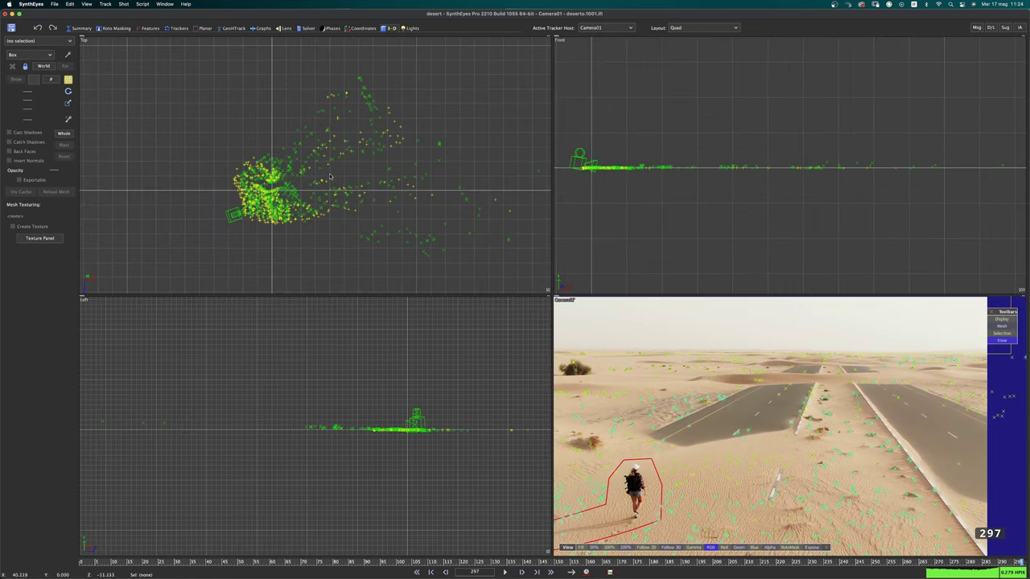
{"action": "left_click", "coordinate": [68, 130]}
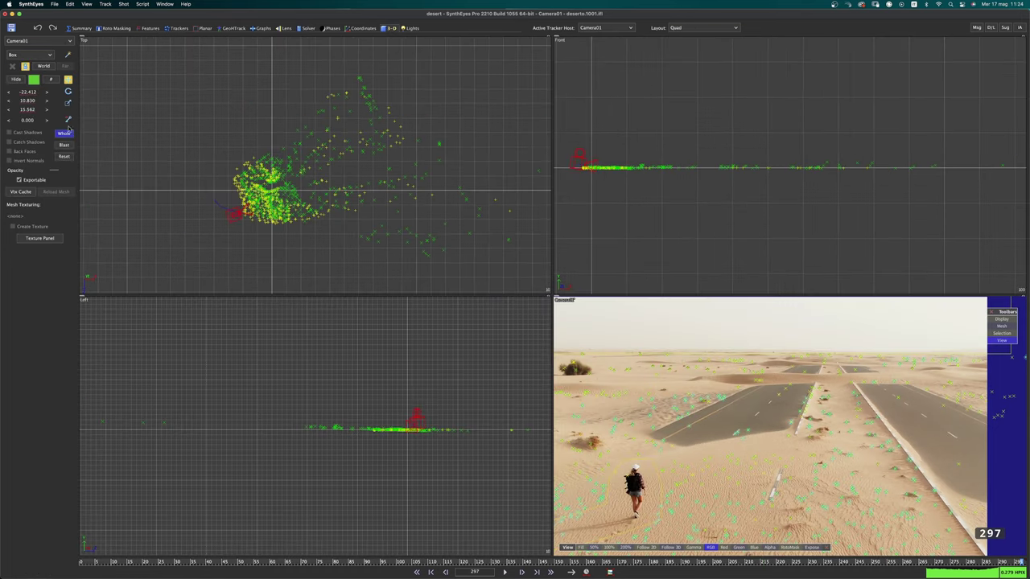
{"action": "left_click", "coordinate": [68, 92]}
{"action": "left_click_drag", "start_coordinate": [288, 208], "coordinate": [372, 126]}
{"action": "middle_click_drag", "start_coordinate": [340, 180], "coordinate": [355, 164]}
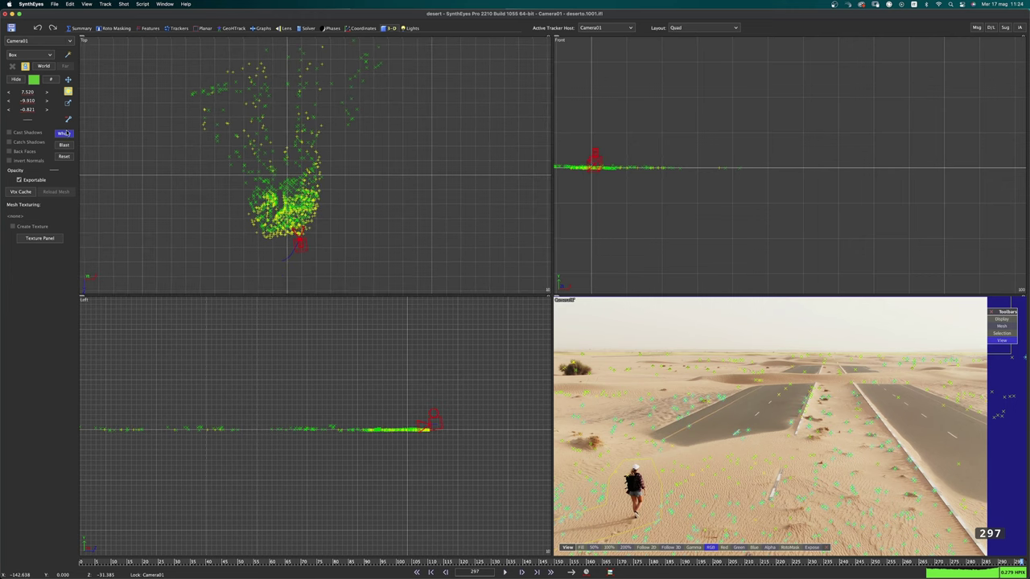
{"action": "left_click", "coordinate": [178, 230]}
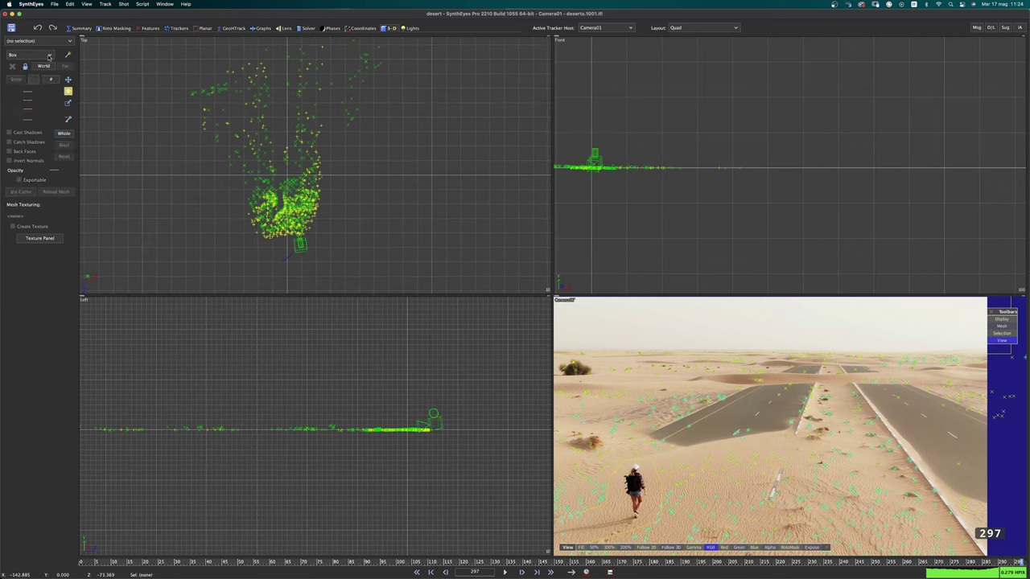
Create a plane mesh in the Top view and move it over the trackers in front of the camera
{"action": "left_click", "coordinate": [41, 56]}
{"action": "left_click", "coordinate": [32, 71]}
{"action": "left_click_drag", "start_coordinate": [272, 240], "coordinate": [307, 158]}
{"action": "left_click", "coordinate": [69, 80]}
{"action": "left_click_drag", "start_coordinate": [288, 173], "coordinate": [279, 169]}
Turn off solid mesh display in the camera view and nudge the plane over the road at frame 0
{"action": "left_click", "coordinate": [1001, 326]}
{"action": "left_click", "coordinate": [580, 327]}
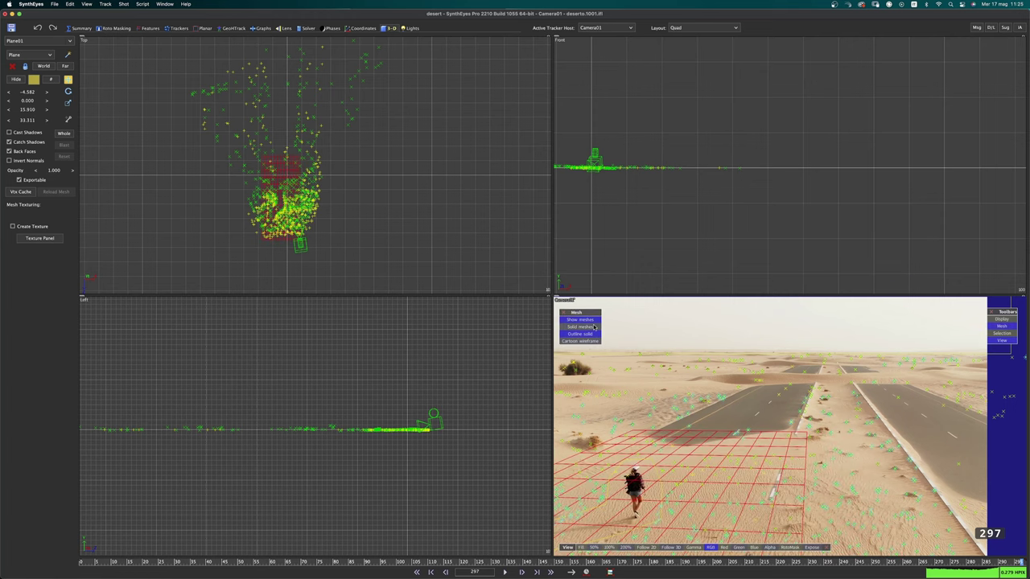
{"action": "left_click_drag", "start_coordinate": [837, 561], "coordinate": [80, 561]}
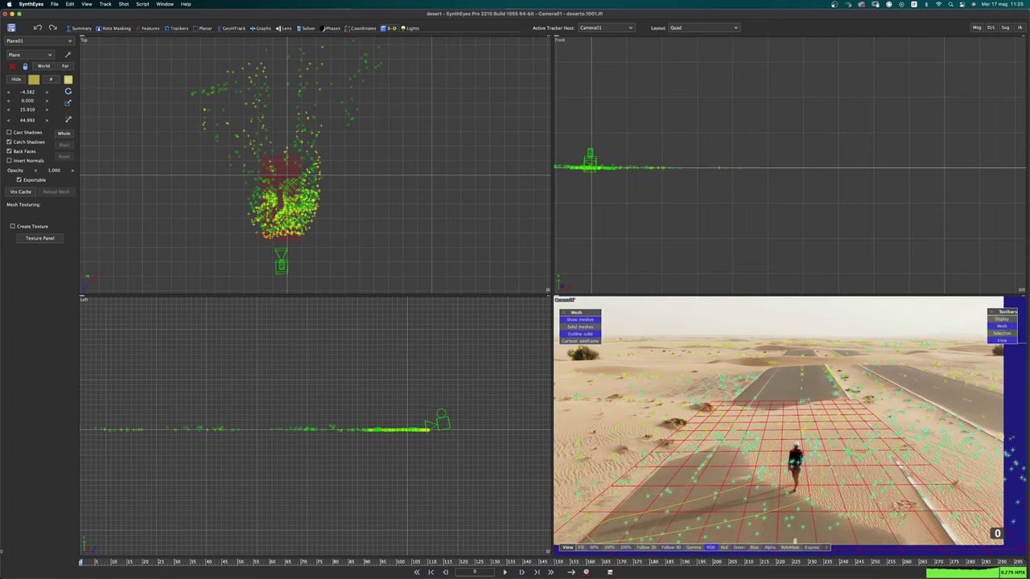
{"action": "scroll", "coordinate": [274, 186], "scroll_direction": "up", "scroll_amount": 1}
{"action": "left_click_drag", "start_coordinate": [287, 177], "coordinate": [286, 173]}
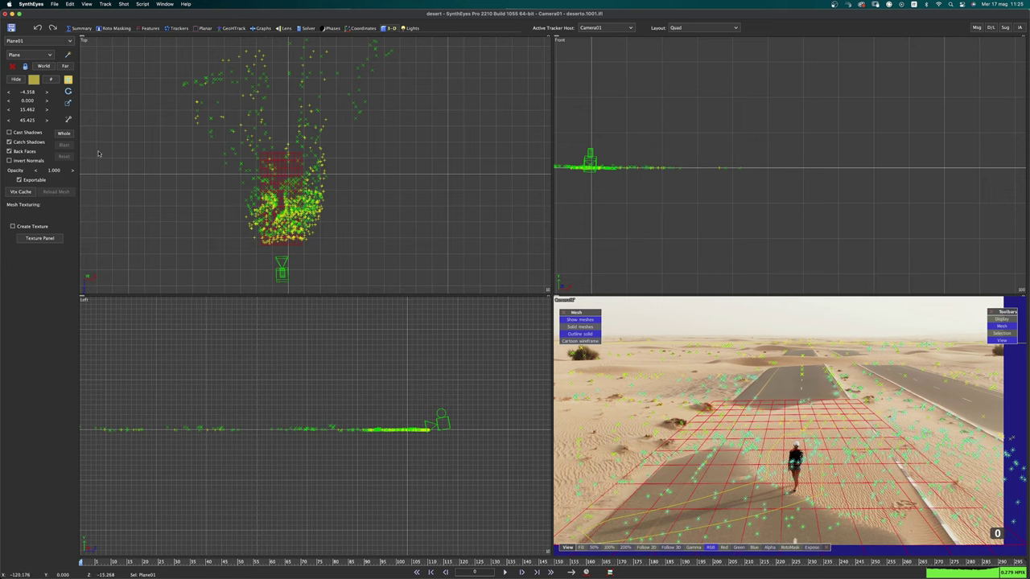
Turn off Whole affects meshes and rotate the whole solved scene slightly to align the road with the plane
{"action": "left_click", "coordinate": [144, 175]}
{"action": "left_click", "coordinate": [71, 135]}
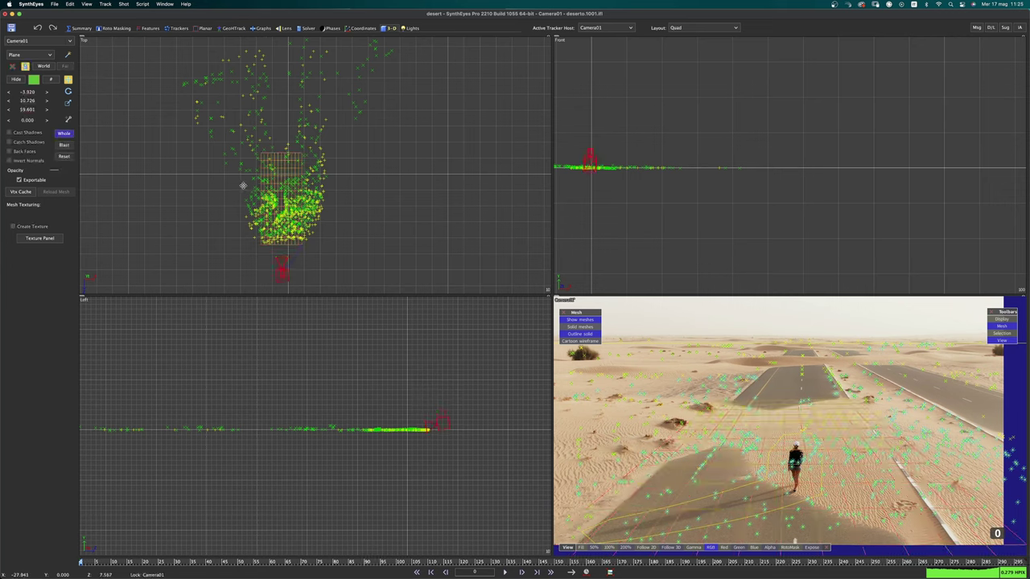
{"action": "right_click", "coordinate": [293, 170]}
{"action": "mouse_move", "coordinate": [311, 173]}
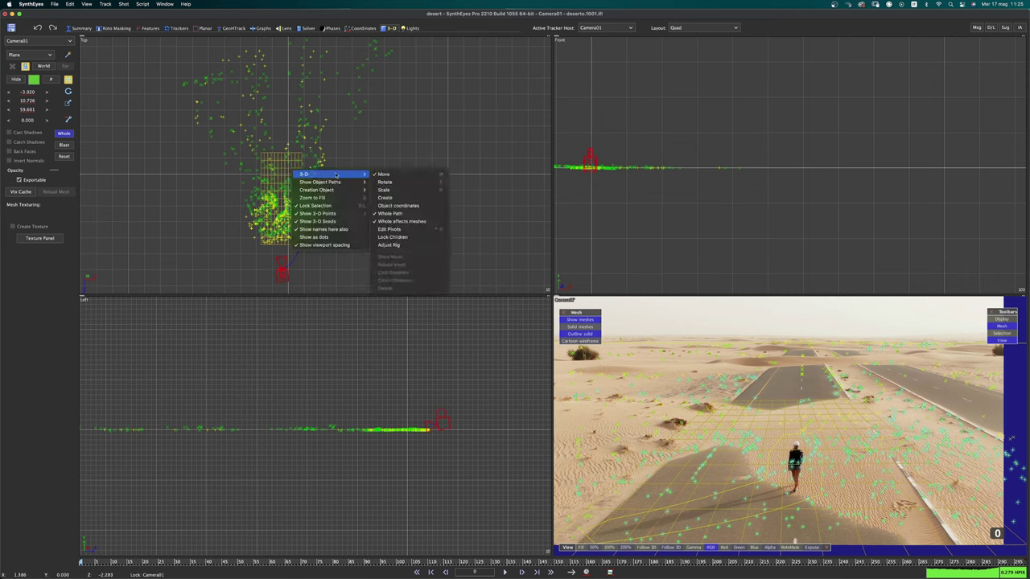
{"action": "left_click", "coordinate": [401, 222]}
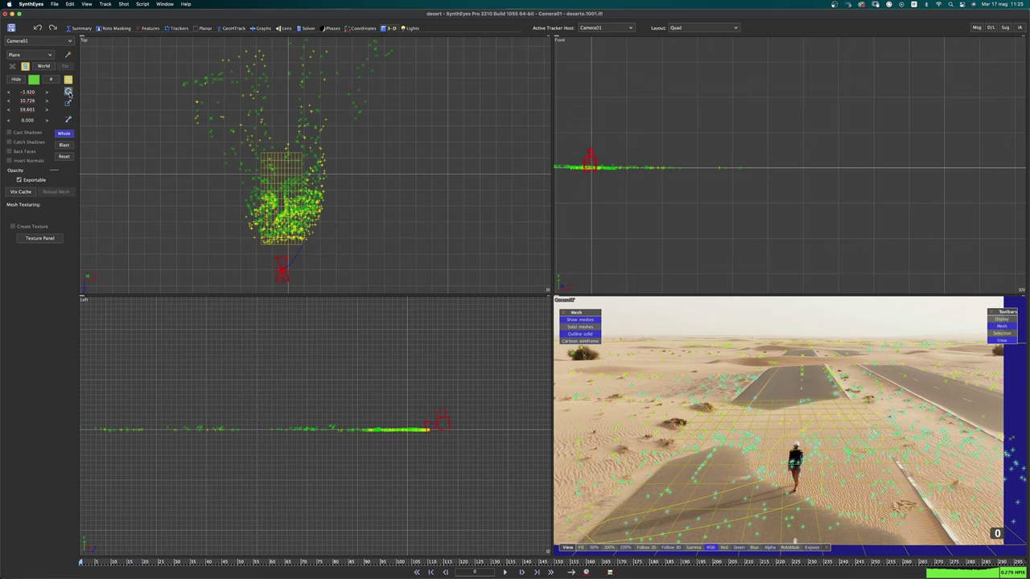
{"action": "left_click", "coordinate": [69, 93]}
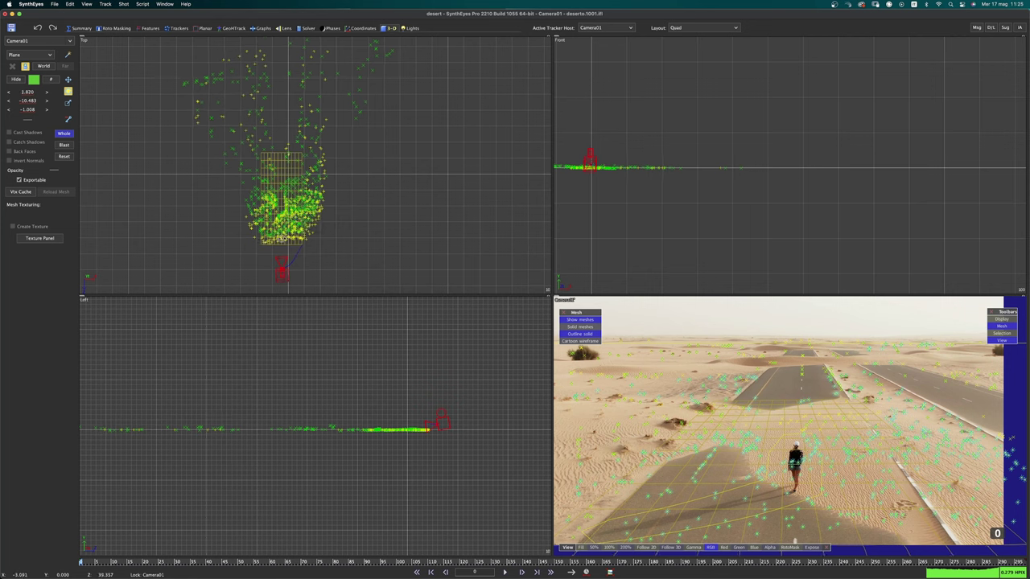
{"action": "left_click_drag", "start_coordinate": [275, 240], "coordinate": [407, 52]}
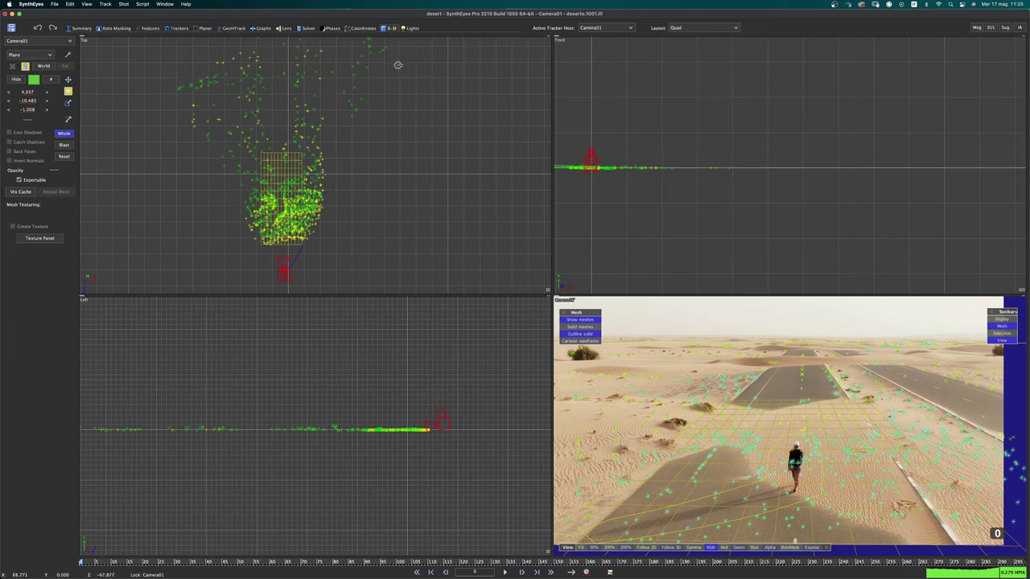
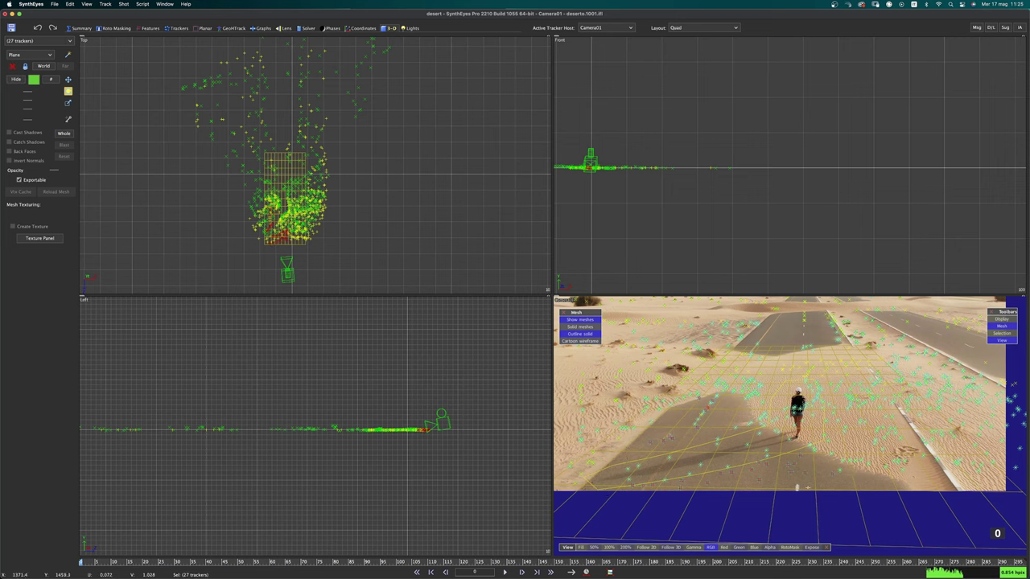
Lasso the trackers on the foreground asphalt in the camera view and color them white
{"action": "left_click", "coordinate": [836, 470]}
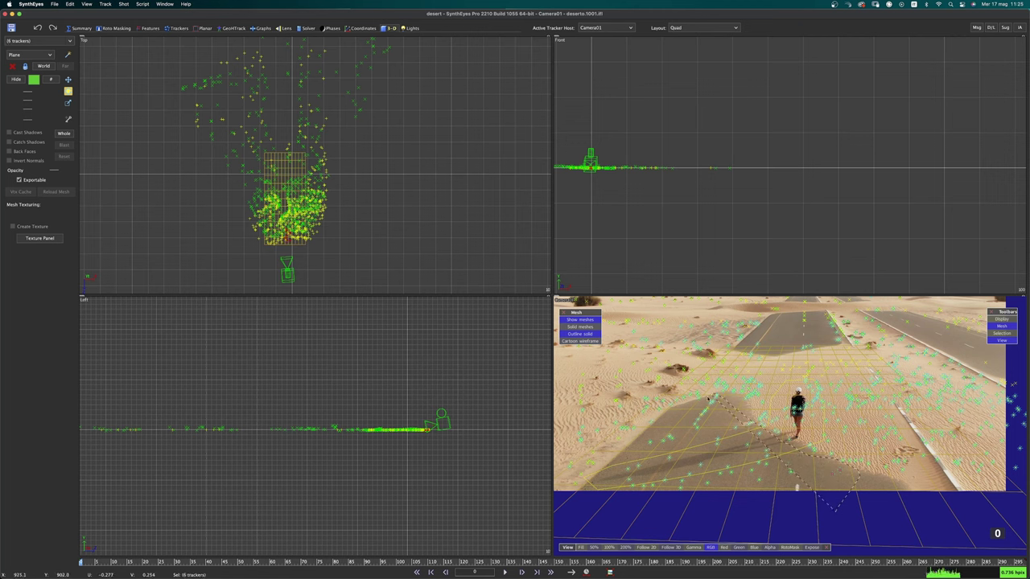
{"action": "left_click_drag", "start_coordinate": [648, 513], "coordinate": [654, 514]}
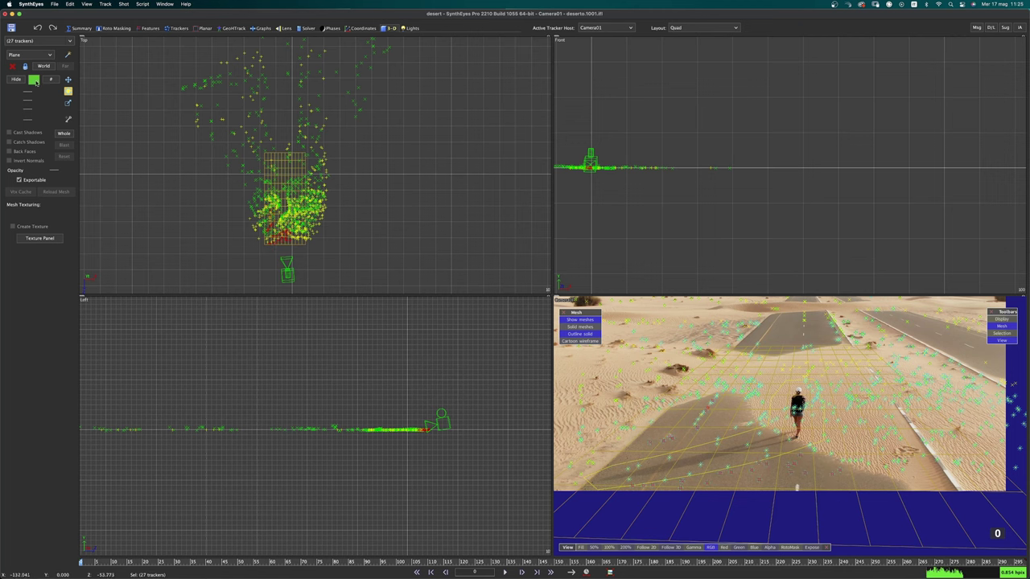
{"action": "left_click", "coordinate": [33, 79]}
{"action": "left_click", "coordinate": [487, 220]}
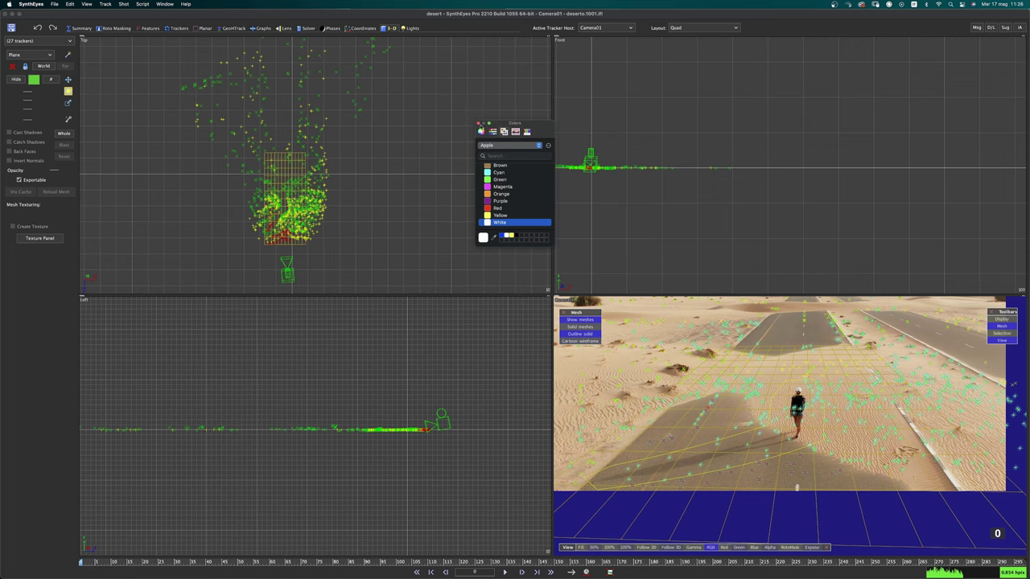
{"action": "left_click", "coordinate": [479, 123]}
{"action": "left_click", "coordinate": [416, 459]}
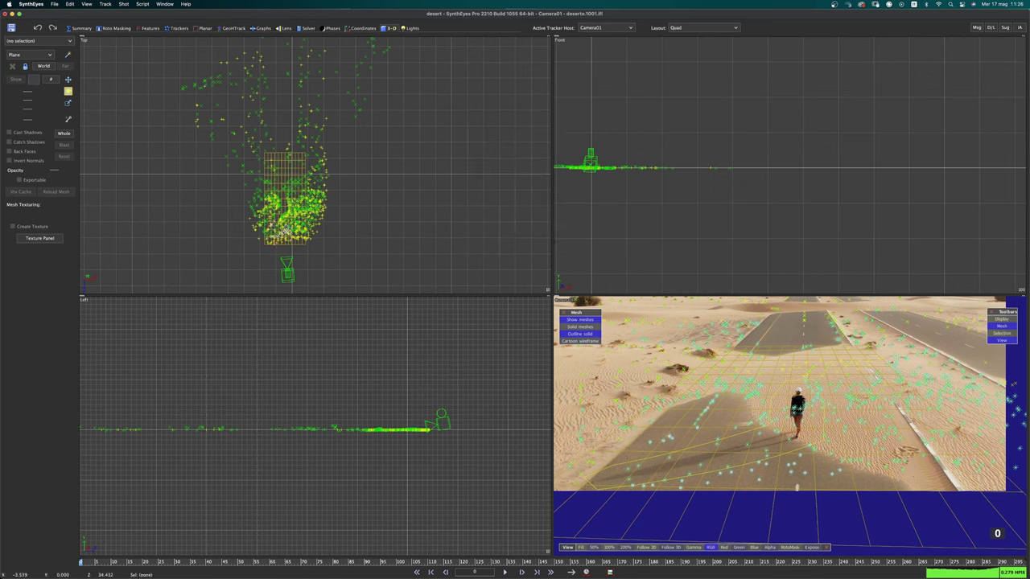
Examine the height of the white asphalt trackers against the ground plane in the Front and Left views
{"action": "scroll", "coordinate": [282, 233], "scroll_direction": "up", "scroll_amount": 8}
{"action": "middle_click_drag", "start_coordinate": [645, 183], "coordinate": [833, 197]}
{"action": "scroll", "coordinate": [782, 182], "scroll_direction": "up", "scroll_amount": 15}
{"action": "scroll", "coordinate": [799, 170], "scroll_direction": "up", "scroll_amount": 5}
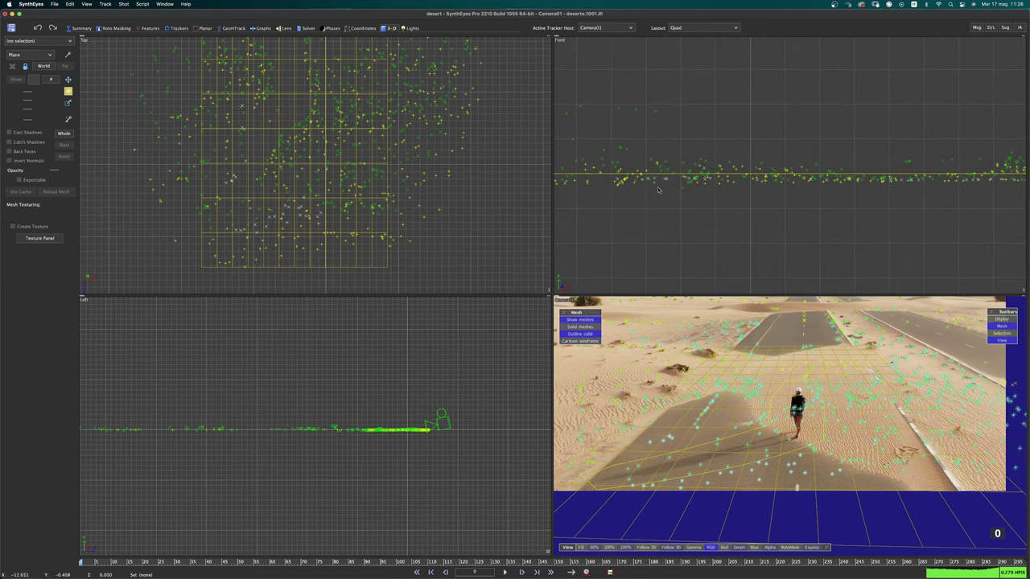
{"action": "middle_click_drag", "start_coordinate": [948, 179], "coordinate": [913, 191]}
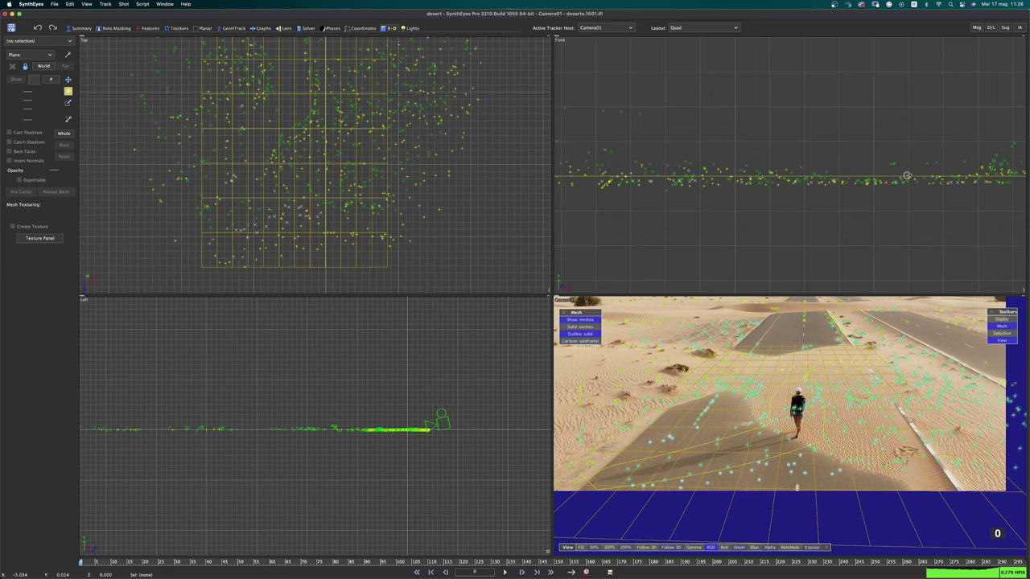
{"action": "scroll", "coordinate": [417, 436], "scroll_direction": "up", "scroll_amount": 3}
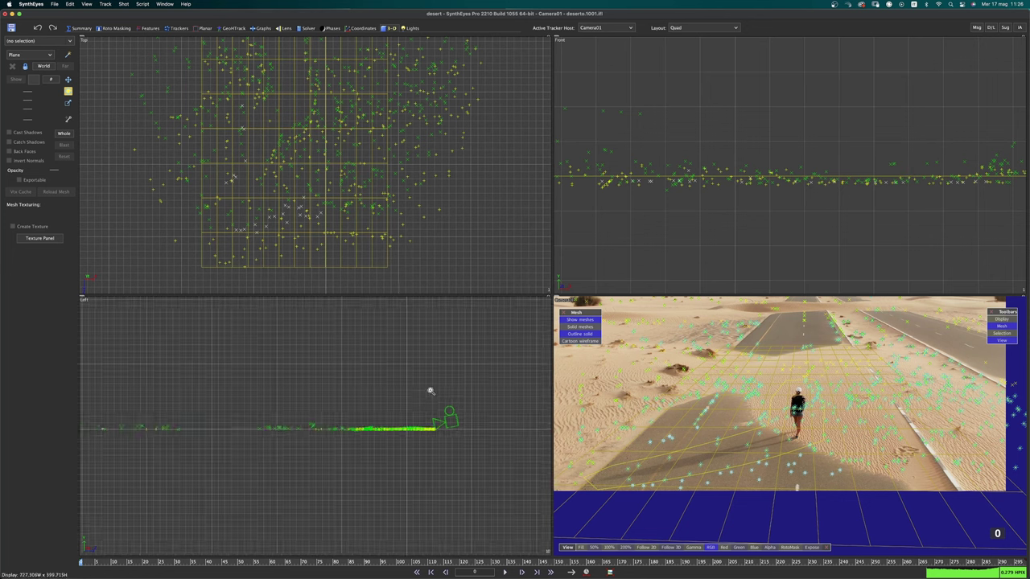
{"action": "right_click_drag", "start_coordinate": [430, 428], "coordinate": [488, 363]}
{"action": "scroll", "coordinate": [487, 363], "scroll_direction": "up", "scroll_amount": 3}
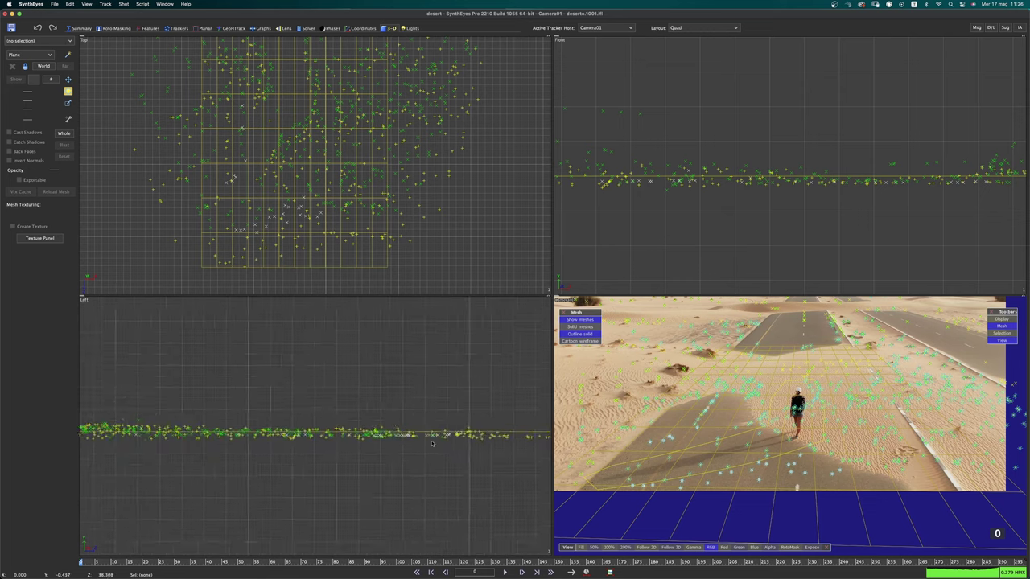
{"action": "scroll", "coordinate": [476, 386], "scroll_direction": "up", "scroll_amount": 5}
{"action": "middle_click_drag", "start_coordinate": [497, 506], "coordinate": [327, 434]}
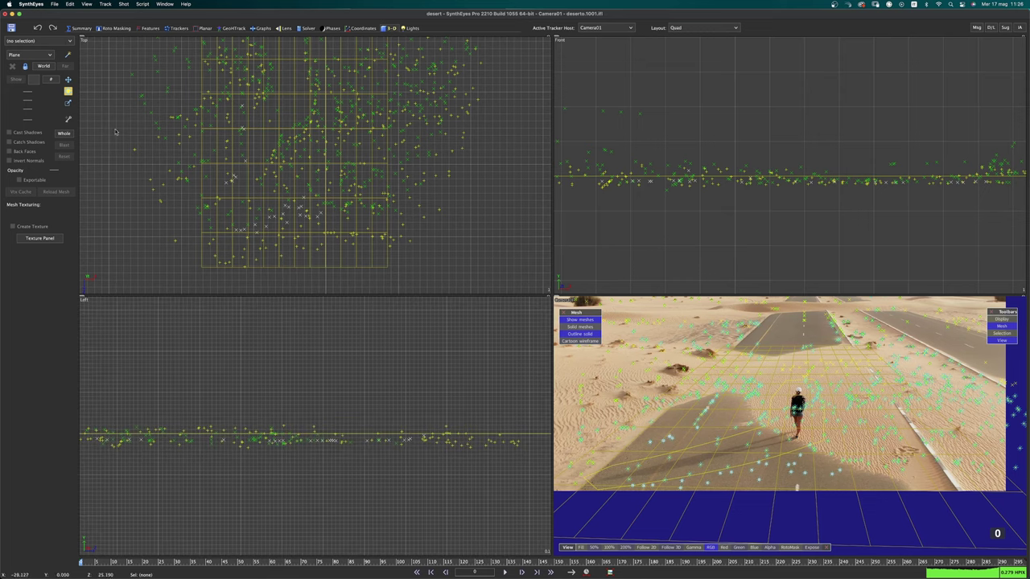
Move the whole solved scene vertically in the Left view until the white asphalt trackers sit on the ground plane
{"action": "left_click", "coordinate": [193, 159]}
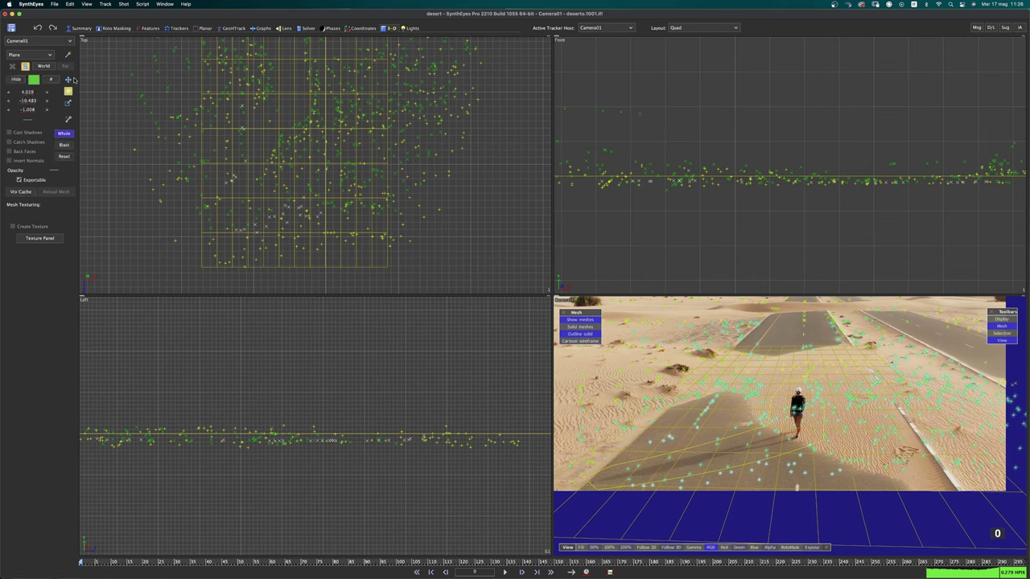
{"action": "left_click_drag", "start_coordinate": [315, 441], "coordinate": [315, 434]}
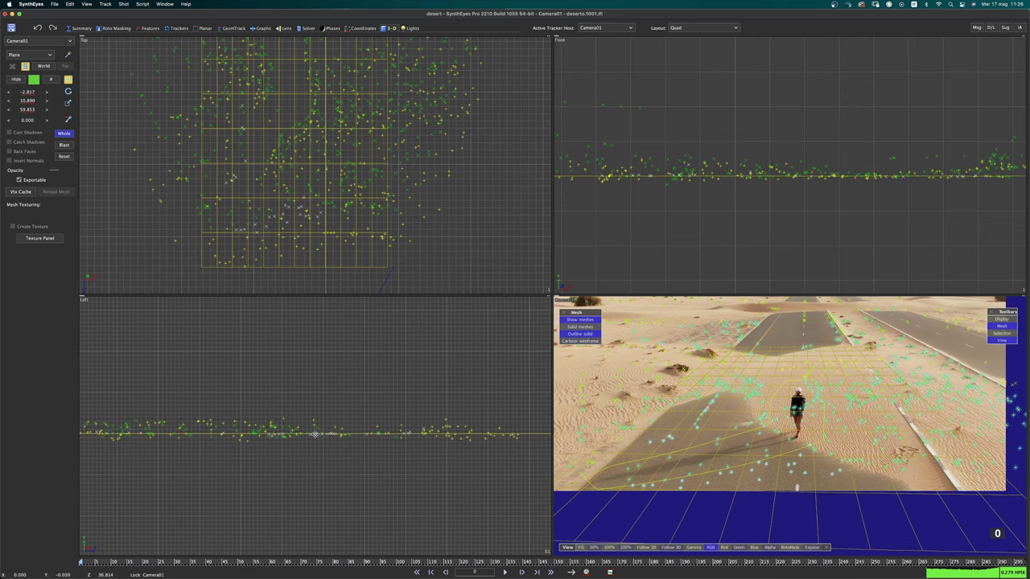
{"action": "left_click_drag", "start_coordinate": [314, 433], "coordinate": [314, 433]}
{"action": "scroll", "coordinate": [321, 432], "scroll_direction": "up", "scroll_amount": 5}
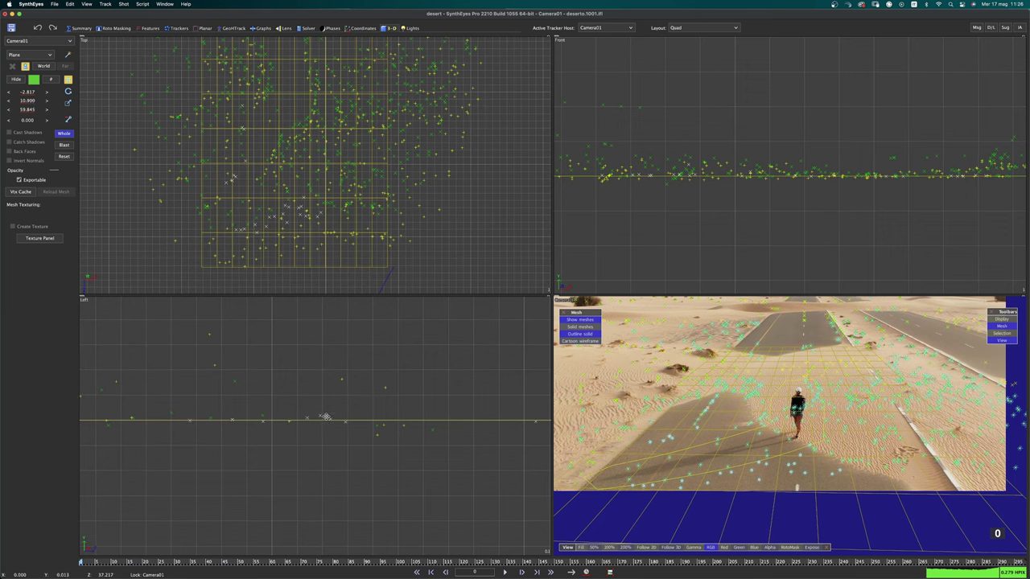
{"action": "scroll", "coordinate": [347, 396], "scroll_direction": "down", "scroll_amount": 10}
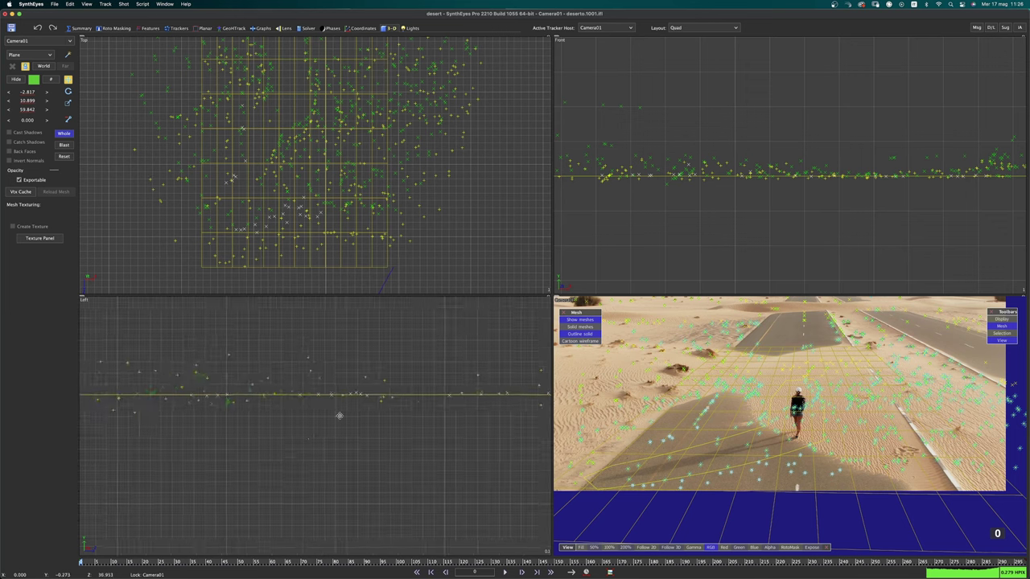
{"action": "scroll", "coordinate": [341, 445], "scroll_direction": "down", "scroll_amount": 5}
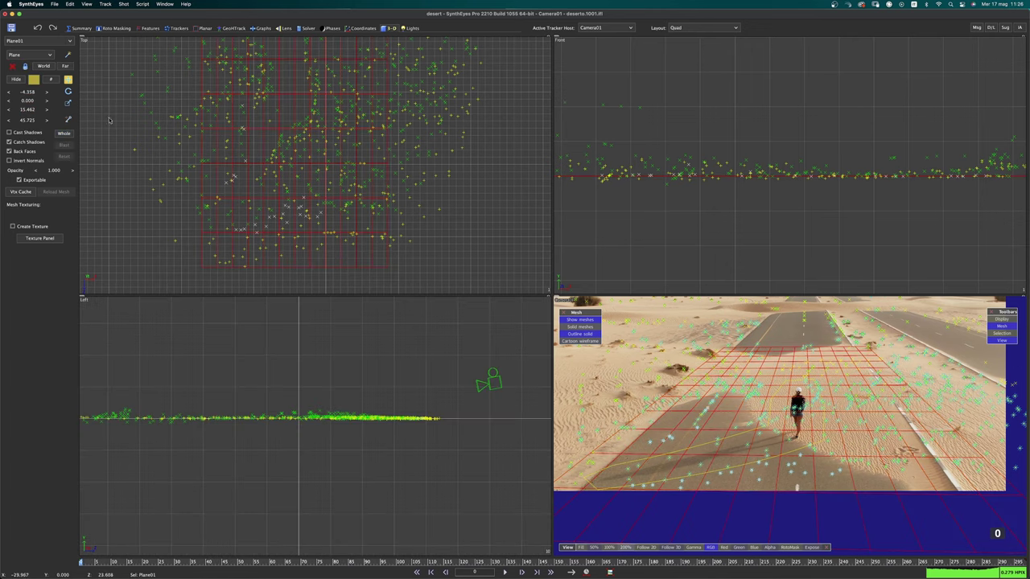
Move the ground plane along the road to a Z position of 11.712 and check it through the shot
{"action": "mouse_move", "coordinate": [28, 110]}
{"action": "left_mouse_down"}
{"action": "mouse_move", "coordinate": [7, 111]}
{"action": "mouse_move", "coordinate": [21, 112]}
{"action": "left_mouse_up"}
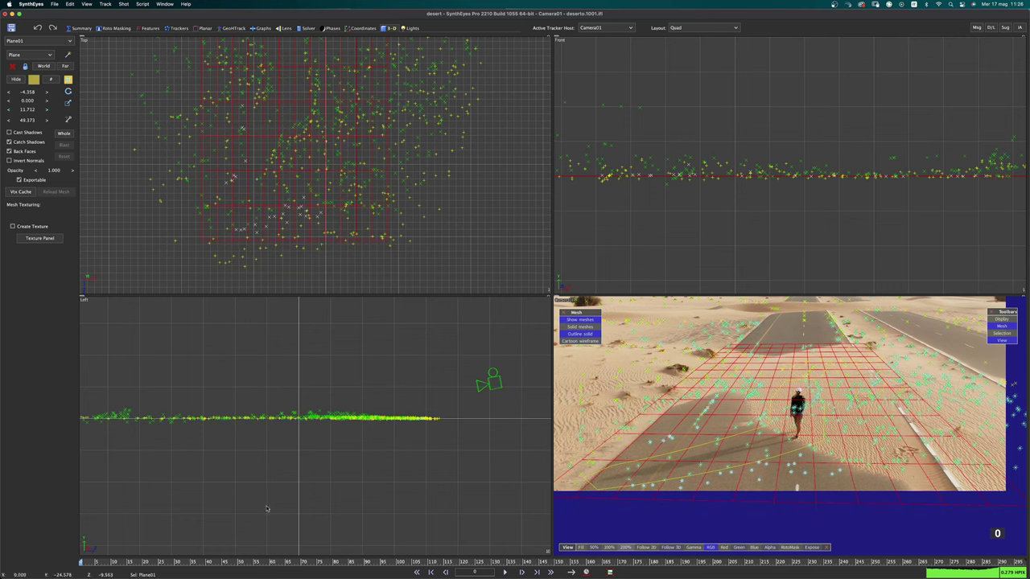
{"action": "left_click_drag", "start_coordinate": [145, 560], "coordinate": [52, 551]}
{"action": "middle_click_drag", "start_coordinate": [452, 367], "coordinate": [450, 379]}
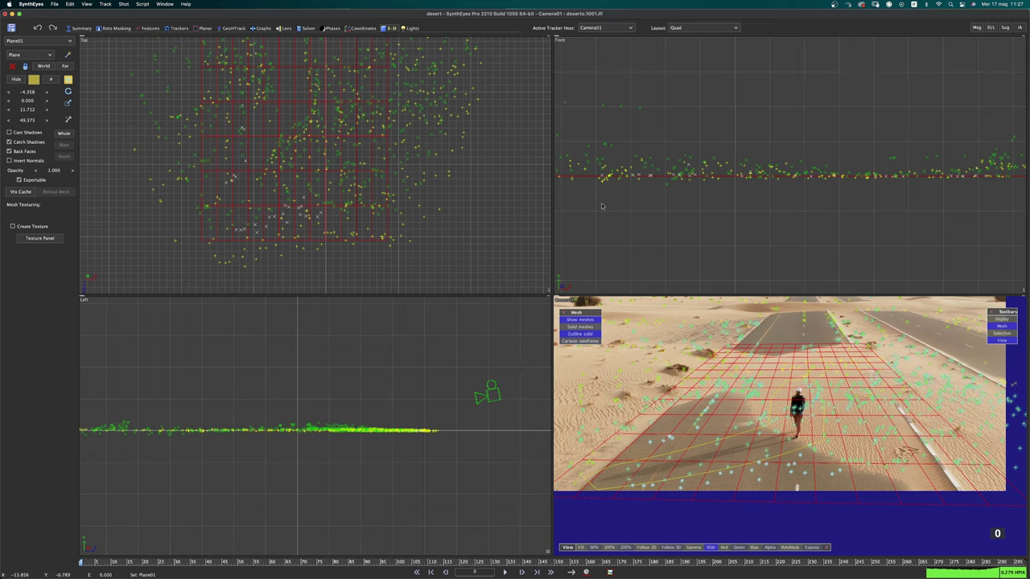
Replace the Left view with a Perspective view and orbit it to look down on the solved tracker cloud
{"action": "scroll", "coordinate": [845, 463], "scroll_direction": "down", "scroll_amount": 2}
{"action": "middle_click_drag", "start_coordinate": [845, 463], "coordinate": [853, 495]}
{"action": "scroll", "coordinate": [383, 250], "scroll_direction": "down", "scroll_amount": 5}
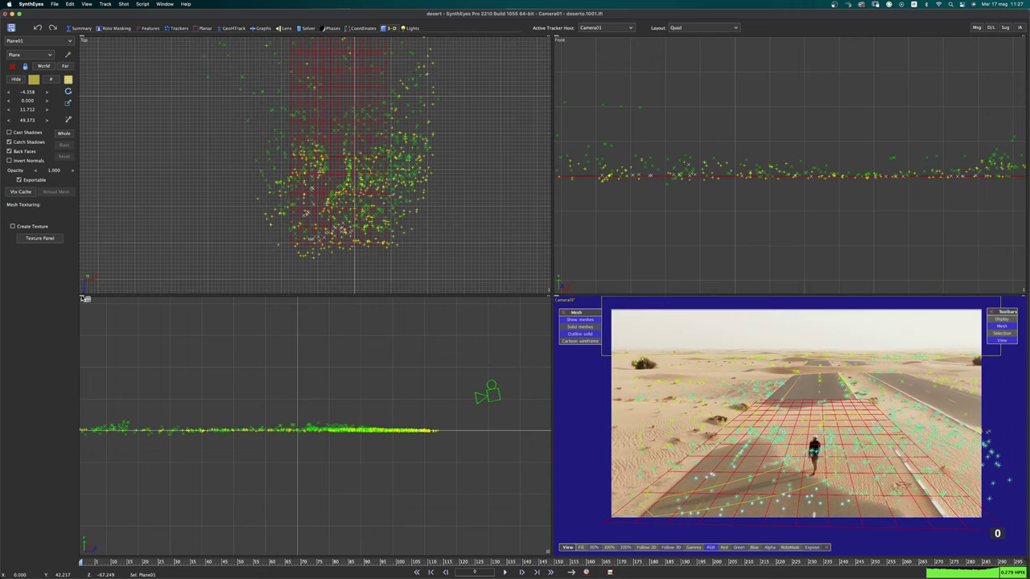
{"action": "left_click", "coordinate": [84, 298]}
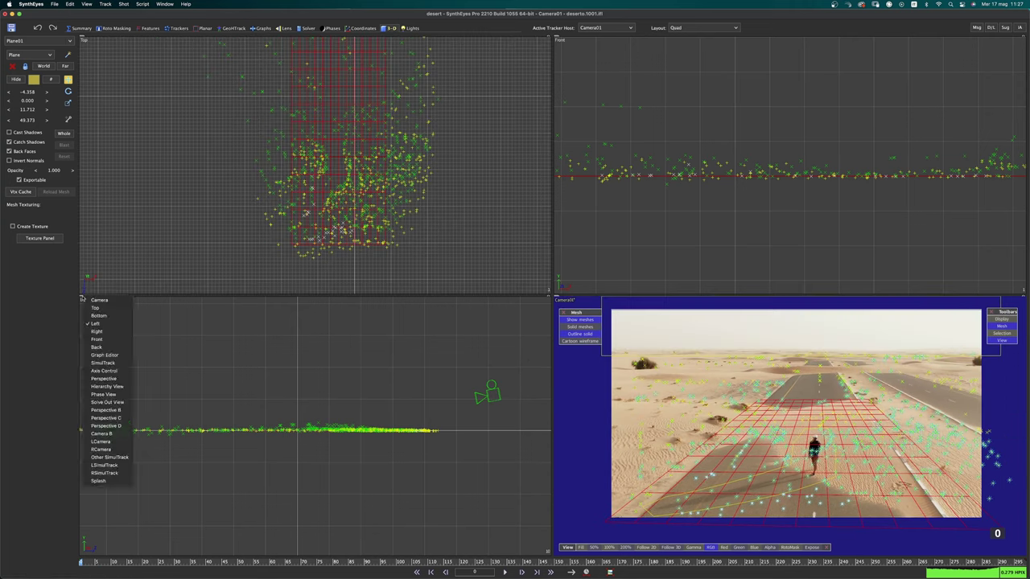
{"action": "left_click", "coordinate": [121, 410]}
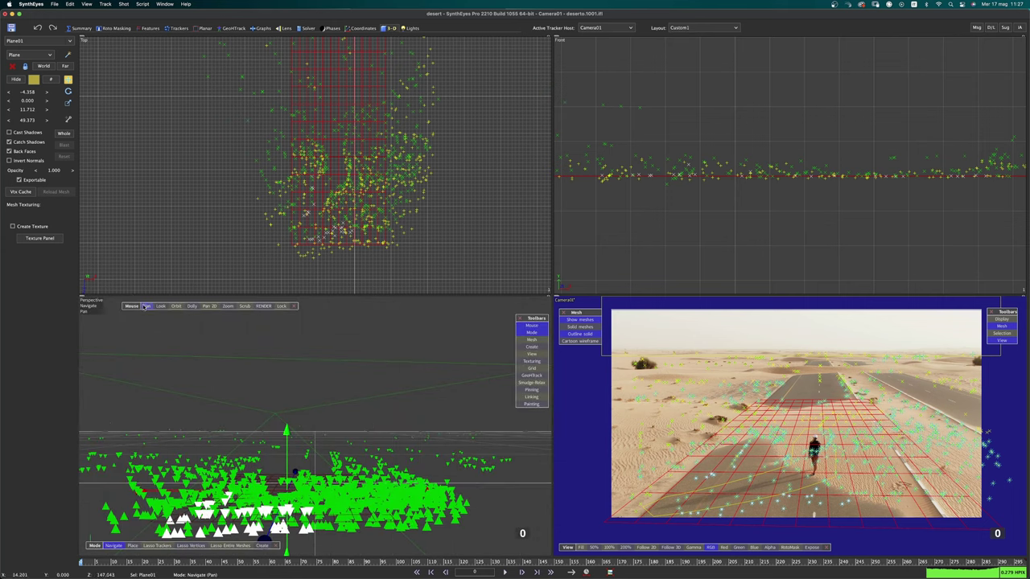
{"action": "left_click", "coordinate": [177, 307]}
{"action": "left_click_drag", "start_coordinate": [362, 346], "coordinate": [379, 408]}
{"action": "left_click_drag", "start_coordinate": [238, 552], "coordinate": [213, 554]}
{"action": "left_click_drag", "start_coordinate": [255, 426], "coordinate": [303, 425]}
Select the trackers over and around the ground plane's area in the Top view
{"action": "scroll", "coordinate": [302, 424], "scroll_direction": "down", "scroll_amount": 2}
{"action": "scroll", "coordinate": [350, 447], "scroll_direction": "down", "scroll_amount": 1}
{"action": "middle_click_drag", "start_coordinate": [350, 448], "coordinate": [362, 380]}
{"action": "scroll", "coordinate": [361, 380], "scroll_direction": "up", "scroll_amount": 1}
{"action": "scroll", "coordinate": [361, 381], "scroll_direction": "down", "scroll_amount": 1}
{"action": "mouse_move", "coordinate": [274, 275]}
{"action": "left_mouse_down"}
{"action": "mouse_move", "coordinate": [276, 76]}
{"action": "mouse_move", "coordinate": [307, 52]}
{"action": "mouse_move", "coordinate": [360, 70]}
{"action": "mouse_move", "coordinate": [363, 269]}
{"action": "left_mouse_up"}
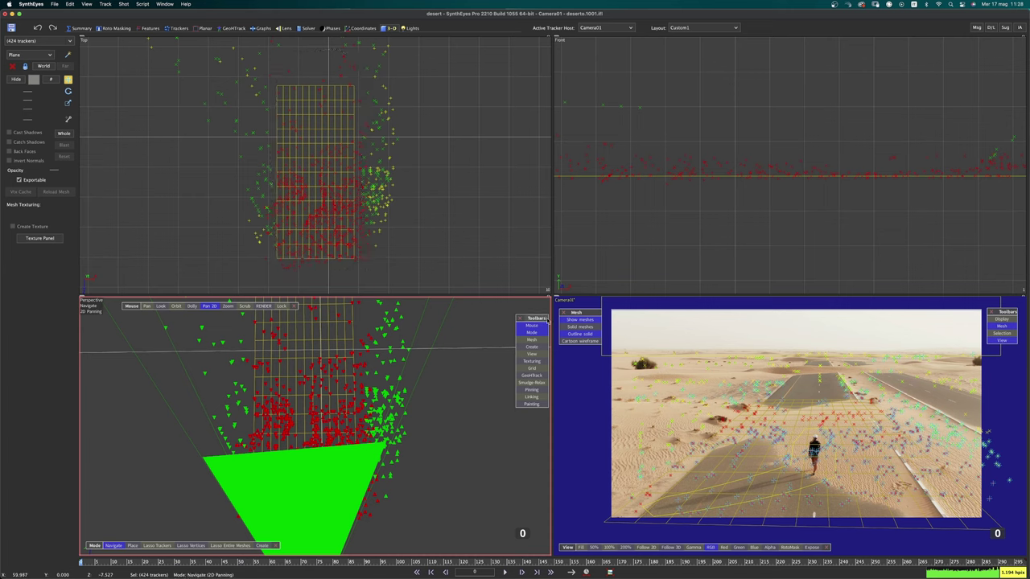
Convert the selected trackers to a mesh and triangulate it in the Perspective view
{"action": "left_click", "coordinate": [531, 340]}
{"action": "left_click_drag", "start_coordinate": [120, 354], "coordinate": [128, 355]}
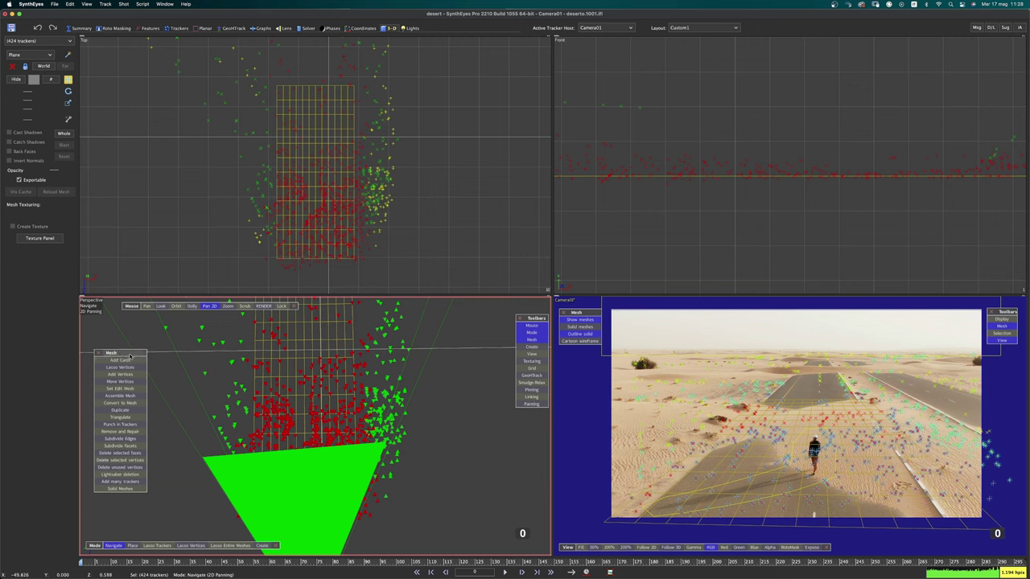
{"action": "left_click", "coordinate": [127, 405]}
{"action": "left_click", "coordinate": [125, 417]}
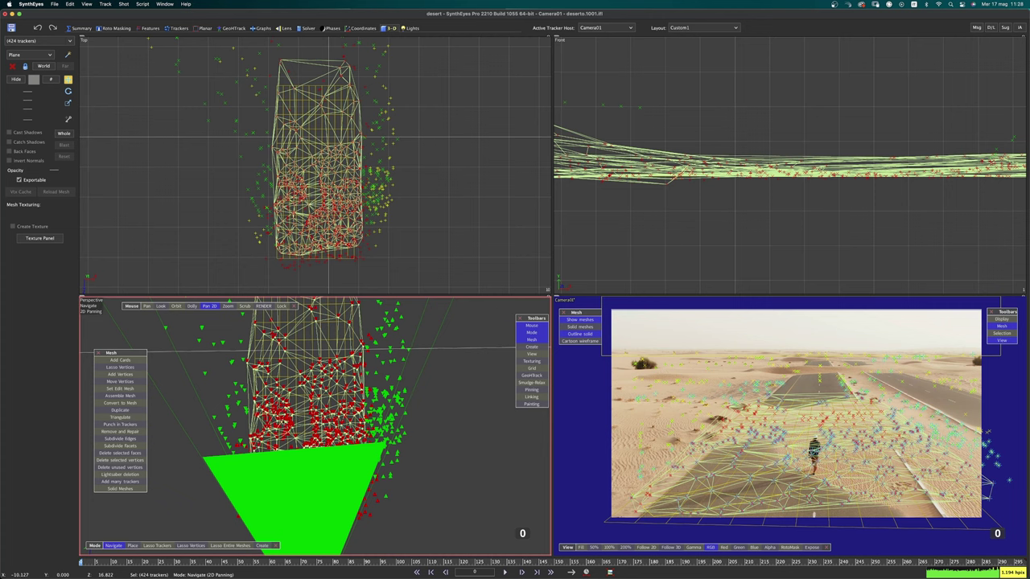
{"action": "right_click", "coordinate": [269, 400]}
{"action": "left_click", "coordinate": [387, 329]}
{"action": "scroll", "coordinate": [387, 329], "scroll_direction": "down", "scroll_amount": 4}
{"action": "middle_click_drag", "start_coordinate": [387, 329], "coordinate": [376, 365]}
{"action": "middle_click_drag", "start_coordinate": [413, 417], "coordinate": [408, 421]}
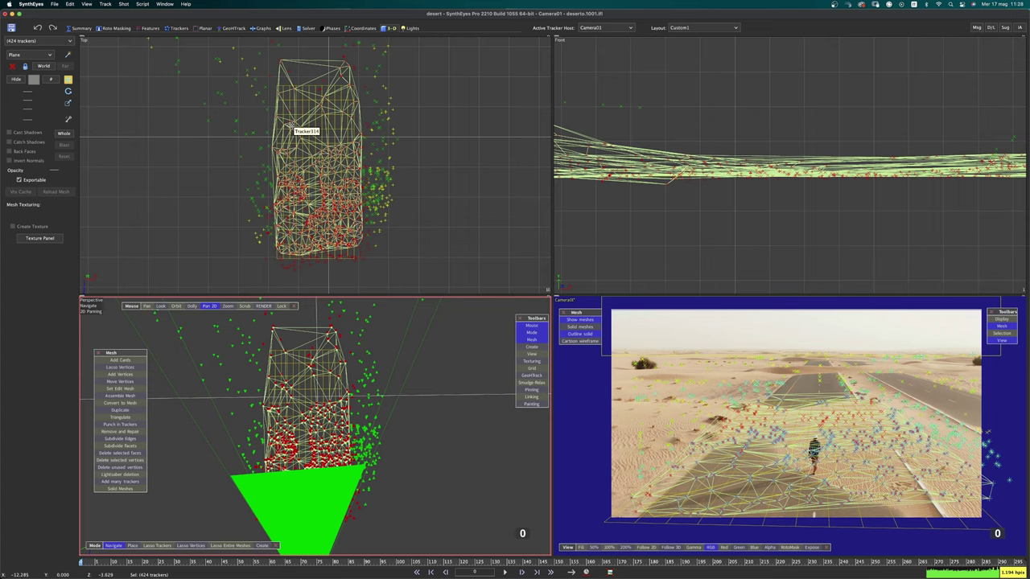
Run the Lens Workflow with Redistorted(2) final output and a margin of 2 pixels
{"action": "left_click", "coordinate": [283, 28]}
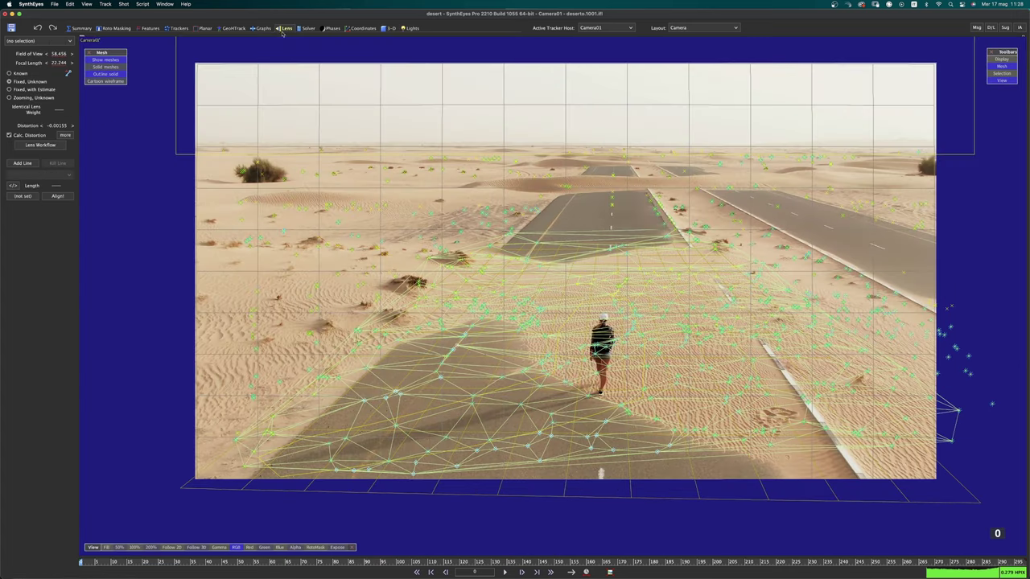
{"action": "left_click", "coordinate": [41, 144]}
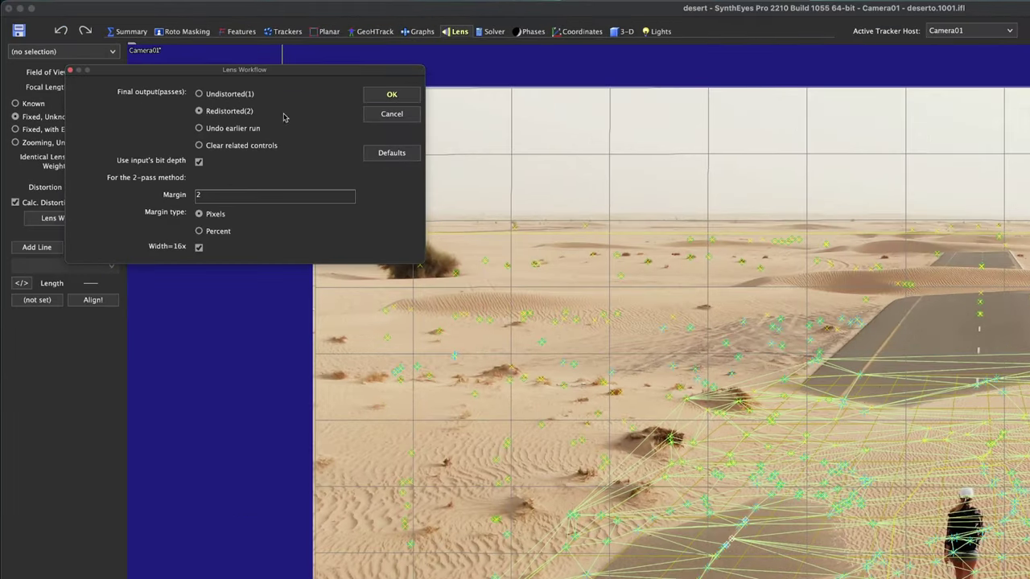
{"action": "left_click", "coordinate": [377, 96]}
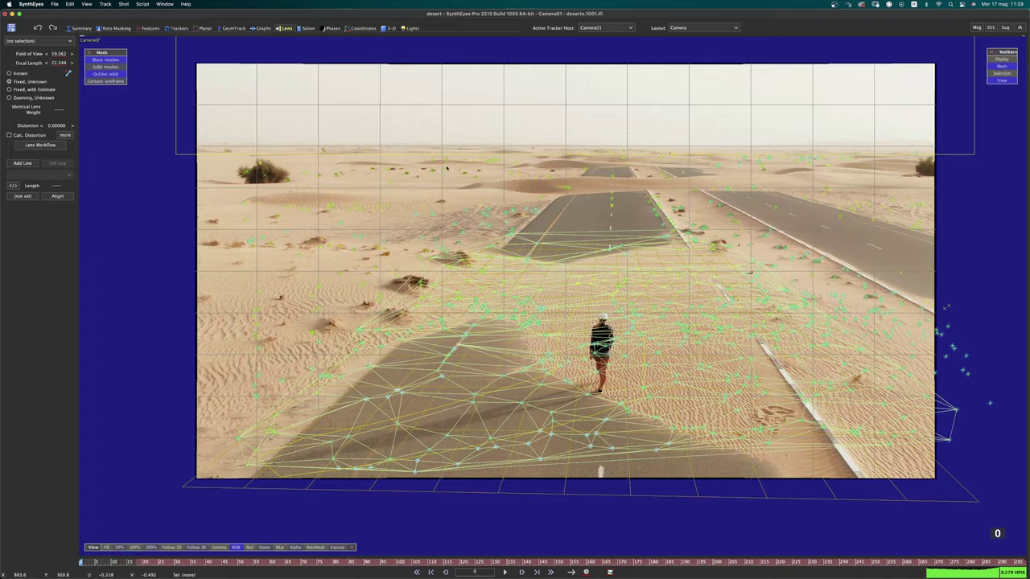
Export the scene as a Fusion composition named desert.comp, with the entire shot at custom frame 1001
{"action": "left_click", "coordinate": [54, 4]}
{"action": "mouse_move", "coordinate": [139, 89]}
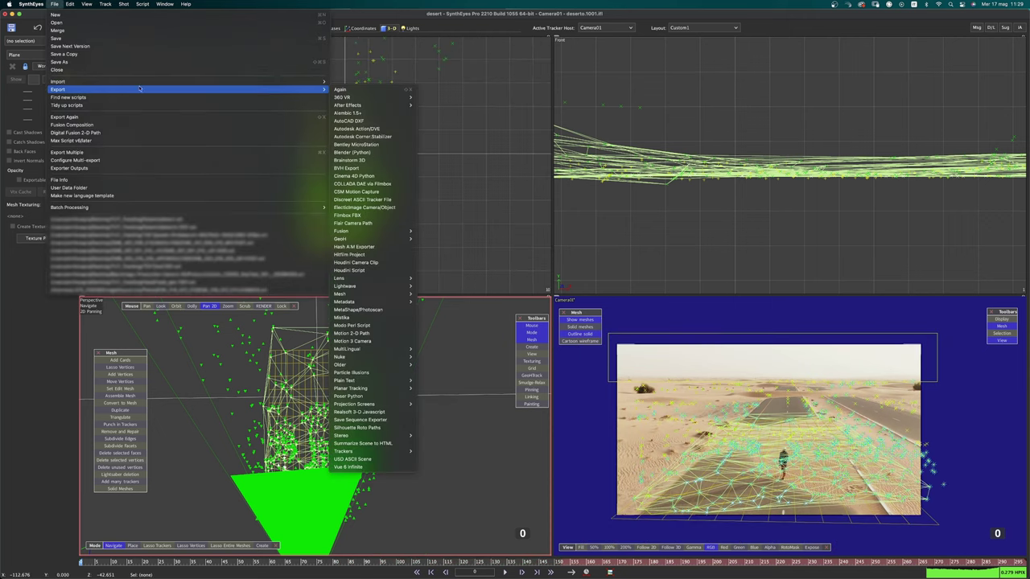
{"action": "mouse_move", "coordinate": [378, 231]}
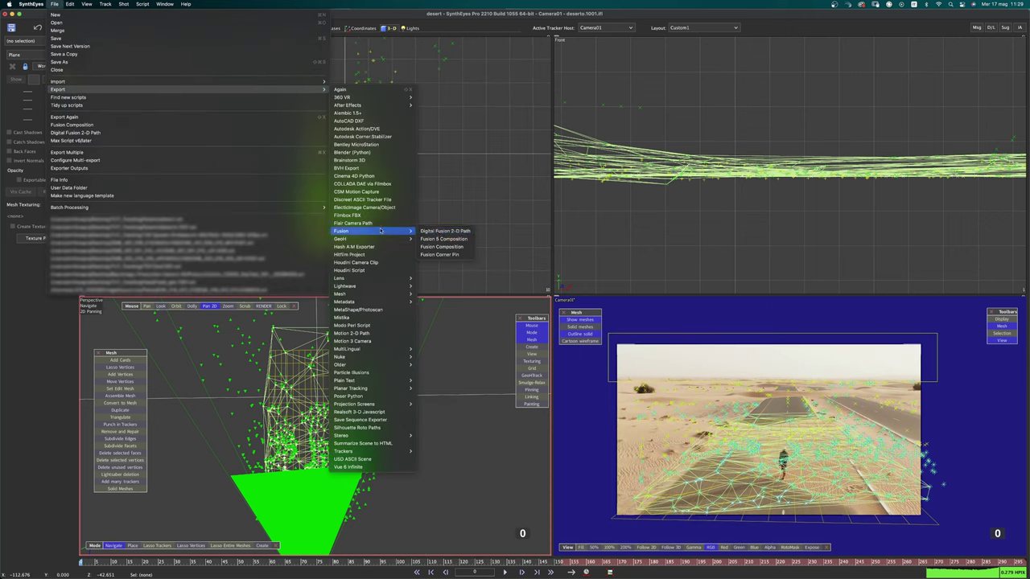
{"action": "left_click", "coordinate": [446, 239]}
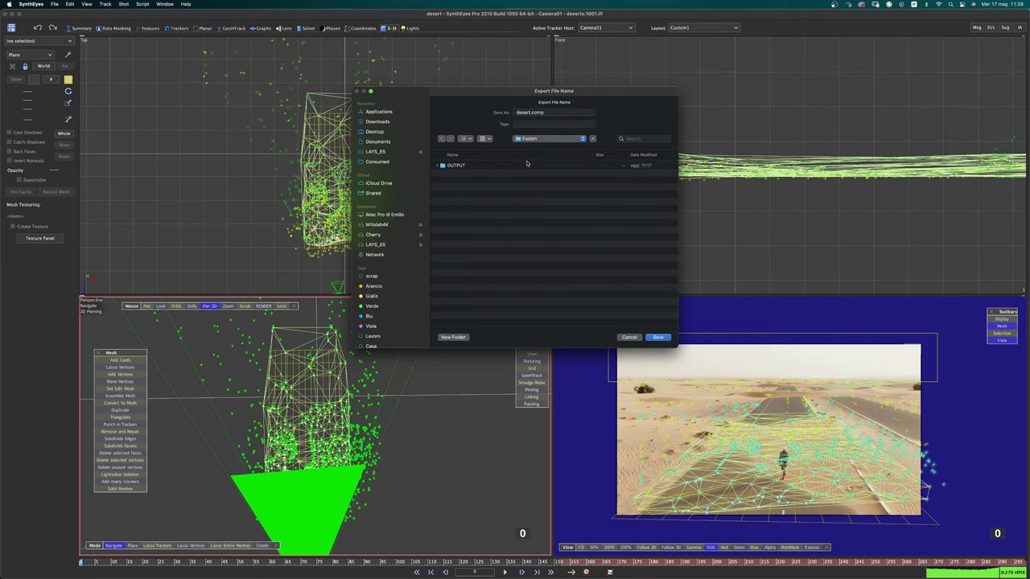
{"action": "left_click", "coordinate": [658, 337]}
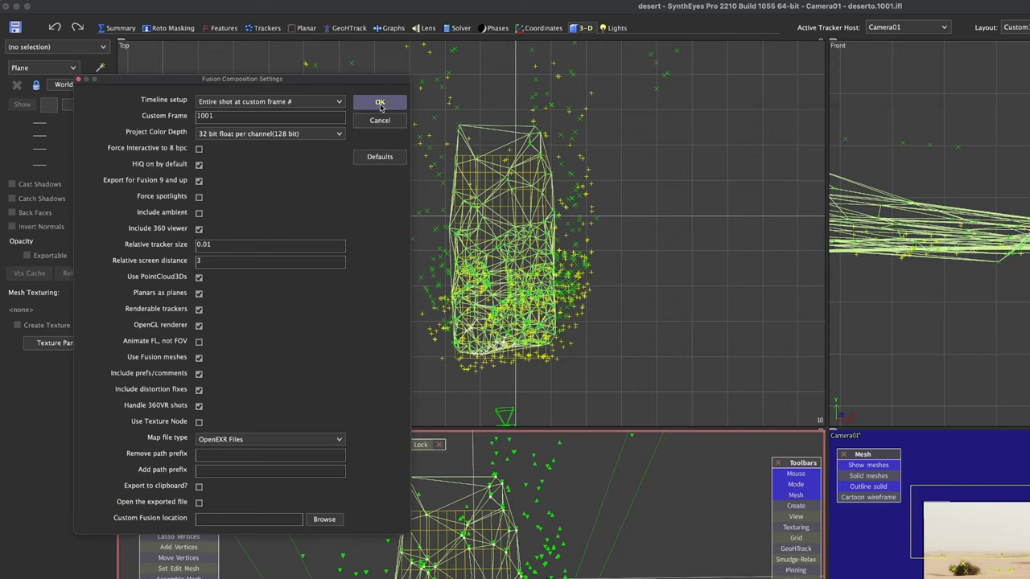
{"action": "left_click", "coordinate": [390, 103]}
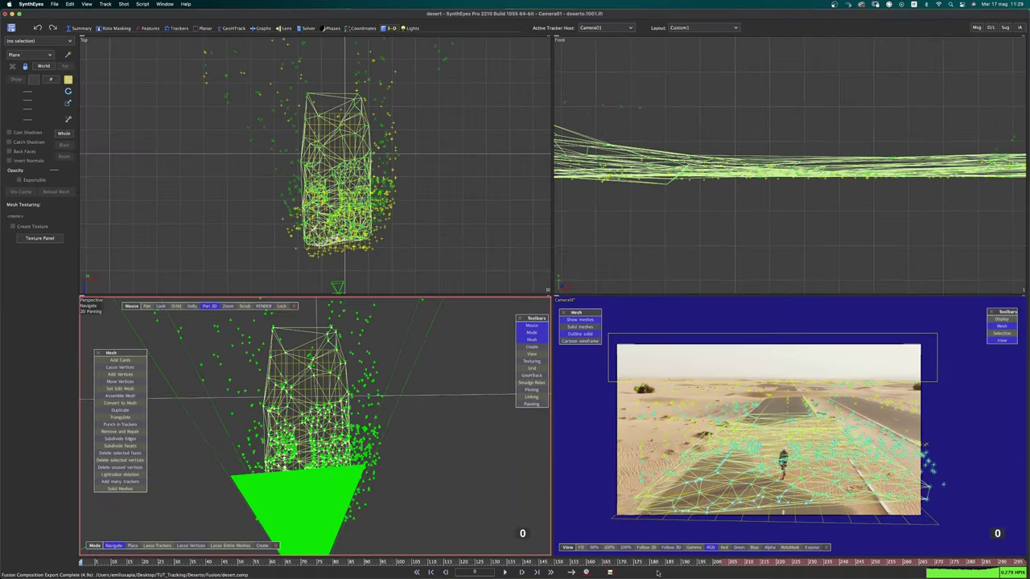
Switch to Fusion Studio and open the exported desert.comp composition
{"action": "mouse_move", "coordinate": [708, 574]}
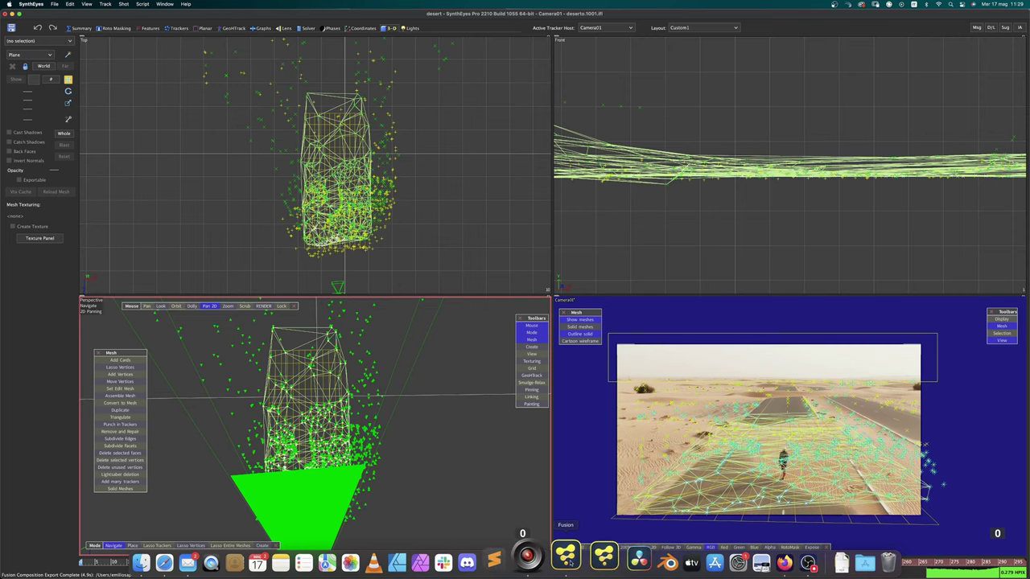
{"action": "left_click", "coordinate": [566, 557]}
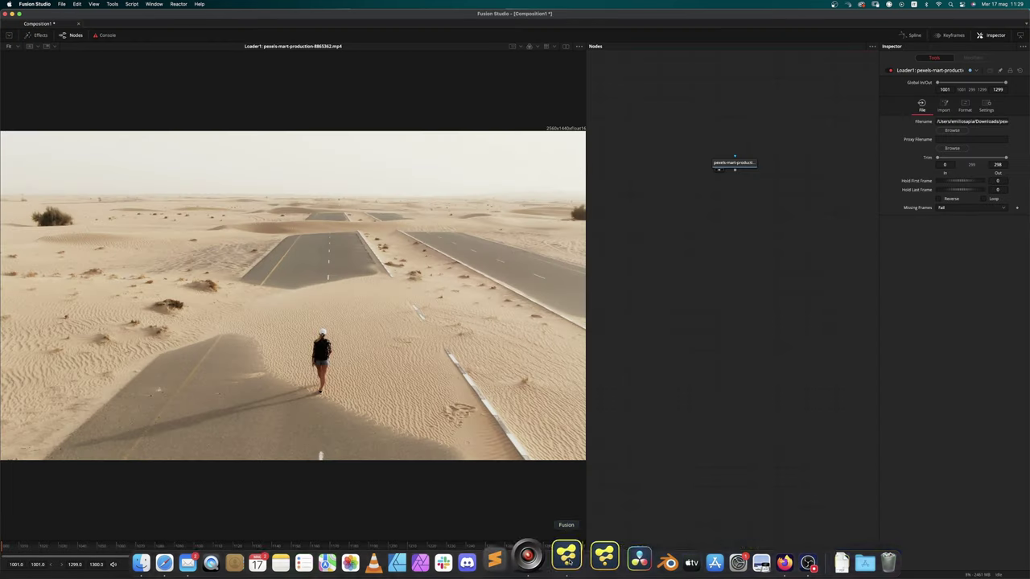
{"action": "left_click", "coordinate": [61, 4]}
{"action": "left_click", "coordinate": [255, 48]}
{"action": "left_click", "coordinate": [695, 126]}
{"action": "double_click", "coordinate": [307, 152]}
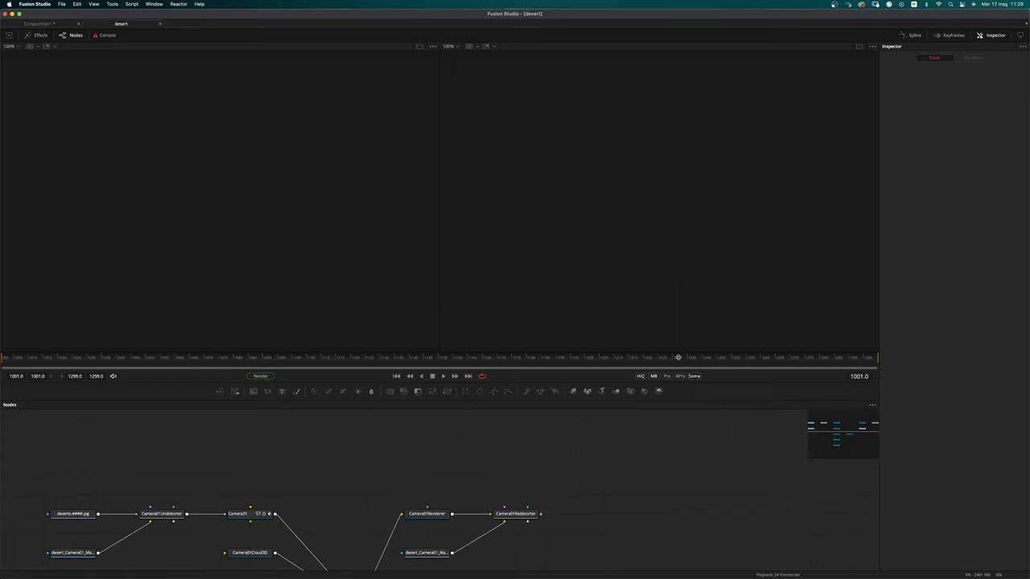
Change the window arrangement to the Mid Flow view layout
{"action": "scroll", "coordinate": [576, 454], "scroll_direction": "down", "scroll_amount": 3, "text": "super"}
{"action": "scroll", "coordinate": [560, 454], "scroll_direction": "down", "scroll_amount": 2}
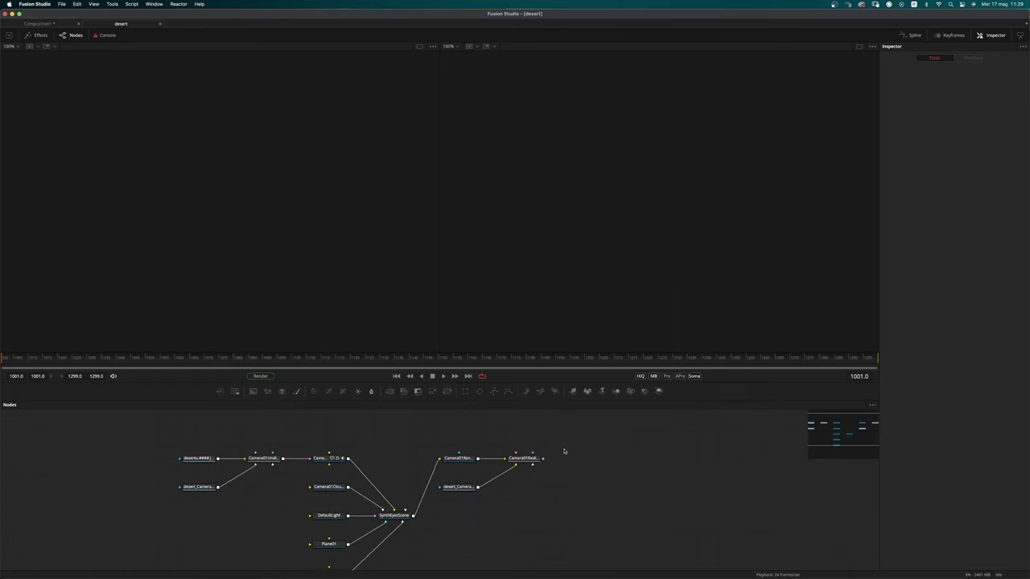
{"action": "left_click", "coordinate": [153, 4]}
{"action": "mouse_move", "coordinate": [177, 34]}
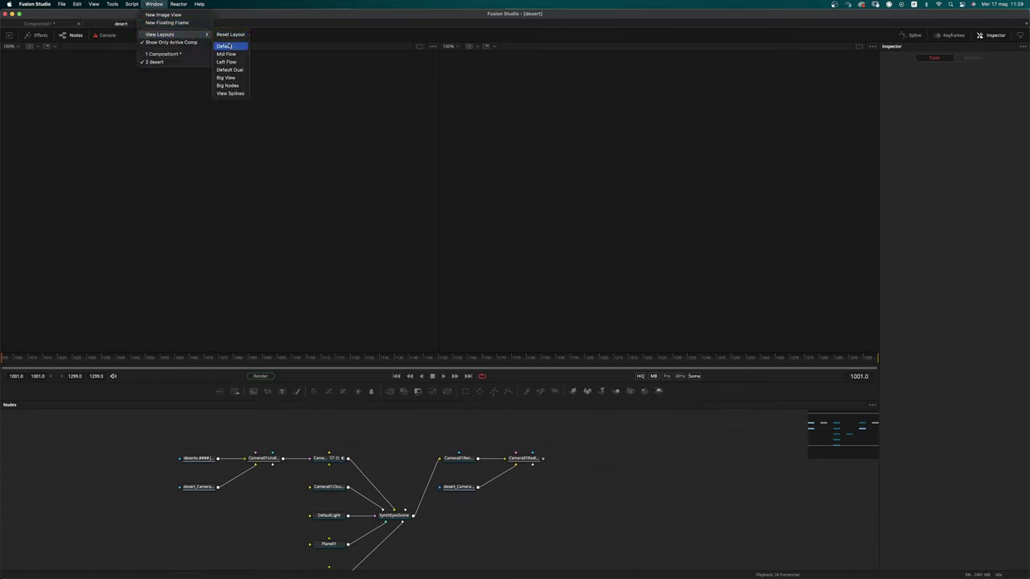
{"action": "left_click", "coordinate": [231, 54]}
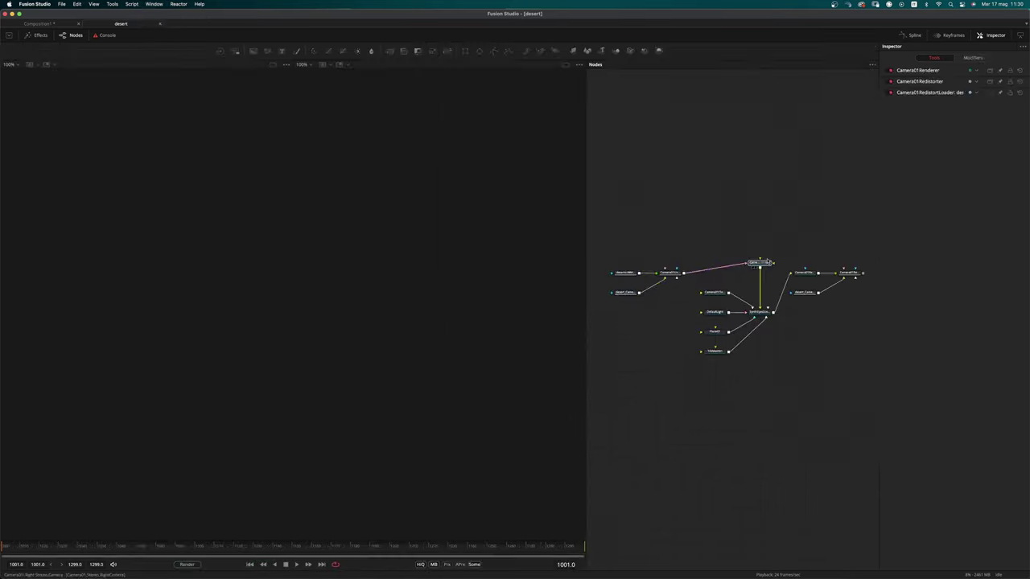
Rearrange the node graph vertically, with the undistort nodes above Camera01 and the renderer and redistort nodes below SynthEyesScene
{"action": "left_click_drag", "start_coordinate": [669, 272], "coordinate": [758, 243]}
{"action": "left_click_drag", "start_coordinate": [625, 293], "coordinate": [759, 214]}
{"action": "left_click_drag", "start_coordinate": [626, 272], "coordinate": [714, 243]}
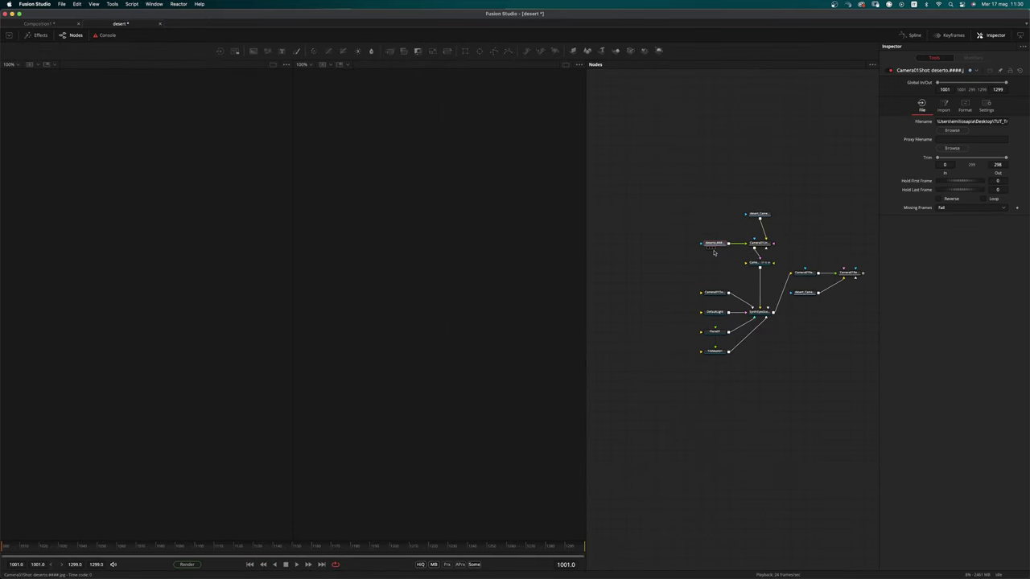
{"action": "left_click_drag", "start_coordinate": [785, 306], "coordinate": [720, 415]}
{"action": "left_click", "coordinate": [759, 411]}
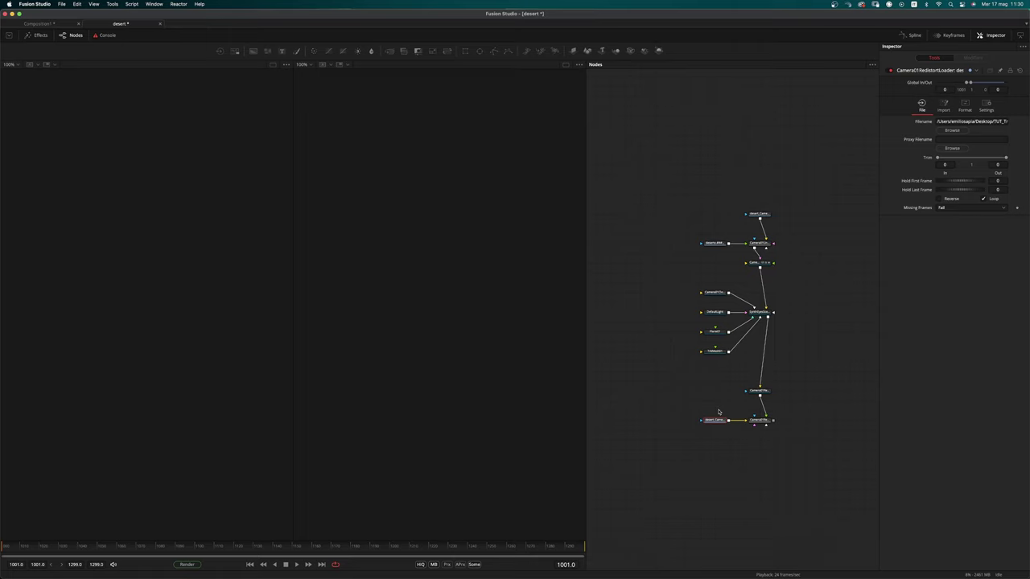
Delete the DefaultLight node and disable the Camera01Cloud3D point cloud node
{"action": "middle_click_drag", "start_coordinate": [719, 412], "coordinate": [656, 424]}
{"action": "left_click", "coordinate": [712, 311]}
{"action": "key", "text": "Delete"}
{"action": "mouse_move", "coordinate": [658, 307]}
{"action": "left_mouse_down"}
{"action": "mouse_move", "coordinate": [671, 305]}
{"action": "mouse_move", "coordinate": [659, 306]}
{"action": "left_mouse_up"}
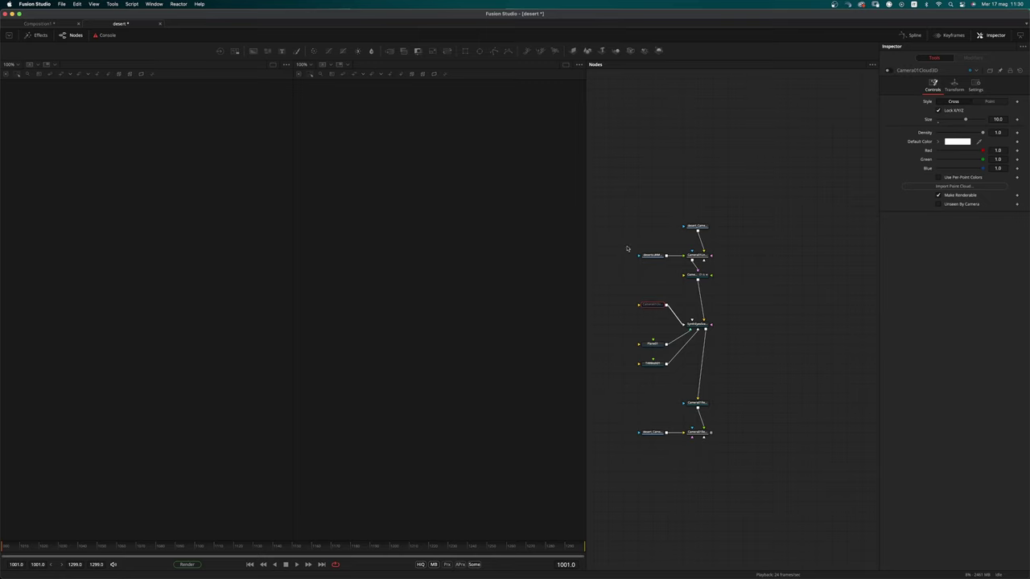
Place the TrkMesh01 and Plane01 nodes on opposite sides of the SynthEyesScene node
{"action": "left_click_drag", "start_coordinate": [658, 344], "coordinate": [635, 327]}
{"action": "left_click", "coordinate": [657, 326]}
{"action": "left_click", "coordinate": [659, 306]}
{"action": "left_click_drag", "start_coordinate": [662, 363], "coordinate": [772, 324]}
{"action": "left_click_drag", "start_coordinate": [634, 352], "coordinate": [651, 324]}
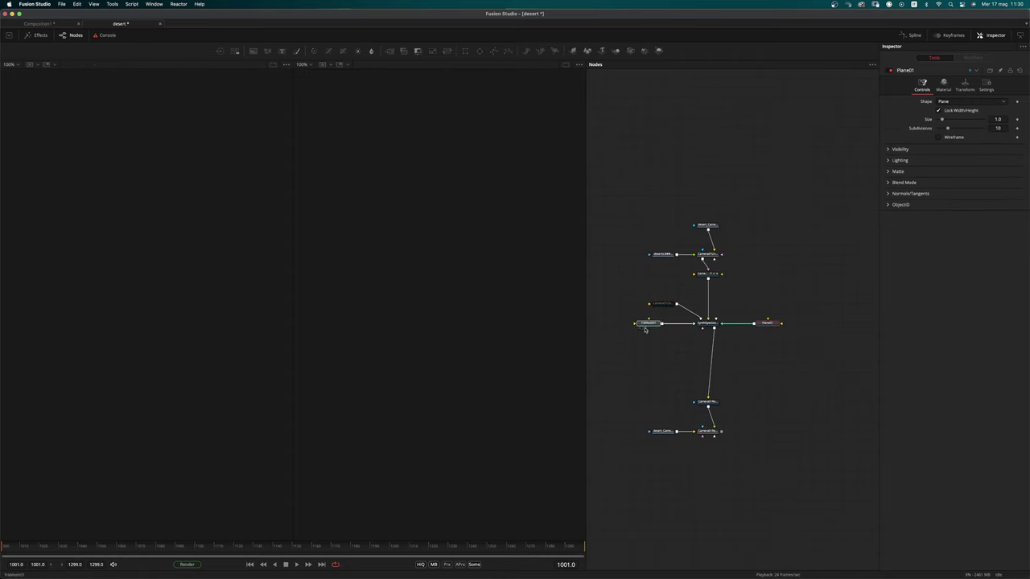
{"action": "left_click", "coordinate": [764, 324]}
{"action": "middle_click_drag", "start_coordinate": [767, 265], "coordinate": [770, 260]}
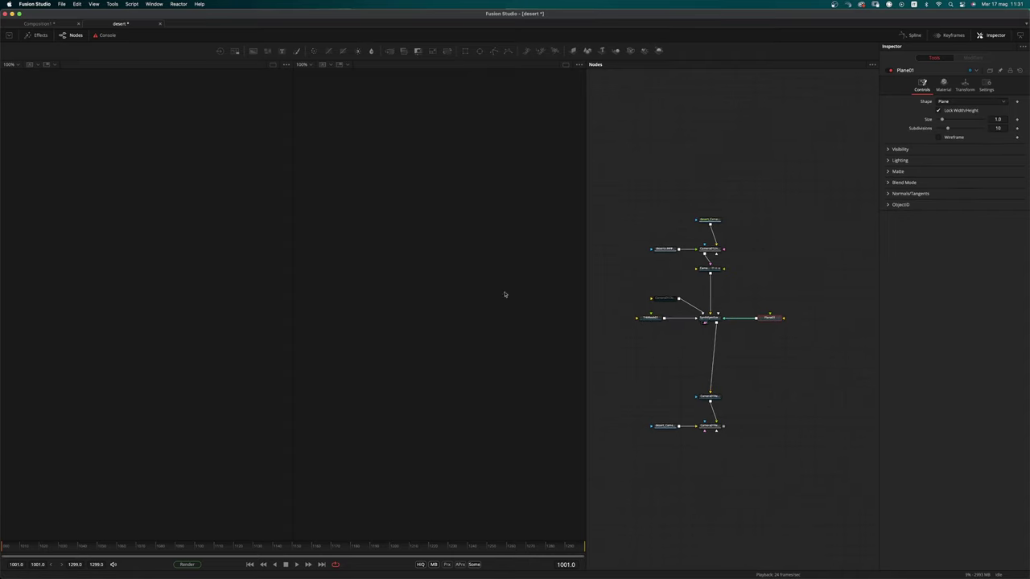
Show SynthEyesScene in a single viewer and orbit out until the camera, mesh and plane are all in view
{"action": "left_click", "coordinate": [566, 64]}
{"action": "scroll", "coordinate": [310, 327], "scroll_direction": "down", "scroll_amount": 10}
{"action": "middle_click_drag", "start_coordinate": [345, 320], "coordinate": [384, 349], "text": "alt"}
{"action": "middle_click_drag", "start_coordinate": [357, 373], "coordinate": [355, 362], "text": "alt"}
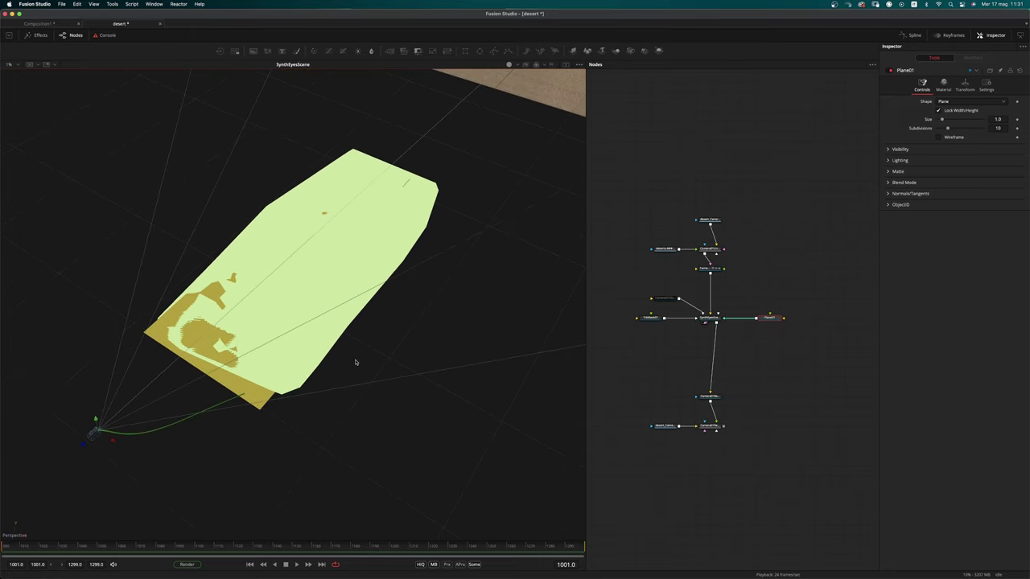
Unlock the Camera01 node and turn off its image plane
{"action": "scroll", "coordinate": [761, 246], "scroll_direction": "up", "scroll_amount": 6, "text": "ctrl"}
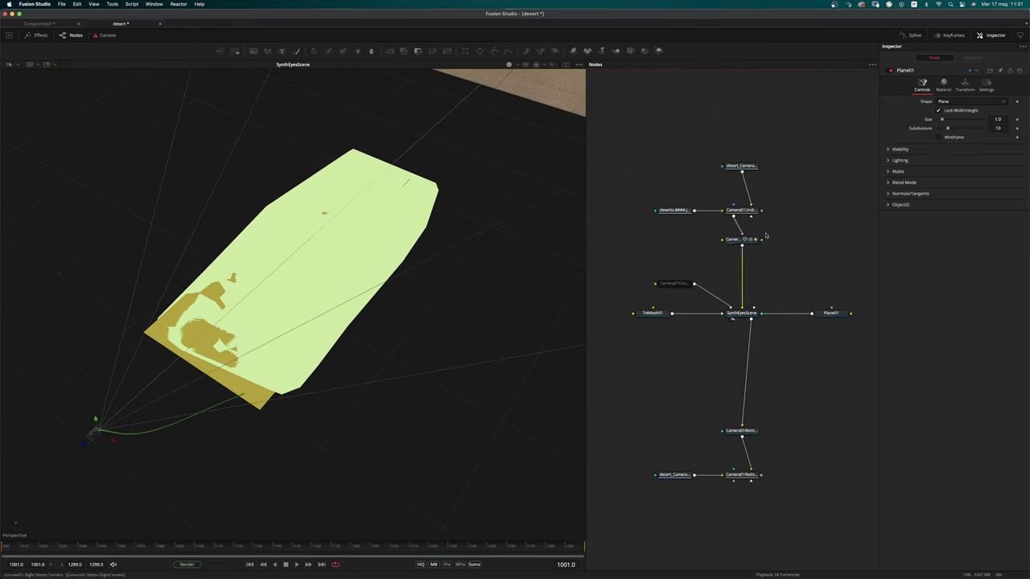
{"action": "left_click", "coordinate": [741, 239]}
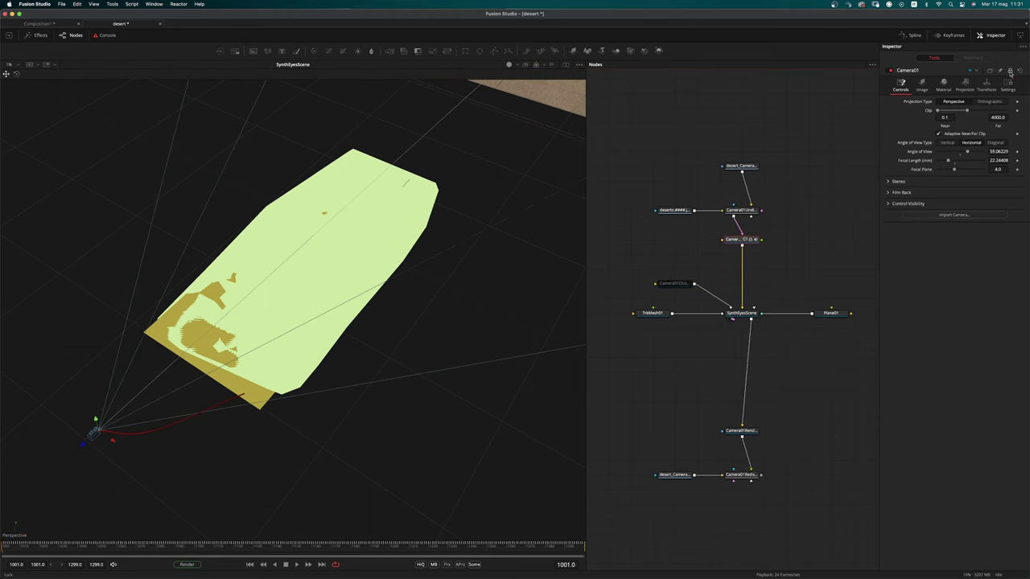
{"action": "left_click", "coordinate": [922, 84]}
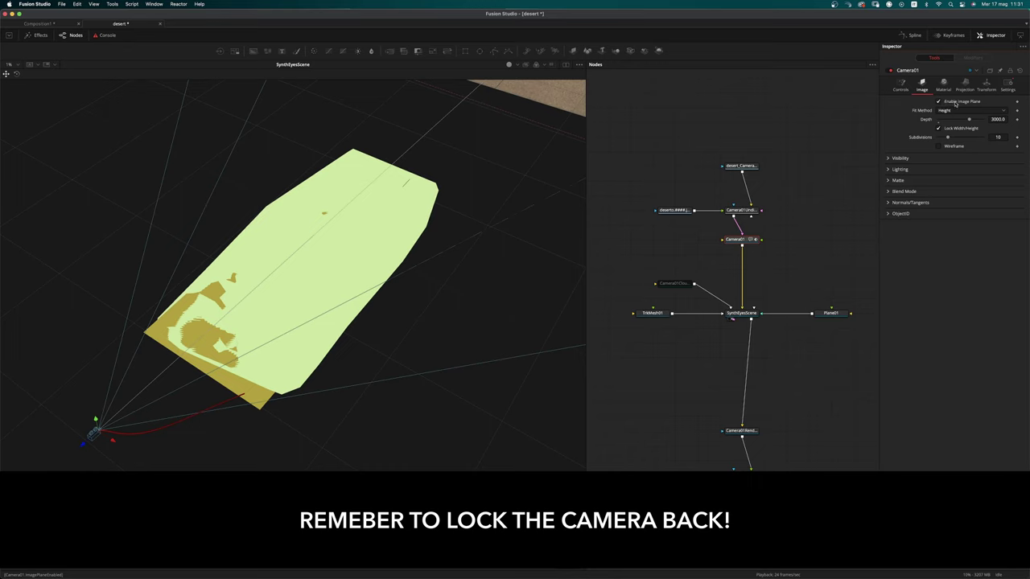
{"action": "left_click", "coordinate": [956, 103]}
Set the projection mode of Camera01's camera projection to Texture
{"action": "left_click", "coordinate": [965, 85]}
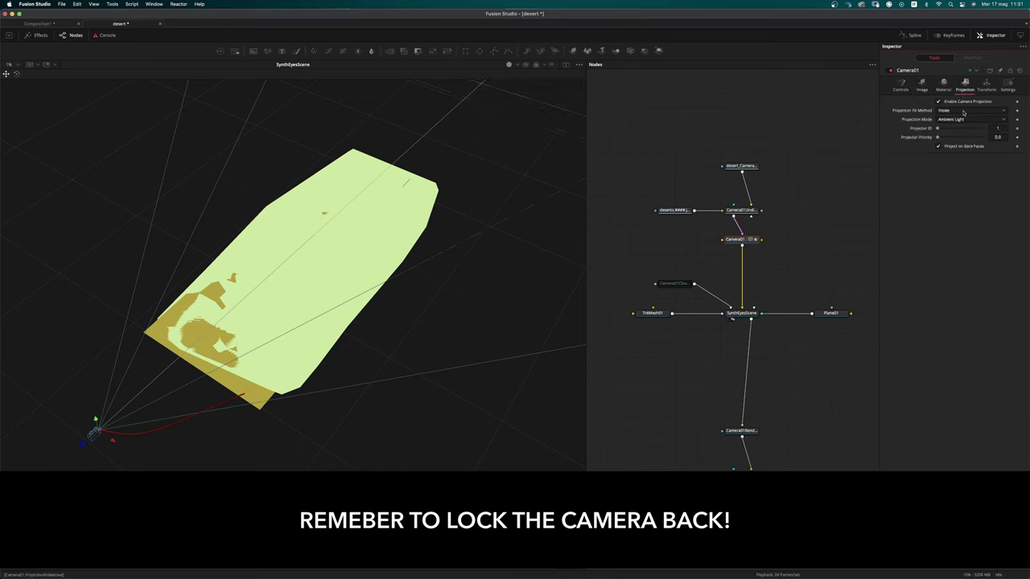
{"action": "left_click", "coordinate": [949, 119]}
{"action": "left_click", "coordinate": [951, 128]}
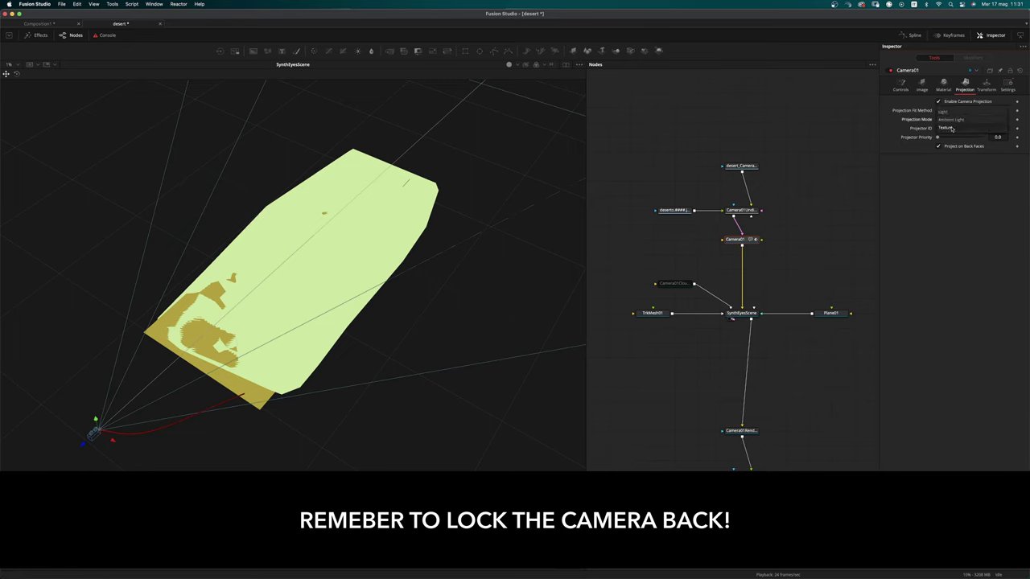
{"action": "left_click", "coordinate": [789, 262]}
{"action": "scroll", "coordinate": [788, 264], "scroll_direction": "right", "scroll_amount": 2}
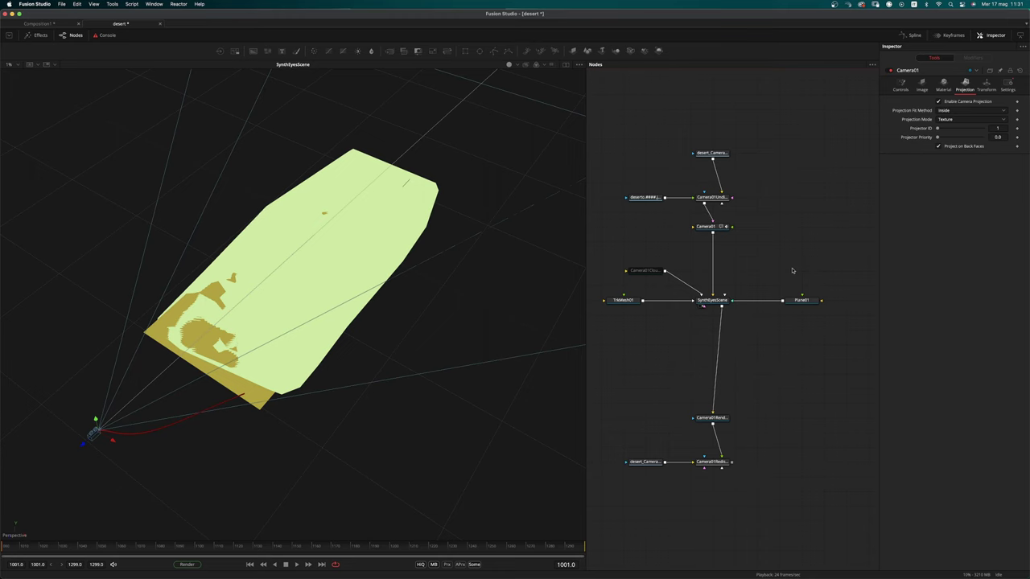
Add a Catcher node and connect it to the material input of Plane01
{"action": "left_click", "coordinate": [807, 302]}
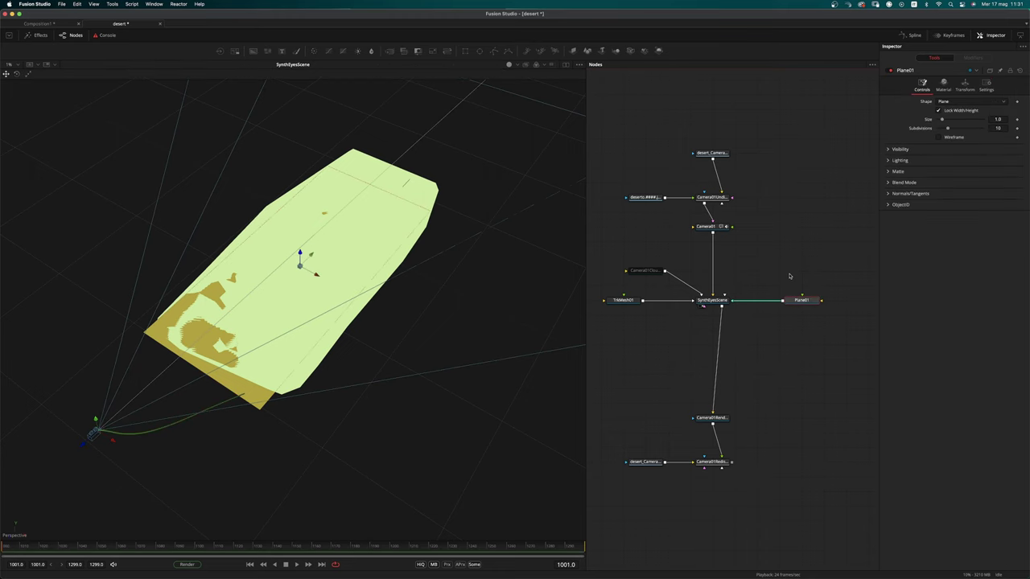
{"action": "key", "text": "shift+space"}
{"action": "type", "text": "cat"}
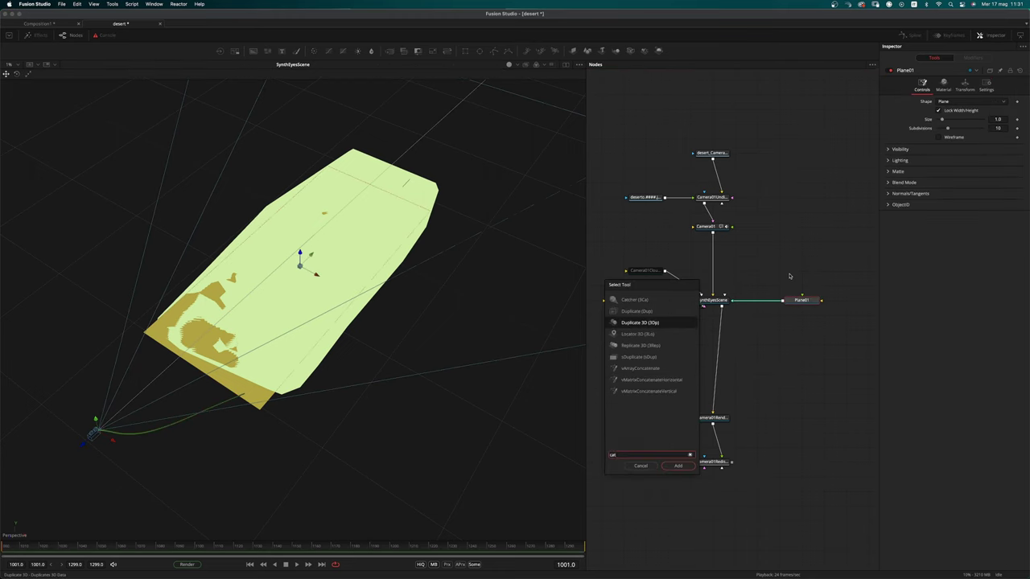
{"action": "key", "text": "Up"}
{"action": "key", "text": "Up"}
{"action": "key", "text": "Return"}
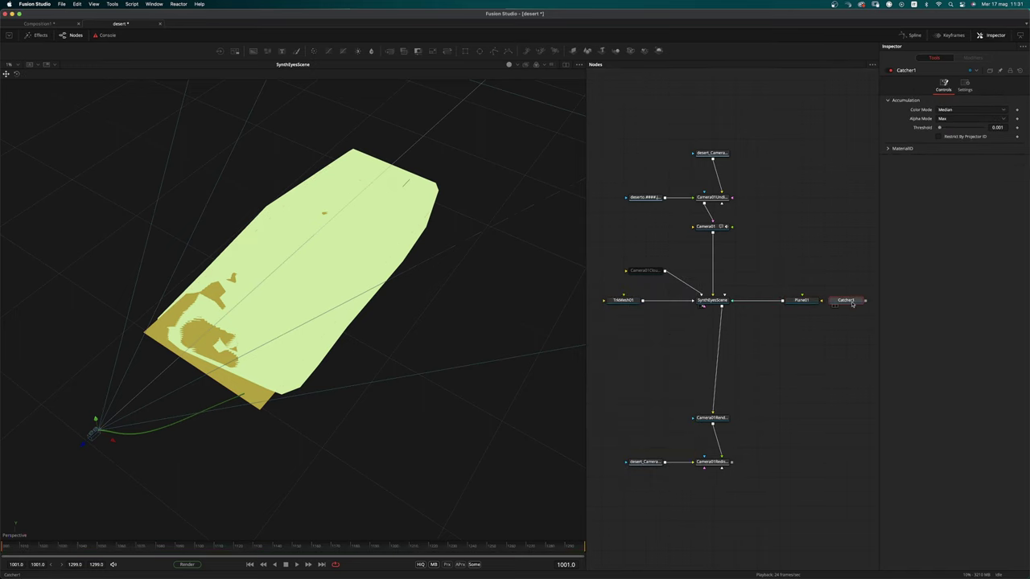
{"action": "left_click_drag", "start_coordinate": [818, 271], "coordinate": [801, 300]}
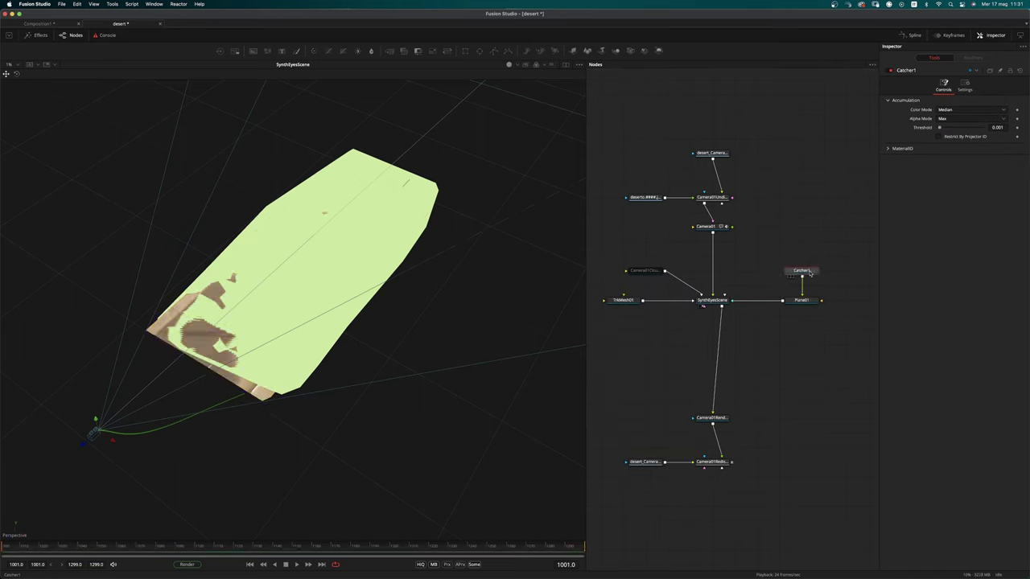
Disable the TrkMesh01 node and save the composition
{"action": "left_click", "coordinate": [624, 300]}
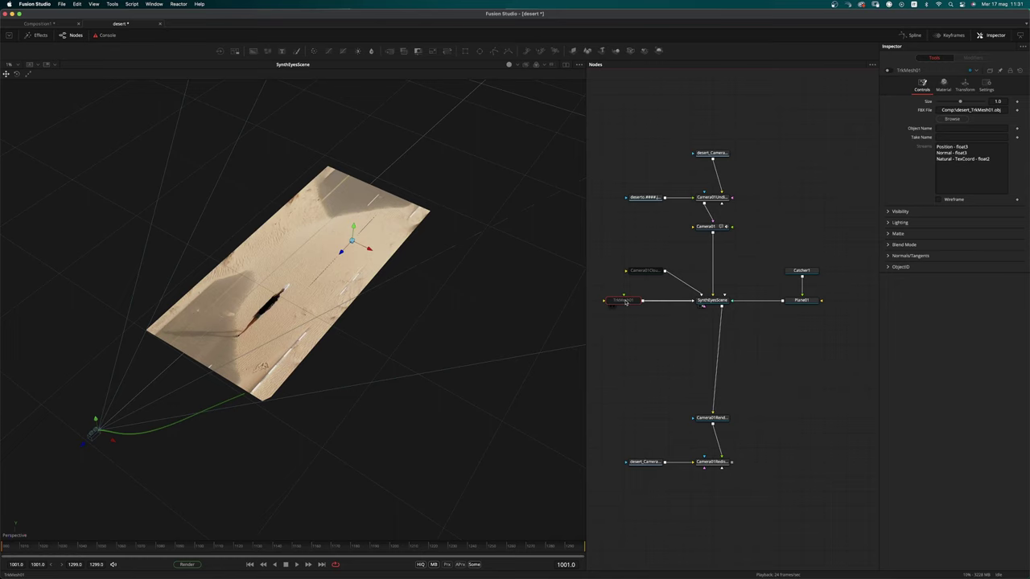
{"action": "left_click", "coordinate": [728, 330]}
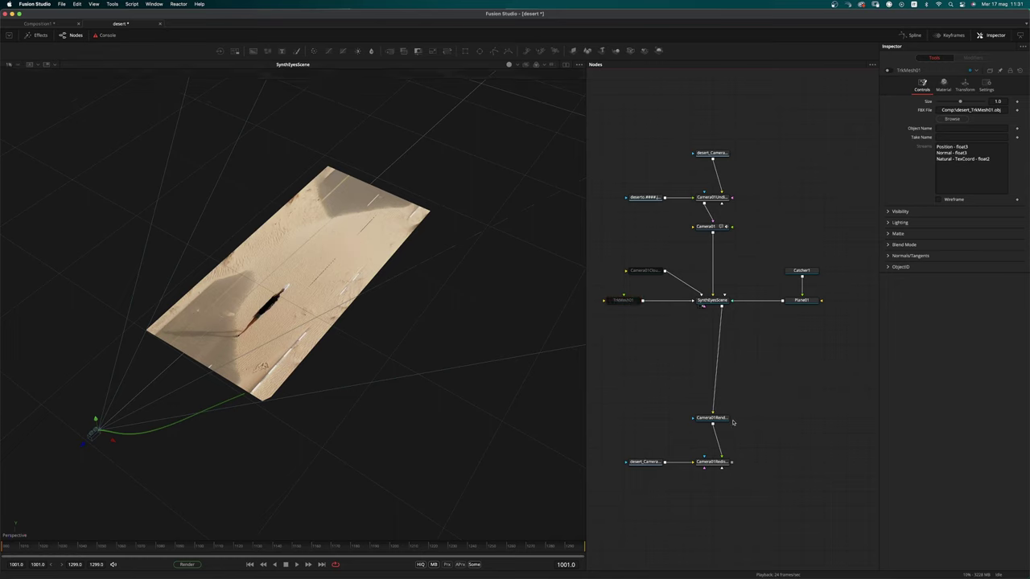
{"action": "key", "text": "super+s"}
Show Camera01Renderer in the viewer, set its renderer type to OpenGL UV Renderer, and scrub through the unwrapped shot
{"action": "left_click_drag", "start_coordinate": [712, 417], "coordinate": [442, 391]}
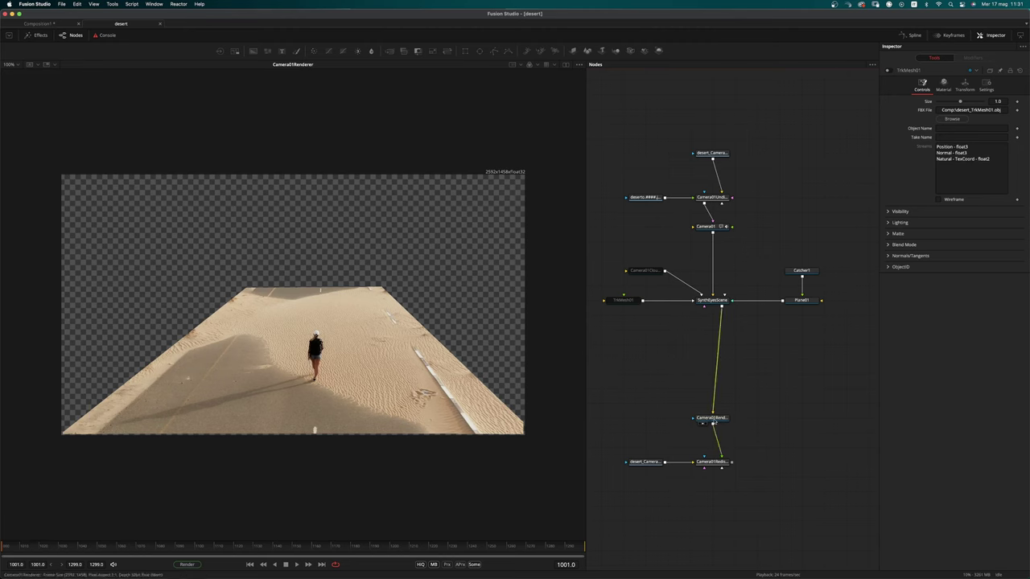
{"action": "left_click", "coordinate": [712, 418]}
{"action": "left_click", "coordinate": [964, 155]}
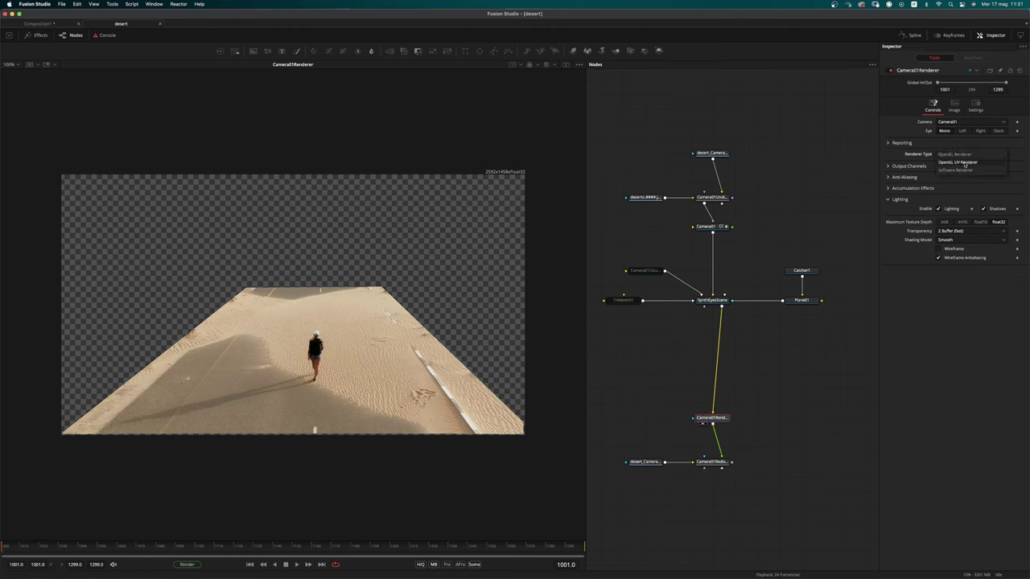
{"action": "left_click", "coordinate": [965, 162]}
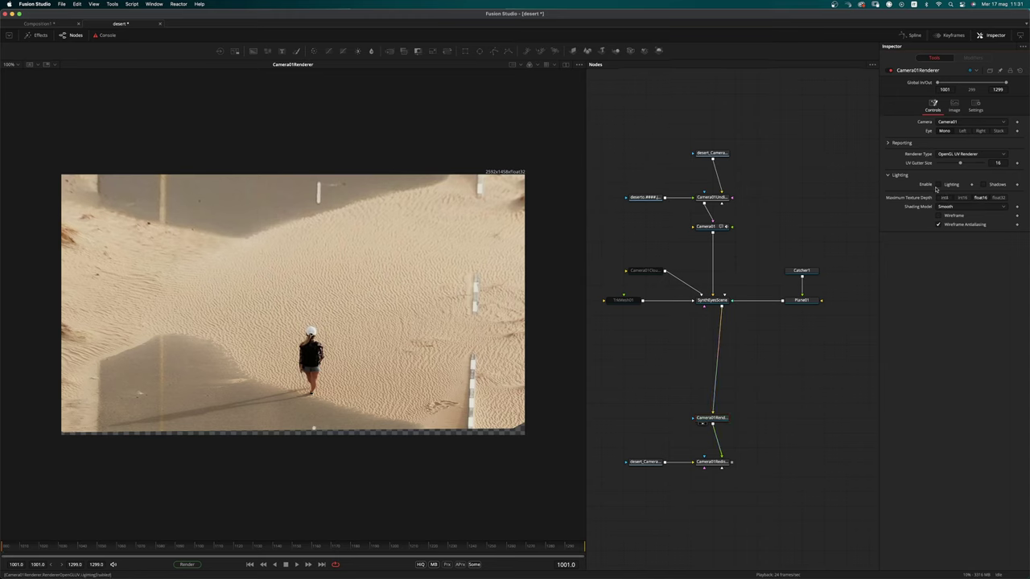
{"action": "mouse_move", "coordinate": [435, 548]}
{"action": "left_mouse_down"}
{"action": "mouse_move", "coordinate": [147, 539]}
{"action": "mouse_move", "coordinate": [430, 564]}
{"action": "left_mouse_up"}
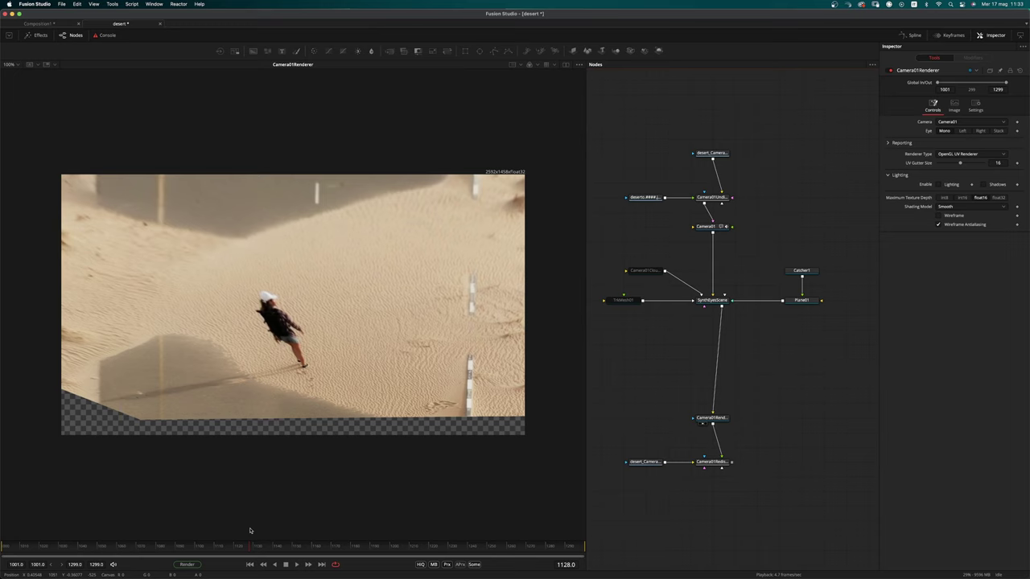
Show SynthEyesScene in the viewer and disable the Plane01 and Catcher1 nodes
{"action": "left_click", "coordinate": [627, 301]}
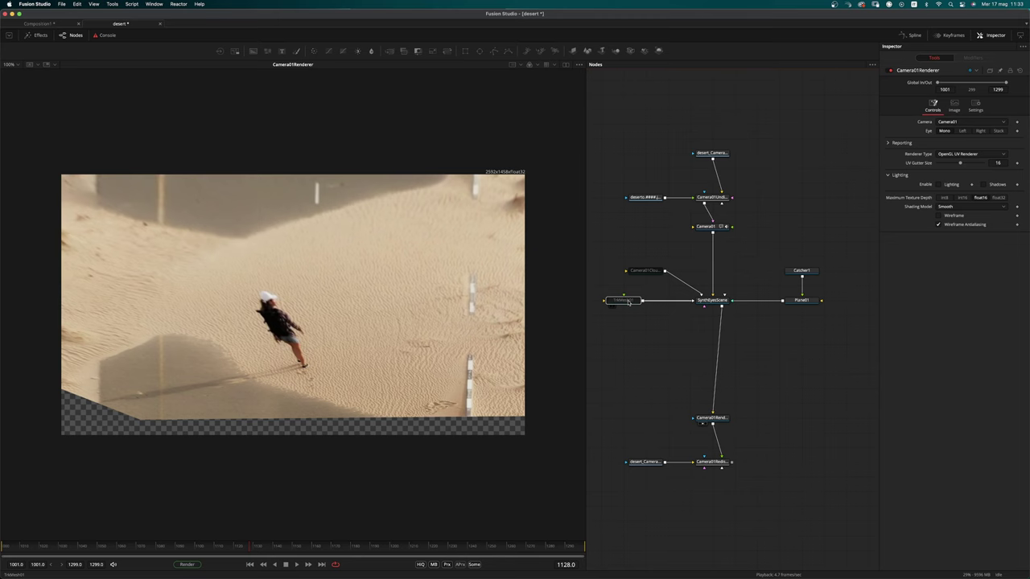
{"action": "left_click_drag", "start_coordinate": [724, 297], "coordinate": [450, 322]}
{"action": "left_click", "coordinate": [809, 271]}
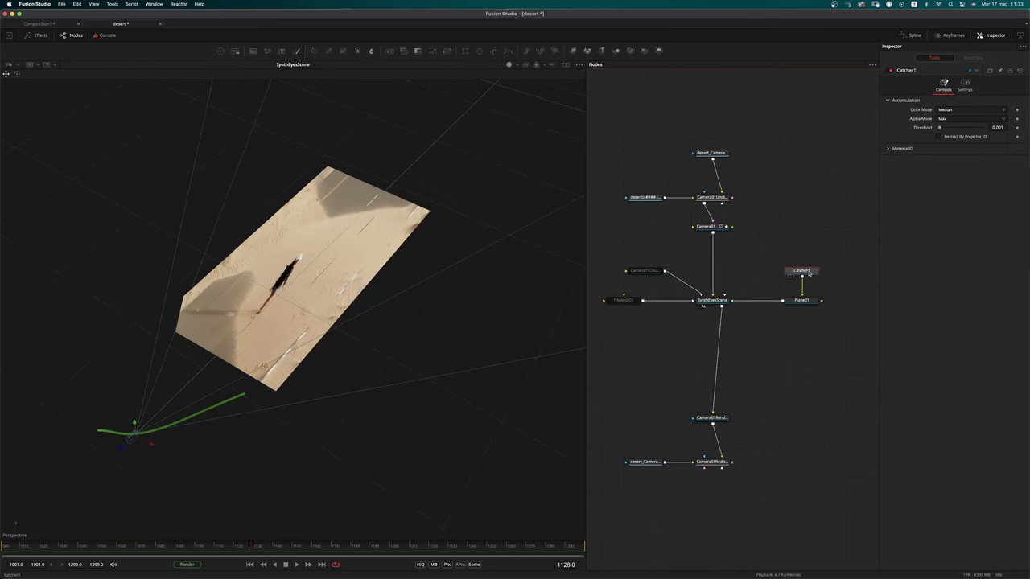
{"action": "scroll", "coordinate": [828, 270], "scroll_direction": "up", "scroll_amount": 2}
{"action": "left_click_drag", "start_coordinate": [834, 269], "coordinate": [758, 344]}
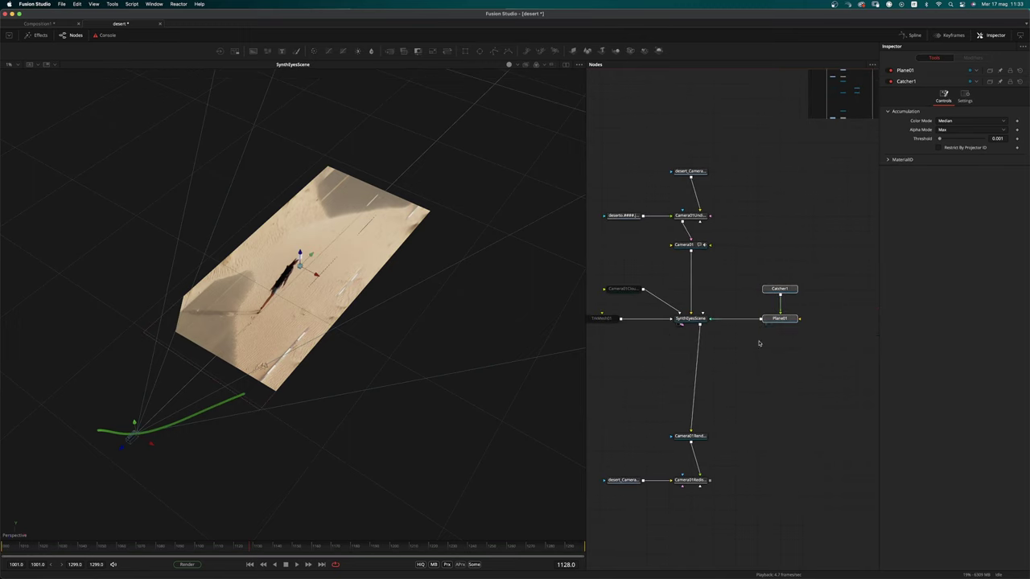
{"action": "key", "text": "super+p"}
Enable TrkMesh01 and connect a pasted copy of Catcher1 to its material input
{"action": "middle_click_drag", "start_coordinate": [712, 288], "coordinate": [830, 295]}
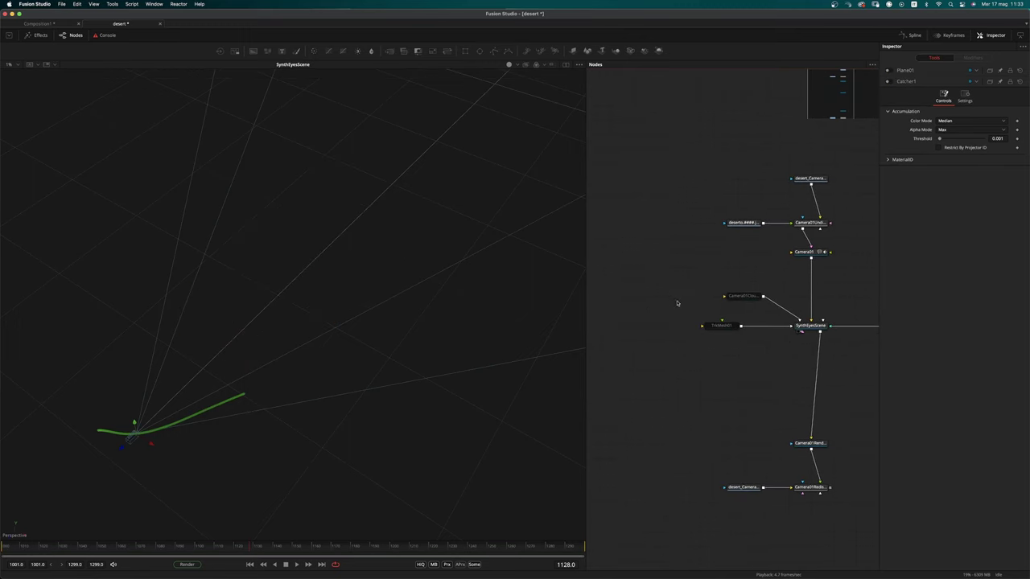
{"action": "key", "text": "ctrl+v"}
{"action": "left_click_drag", "start_coordinate": [719, 325], "coordinate": [674, 325]}
{"action": "left_click_drag", "start_coordinate": [696, 281], "coordinate": [686, 326]}
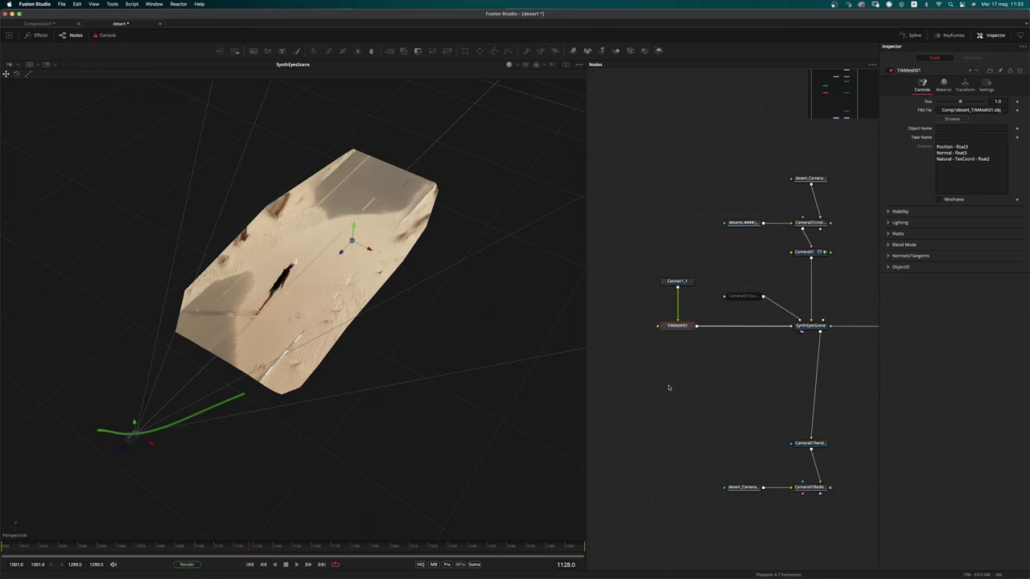
Show Camera01Renderer in the viewer to check the UV render of the tracking mesh
{"action": "middle_click_drag", "start_coordinate": [726, 422], "coordinate": [713, 388]}
{"action": "middle_click_drag", "start_coordinate": [556, 386], "coordinate": [531, 393]}
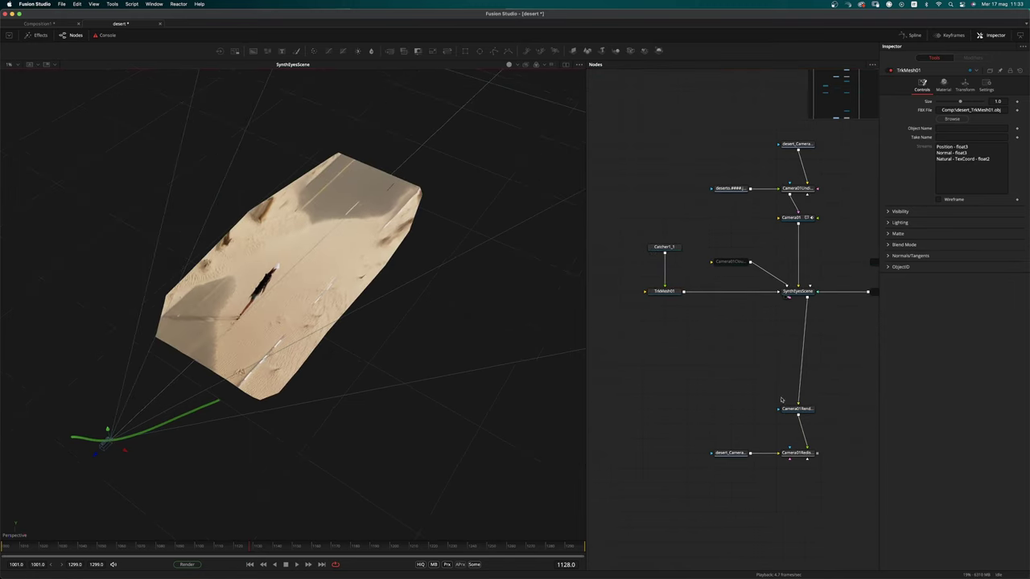
{"action": "left_click_drag", "start_coordinate": [807, 410], "coordinate": [463, 411]}
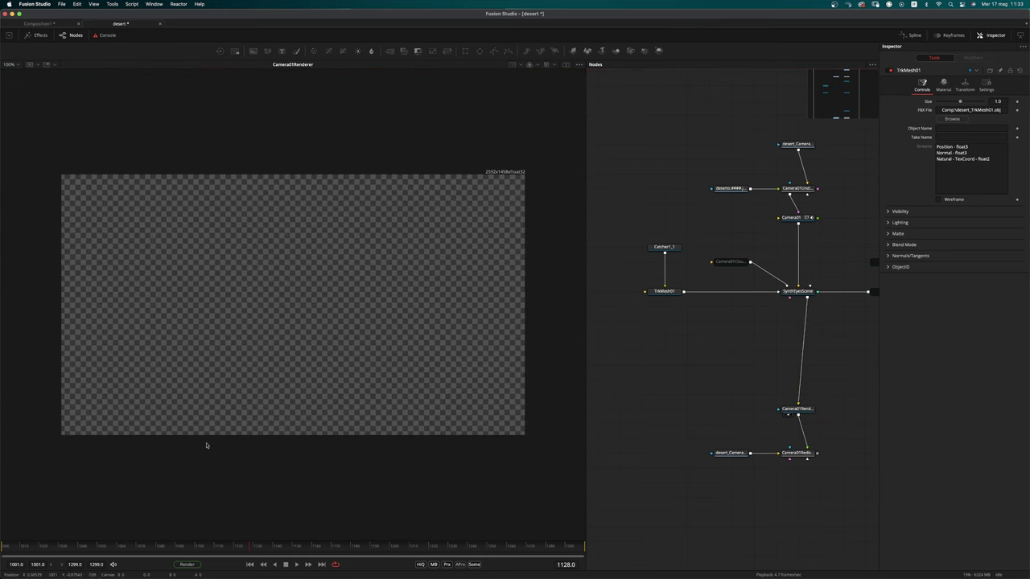
Move TrkMesh01 and its catcher farther from SynthEyesScene to make room for more nodes
{"action": "left_click_drag", "start_coordinate": [635, 223], "coordinate": [651, 297]}
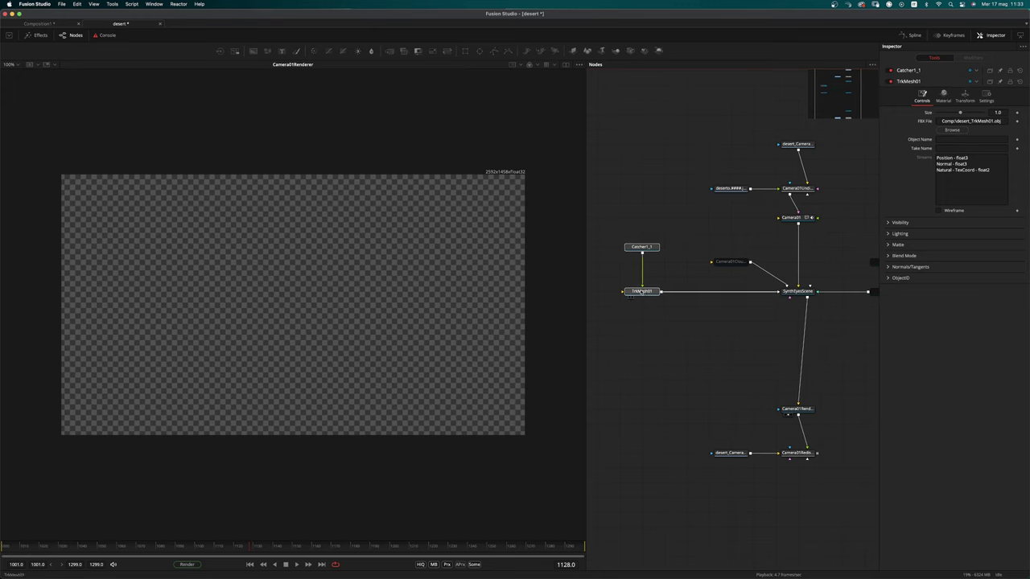
{"action": "left_click", "coordinate": [652, 329]}
{"action": "left_click_drag", "start_coordinate": [606, 220], "coordinate": [683, 330]}
{"action": "left_click_drag", "start_coordinate": [645, 291], "coordinate": [621, 292]}
{"action": "left_click", "coordinate": [654, 341]}
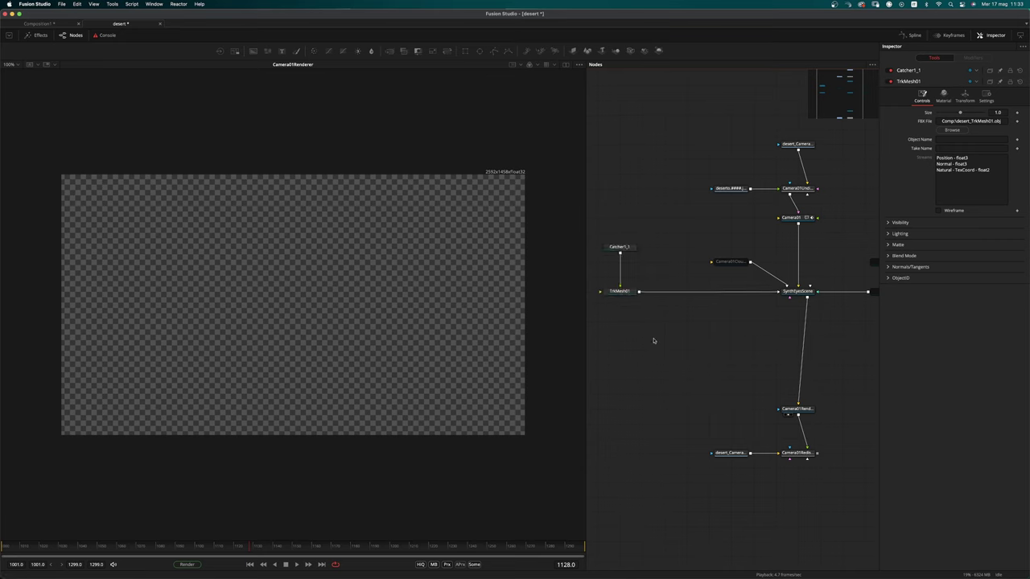
Insert a UVMap 3D node after TrkMesh01, view it, and fit its planar mapping to the mesh
{"action": "left_click", "coordinate": [648, 298]}
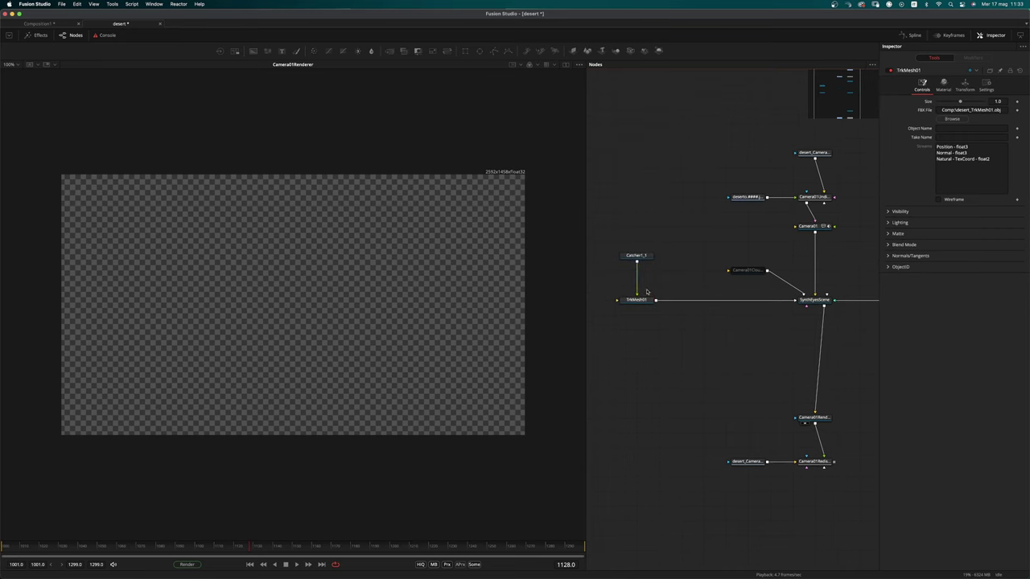
{"action": "key", "text": "shift+space"}
{"action": "type", "text": "uvm"}
{"action": "key", "text": "Return"}
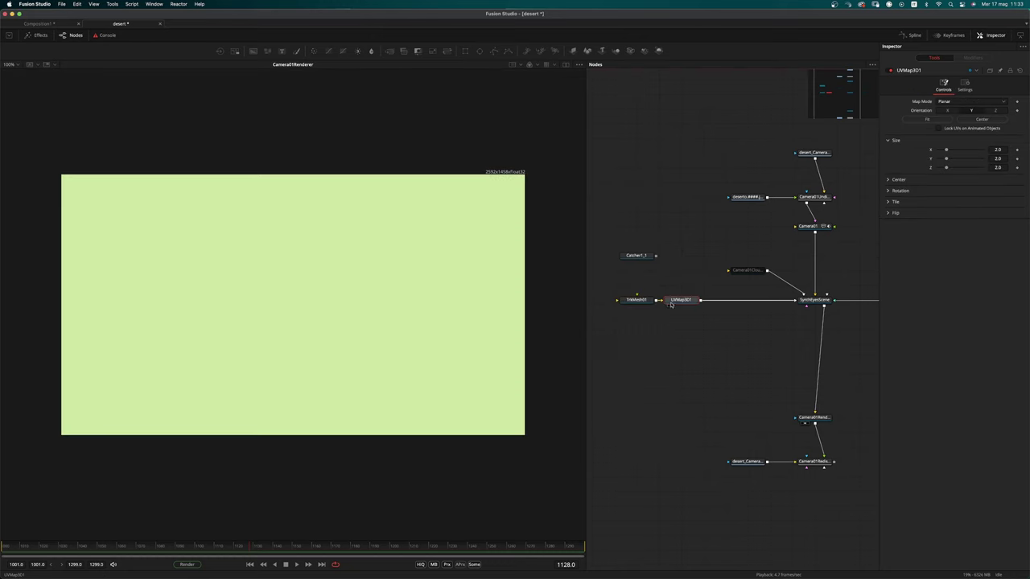
{"action": "left_click_drag", "start_coordinate": [689, 302], "coordinate": [386, 387]}
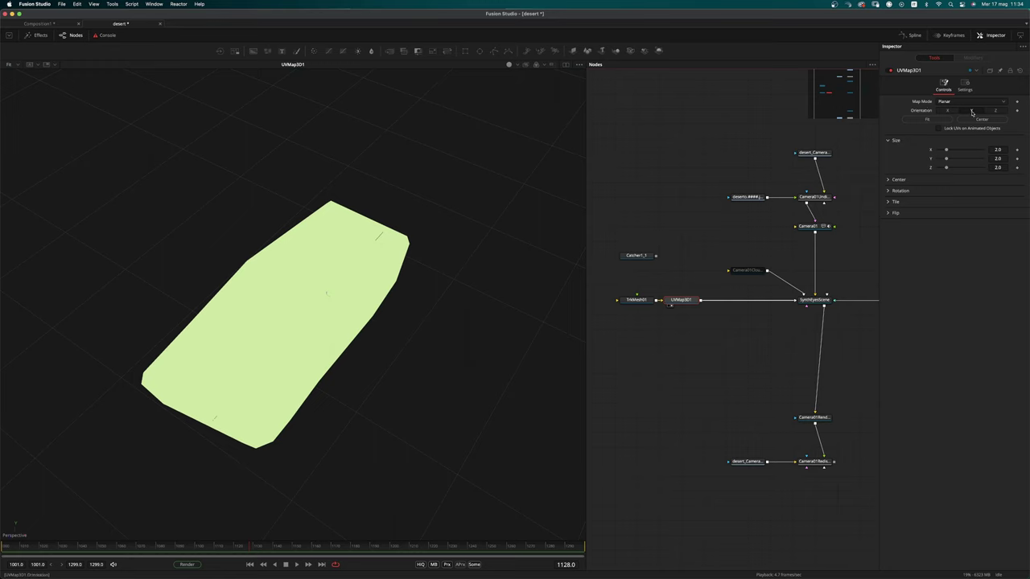
{"action": "left_click", "coordinate": [928, 119]}
Insert a Replace Material 3D node after UVMap3D1 and connect Catcher1_1 to its material input
{"action": "left_click_drag", "start_coordinate": [630, 300], "coordinate": [648, 281]}
{"action": "left_click", "coordinate": [690, 274]}
{"action": "left_click", "coordinate": [646, 274]}
{"action": "left_click", "coordinate": [640, 301]}
{"action": "key", "text": "shift+space"}
{"action": "type", "text": "repl"}
{"action": "key", "text": "Return"}
{"action": "left_click_drag", "start_coordinate": [680, 255], "coordinate": [684, 302]}
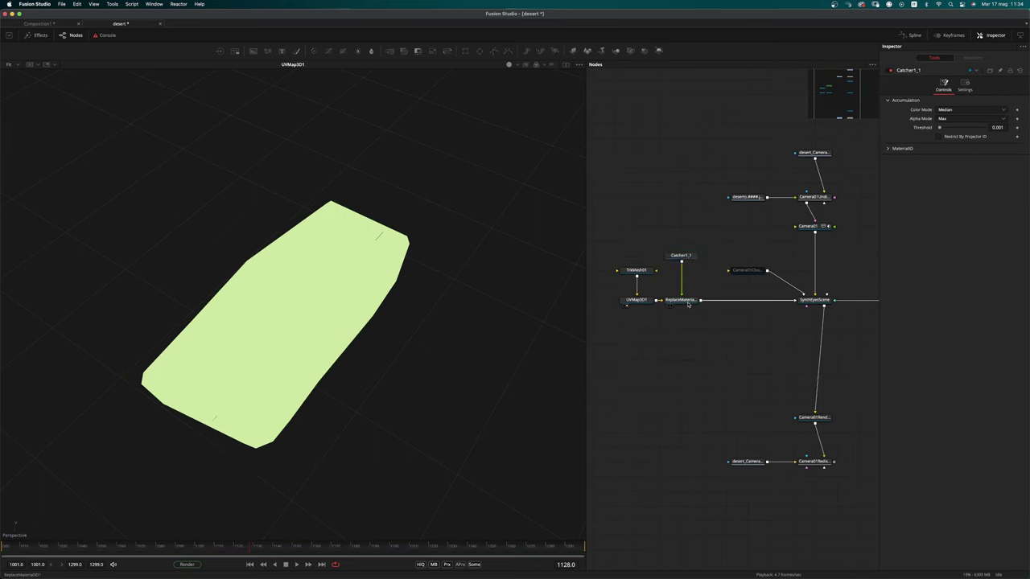
View SynthEyesScene and the Camera01Renderer output, playing the unwrapped mesh from the first frame and scrubbing through it
{"action": "scroll", "coordinate": [823, 349], "scroll_direction": "down", "scroll_amount": 5}
{"action": "scroll", "coordinate": [823, 349], "scroll_direction": "right", "scroll_amount": 2}
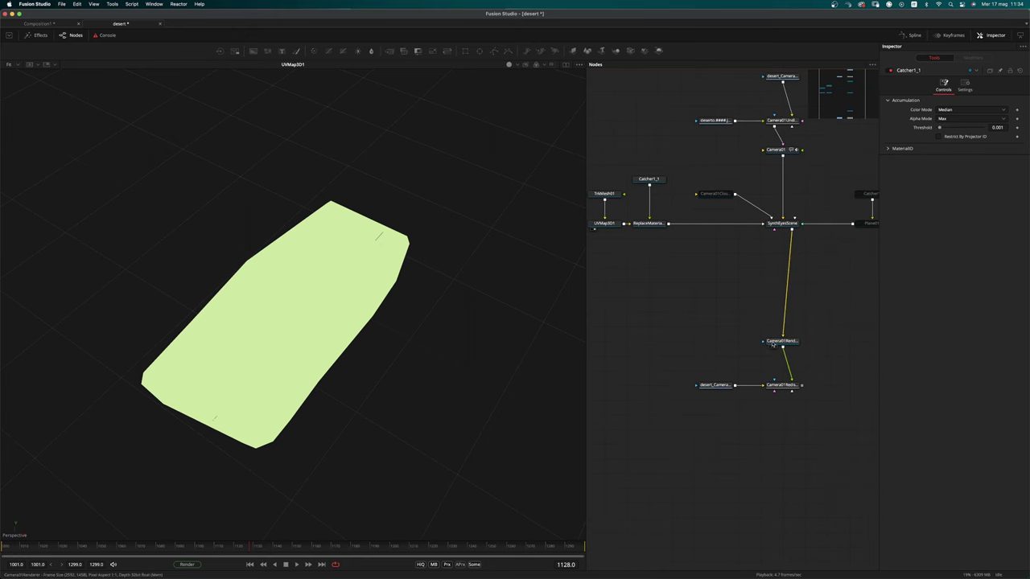
{"action": "left_click", "coordinate": [773, 229]}
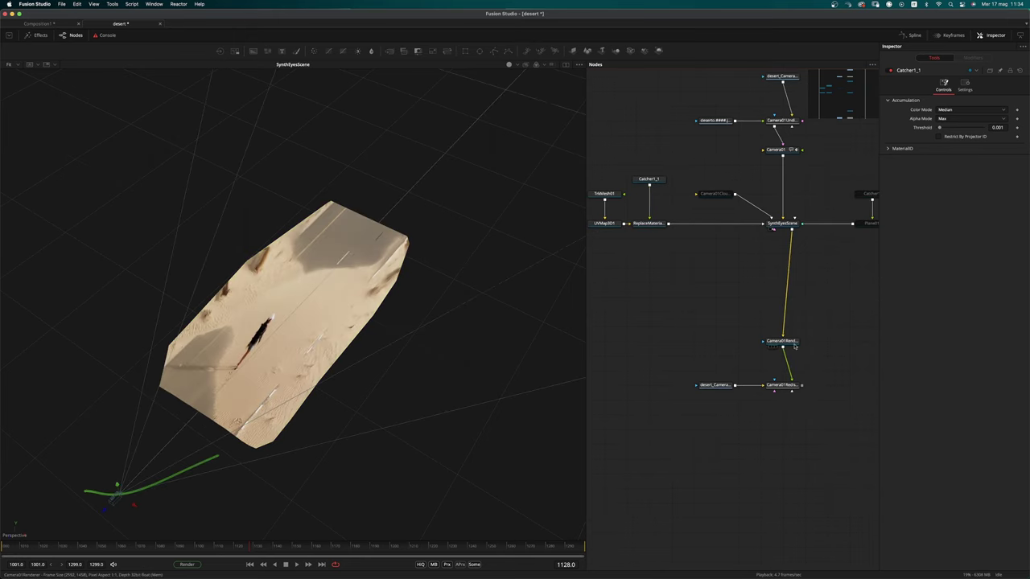
{"action": "key", "text": "1"}
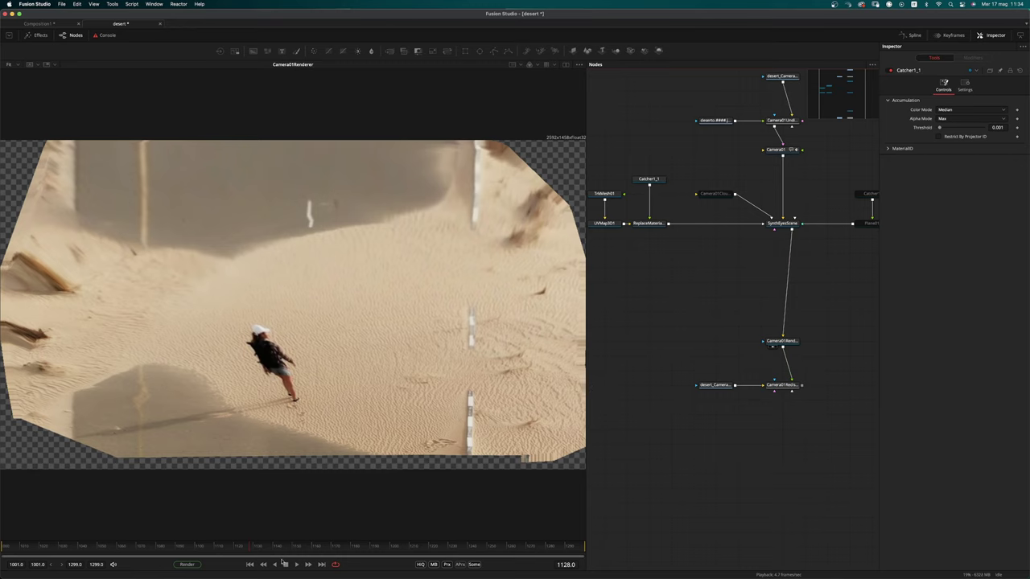
{"action": "left_click", "coordinate": [251, 565]}
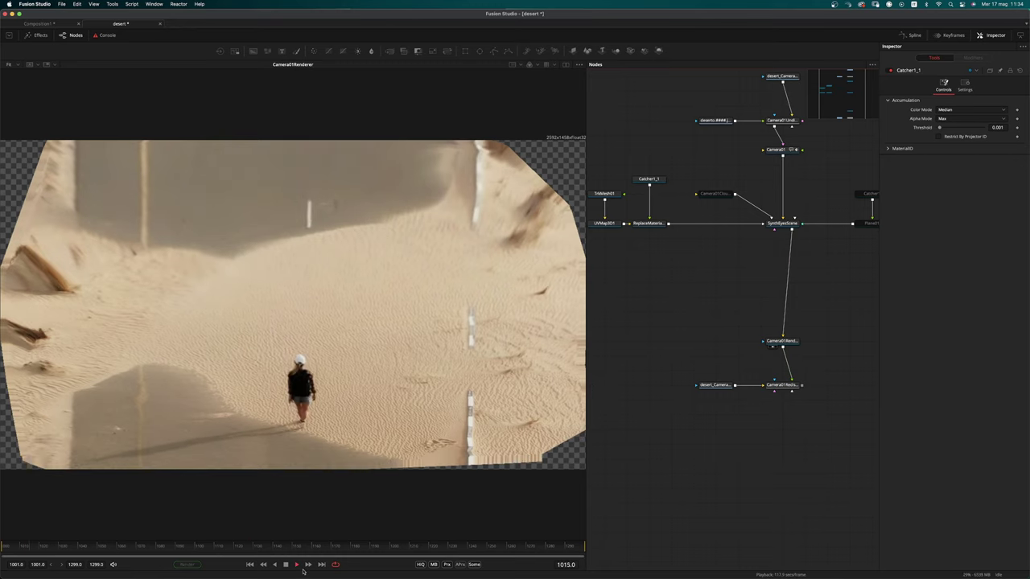
{"action": "left_click", "coordinate": [206, 548]}
{"action": "left_click_drag", "start_coordinate": [206, 549], "coordinate": [109, 545]}
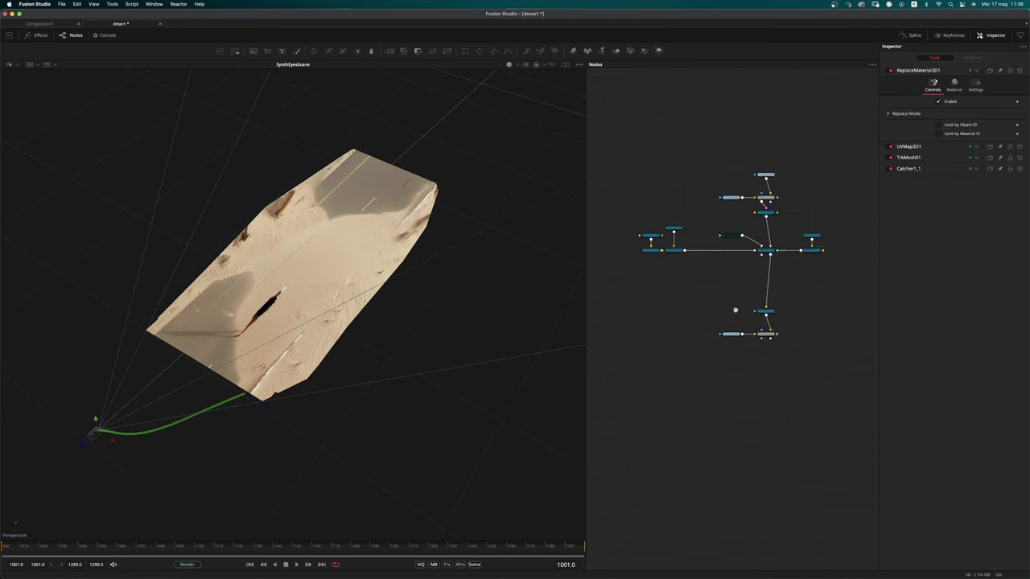
Spread the tracking mesh and plane branches farther apart on opposite sides of the Camera01 node
{"action": "left_click", "coordinate": [774, 319]}
{"action": "left_click_drag", "start_coordinate": [773, 316], "coordinate": [707, 329]}
{"action": "left_click", "coordinate": [805, 416]}
{"action": "middle_click_drag", "start_coordinate": [750, 296], "coordinate": [764, 368]}
{"action": "scroll", "coordinate": [763, 368], "scroll_direction": "down", "scroll_amount": 1, "text": "super"}
{"action": "left_click_drag", "start_coordinate": [718, 268], "coordinate": [739, 274]}
{"action": "middle_click_drag", "start_coordinate": [612, 314], "coordinate": [655, 308]}
{"action": "left_click_drag", "start_coordinate": [655, 309], "coordinate": [777, 256]}
{"action": "left_click_drag", "start_coordinate": [765, 295], "coordinate": [715, 361]}
{"action": "middle_click_drag", "start_coordinate": [804, 354], "coordinate": [718, 337]}
{"action": "left_click", "coordinate": [712, 316]}
{"action": "left_click", "coordinate": [800, 324]}
Connect Camera01 and Plane01 to a Merge 3D node separate from SynthEyesScene
{"action": "left_click_drag", "start_coordinate": [732, 222], "coordinate": [831, 280]}
{"action": "left_click_drag", "start_coordinate": [852, 278], "coordinate": [815, 301]}
{"action": "middle_click_drag", "start_coordinate": [874, 225], "coordinate": [801, 222]}
{"action": "left_click", "coordinate": [802, 222]}
{"action": "left_click_drag", "start_coordinate": [757, 282], "coordinate": [719, 310]}
{"action": "left_click_drag", "start_coordinate": [756, 298], "coordinate": [782, 339]}
{"action": "left_click_drag", "start_coordinate": [743, 292], "coordinate": [788, 343]}
{"action": "left_click_drag", "start_coordinate": [819, 275], "coordinate": [762, 335]}
{"action": "left_click_drag", "start_coordinate": [784, 321], "coordinate": [836, 344]}
{"action": "left_click", "coordinate": [835, 343]}
Place Camera01Renderer below Merge3D1 and connect the merge output to it
{"action": "middle_click_drag", "start_coordinate": [788, 361], "coordinate": [804, 352]}
{"action": "scroll", "coordinate": [804, 351], "scroll_direction": "up", "scroll_amount": 1, "text": "super"}
{"action": "scroll", "coordinate": [808, 348], "scroll_direction": "down", "scroll_amount": 1, "text": "super"}
{"action": "middle_click_drag", "start_coordinate": [723, 377], "coordinate": [757, 363]}
{"action": "scroll", "coordinate": [757, 363], "scroll_direction": "down", "scroll_amount": 2, "text": "super"}
{"action": "left_click_drag", "start_coordinate": [791, 354], "coordinate": [809, 338]}
{"action": "left_click", "coordinate": [802, 357]}
{"action": "left_click_drag", "start_coordinate": [710, 359], "coordinate": [807, 376]}
{"action": "scroll", "coordinate": [815, 350], "scroll_direction": "up", "scroll_amount": 3, "text": "super"}
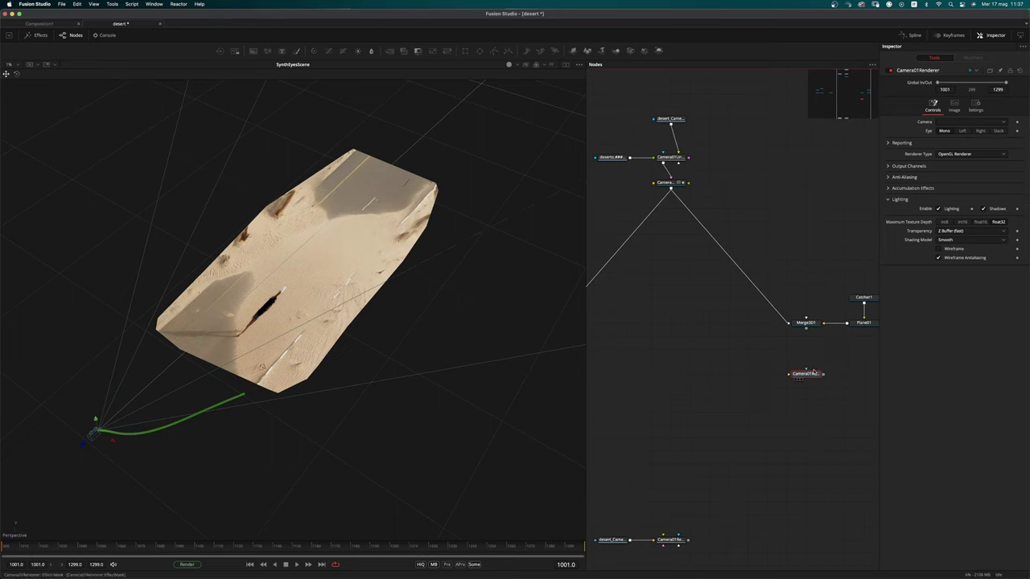
{"action": "left_click_drag", "start_coordinate": [806, 329], "coordinate": [808, 350]}
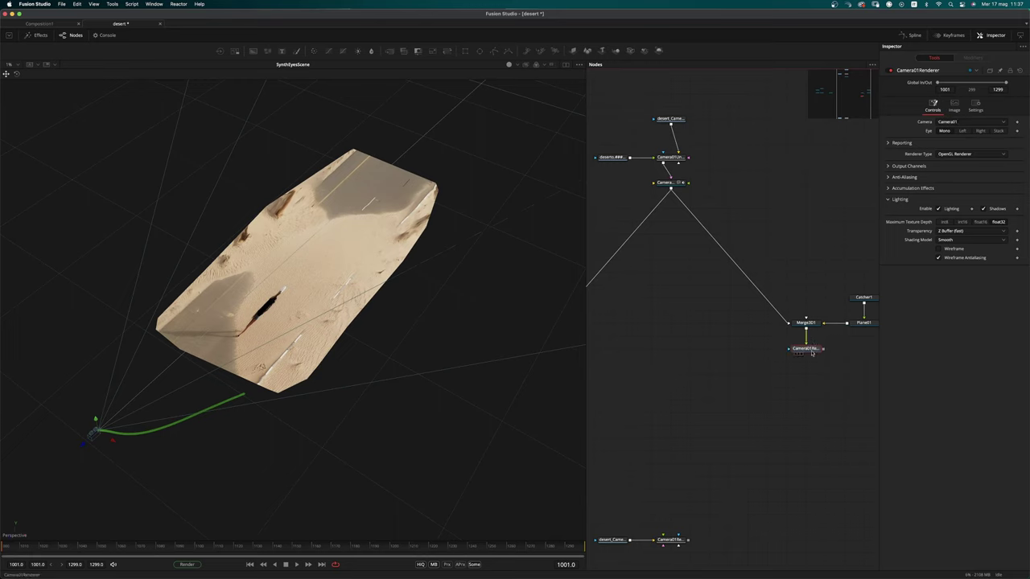
Paste a copy of Camera01Renderer below SynthEyesScene and connect the scene output to it
{"action": "middle_click_drag", "start_coordinate": [714, 359], "coordinate": [890, 310]}
{"action": "left_click", "coordinate": [706, 302]}
{"action": "key", "text": "super+v"}
{"action": "left_click_drag", "start_coordinate": [718, 279], "coordinate": [707, 302]}
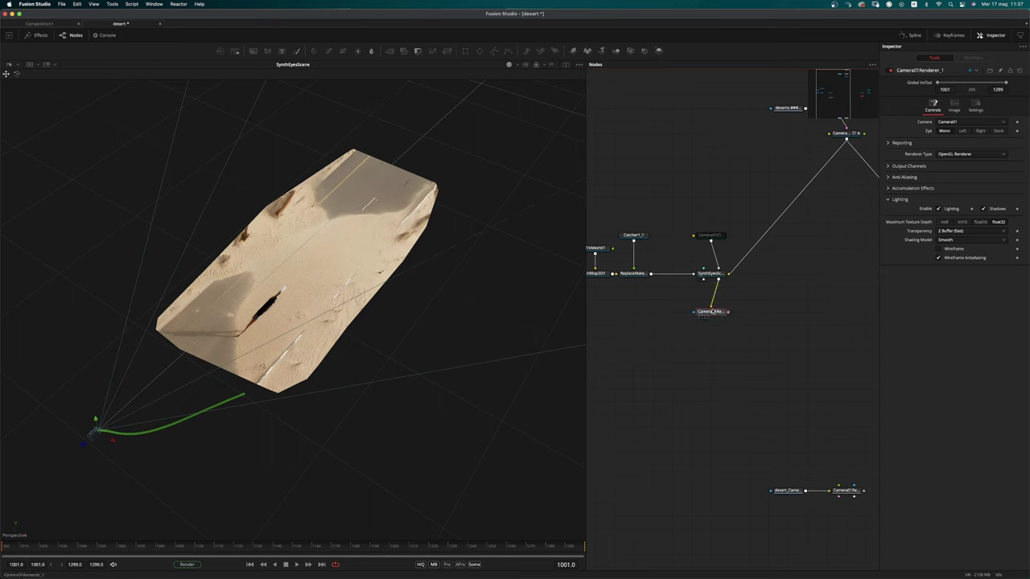
Disconnect Camera01Undistorter from the image input of Camera01
{"action": "scroll", "coordinate": [719, 338], "scroll_direction": "down", "scroll_amount": 2, "text": "ctrl"}
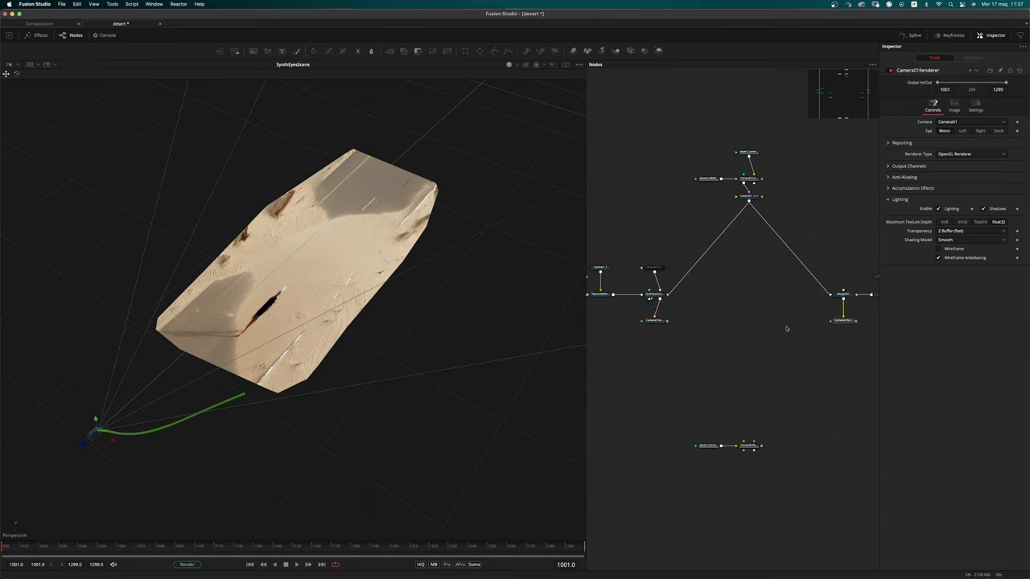
{"action": "scroll", "coordinate": [735, 242], "scroll_direction": "up", "scroll_amount": 4, "text": "ctrl"}
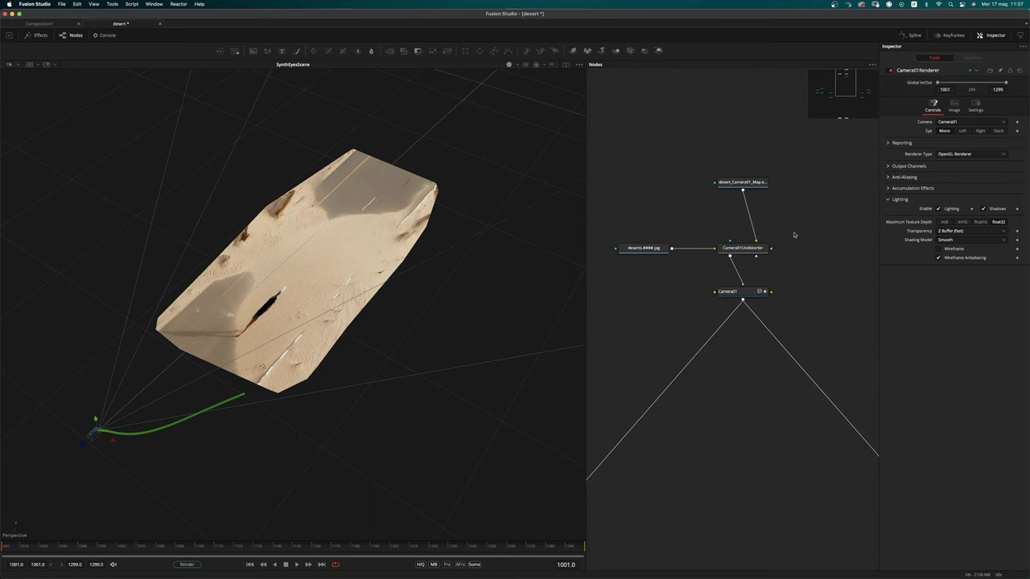
{"action": "left_click", "coordinate": [746, 248]}
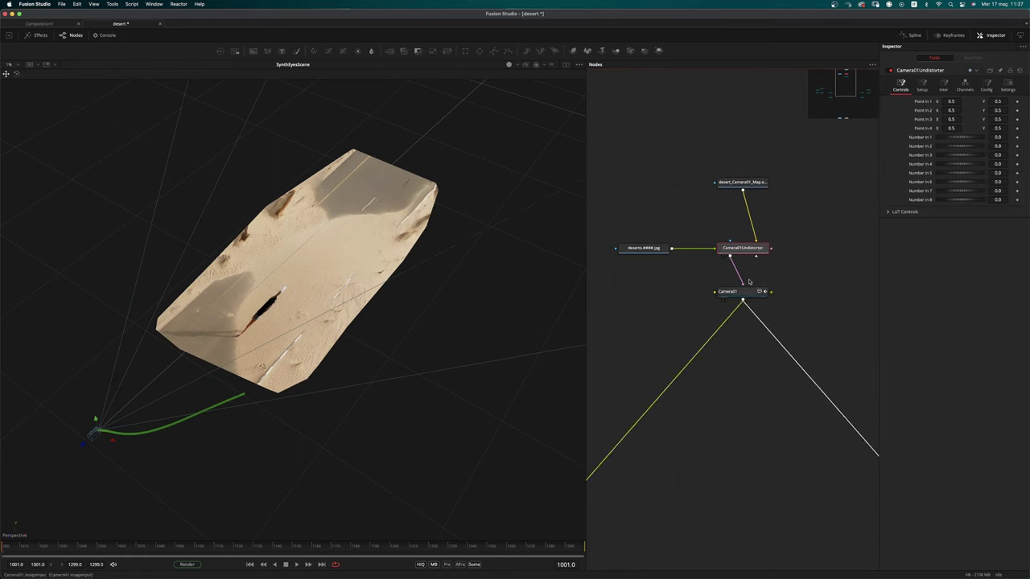
{"action": "left_click", "coordinate": [747, 281]}
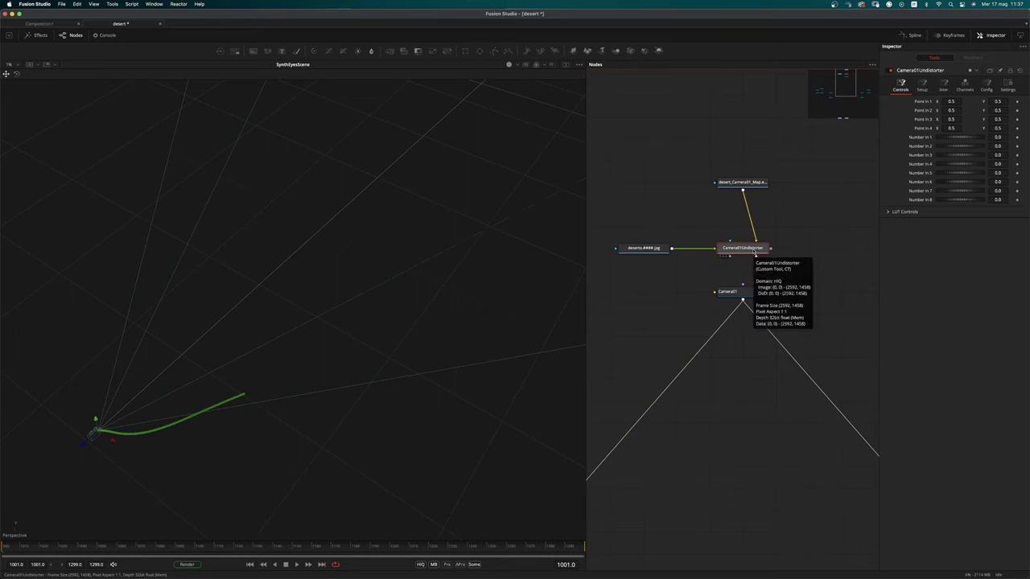
Replace the Camera01Undistorter node with an STMapper node placed above Camera01 and fed by the desert_Camera01 map loader
{"action": "key", "text": "Delete"}
{"action": "key", "text": "shift+space"}
{"action": "type", "text": "sttm"}
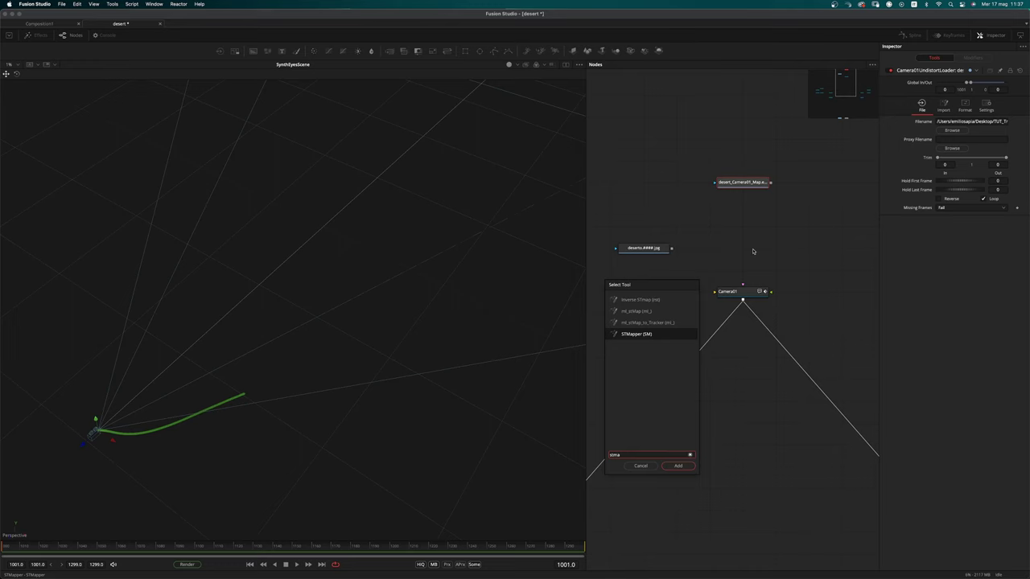
{"action": "type", "text": "a"}
{"action": "key", "text": "Return"}
{"action": "left_click_drag", "start_coordinate": [808, 184], "coordinate": [743, 246]}
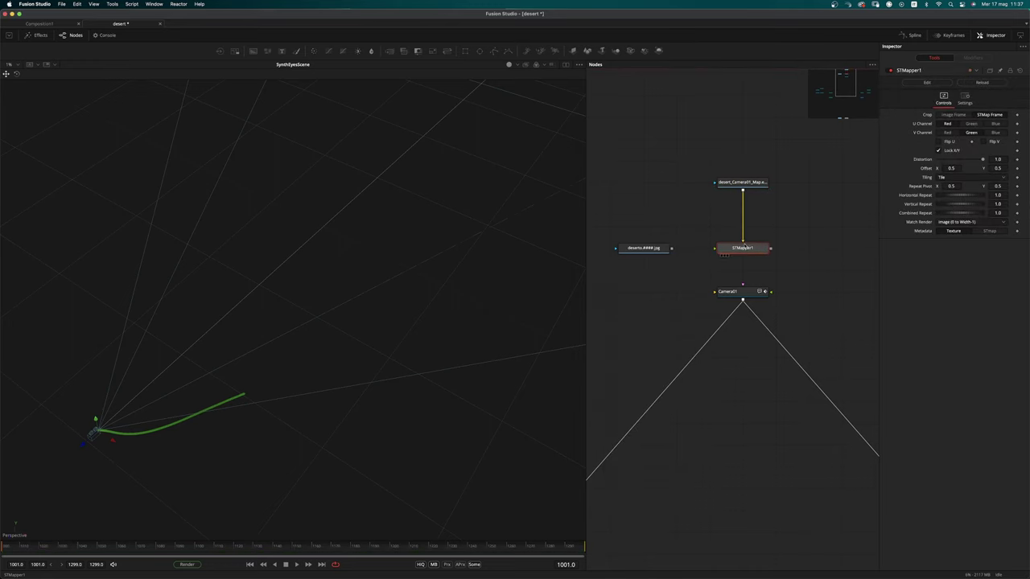
Set STMapper1's tiling to Transparent and Match Render to Mesh (0.5 to Width-0.5), and connect the desert footage loader to it
{"action": "left_click", "coordinate": [969, 179]}
{"action": "left_click", "coordinate": [954, 170]}
{"action": "left_click", "coordinate": [977, 222]}
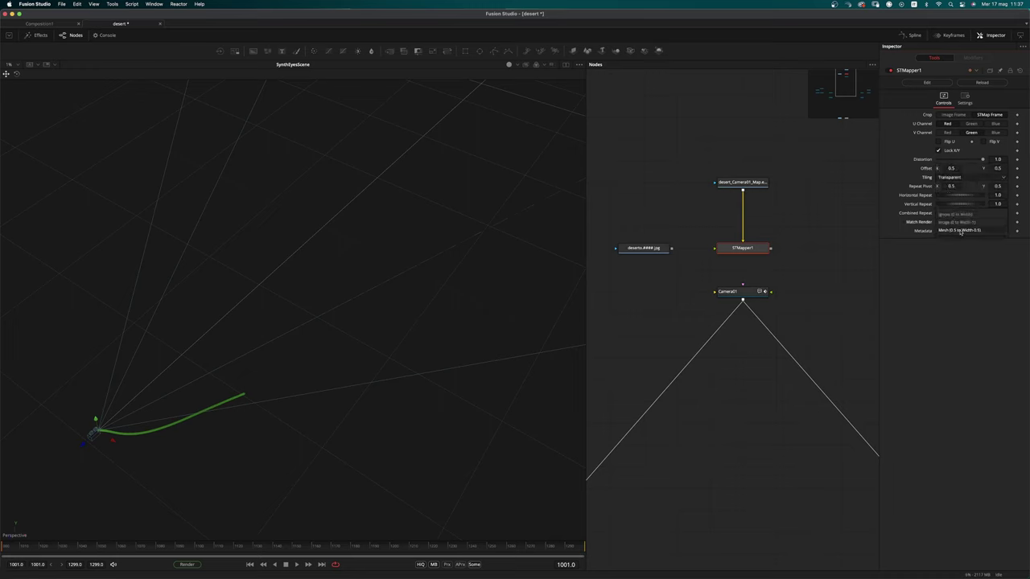
{"action": "left_click", "coordinate": [970, 231]}
{"action": "left_click_drag", "start_coordinate": [671, 248], "coordinate": [760, 251]}
Separate the Camera01Redistorter node from its map loader and delete it
{"action": "middle_click_drag", "start_coordinate": [733, 281], "coordinate": [744, 233]}
{"action": "scroll", "coordinate": [744, 232], "scroll_direction": "down", "scroll_amount": 4}
{"action": "middle_click_drag", "start_coordinate": [748, 430], "coordinate": [726, 326]}
{"action": "scroll", "coordinate": [726, 327], "scroll_direction": "down", "scroll_amount": 2}
{"action": "left_click_drag", "start_coordinate": [648, 486], "coordinate": [730, 535]}
{"action": "middle_click_drag", "start_coordinate": [729, 536], "coordinate": [723, 435]}
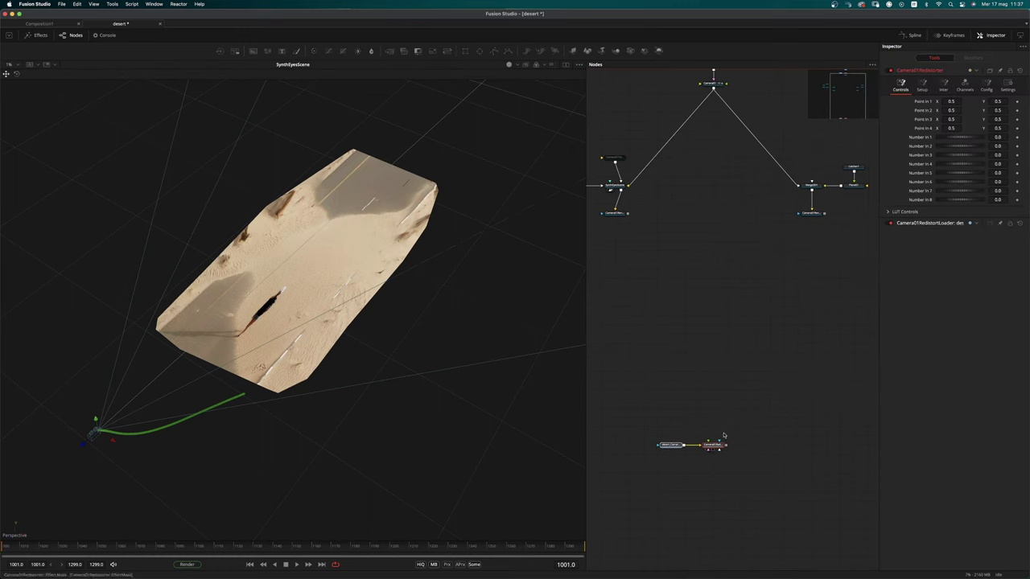
{"action": "left_click_drag", "start_coordinate": [705, 407], "coordinate": [731, 468]}
{"action": "key", "text": "Delete"}
Paste a copy of STMapper1 beside the redistortion map loader and connect the loader to it
{"action": "middle_click_drag", "start_coordinate": [723, 128], "coordinate": [722, 179]}
{"action": "left_click", "coordinate": [711, 116]}
{"action": "scroll", "coordinate": [768, 387], "scroll_direction": "down", "scroll_amount": 5}
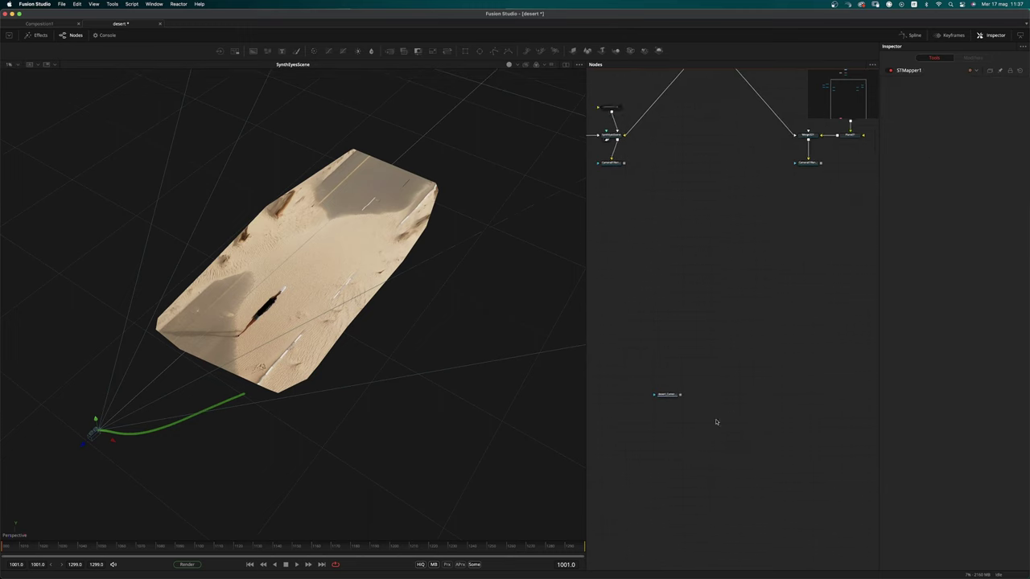
{"action": "key", "text": "super+v"}
{"action": "left_click_drag", "start_coordinate": [665, 395], "coordinate": [724, 393]}
Insert a Gamut node between the desert footage loader and STMapper1, and place the loader above it
{"action": "middle_click_drag", "start_coordinate": [724, 331], "coordinate": [700, 443]}
{"action": "scroll", "coordinate": [706, 183], "scroll_direction": "up", "scroll_amount": 4, "text": "super"}
{"action": "scroll", "coordinate": [696, 251], "scroll_direction": "down", "scroll_amount": 3, "text": "super"}
{"action": "left_click_drag", "start_coordinate": [693, 289], "coordinate": [676, 290]}
{"action": "left_click_drag", "start_coordinate": [641, 231], "coordinate": [664, 256]}
{"action": "left_click", "coordinate": [698, 260]}
{"action": "key", "text": "shift+space"}
{"action": "type", "text": "gam"}
{"action": "key", "text": "Return"}
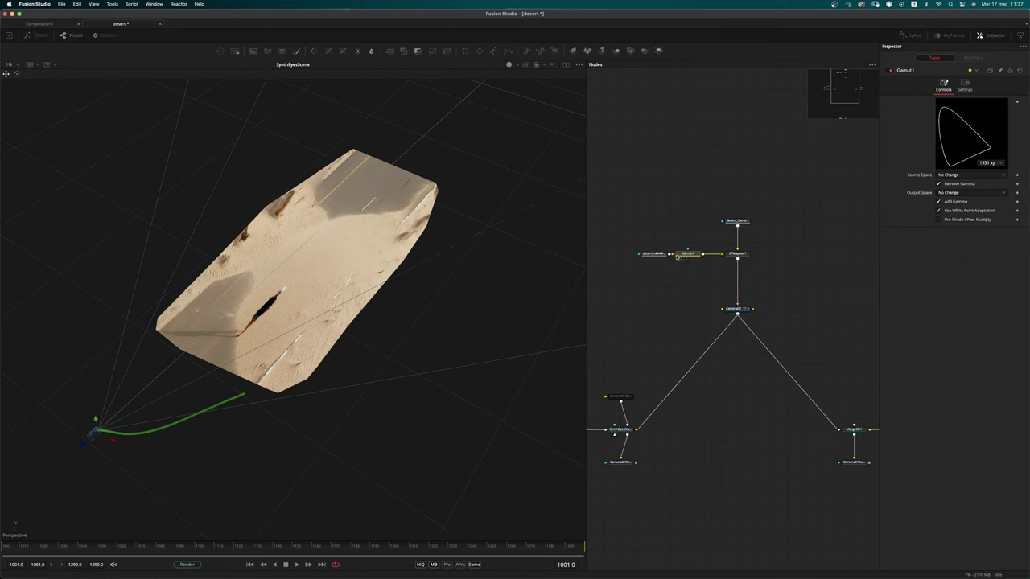
{"action": "left_click_drag", "start_coordinate": [654, 254], "coordinate": [686, 232]}
Set the Gamut node's source space to sRGB
{"action": "left_click", "coordinate": [690, 254]}
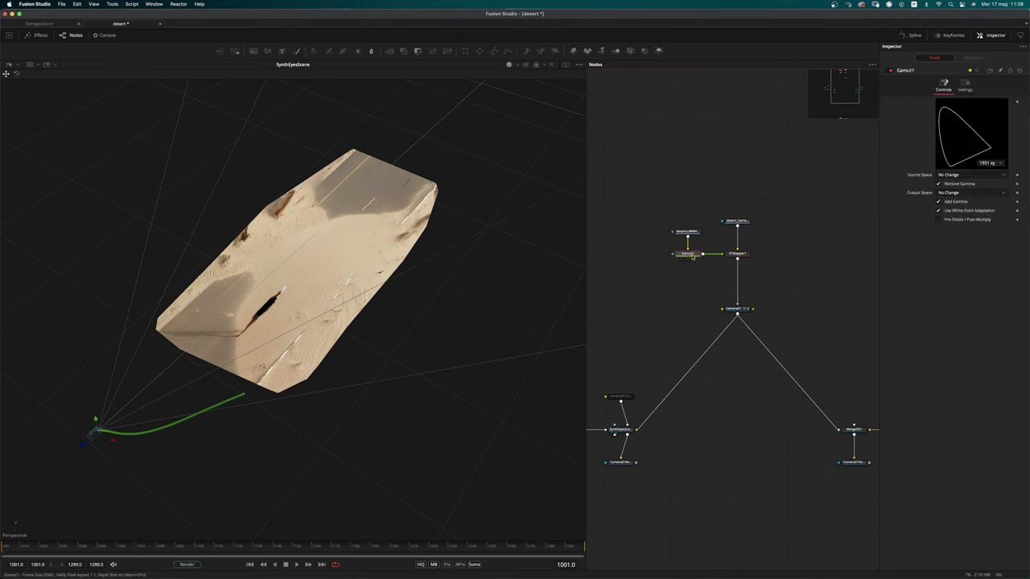
{"action": "left_click", "coordinate": [1004, 174]}
{"action": "scroll", "coordinate": [1008, 241], "scroll_direction": "down", "scroll_amount": 5}
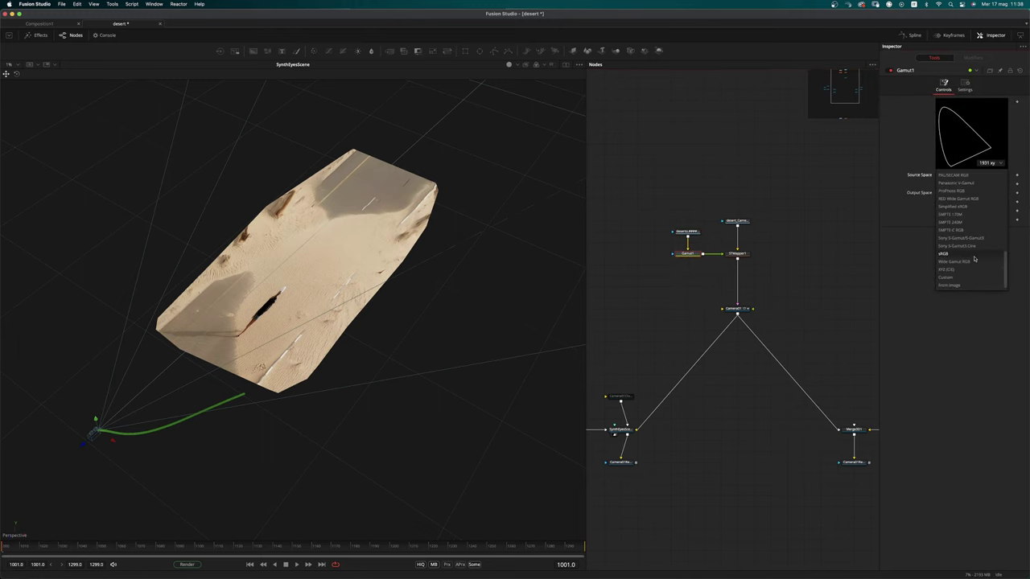
{"action": "left_click", "coordinate": [975, 254]}
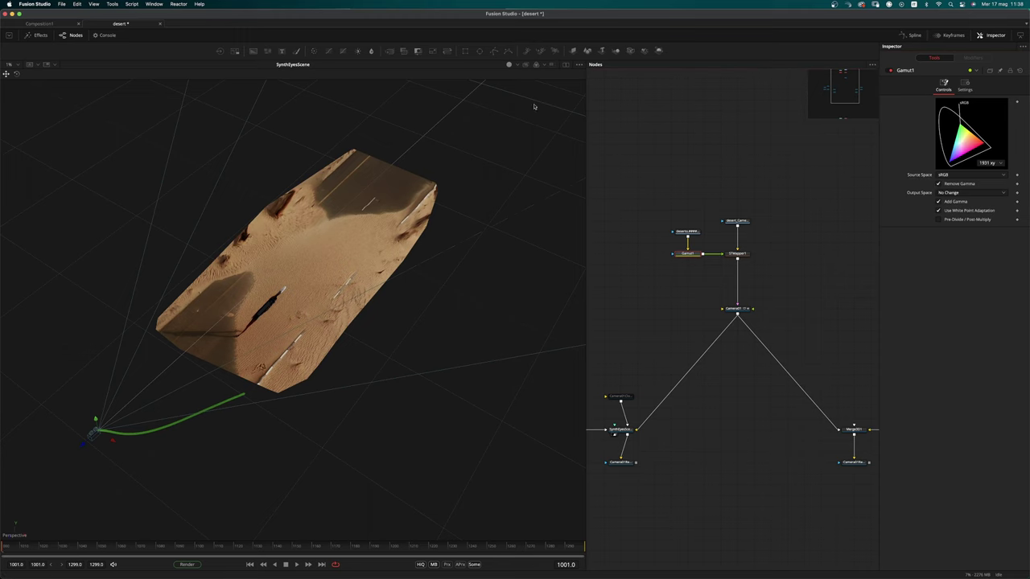
Display the Camera01Renderer below Merge3D1 in the viewer and apply the sRGB view LUT
{"action": "scroll", "coordinate": [784, 414], "scroll_direction": "down", "scroll_amount": 3}
{"action": "left_click_drag", "start_coordinate": [804, 406], "coordinate": [465, 426]}
{"action": "left_click", "coordinate": [553, 66]}
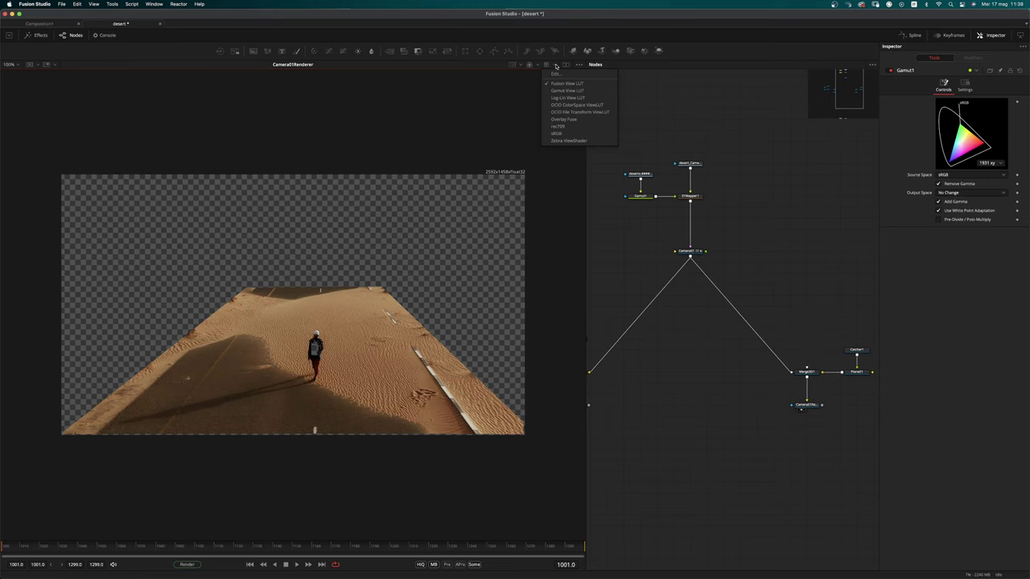
{"action": "left_click", "coordinate": [567, 135]}
Switch Camera01Renderer to the OpenGL UV Renderer with a maximum texture depth of float16
{"action": "scroll", "coordinate": [813, 410], "scroll_direction": "up", "scroll_amount": 2, "text": "ctrl"}
{"action": "scroll", "coordinate": [812, 406], "scroll_direction": "right", "scroll_amount": 2}
{"action": "left_click", "coordinate": [778, 402]}
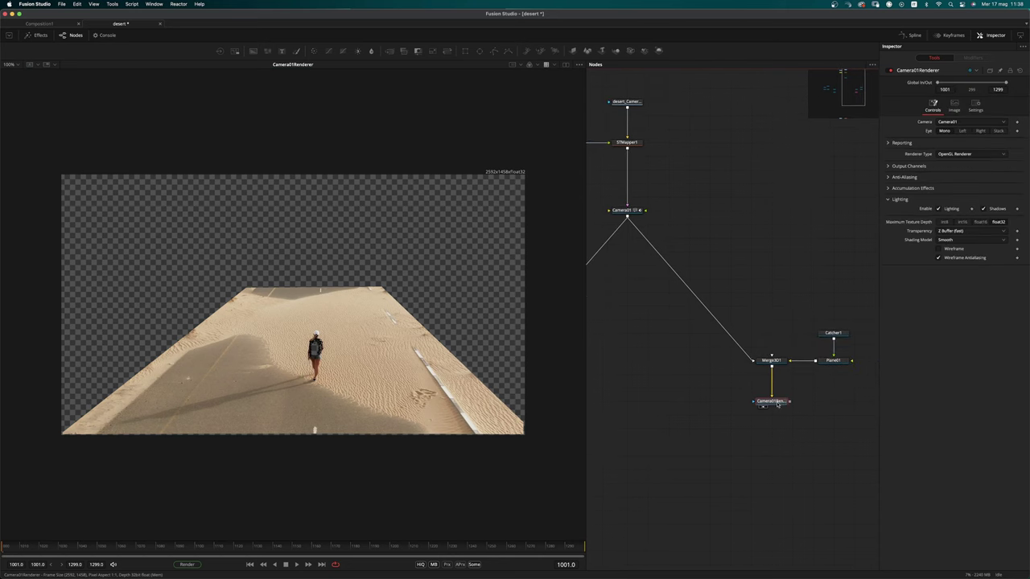
{"action": "left_click", "coordinate": [973, 154]}
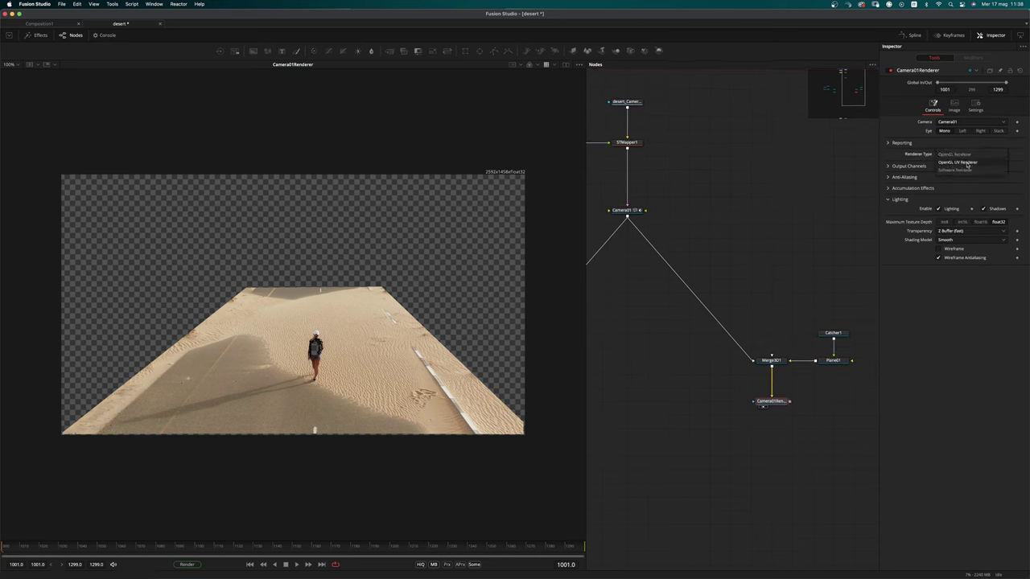
{"action": "left_click", "coordinate": [966, 163]}
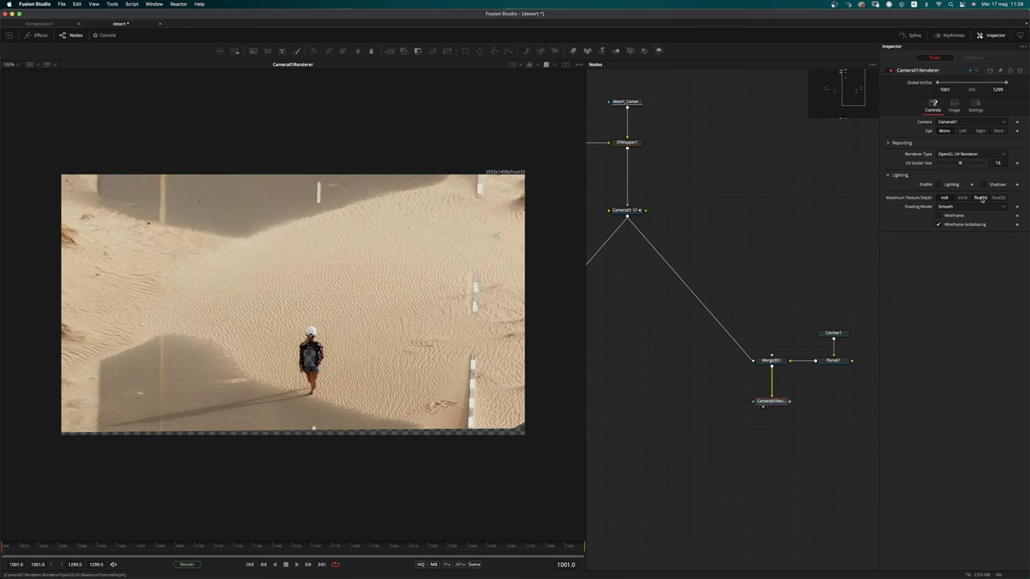
{"action": "left_click", "coordinate": [980, 198]}
Scale Plane01 to 22.72 in X and 26.24 in Y, set its X translation to -4.735, and shift it along Z
{"action": "left_click", "coordinate": [830, 362]}
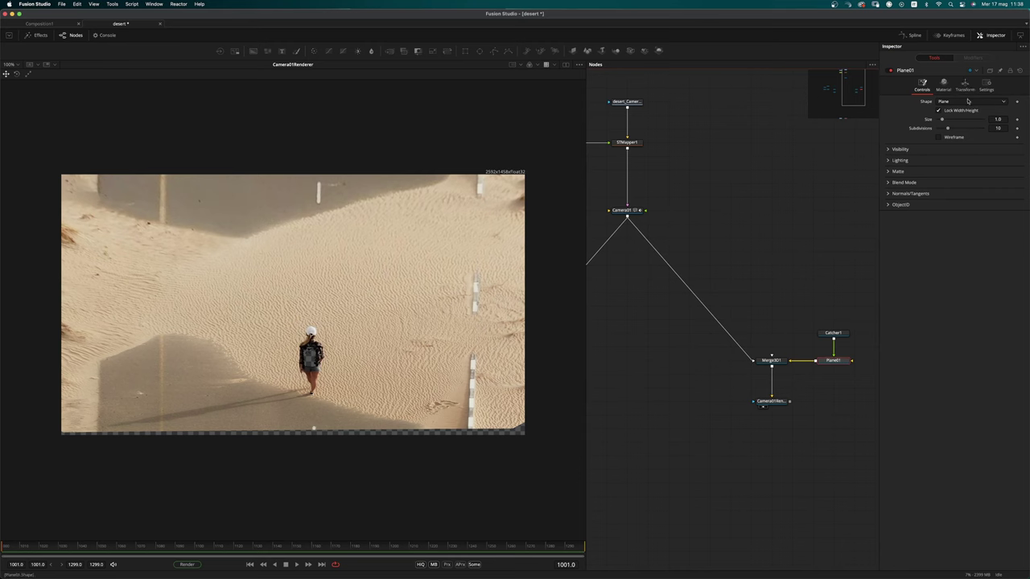
{"action": "left_click", "coordinate": [970, 94]}
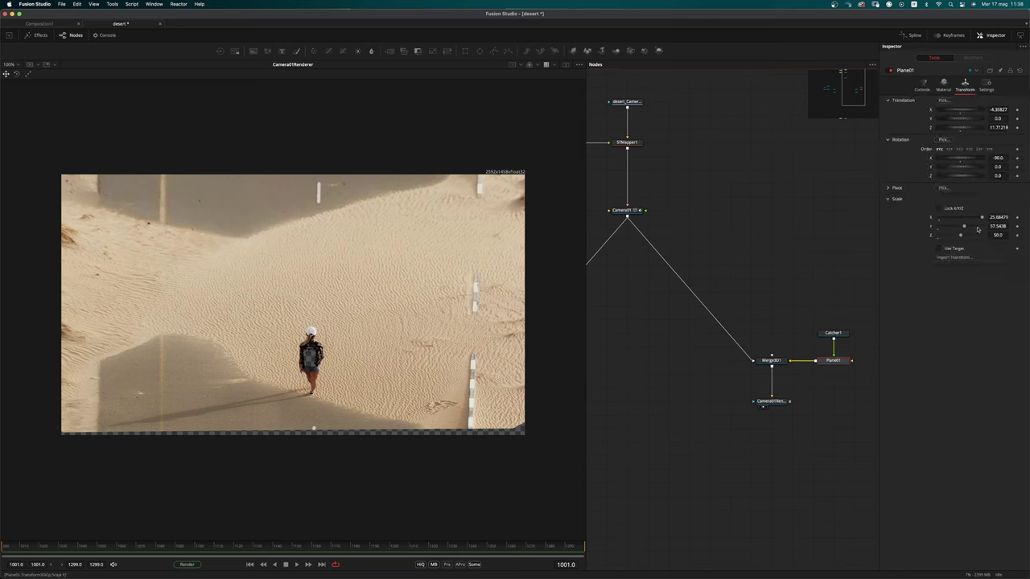
{"action": "left_click_drag", "start_coordinate": [981, 218], "coordinate": [976, 218]}
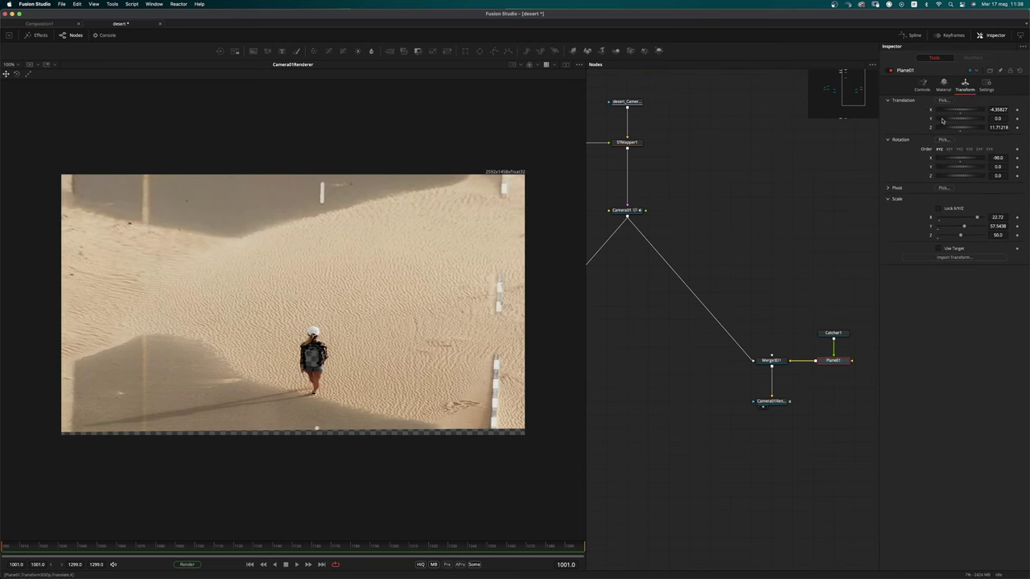
{"action": "left_click_drag", "start_coordinate": [951, 109], "coordinate": [997, 141]}
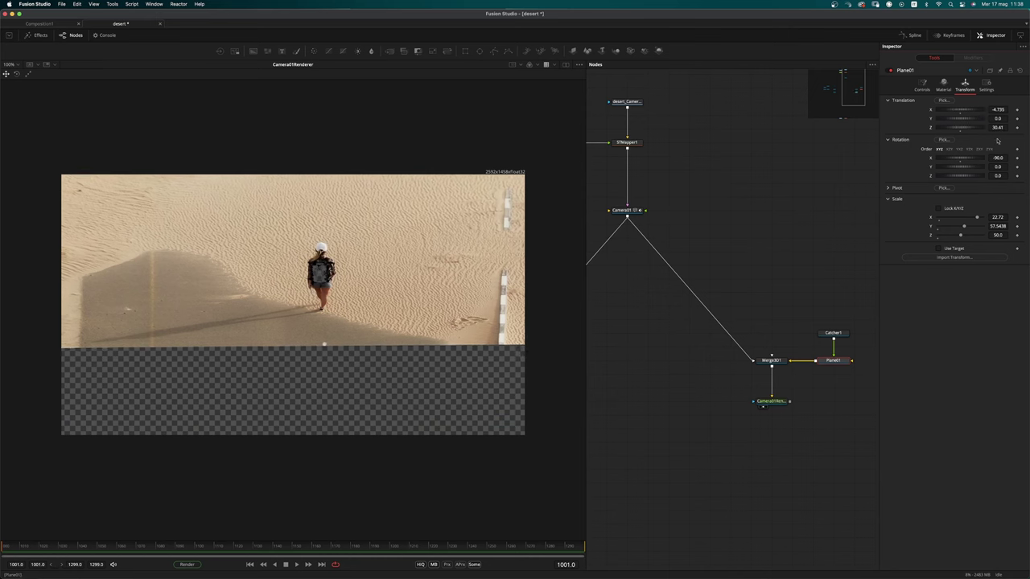
{"action": "left_click_drag", "start_coordinate": [966, 229], "coordinate": [951, 229]}
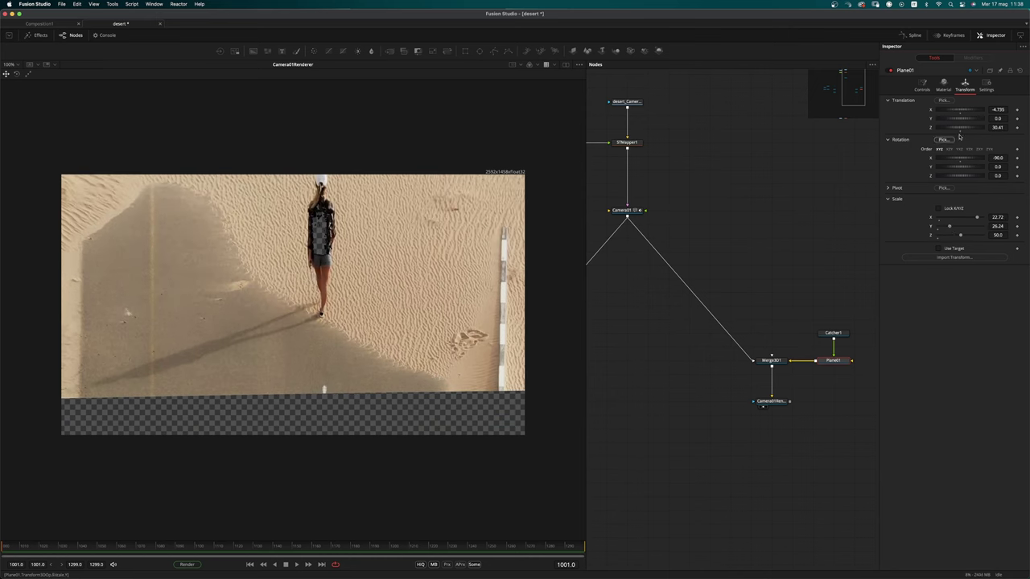
{"action": "left_click_drag", "start_coordinate": [965, 130], "coordinate": [960, 131]}
Add a Time Hold node below Camera01Renderer, connect the renderer's output to it, and display it in the viewer
{"action": "scroll", "coordinate": [752, 443], "scroll_direction": "down", "scroll_amount": 3}
{"action": "left_click", "coordinate": [779, 346]}
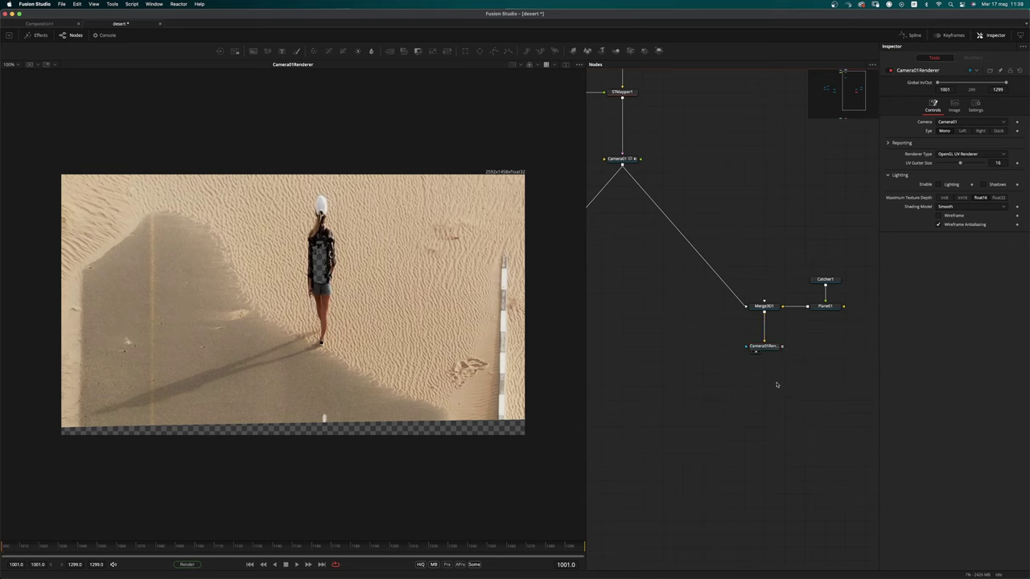
{"action": "key", "text": "shift+space"}
{"action": "type", "text": "gam"}
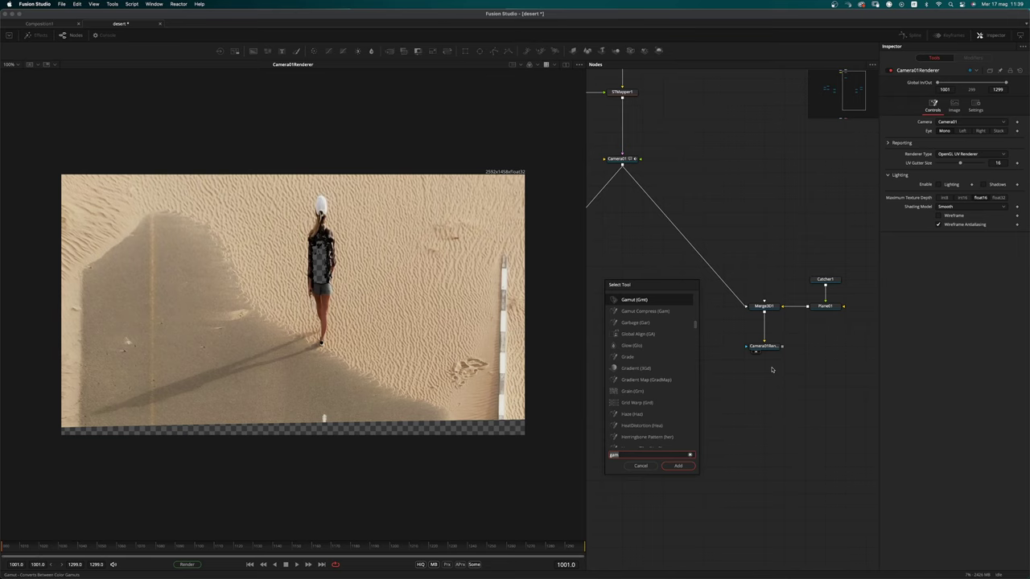
{"action": "type", "text": "time"}
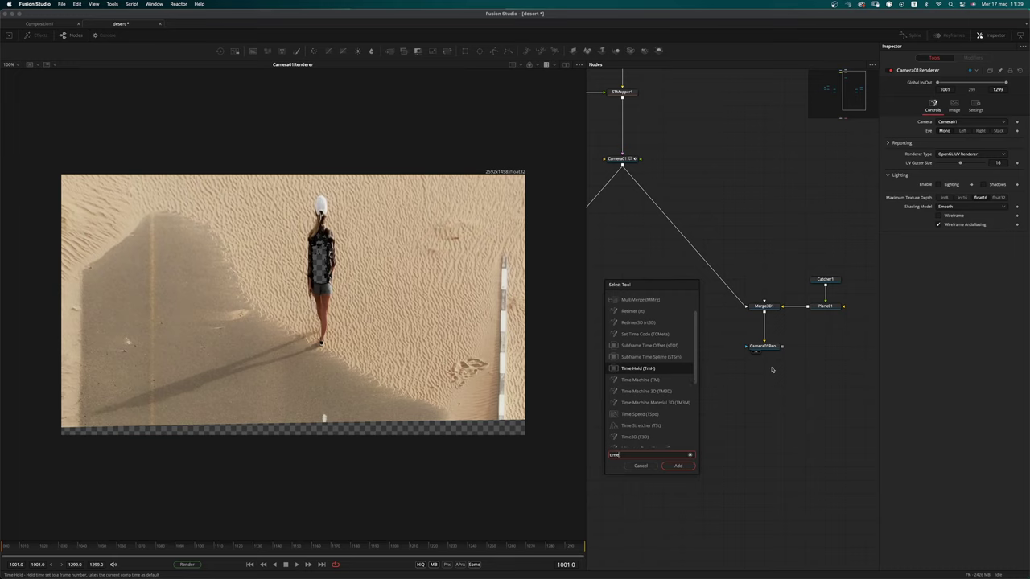
{"action": "key", "text": "Return"}
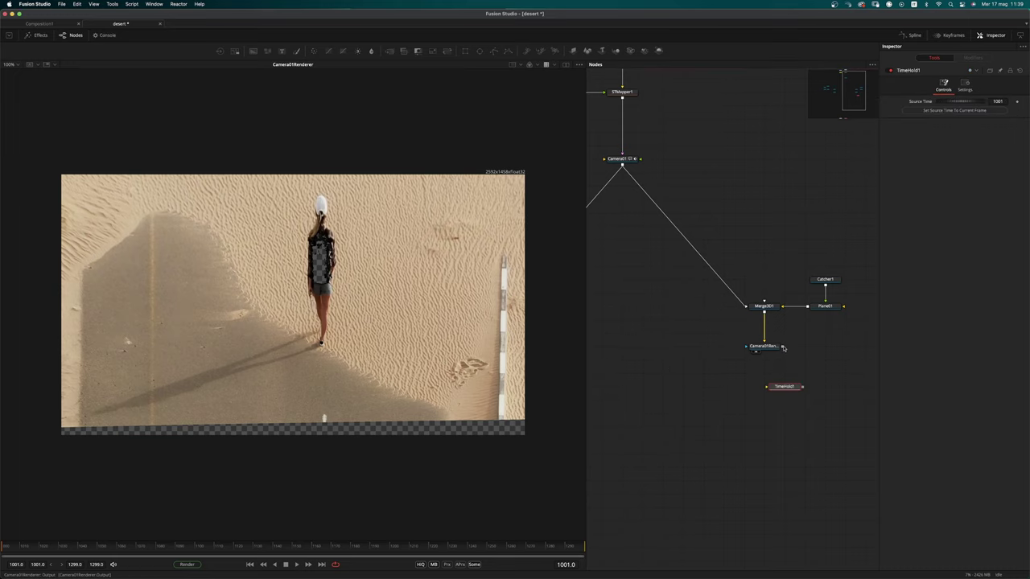
{"action": "left_click_drag", "start_coordinate": [785, 386], "coordinate": [766, 386]}
{"action": "left_click_drag", "start_coordinate": [782, 346], "coordinate": [767, 387]}
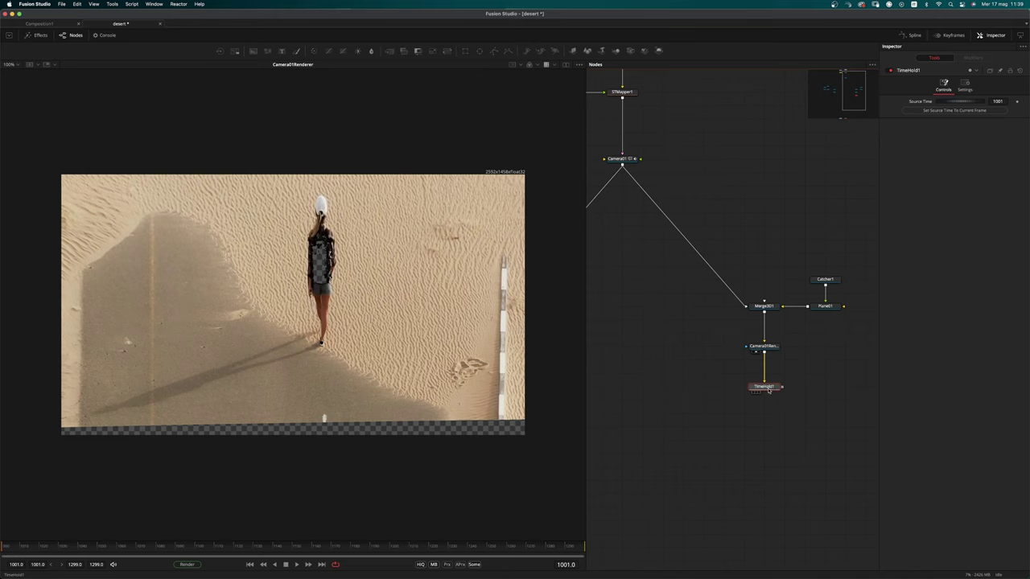
{"action": "left_click", "coordinate": [741, 409]}
{"action": "left_click_drag", "start_coordinate": [768, 393], "coordinate": [728, 395]}
{"action": "key", "text": "1"}
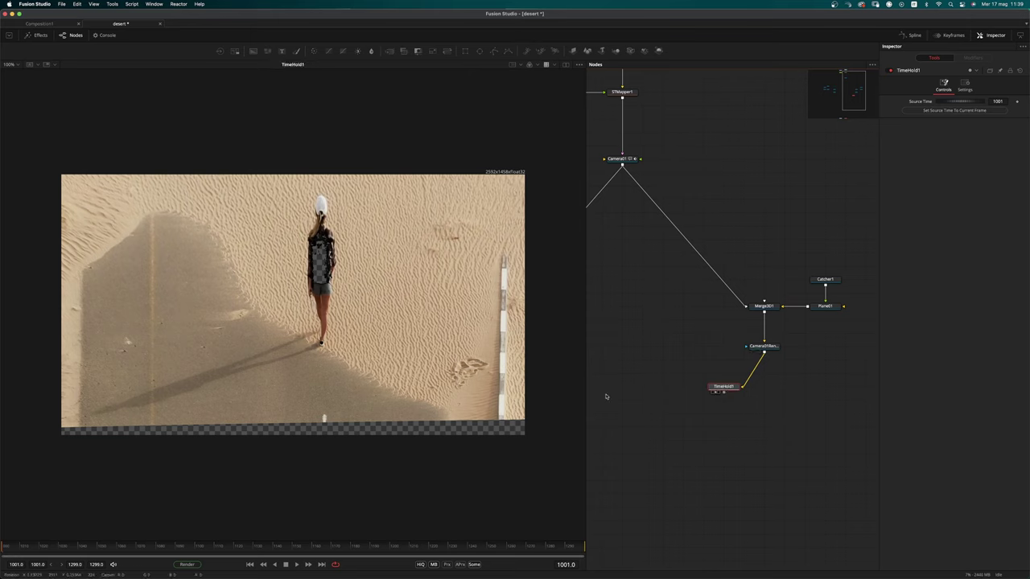
Duplicate TimeHold1 below the renderer, display the copy, and hold it at frame 1070
{"action": "left_click_drag", "start_coordinate": [734, 393], "coordinate": [773, 420], "text": "super"}
{"action": "key", "text": "1"}
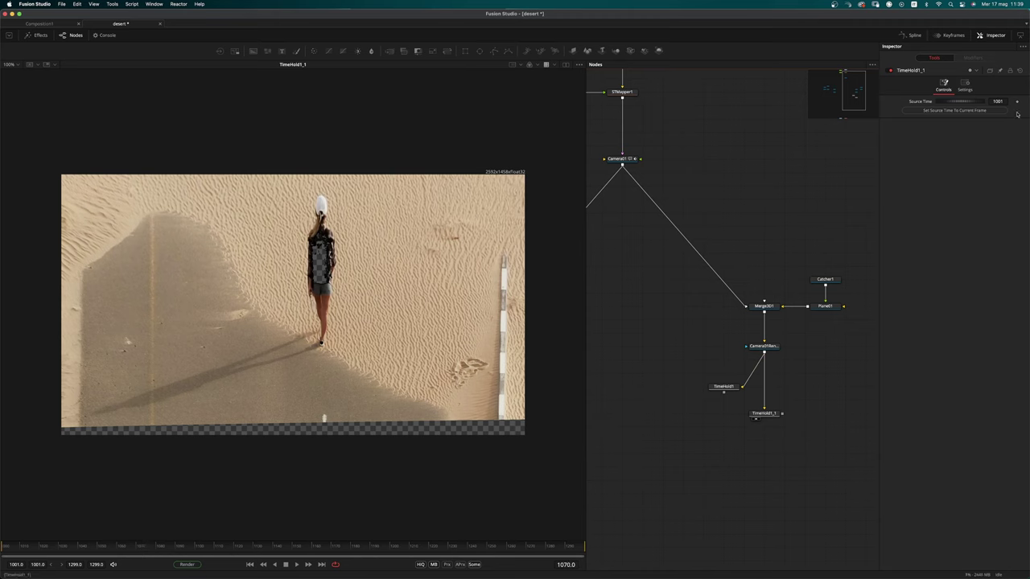
{"action": "left_click", "coordinate": [954, 110]}
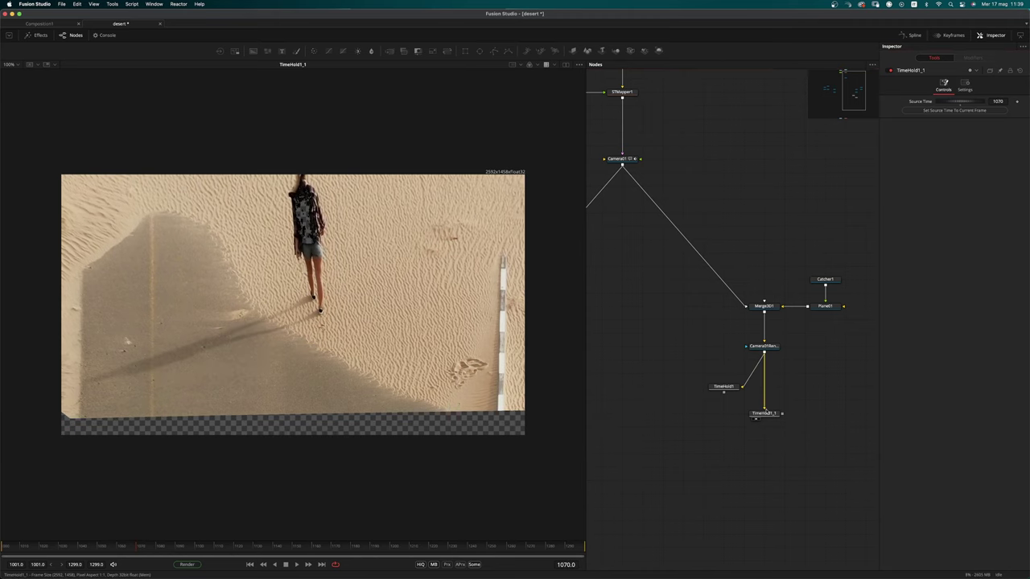
Merge TimeHold1_1 over TimeHold1, place Merge1 between and below them, and display the merge
{"action": "left_click_drag", "start_coordinate": [781, 414], "coordinate": [723, 392]}
{"action": "left_click_drag", "start_coordinate": [844, 386], "coordinate": [762, 428]}
{"action": "key", "text": "1"}
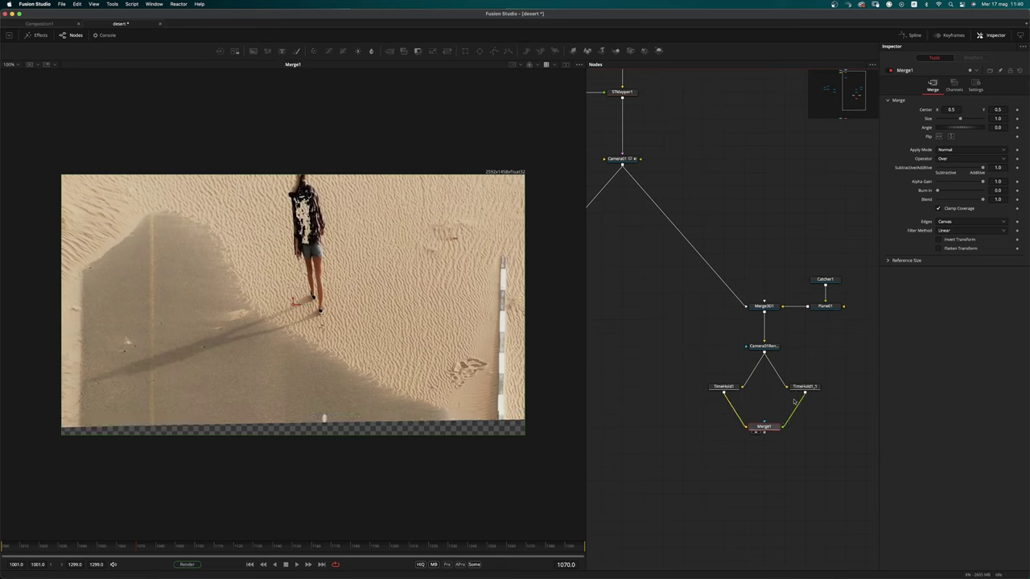
Add a Polygon mask node and connect it to the mask input of Merge1
{"action": "key", "text": "shift+space"}
{"action": "type", "text": "time"}
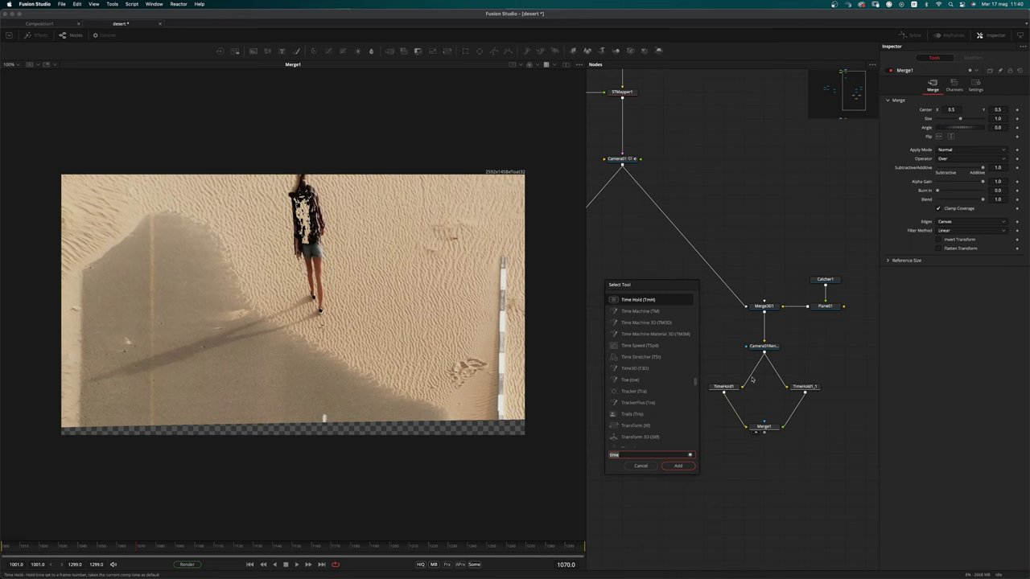
{"action": "type", "text": "pol"}
{"action": "key", "text": "Return"}
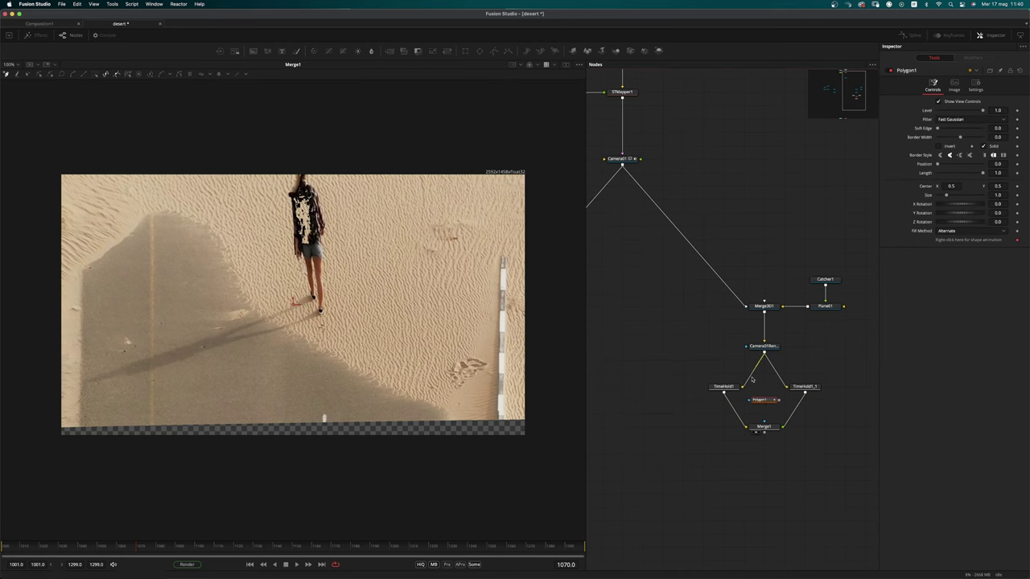
{"action": "left_click_drag", "start_coordinate": [777, 400], "coordinate": [764, 427]}
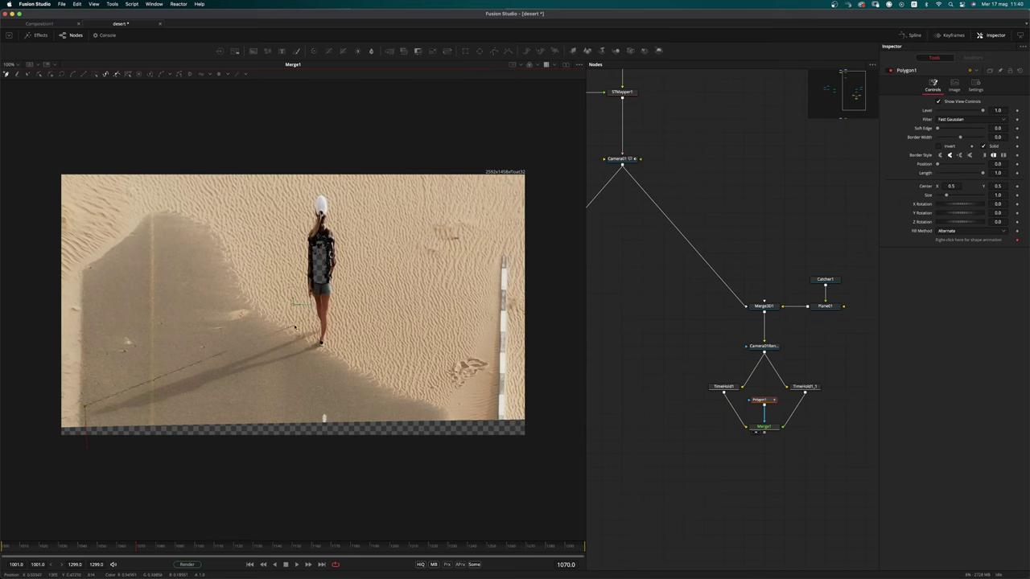
Draw a closed polygon around the walker's shadow, from the feet down past the lower edge of the image
{"action": "left_click", "coordinate": [361, 445]}
{"action": "left_click", "coordinate": [86, 447]}
{"action": "left_click_drag", "start_coordinate": [363, 447], "coordinate": [355, 443]}
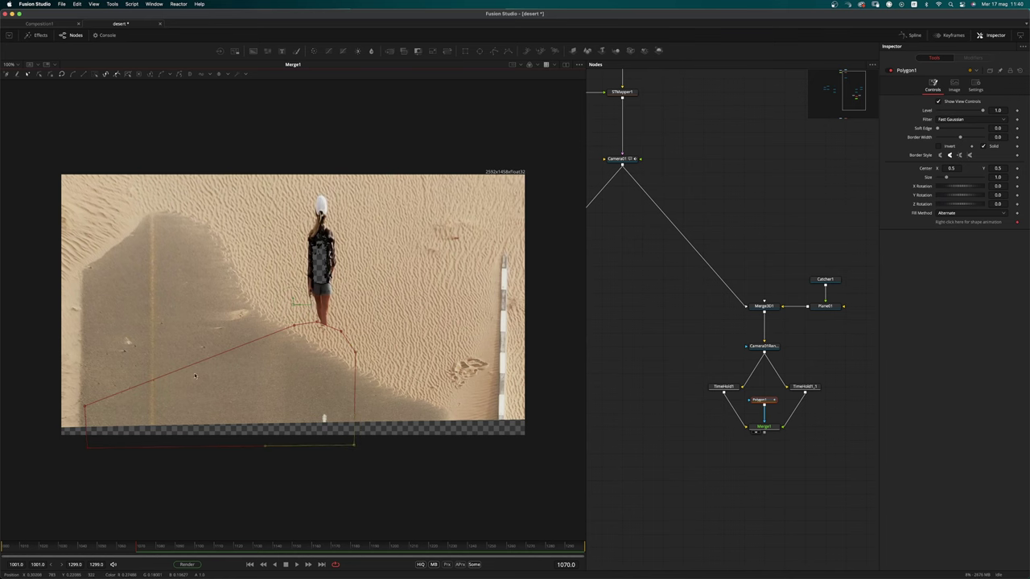
Adjust the polygon's points along the shadow and lower its upper edge to the walker's feet
{"action": "scroll", "coordinate": [134, 376], "scroll_direction": "up", "scroll_amount": 4}
{"action": "mouse_move", "coordinate": [23, 438]}
{"action": "left_mouse_down"}
{"action": "mouse_move", "coordinate": [40, 474]}
{"action": "mouse_move", "coordinate": [25, 440]}
{"action": "left_mouse_up"}
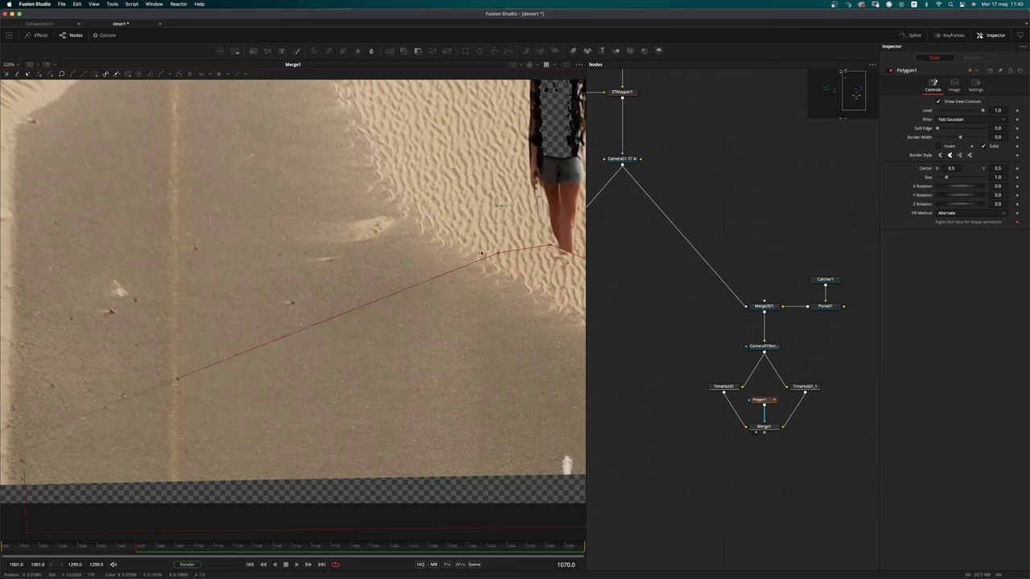
{"action": "left_click_drag", "start_coordinate": [500, 255], "coordinate": [508, 266]}
{"action": "middle_click_drag", "start_coordinate": [503, 267], "coordinate": [458, 275]}
{"action": "left_click_drag", "start_coordinate": [464, 262], "coordinate": [473, 280]}
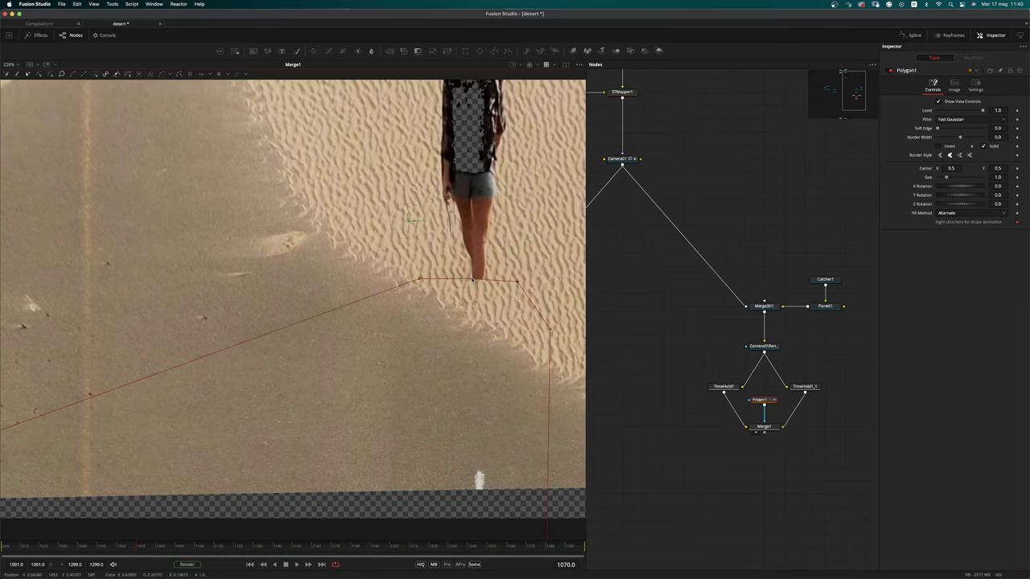
Soften the edge of the Polygon1 mask very slightly, to about 0.0005
{"action": "left_click", "coordinate": [706, 445]}
{"action": "scroll", "coordinate": [423, 285], "scroll_direction": "down", "scroll_amount": 5, "text": "super"}
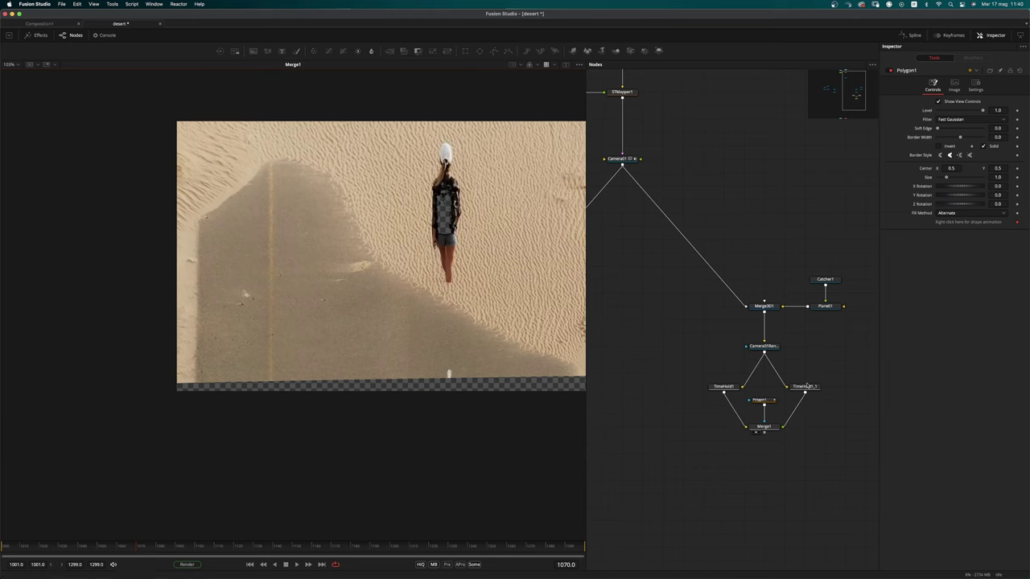
{"action": "left_click", "coordinate": [768, 401]}
{"action": "left_click_drag", "start_coordinate": [938, 128], "coordinate": [941, 131]}
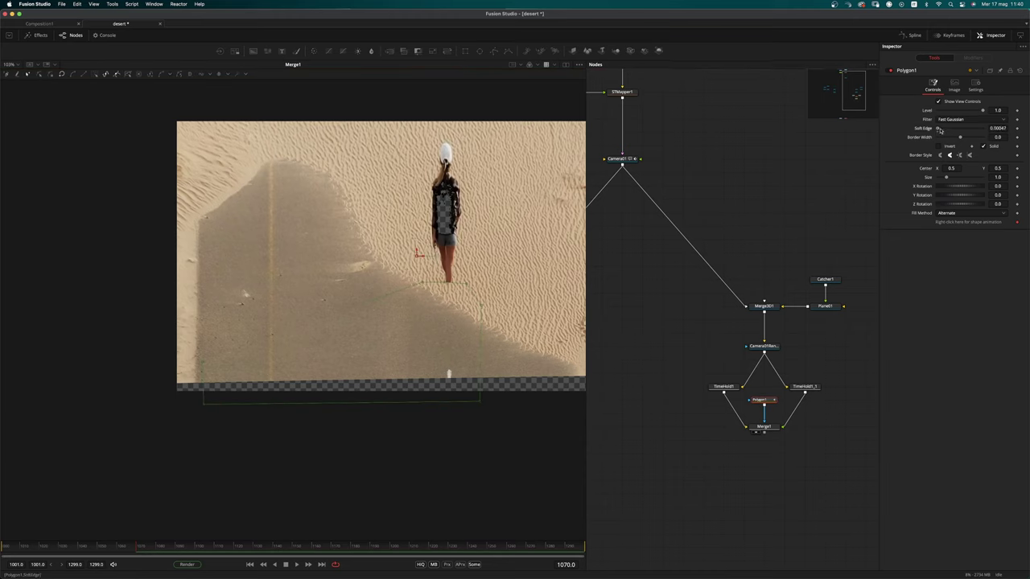
Add a BrightnessContrast node beneath Merge1 and connect Merge1's output to it
{"action": "left_click", "coordinate": [713, 502]}
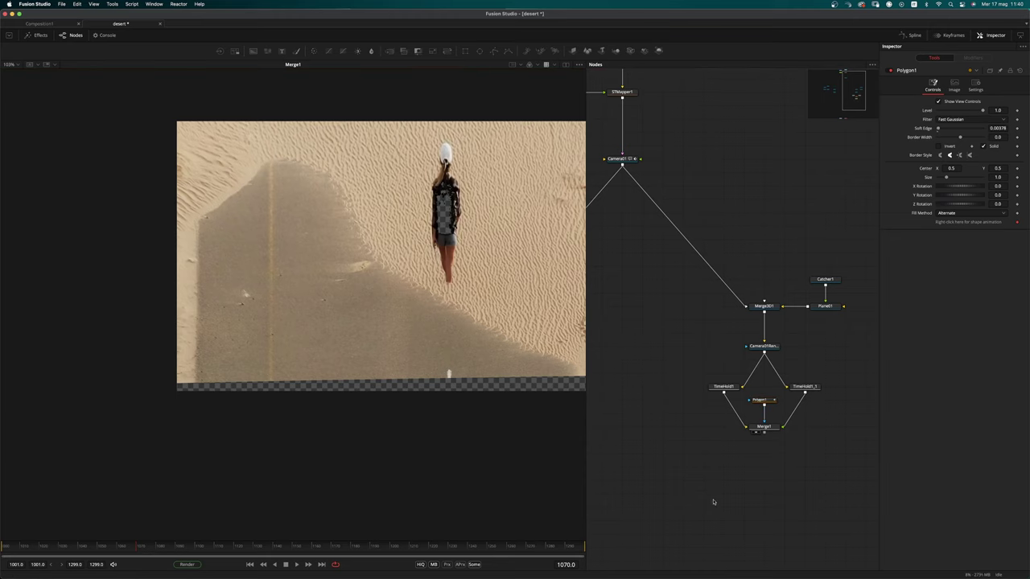
{"action": "scroll", "coordinate": [672, 391], "scroll_direction": "down", "scroll_amount": 5}
{"action": "scroll", "coordinate": [673, 390], "scroll_direction": "right", "scroll_amount": 3}
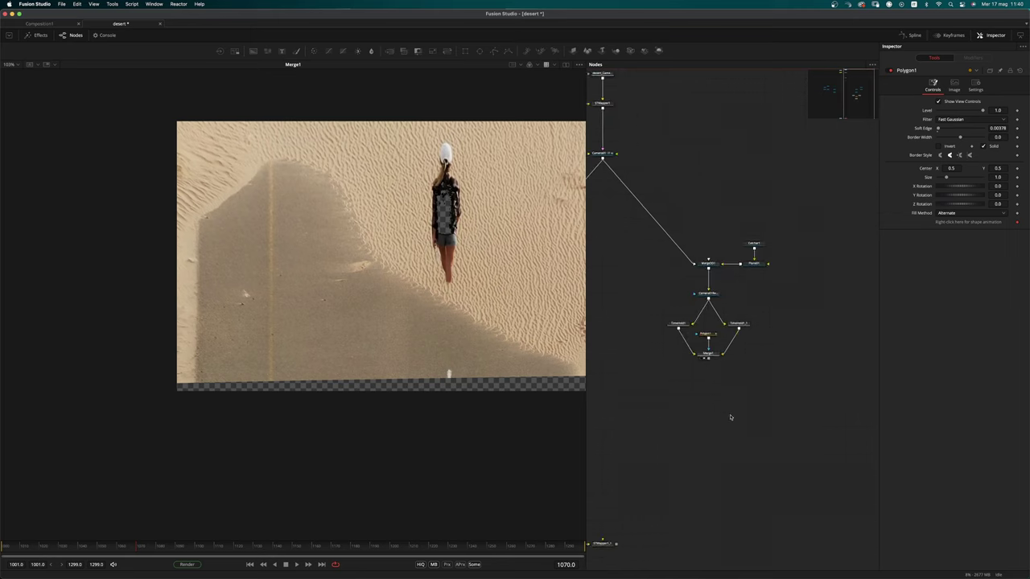
{"action": "key", "text": "shift+space"}
{"action": "type", "text": "bc"}
{"action": "key", "text": "Return"}
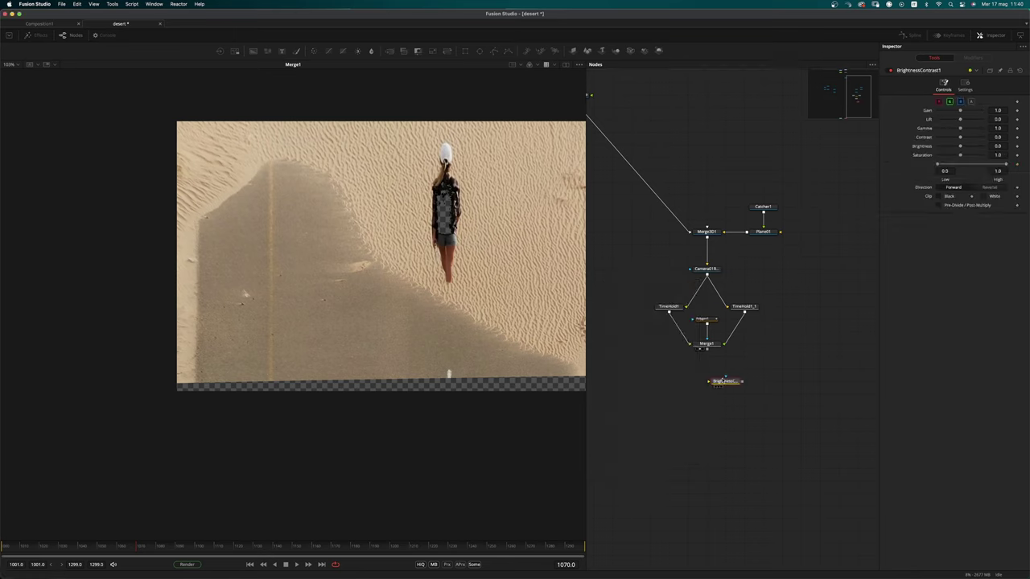
{"action": "left_click_drag", "start_coordinate": [719, 380], "coordinate": [702, 382]}
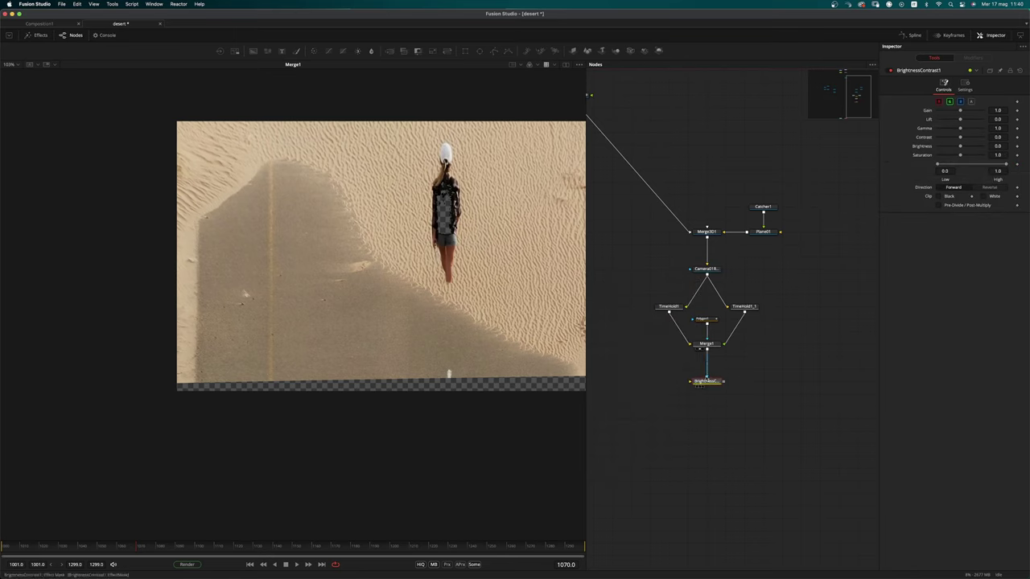
Add a second Polygon mask node beside BrightnessContrast1 and connect it to that node's mask input
{"action": "key", "text": "shift+space"}
{"action": "type", "text": "ply"}
{"action": "key", "text": "Down"}
{"action": "key", "text": "Down"}
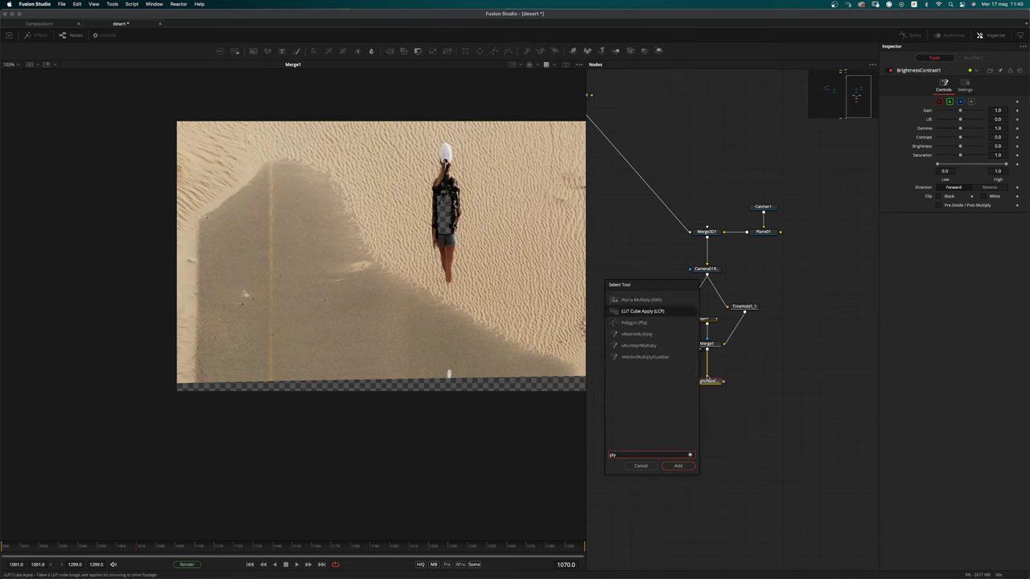
{"action": "key", "text": "Return"}
{"action": "left_click_drag", "start_coordinate": [718, 375], "coordinate": [776, 384]}
Draw a closed polygon loosely around the dark sand area, passing the walker's feet and extending below the image's lower edge
{"action": "left_click", "coordinate": [177, 396]}
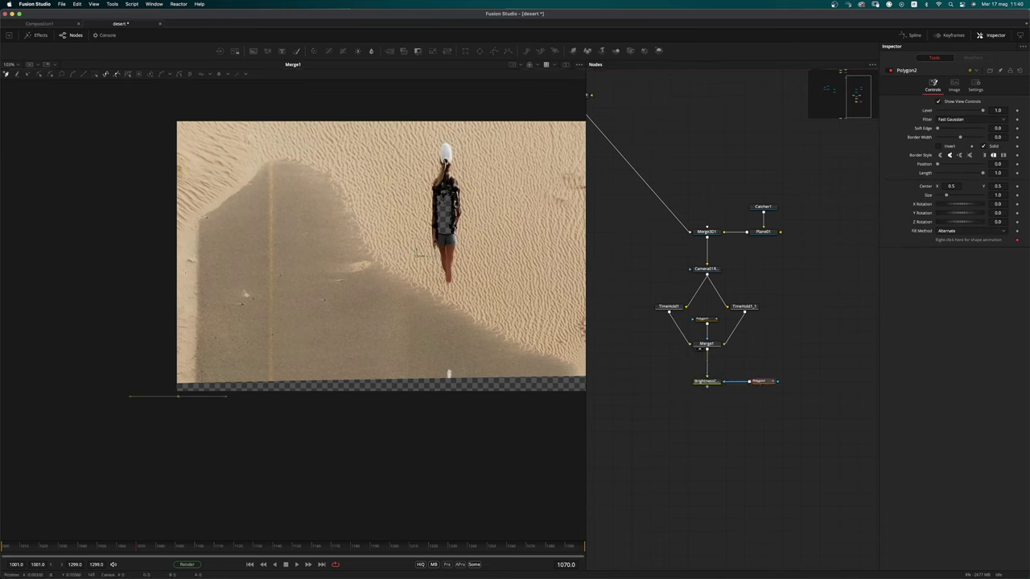
{"action": "left_click", "coordinate": [182, 208]}
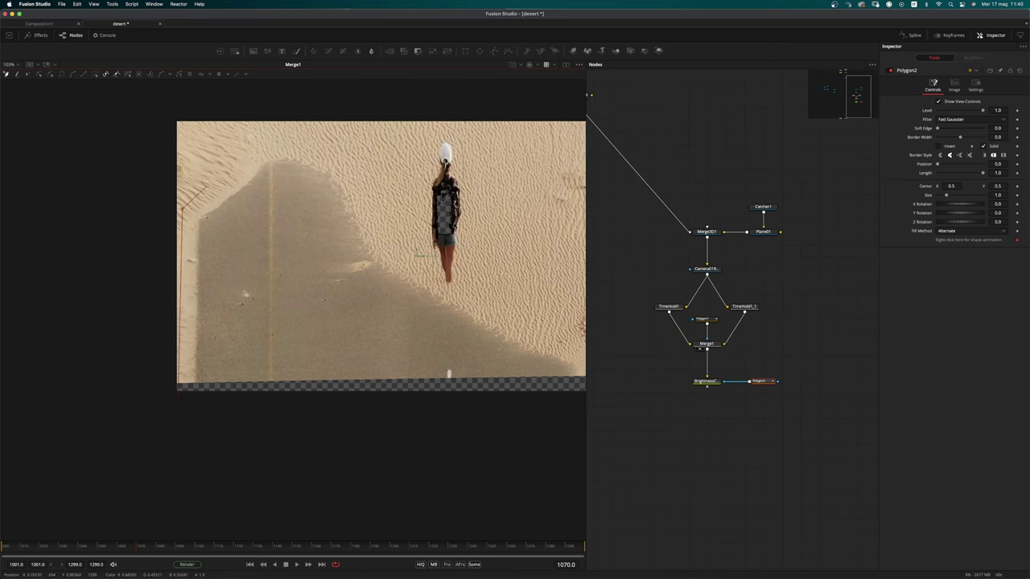
{"action": "left_click", "coordinate": [329, 152]}
{"action": "left_click", "coordinate": [371, 208]}
{"action": "left_click", "coordinate": [386, 245]}
{"action": "middle_click_drag", "start_coordinate": [385, 244], "coordinate": [297, 213]}
{"action": "left_click", "coordinate": [506, 322]}
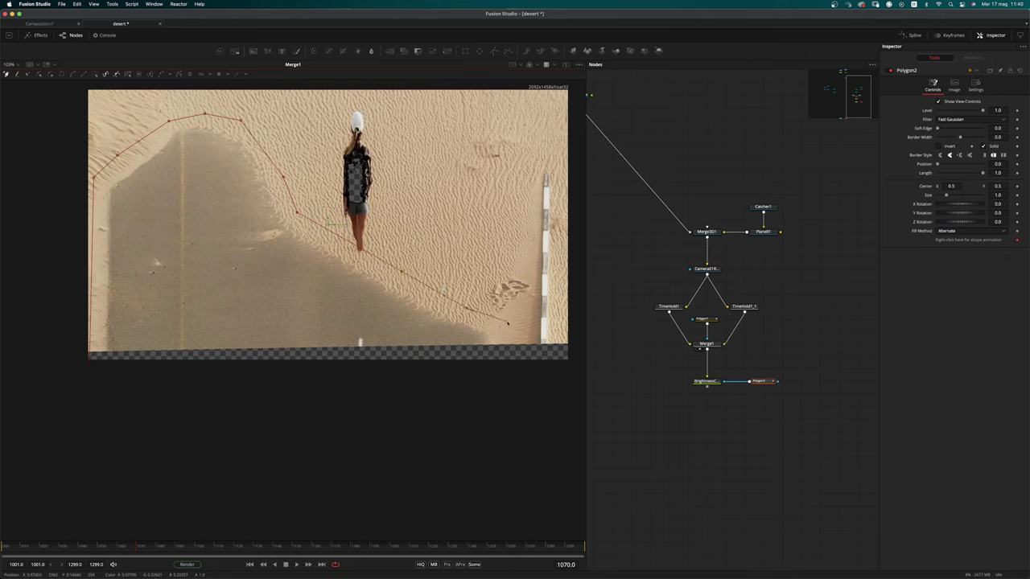
{"action": "left_click", "coordinate": [94, 363]}
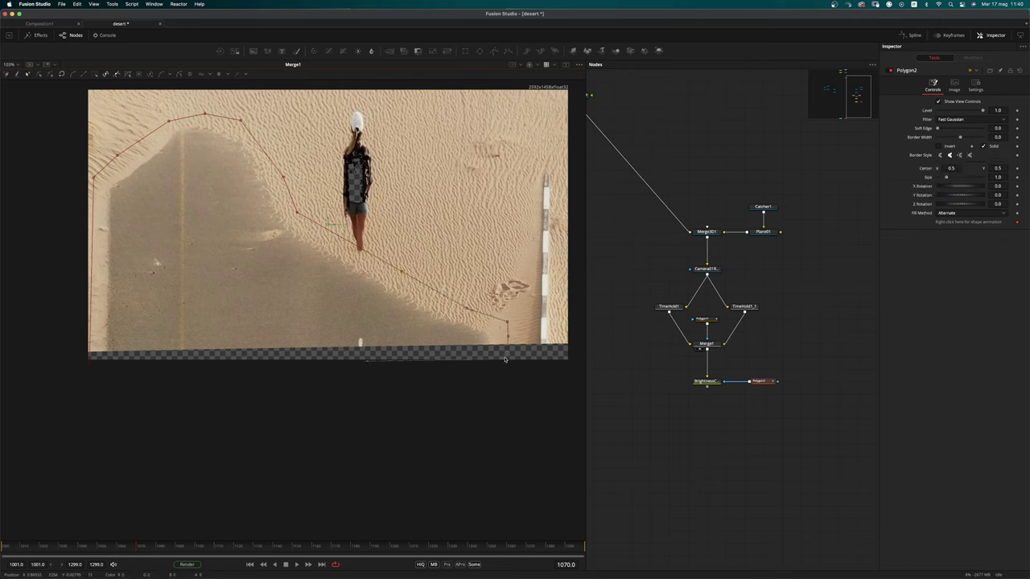
Enable Multiply by Mask on BrightnessContrast1 and show its output in the viewer
{"action": "left_click", "coordinate": [706, 381]}
{"action": "left_click", "coordinate": [965, 86]}
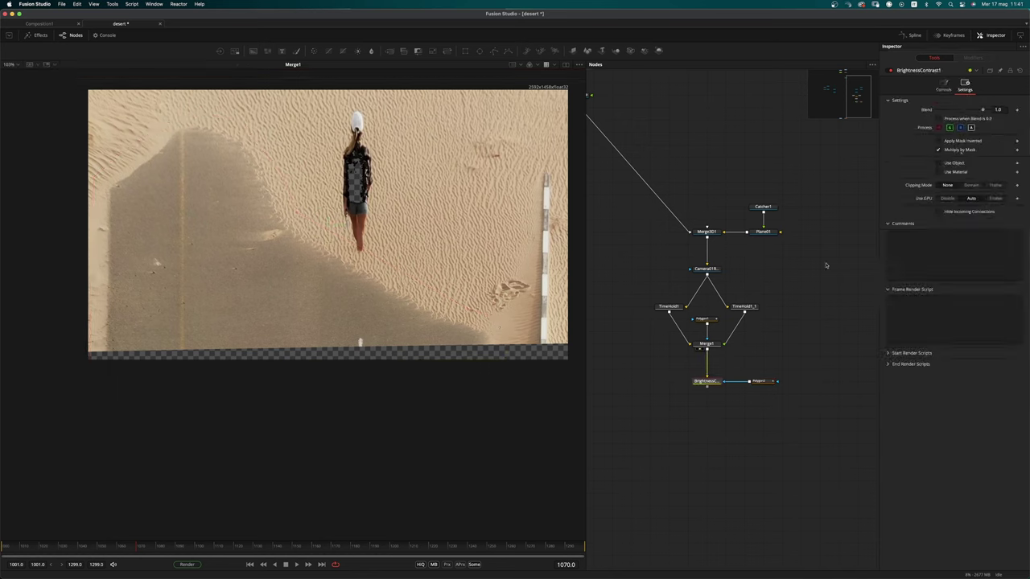
{"action": "left_click_drag", "start_coordinate": [707, 382], "coordinate": [426, 392]}
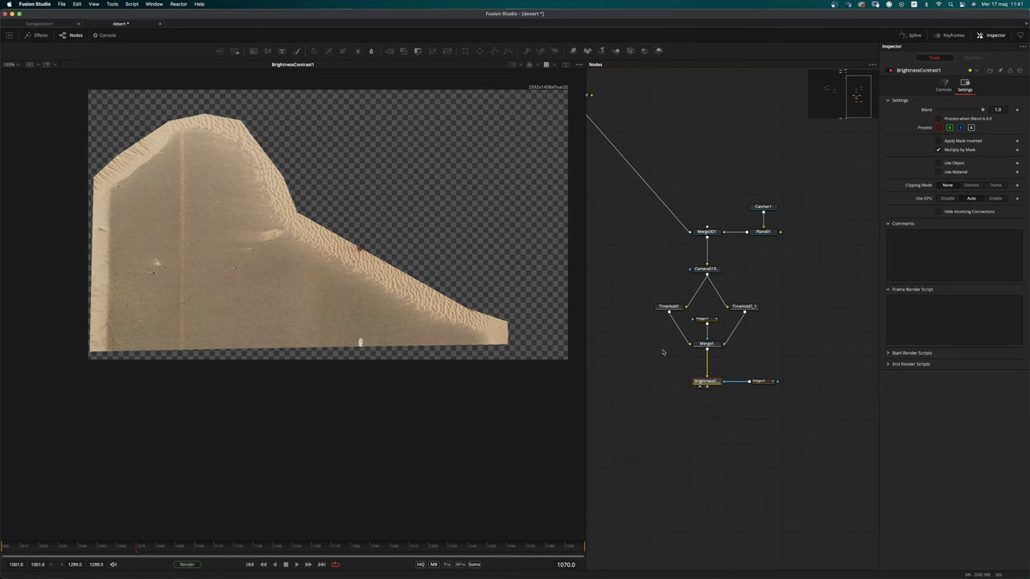
Soften the edge of the Polygon2 mask to about 0.0055
{"action": "left_click", "coordinate": [760, 381]}
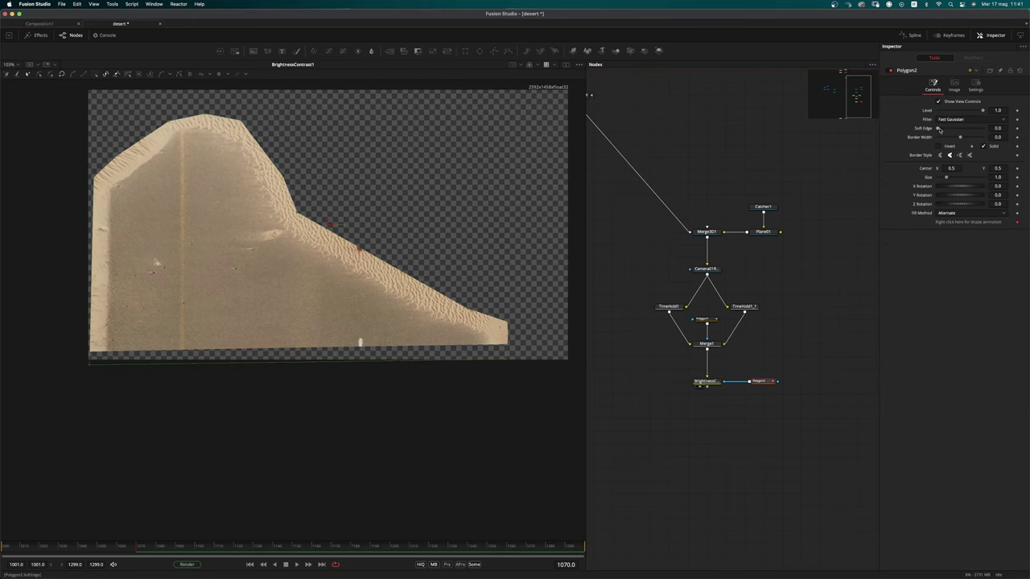
{"action": "left_click_drag", "start_coordinate": [956, 129], "coordinate": [951, 129]}
{"action": "left_click", "coordinate": [807, 291]}
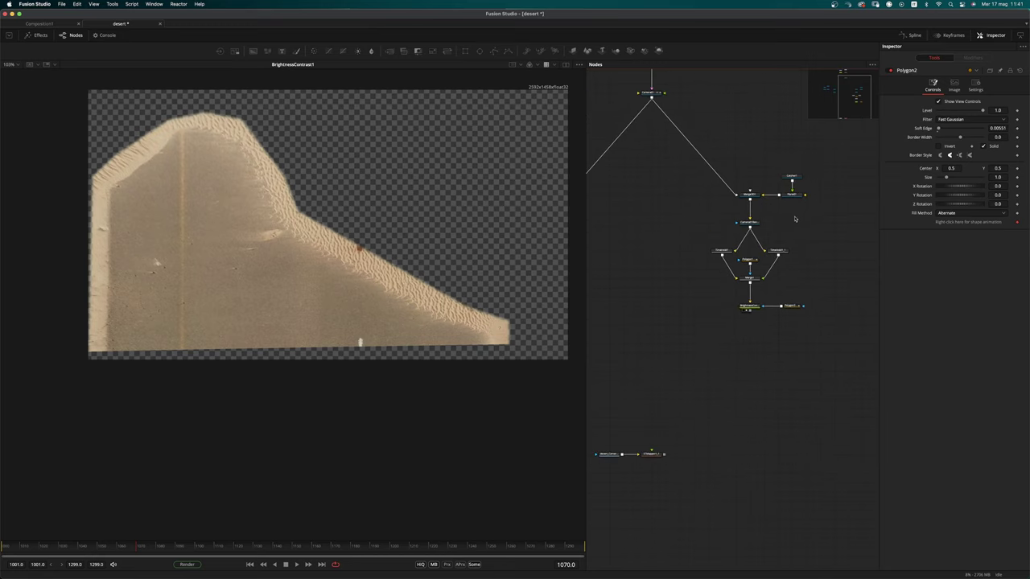
Duplicate the Plane01 node beneath BrightnessContrast1 and feed the masked sand image into the copy
{"action": "left_click", "coordinate": [792, 196]}
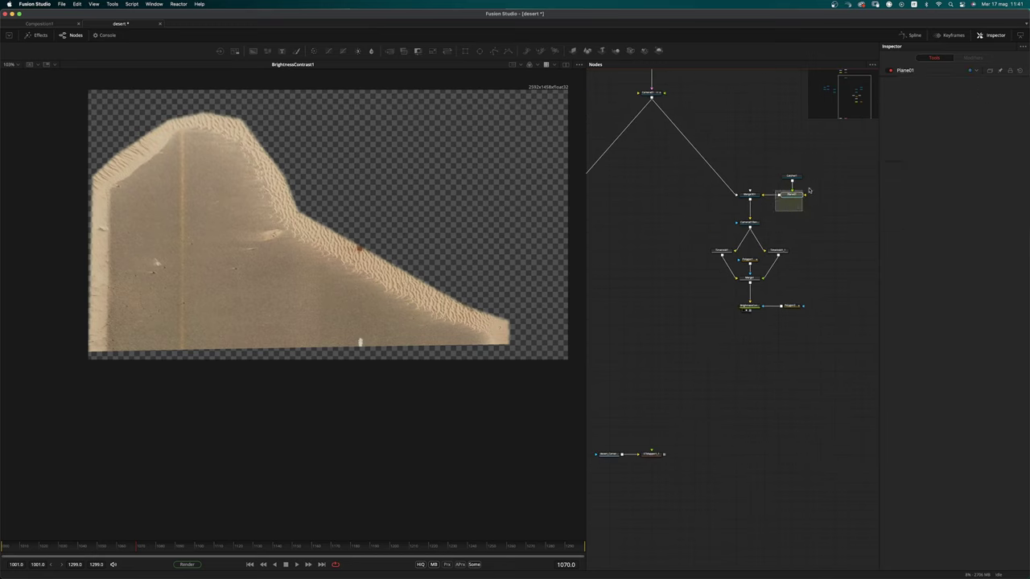
{"action": "left_click", "coordinate": [747, 339]}
{"action": "key", "text": "super+v"}
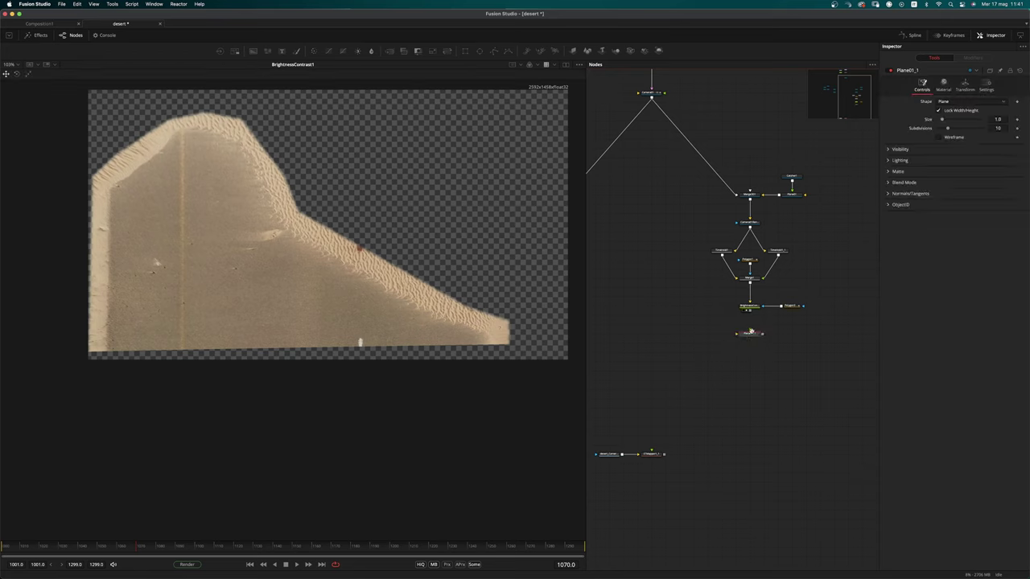
{"action": "scroll", "coordinate": [752, 331], "scroll_direction": "up", "scroll_amount": 3, "text": "super"}
{"action": "left_click_drag", "start_coordinate": [749, 297], "coordinate": [744, 335]}
{"action": "left_click", "coordinate": [753, 335]}
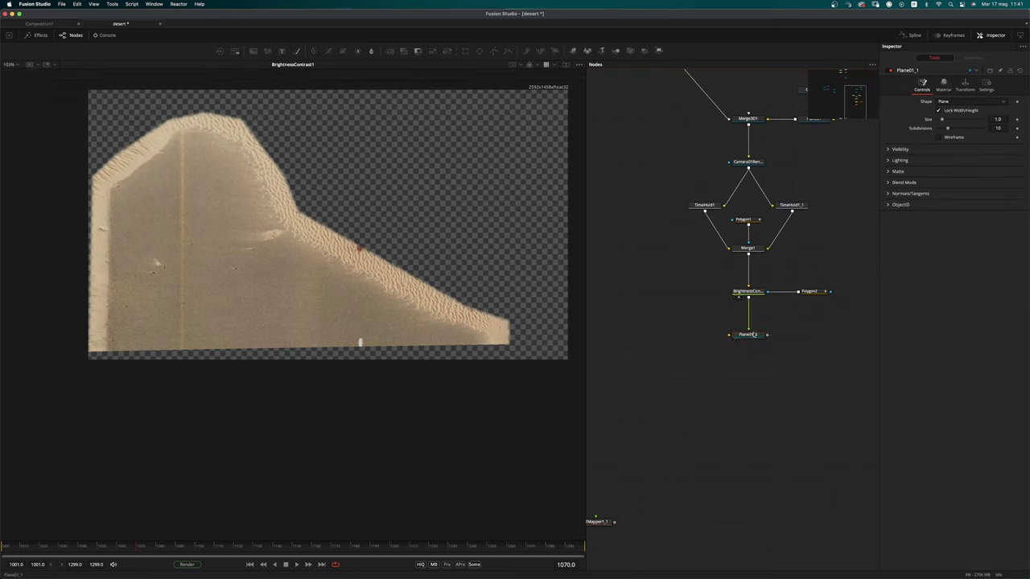
{"action": "middle_click_drag", "start_coordinate": [753, 335], "coordinate": [773, 403]}
Add a Merge3D node joining the duplicated plane with the tracked camera, routing the camera connection through two pipe routers
{"action": "scroll", "coordinate": [770, 402], "scroll_direction": "down", "scroll_amount": 3, "text": "super"}
{"action": "left_click_drag", "start_coordinate": [709, 185], "coordinate": [785, 407], "text": "alt"}
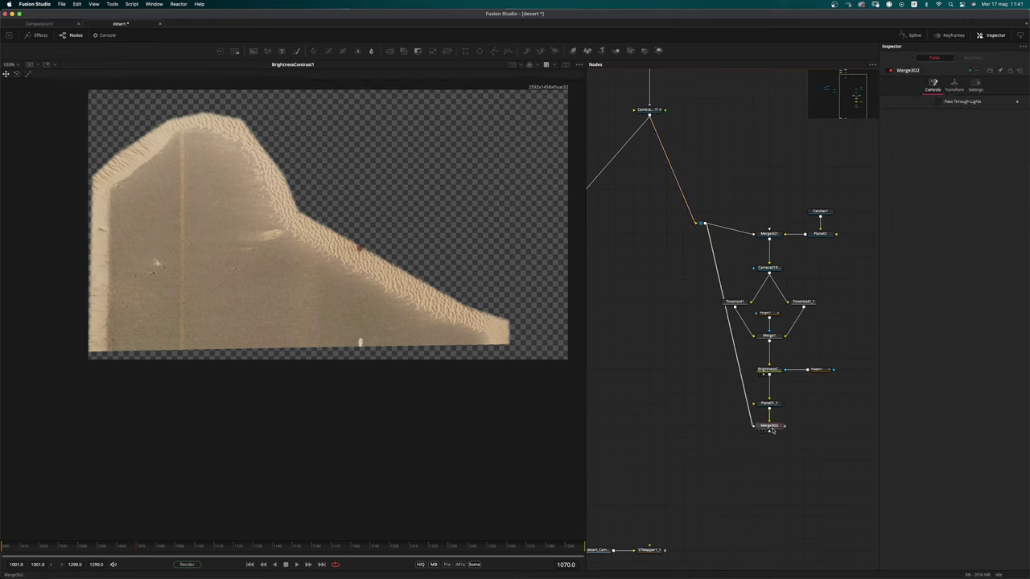
{"action": "left_click_drag", "start_coordinate": [736, 356], "coordinate": [701, 438], "text": "alt"}
{"action": "scroll", "coordinate": [700, 360], "scroll_direction": "down", "scroll_amount": 4, "text": "super"}
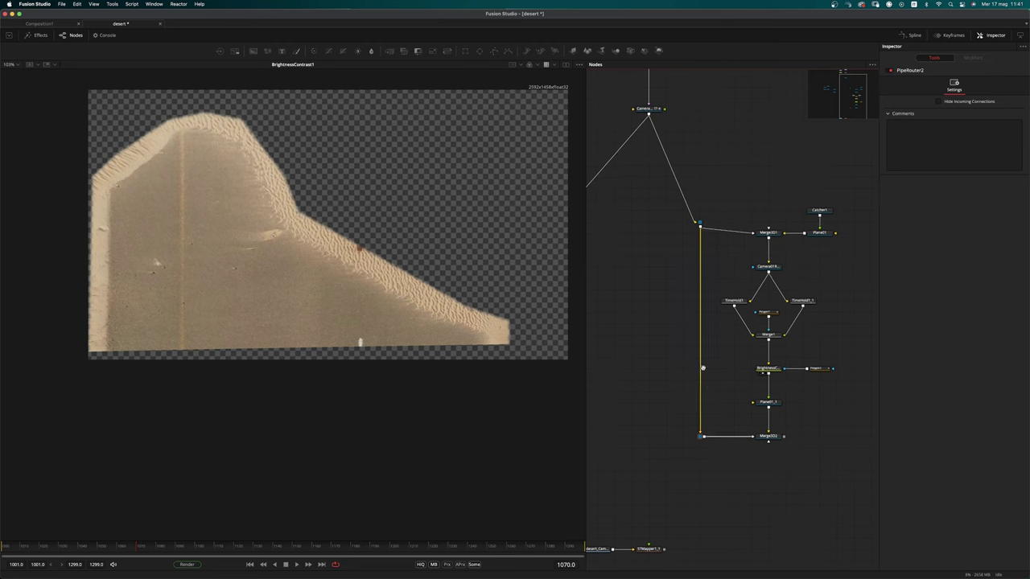
Reposition the whole sand patch branch in the node graph and show Merge3D2 in the viewer
{"action": "left_click_drag", "start_coordinate": [854, 212], "coordinate": [665, 454]}
{"action": "left_click_drag", "start_coordinate": [747, 281], "coordinate": [777, 288]}
{"action": "left_click", "coordinate": [775, 424]}
{"action": "scroll", "coordinate": [775, 425], "scroll_direction": "up", "scroll_amount": 4, "text": "super"}
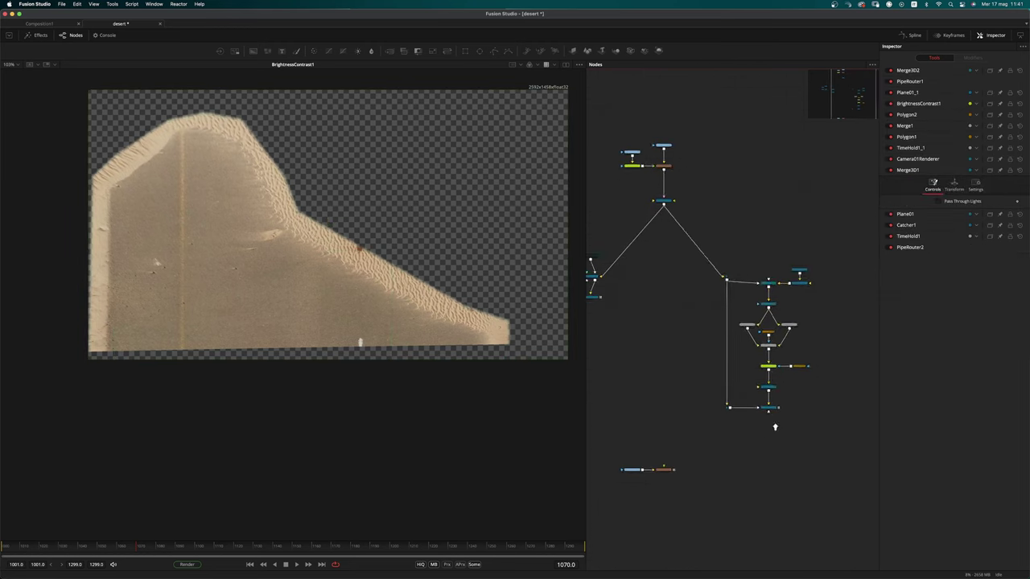
{"action": "left_click_drag", "start_coordinate": [786, 381], "coordinate": [463, 371]}
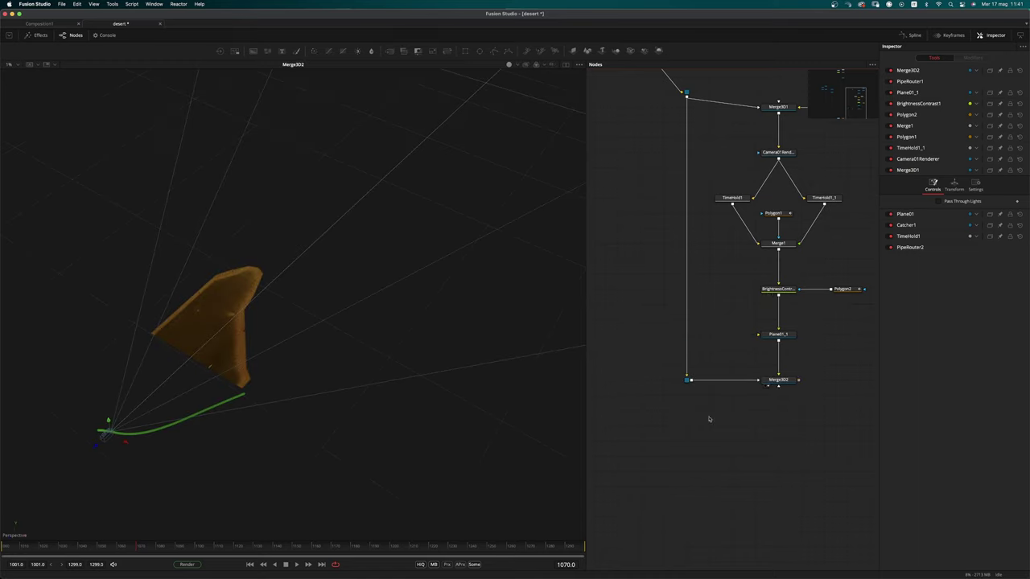
Set the diffuse material color of Plane01_1 to pure white
{"action": "left_click", "coordinate": [778, 334]}
{"action": "left_click", "coordinate": [944, 83]}
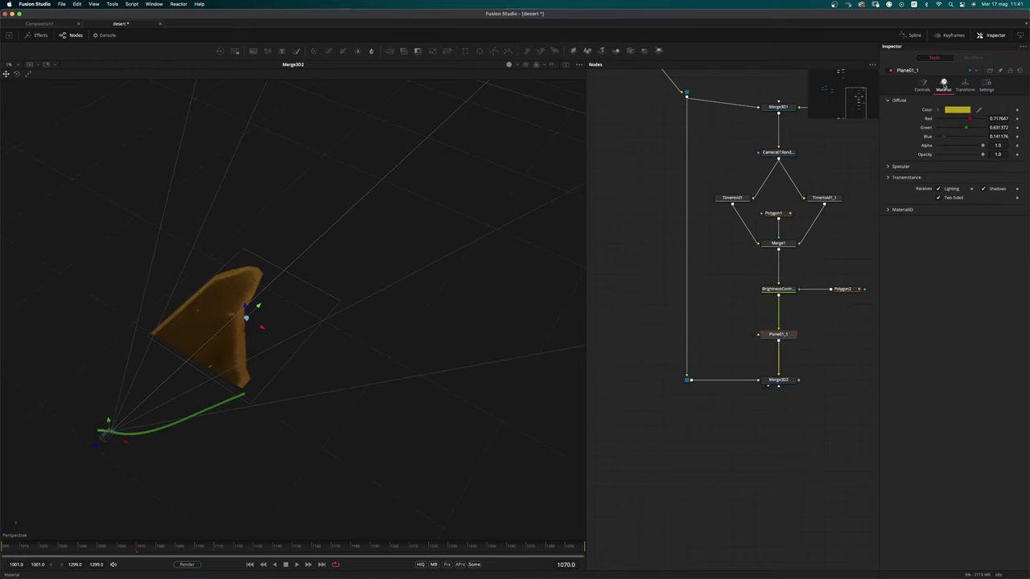
{"action": "left_click", "coordinate": [937, 110]}
{"action": "left_click_drag", "start_coordinate": [949, 127], "coordinate": [906, 96]}
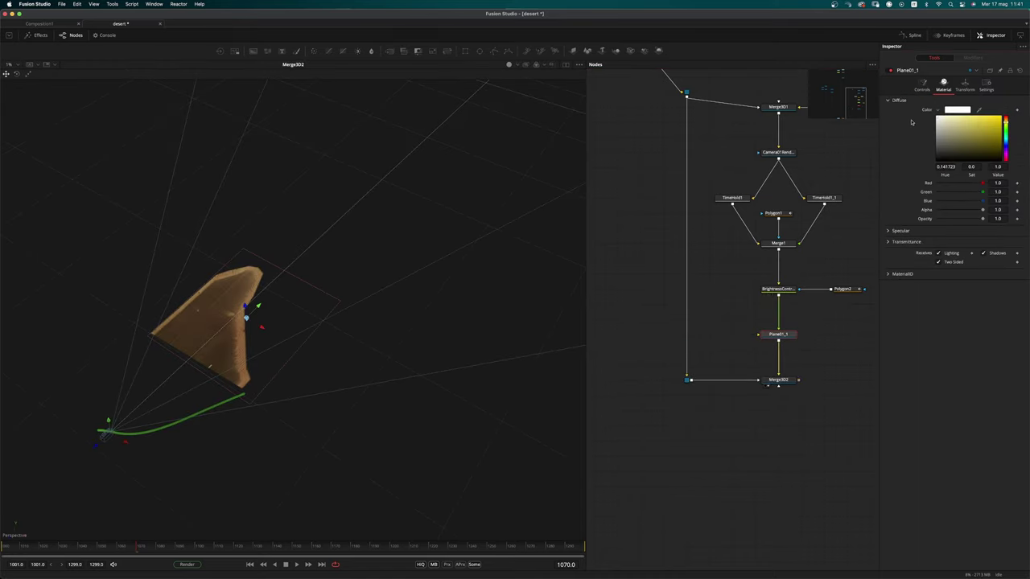
{"action": "middle_click_drag", "start_coordinate": [750, 391], "coordinate": [741, 354]}
{"action": "scroll", "coordinate": [728, 390], "scroll_direction": "down", "scroll_amount": 2, "text": "super"}
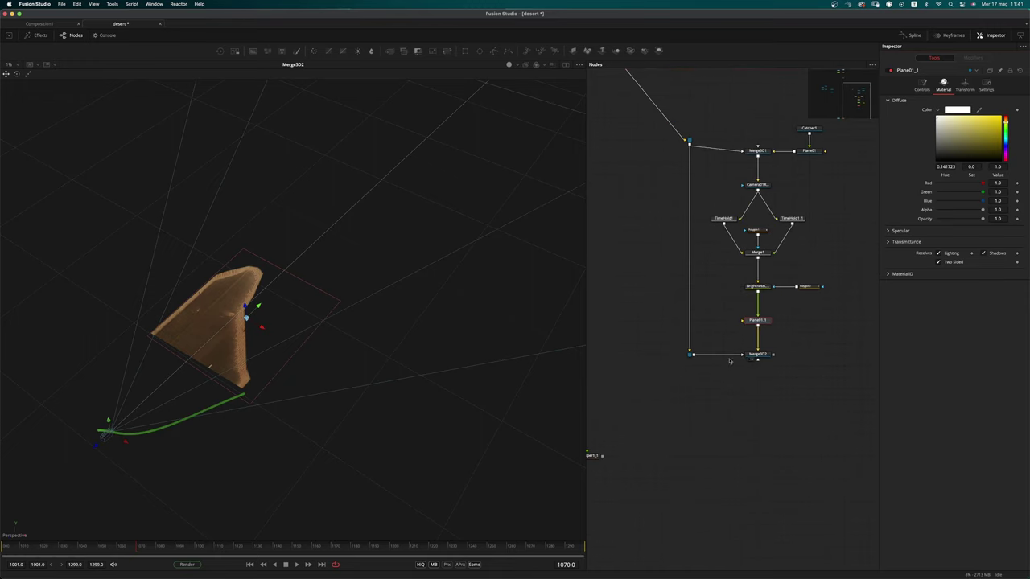
Duplicate the Camera01Renderer node beneath Merge3D2, connect it to Merge3D2's output, and show it in the viewer
{"action": "left_click", "coordinate": [797, 337]}
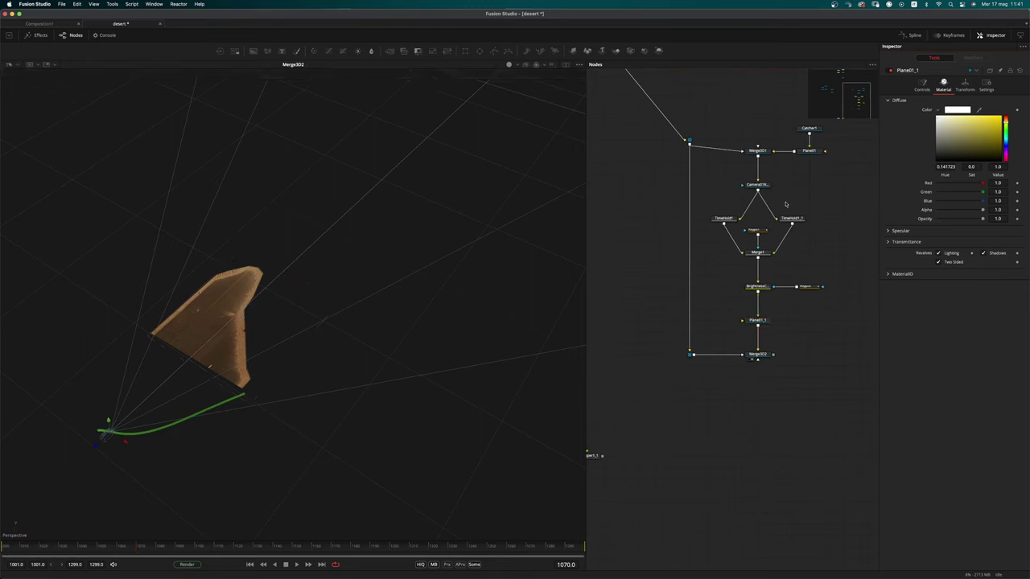
{"action": "left_click_drag", "start_coordinate": [789, 172], "coordinate": [757, 189]}
{"action": "key", "text": "super+c"}
{"action": "left_click", "coordinate": [772, 400]}
{"action": "key", "text": "super+v"}
{"action": "left_click_drag", "start_coordinate": [773, 355], "coordinate": [426, 427]}
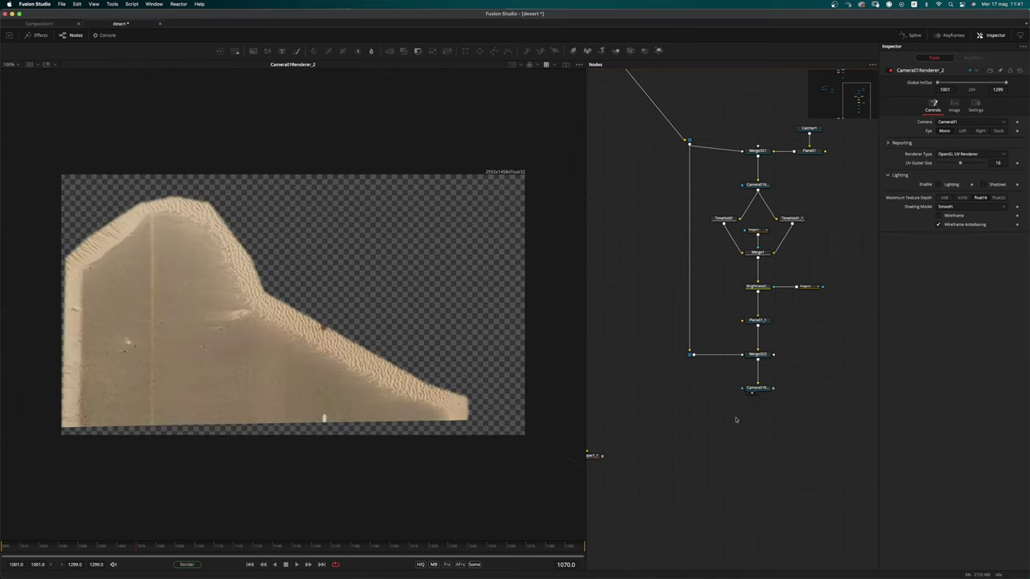
Switch Camera01Renderer_2 to the OpenGL Renderer and open its anti-aliasing and image settings
{"action": "left_click", "coordinate": [965, 153]}
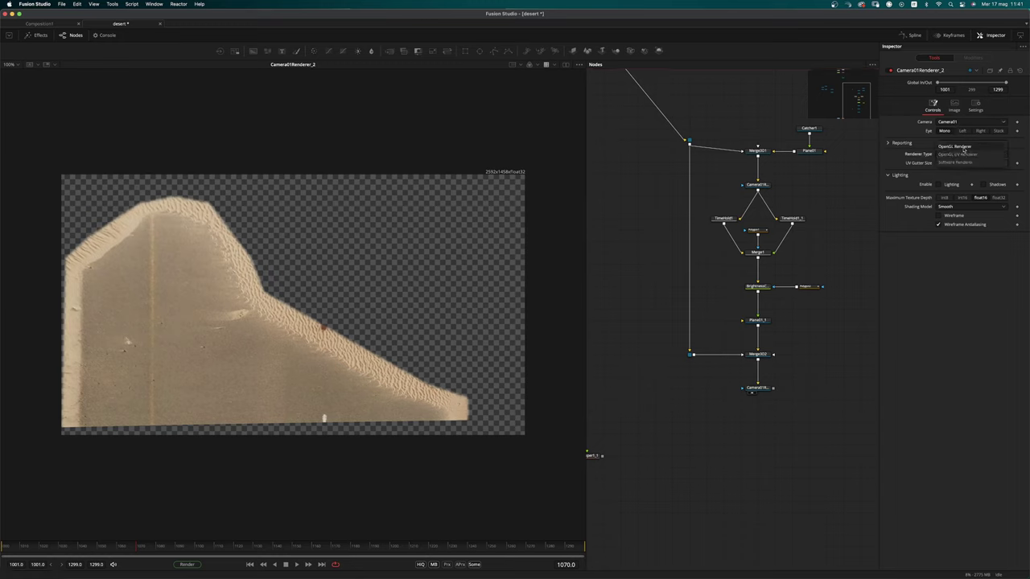
{"action": "left_click", "coordinate": [971, 147]}
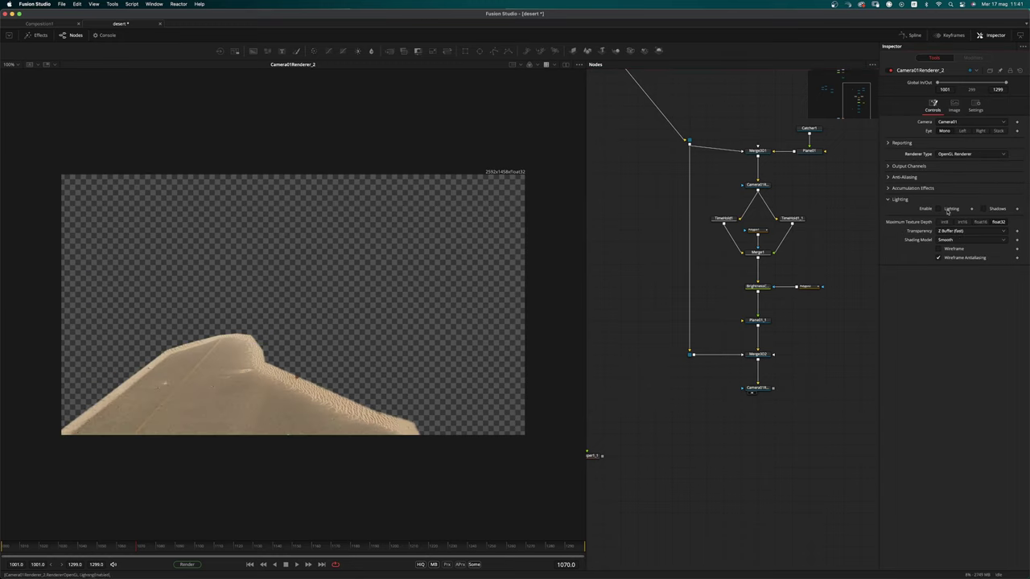
{"action": "left_click", "coordinate": [889, 179]}
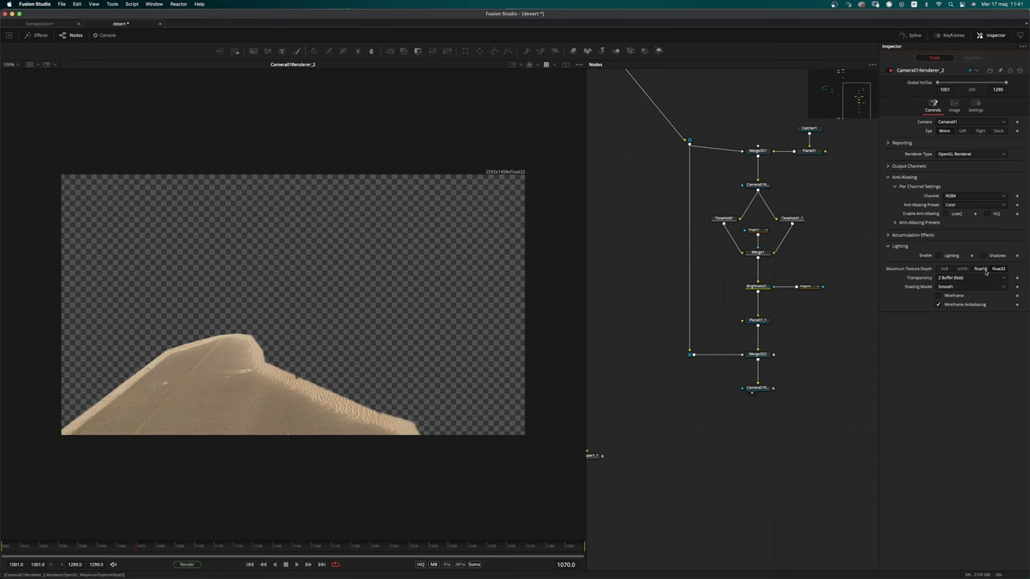
{"action": "left_click", "coordinate": [954, 105]}
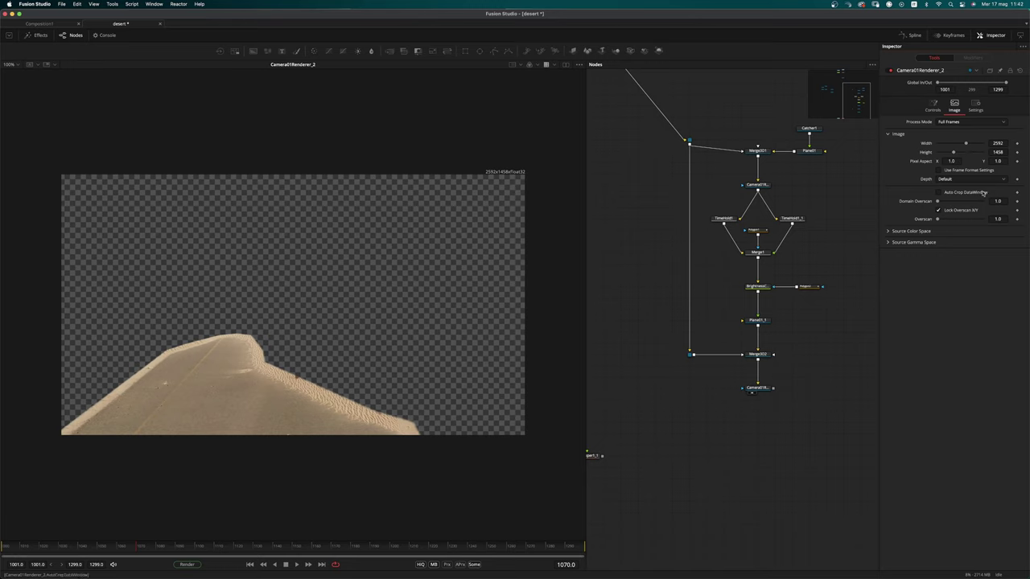
Move the Polygon2 edge inward at the walker's foot to cut the foot out of the patch, and edit the mask's shape animation
{"action": "middle_click_drag", "start_coordinate": [708, 432], "coordinate": [770, 378]}
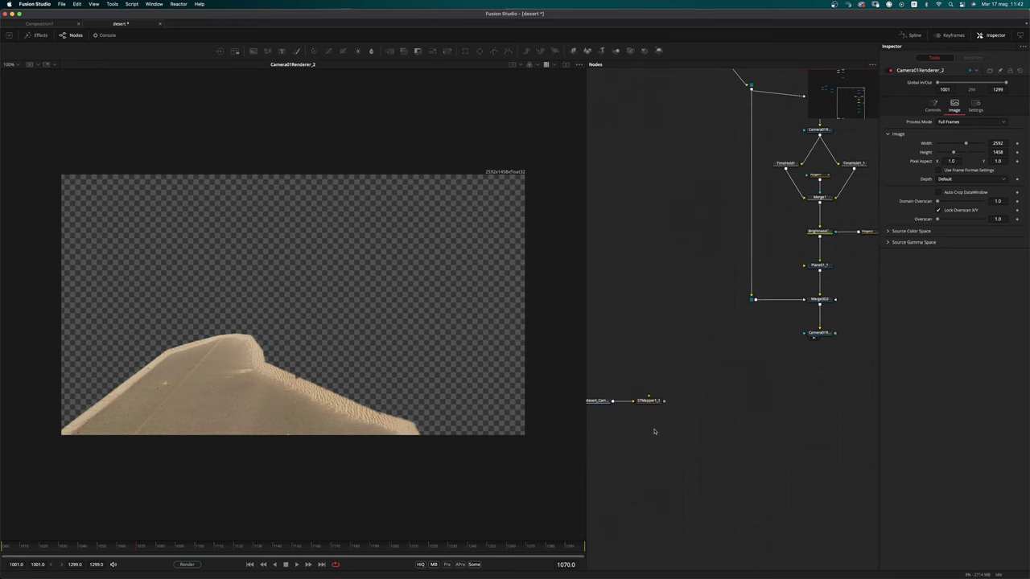
{"action": "scroll", "coordinate": [655, 430], "scroll_direction": "down", "scroll_amount": 3, "text": "super"}
{"action": "scroll", "coordinate": [712, 412], "scroll_direction": "up", "scroll_amount": 1, "text": "ctrl"}
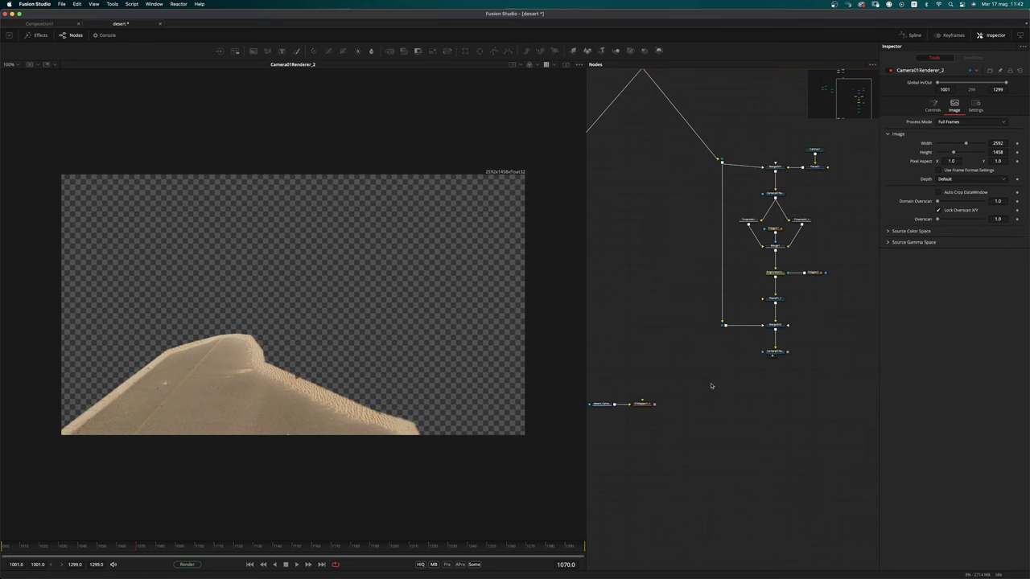
{"action": "scroll", "coordinate": [346, 361], "scroll_direction": "up", "scroll_amount": 3, "text": "ctrl"}
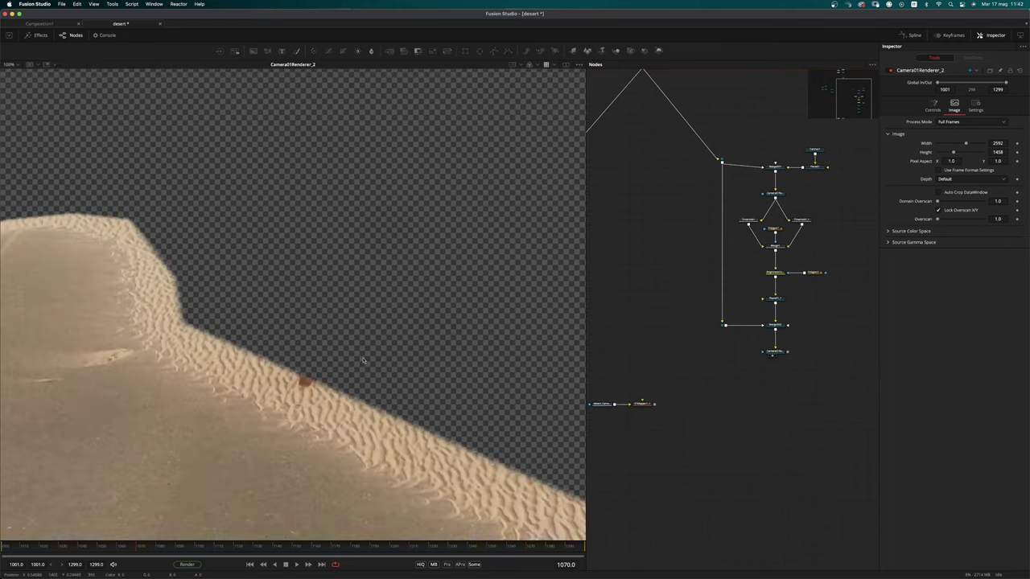
{"action": "left_click", "coordinate": [815, 272]}
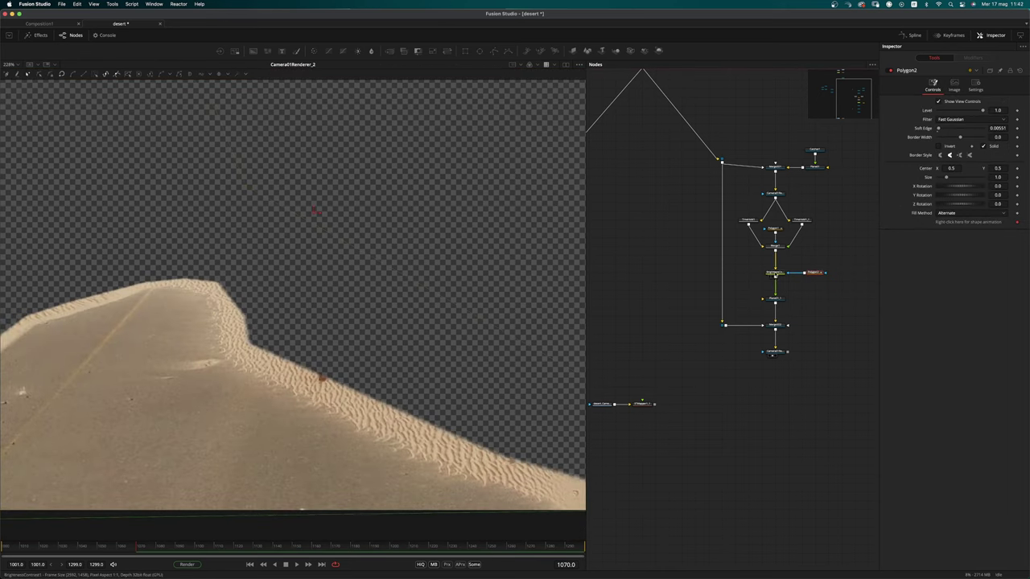
{"action": "key", "text": "1"}
{"action": "left_click_drag", "start_coordinate": [386, 267], "coordinate": [383, 280]}
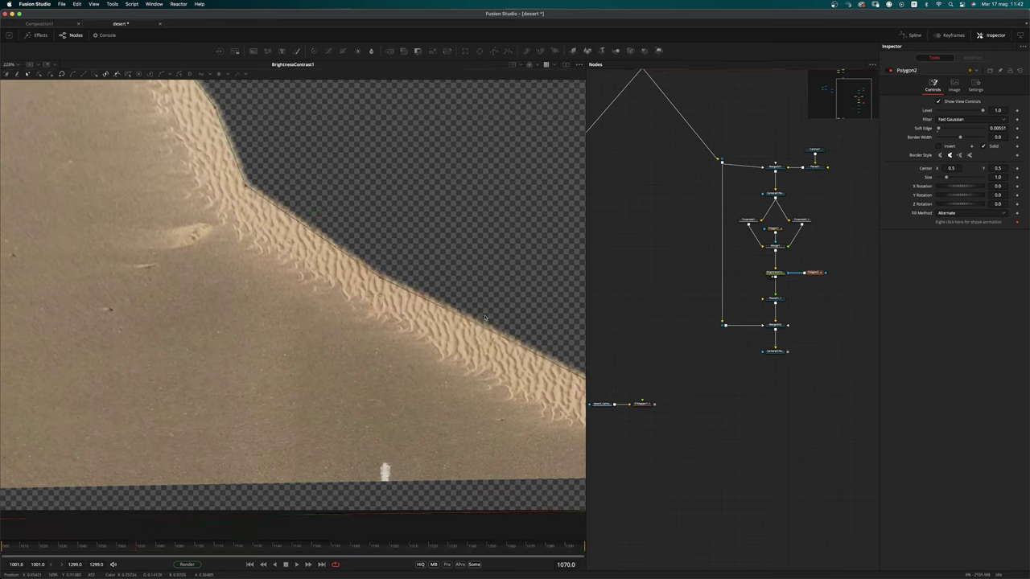
{"action": "right_click", "coordinate": [956, 226]}
{"action": "left_click", "coordinate": [978, 308]}
Move the Camera01RedistortLoader and STMapper1_1 nodes beneath the sand patch branch
{"action": "scroll", "coordinate": [708, 388], "scroll_direction": "down", "scroll_amount": 5, "text": "super"}
{"action": "left_click_drag", "start_coordinate": [643, 421], "coordinate": [761, 413]}
{"action": "scroll", "coordinate": [630, 304], "scroll_direction": "up", "scroll_amount": 4, "text": "ctrl"}
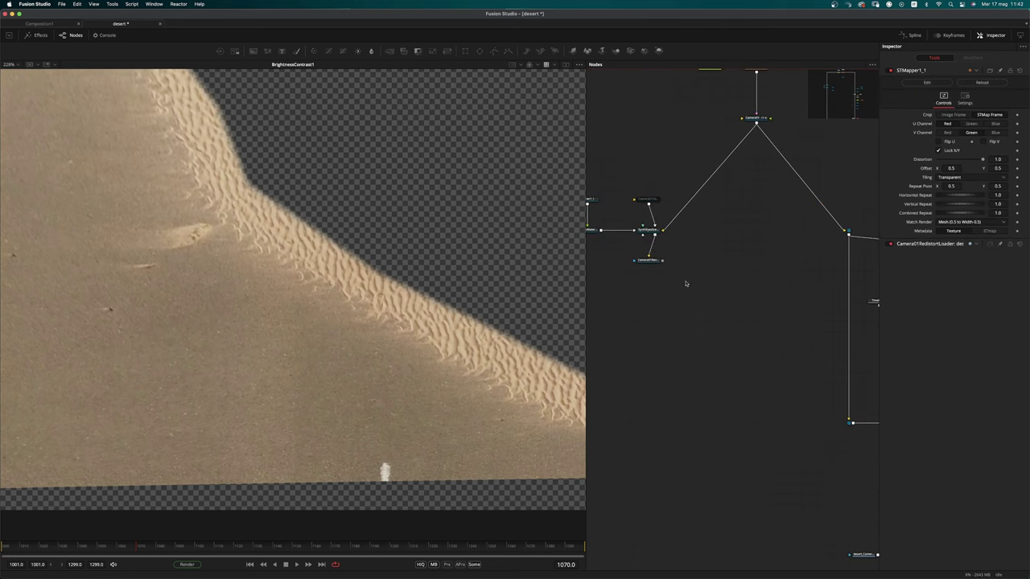
Show Camera01Renderer_1 in the viewer, switch it to the OpenGL UV Renderer, and check the unwrapped frame at 1299
{"action": "key", "text": "comma"}
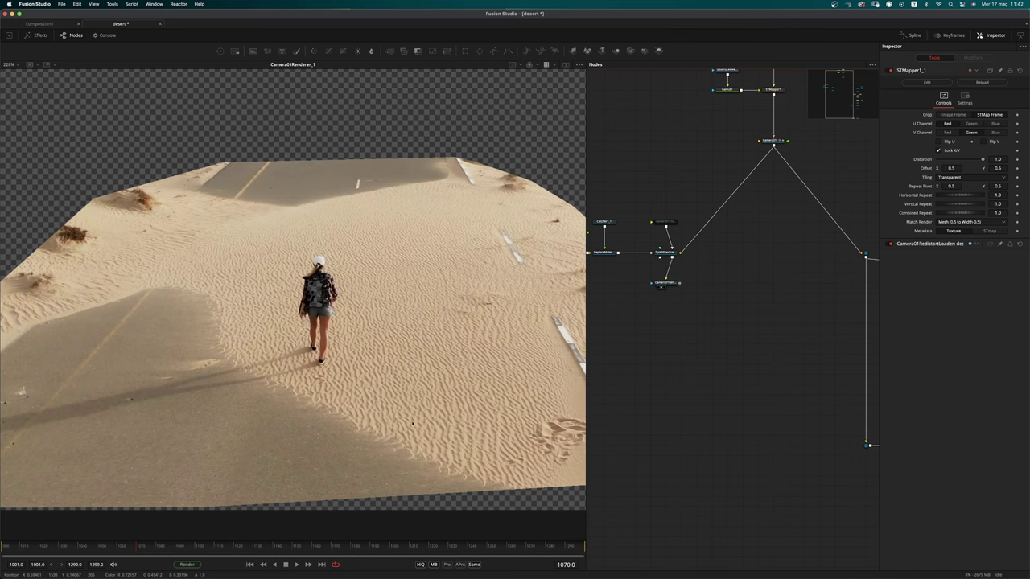
{"action": "left_click", "coordinate": [666, 284]}
{"action": "left_click", "coordinate": [961, 154]}
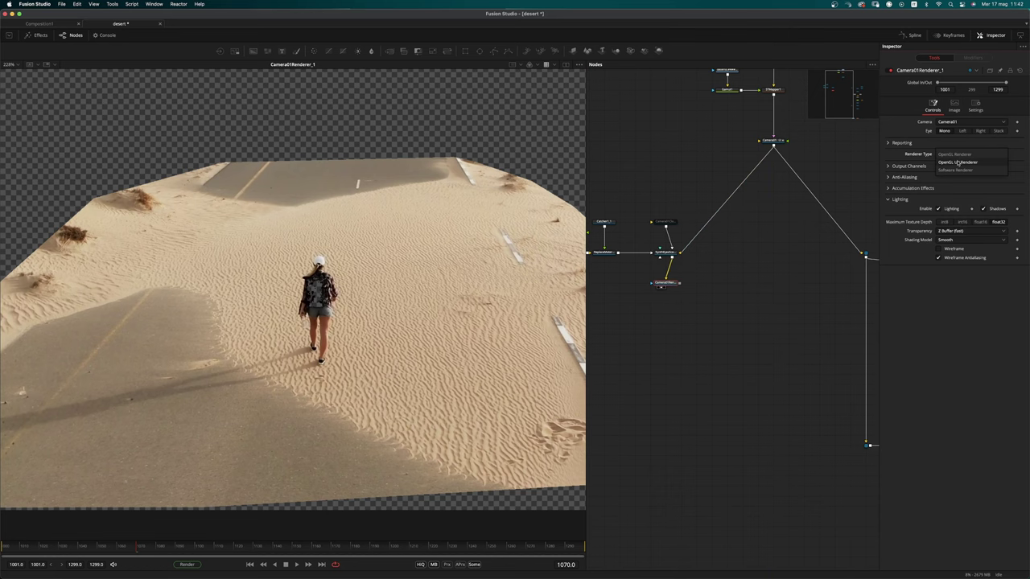
{"action": "left_click", "coordinate": [959, 163]}
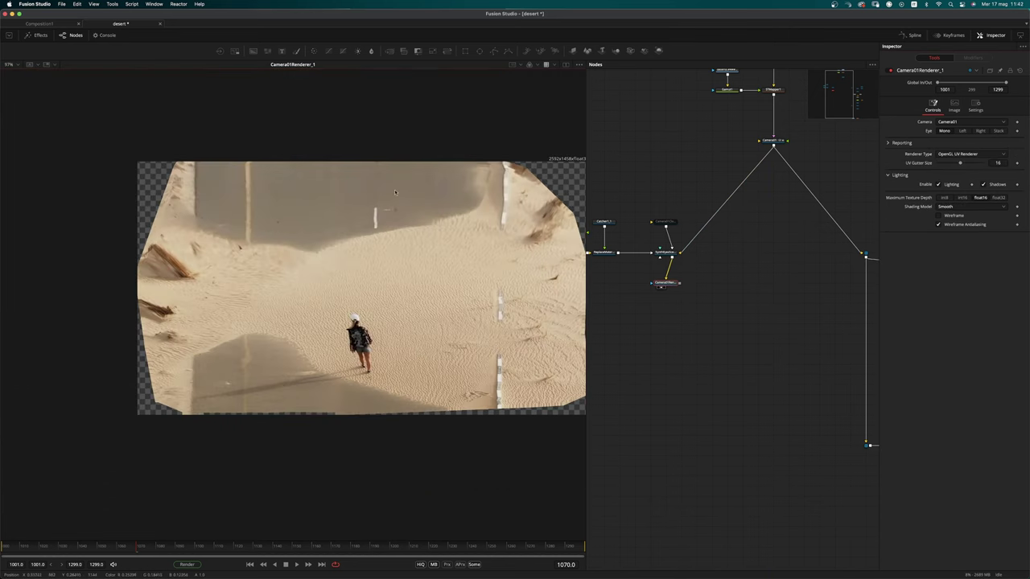
{"action": "left_click", "coordinate": [579, 547]}
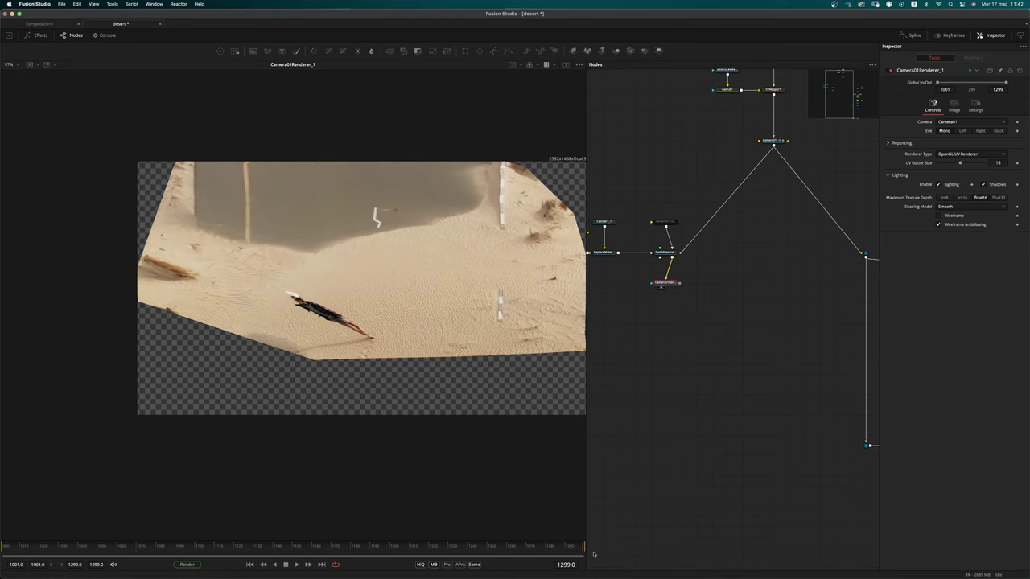
Split the display into two viewers and show the SynthEyesScene 3D scene beside Camera01Renderer_1, framed on the projected ground mesh
{"action": "middle_click_drag", "start_coordinate": [803, 283], "coordinate": [825, 296]}
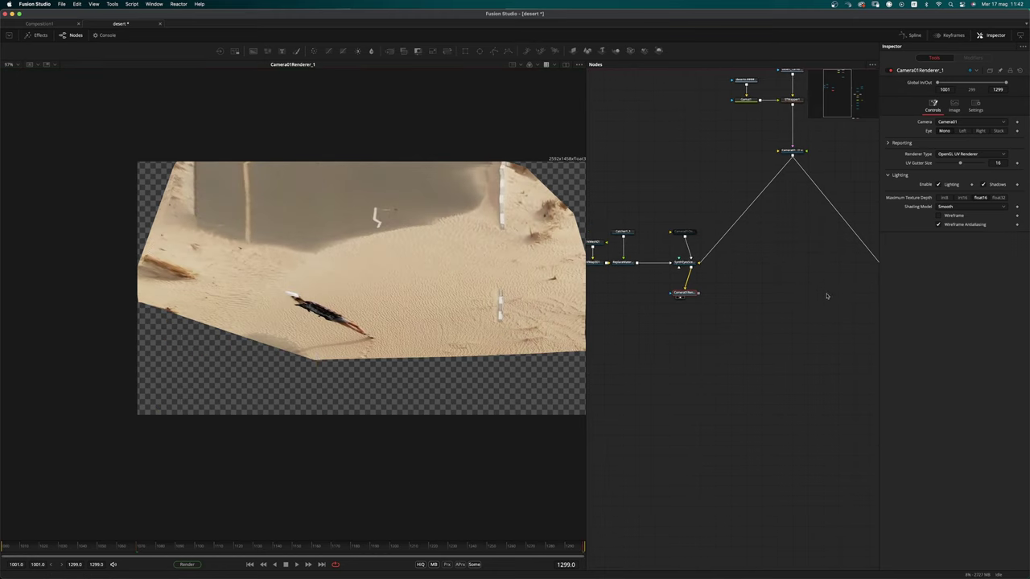
{"action": "middle_click_drag", "start_coordinate": [722, 302], "coordinate": [759, 309]}
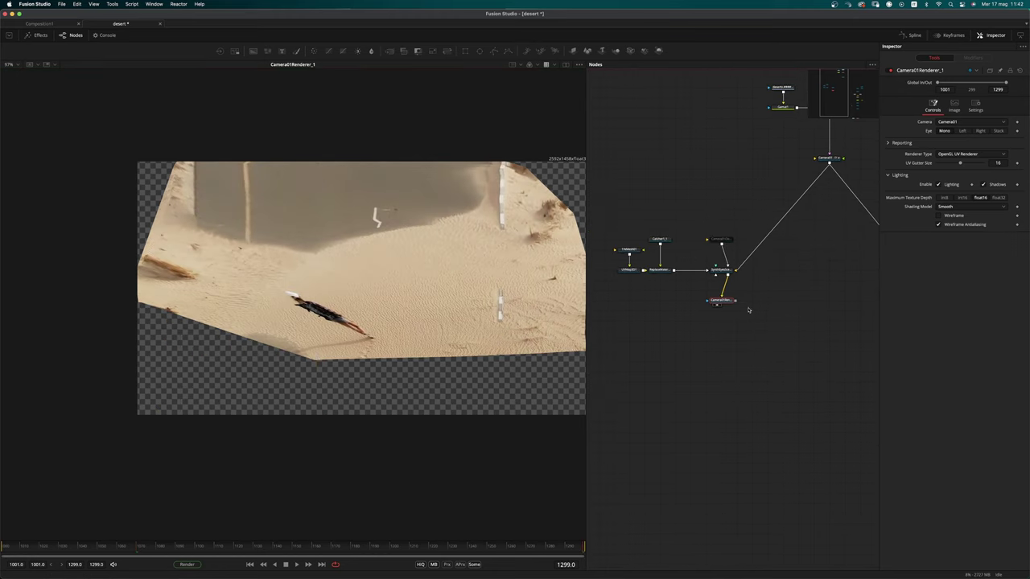
{"action": "left_click", "coordinate": [630, 271]}
{"action": "left_click", "coordinate": [565, 65]}
{"action": "middle_click_drag", "start_coordinate": [496, 299], "coordinate": [408, 323]}
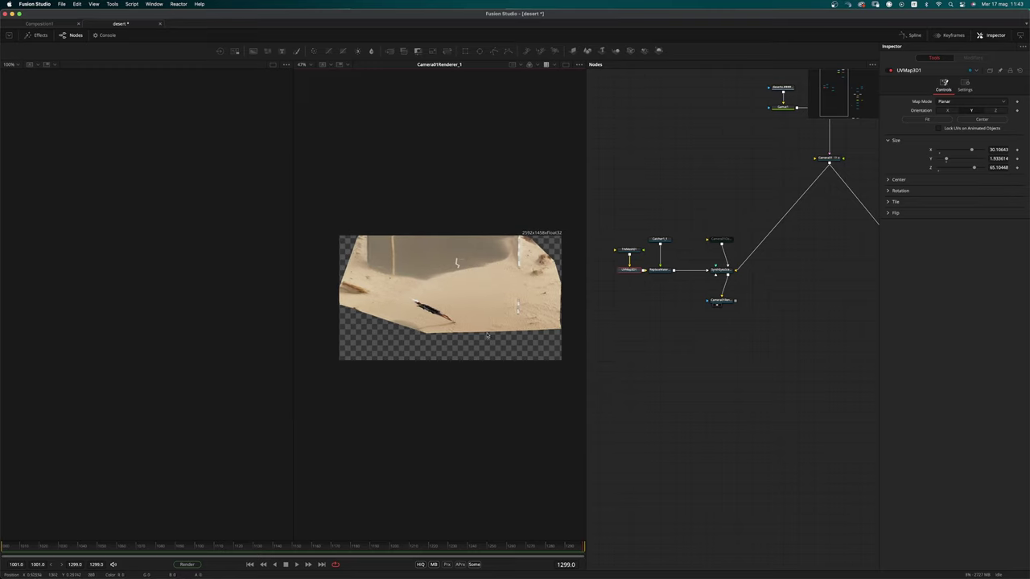
{"action": "left_click_drag", "start_coordinate": [629, 271], "coordinate": [173, 285]}
{"action": "left_click", "coordinate": [182, 316]}
{"action": "key", "text": "super+f"}
{"action": "middle_click_drag", "start_coordinate": [183, 315], "coordinate": [199, 347], "text": "alt"}
{"action": "scroll", "coordinate": [191, 354], "scroll_direction": "down", "scroll_amount": 4}
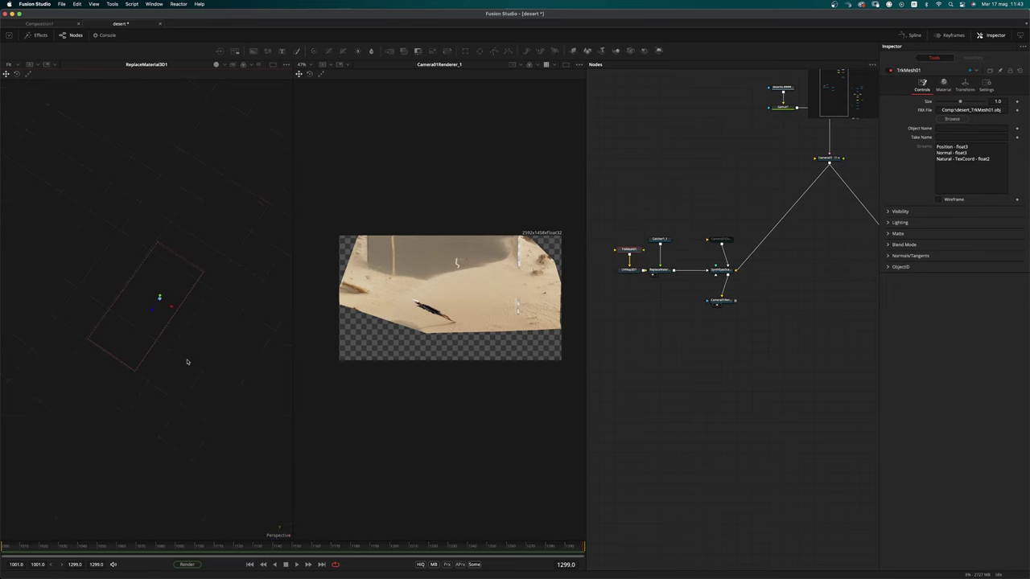
{"action": "left_click_drag", "start_coordinate": [189, 397], "coordinate": [186, 391]}
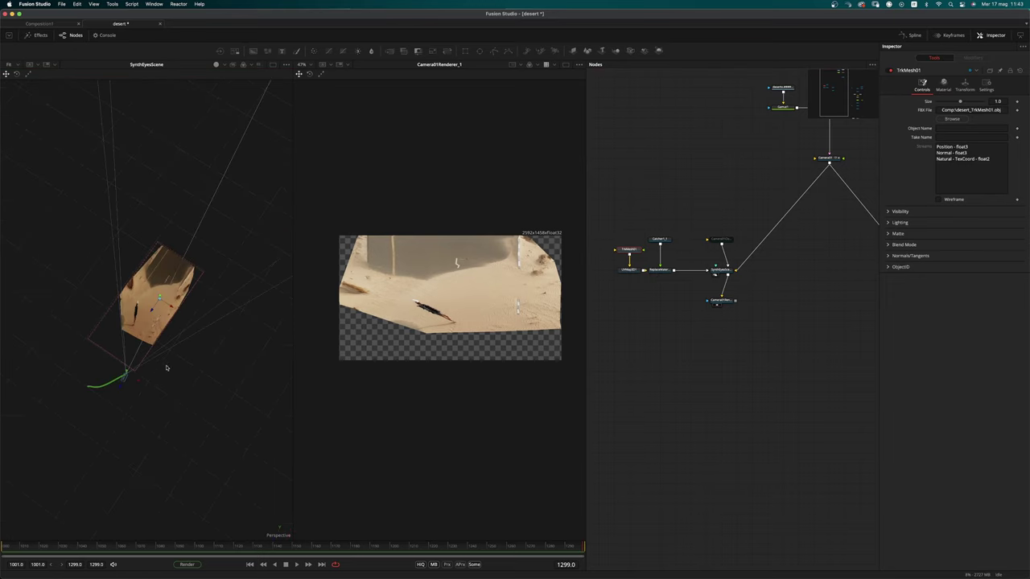
{"action": "middle_click_drag", "start_coordinate": [167, 367], "coordinate": [291, 353]}
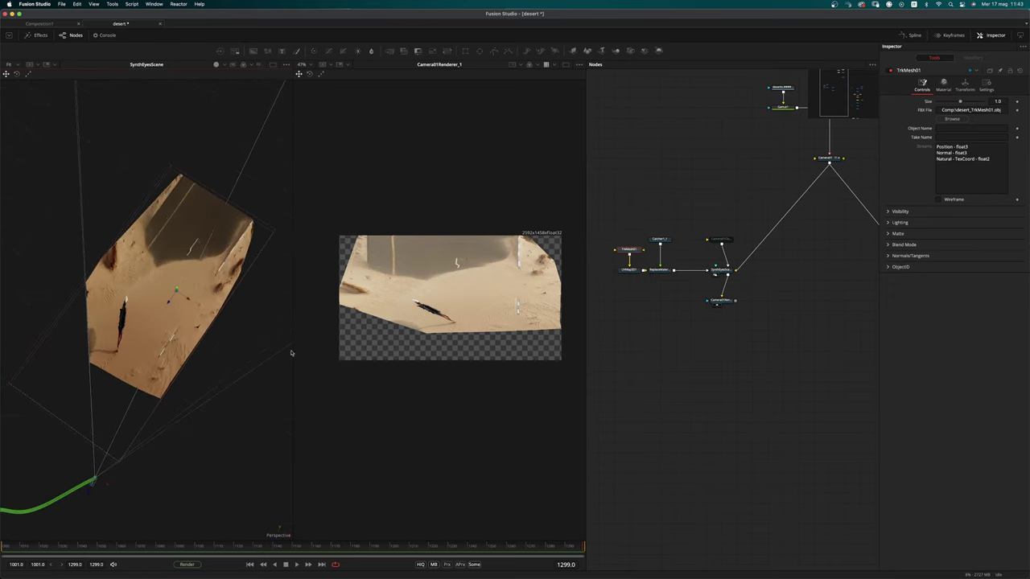
At frame 1001, set UVMap3D1's size to X 22.68 and Z 44.099, and its center to X -4.8139 and Z 12.798
{"action": "left_click", "coordinate": [631, 269]}
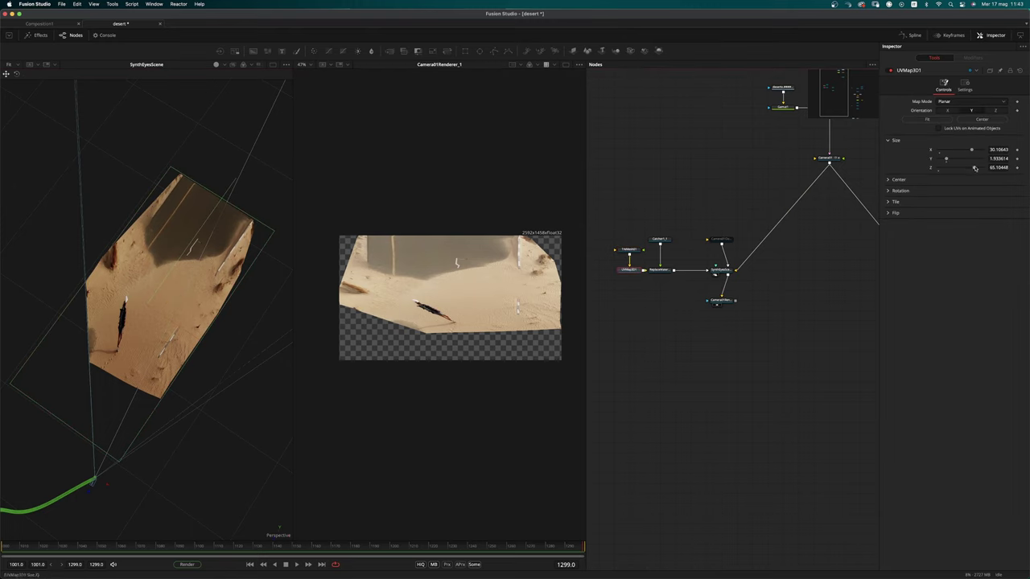
{"action": "left_click_drag", "start_coordinate": [975, 168], "coordinate": [959, 172]}
{"action": "left_click", "coordinate": [250, 564]}
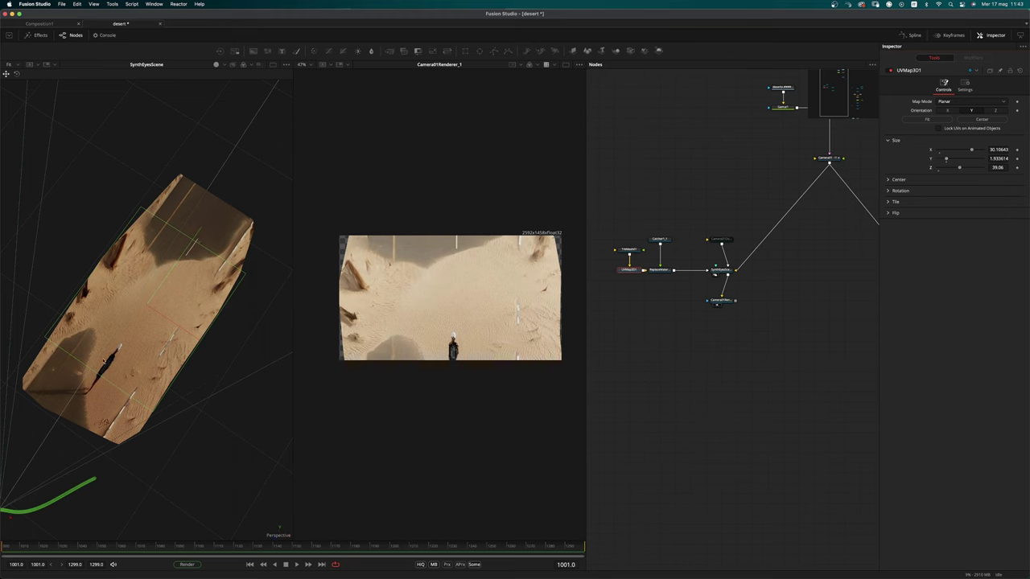
{"action": "left_click", "coordinate": [892, 180]}
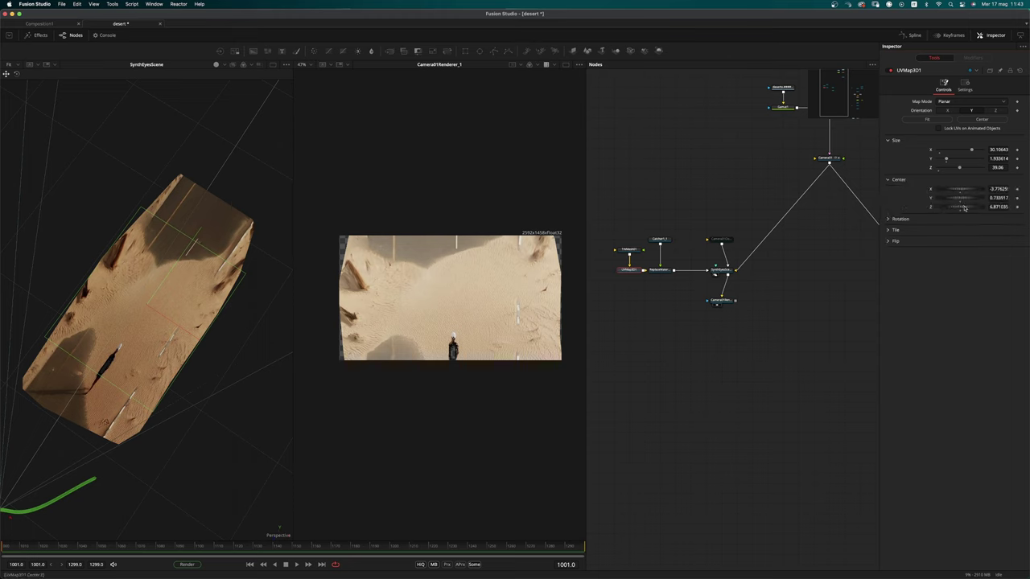
{"action": "left_click_drag", "start_coordinate": [962, 207], "coordinate": [957, 207]}
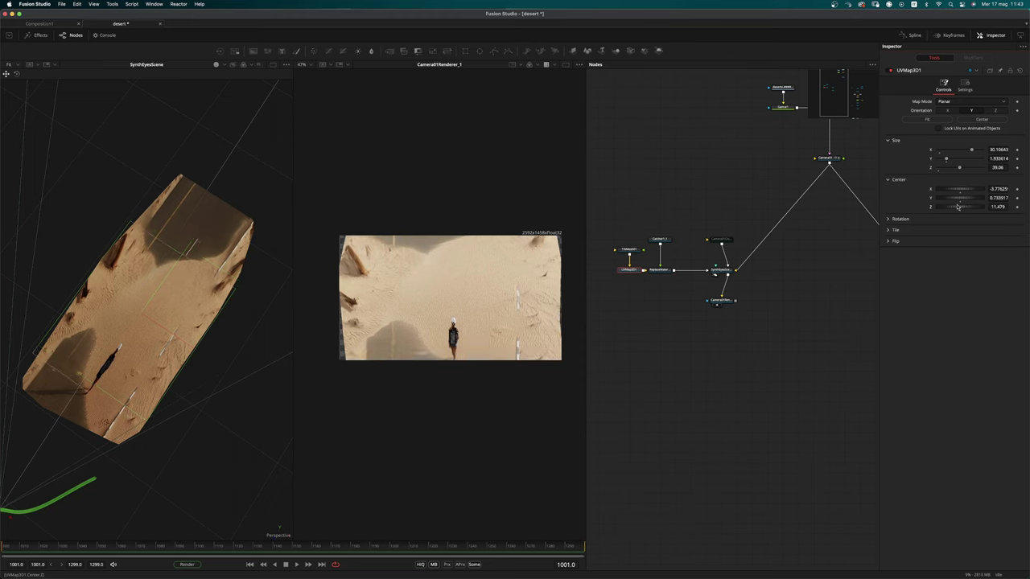
{"action": "left_click_drag", "start_coordinate": [958, 168], "coordinate": [990, 170]}
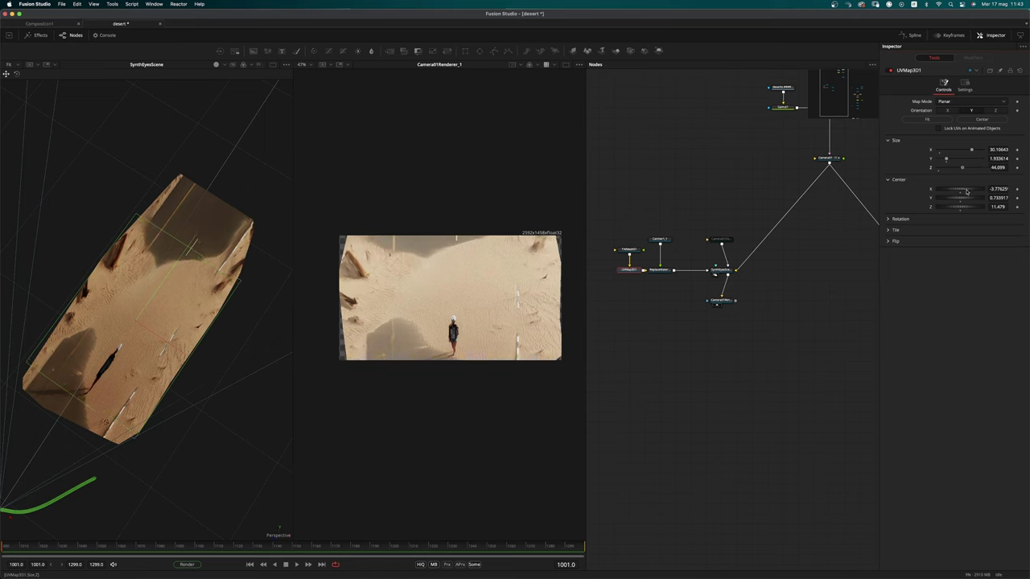
{"action": "left_click_drag", "start_coordinate": [955, 207], "coordinate": [986, 207]}
{"action": "left_click_drag", "start_coordinate": [978, 151], "coordinate": [964, 151]}
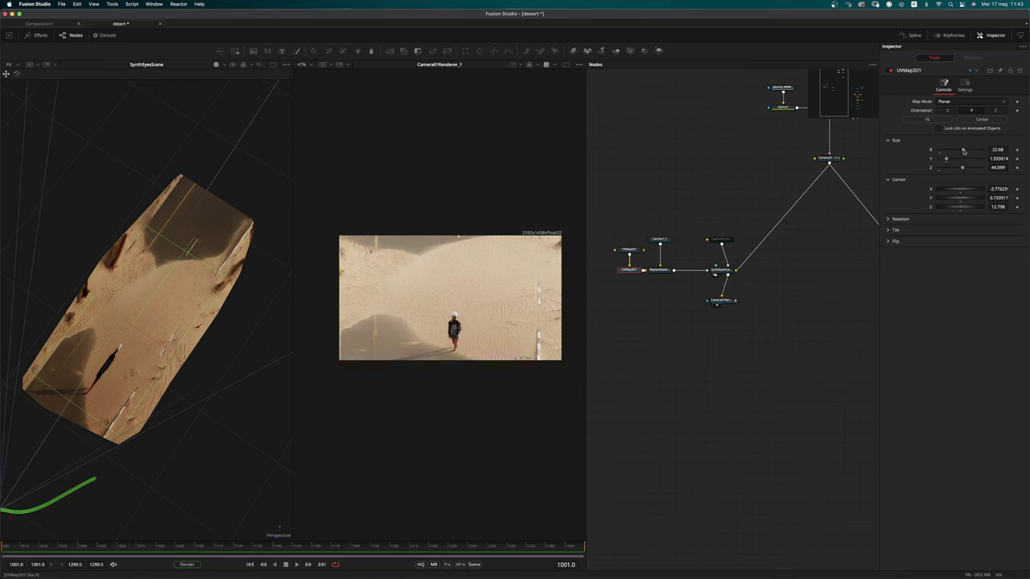
{"action": "left_click_drag", "start_coordinate": [962, 190], "coordinate": [827, 205]}
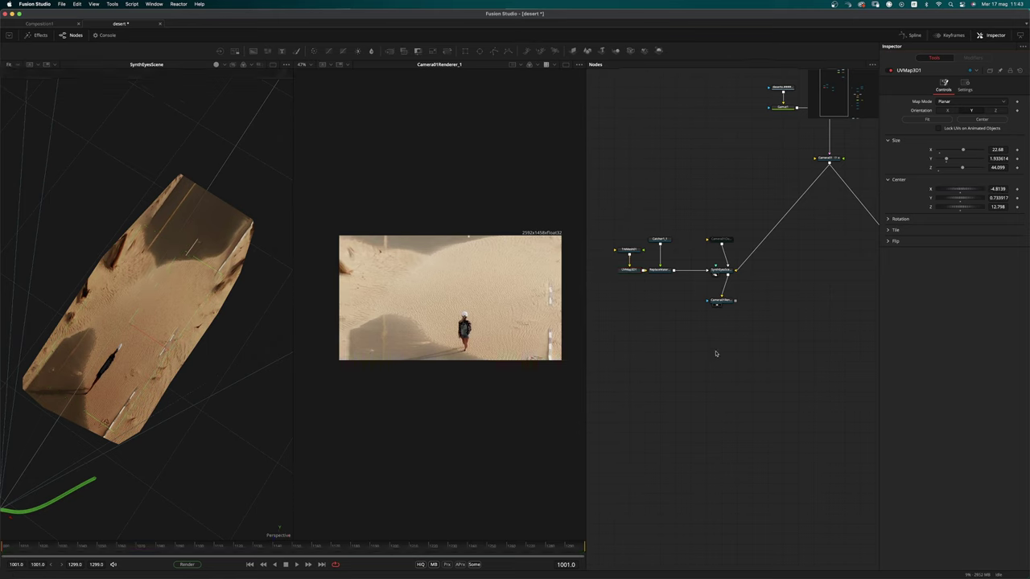
Clear the 3D scene viewer and return to a single viewer with the Camera01Renderer_1 output enlarged
{"action": "left_click", "coordinate": [731, 302]}
{"action": "key", "text": "1"}
{"action": "key", "text": "1"}
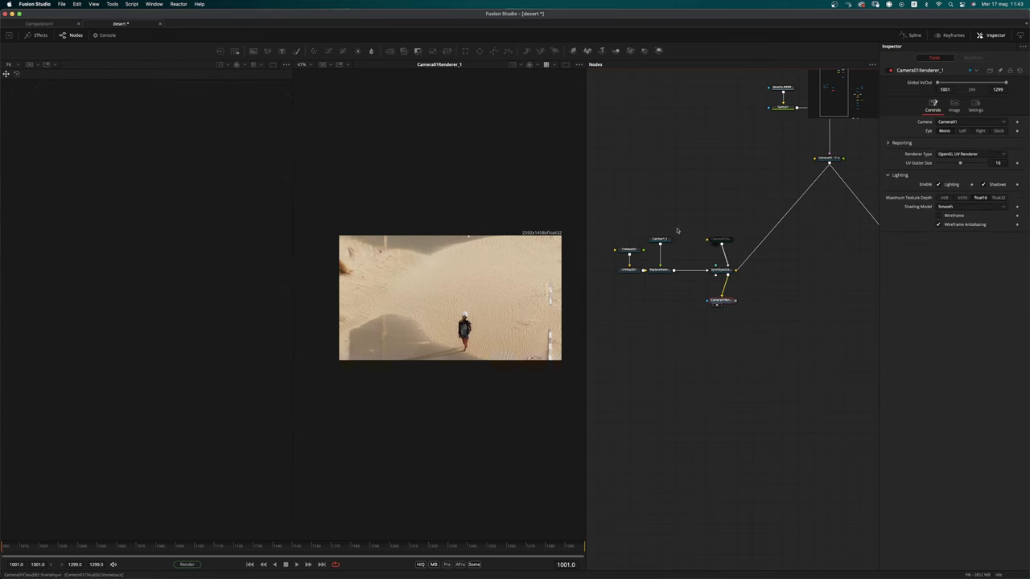
{"action": "left_click", "coordinate": [566, 65]}
{"action": "scroll", "coordinate": [302, 290], "scroll_direction": "up", "scroll_amount": 5}
{"action": "mouse_move", "coordinate": [340, 298]}
{"action": "middle_mouse_down"}
{"action": "mouse_move", "coordinate": [317, 283]}
{"action": "mouse_move", "coordinate": [345, 307]}
{"action": "middle_mouse_up"}
{"action": "scroll", "coordinate": [323, 288], "scroll_direction": "down", "scroll_amount": 2}
{"action": "scroll", "coordinate": [347, 302], "scroll_direction": "up", "scroll_amount": 2, "text": "ctrl"}
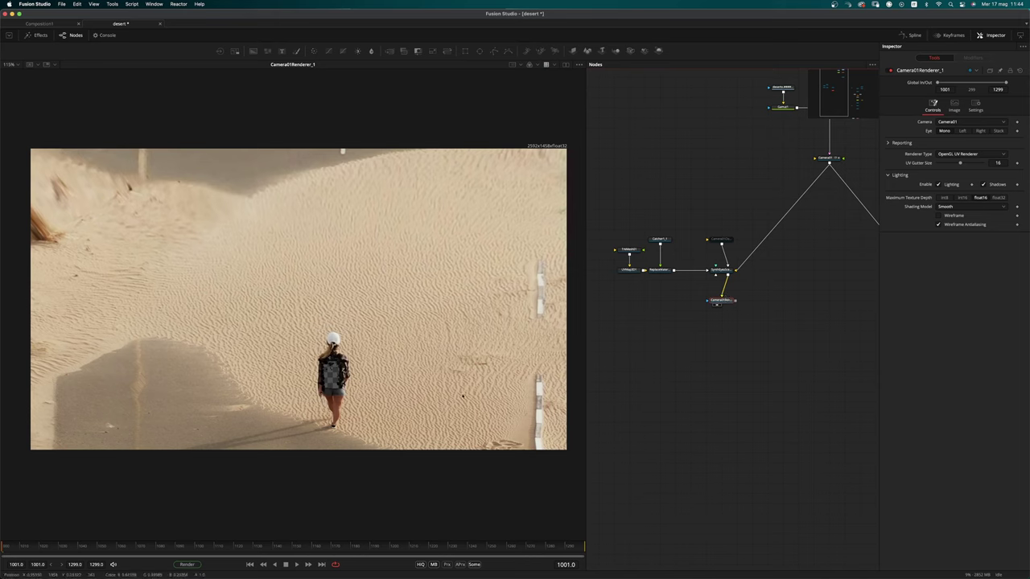
Add a TimeHold node holding frame 1001 after Camera01Renderer_1, and lay it out below with its connection routed through an elbow
{"action": "key", "text": "shift+space"}
{"action": "type", "text": "tra"}
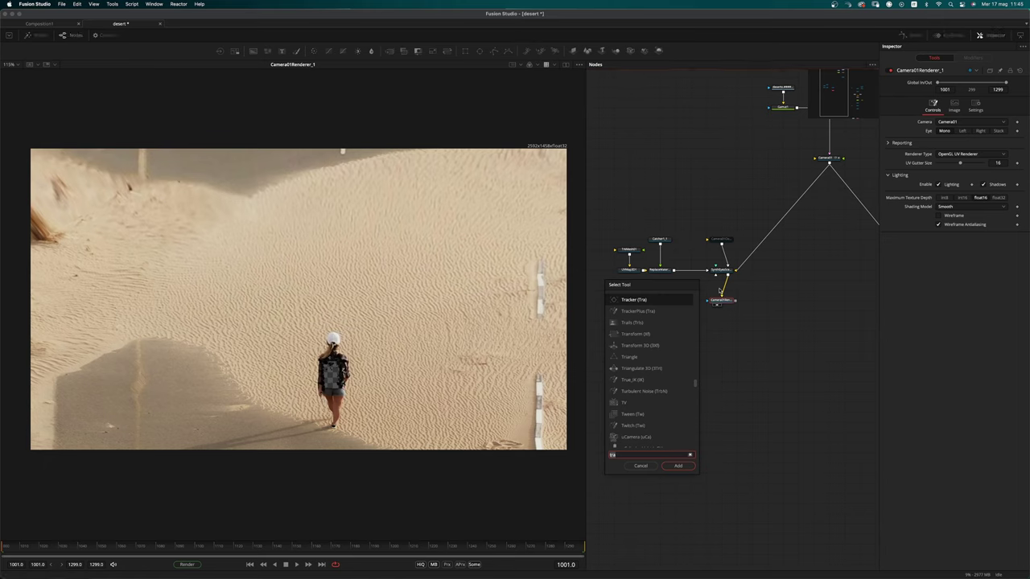
{"action": "type", "text": "tim"}
{"action": "key", "text": "Return"}
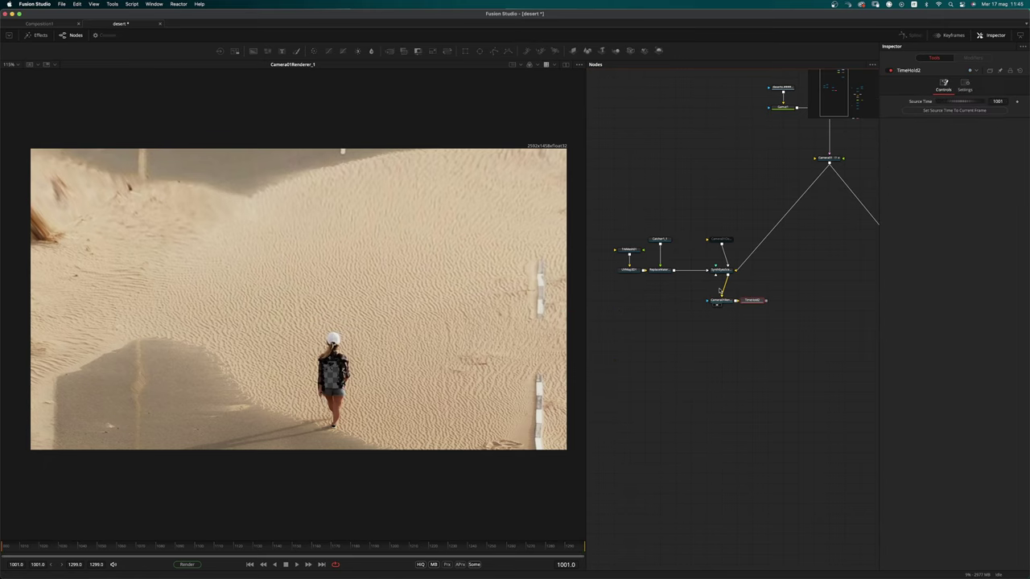
{"action": "left_click_drag", "start_coordinate": [758, 300], "coordinate": [689, 399]}
{"action": "left_click", "coordinate": [690, 333], "text": "alt"}
{"action": "left_click_drag", "start_coordinate": [661, 356], "coordinate": [708, 303]}
Merge the held frame over the Camera01Renderer_1 output with a new Merge node, and show the merge in the viewer
{"action": "left_click", "coordinate": [664, 379]}
{"action": "left_click", "coordinate": [686, 386]}
{"action": "left_click", "coordinate": [716, 387]}
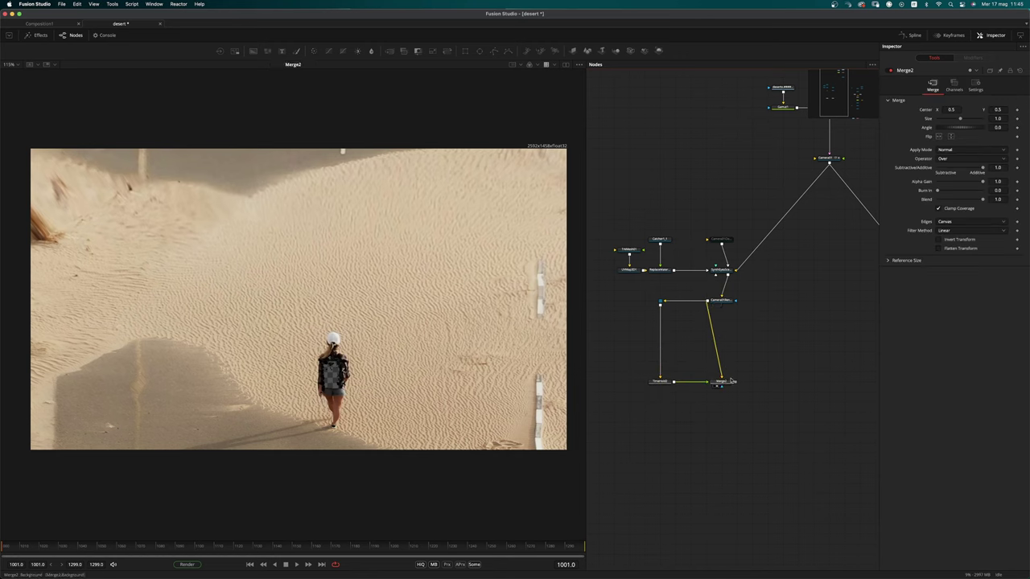
Add a Polygon mask node beside Merge2 and connect it as the merge's effect mask
{"action": "key", "text": "shift+space"}
{"action": "type", "text": "poly"}
{"action": "key", "text": "Return"}
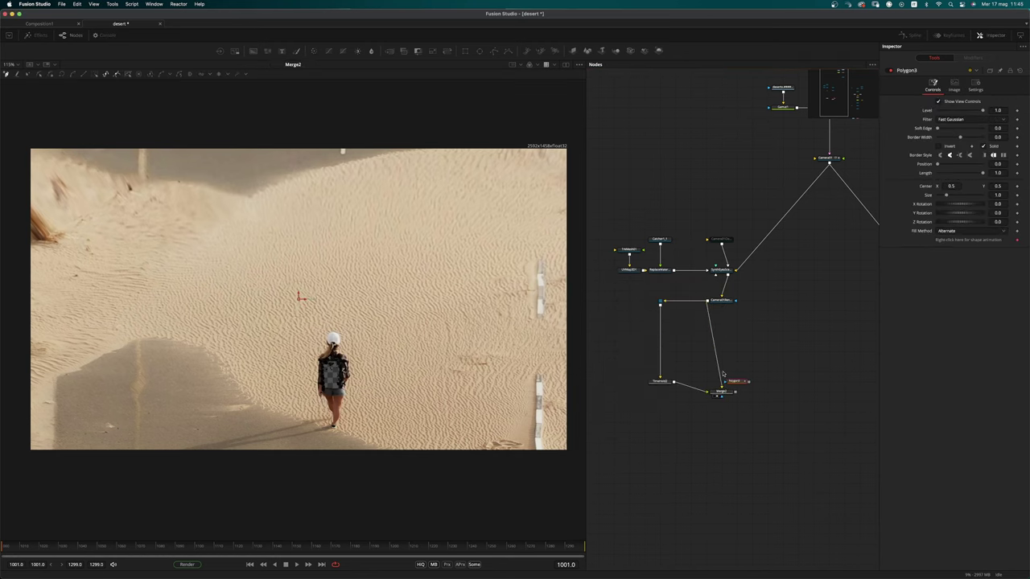
{"action": "left_click_drag", "start_coordinate": [748, 383], "coordinate": [766, 386]}
{"action": "left_click_drag", "start_coordinate": [728, 393], "coordinate": [733, 383]}
{"action": "left_click", "coordinate": [769, 383]}
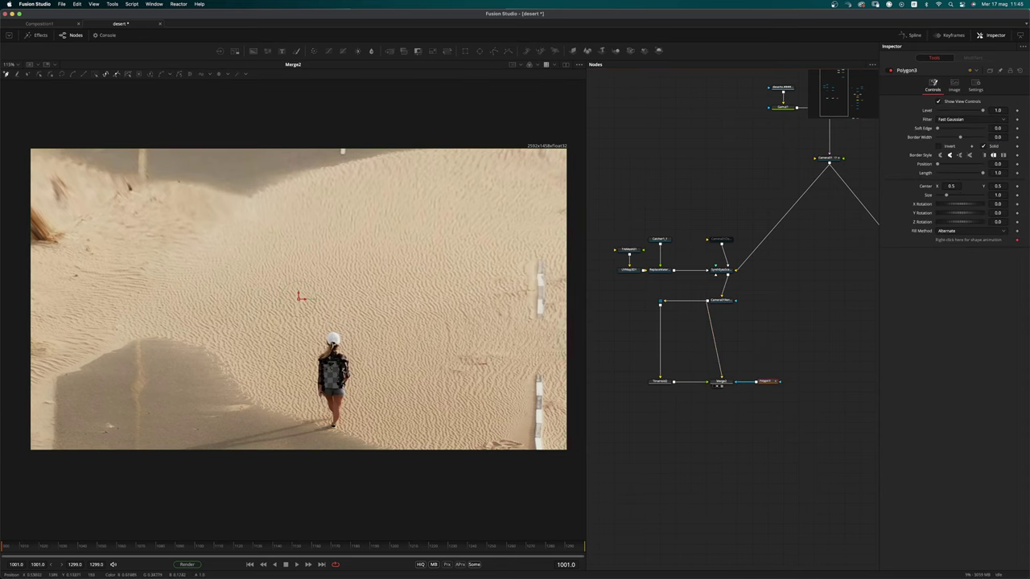
Draw a closed Polygon3 mask over the clean sand next to and above the walker at frame 1001
{"action": "left_click_drag", "start_coordinate": [283, 412], "coordinate": [306, 422]}
{"action": "mouse_move", "coordinate": [241, 389]}
{"action": "left_mouse_down"}
{"action": "mouse_move", "coordinate": [211, 321]}
{"action": "mouse_move", "coordinate": [213, 272]}
{"action": "mouse_move", "coordinate": [258, 230]}
{"action": "mouse_move", "coordinate": [324, 224]}
{"action": "mouse_move", "coordinate": [365, 315]}
{"action": "mouse_move", "coordinate": [302, 348]}
{"action": "left_mouse_up"}
{"action": "left_click", "coordinate": [303, 419]}
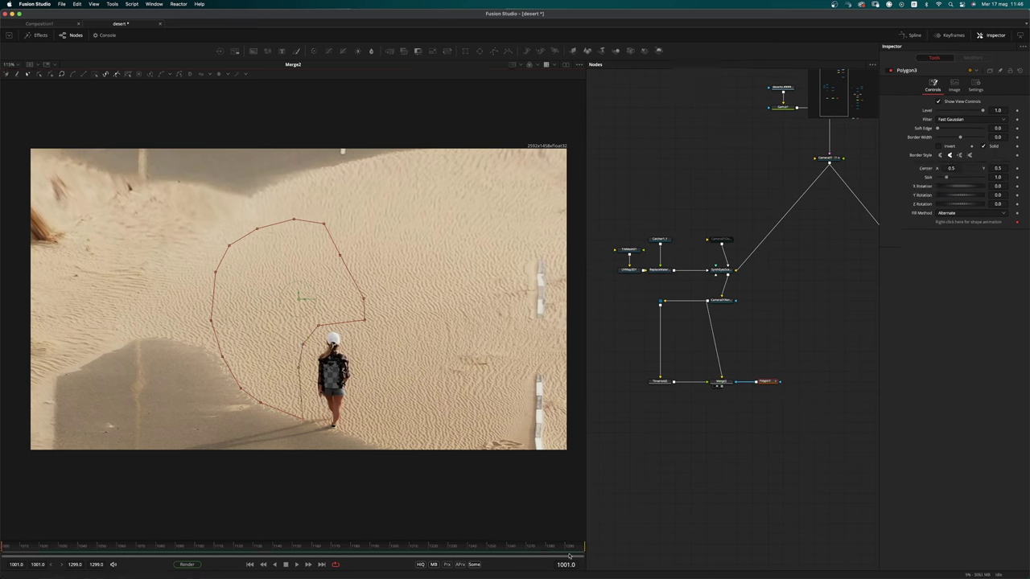
At frame 1299, move the Polygon3 edge points outward so the mask covers the walker's stretched head
{"action": "left_click", "coordinate": [584, 550]}
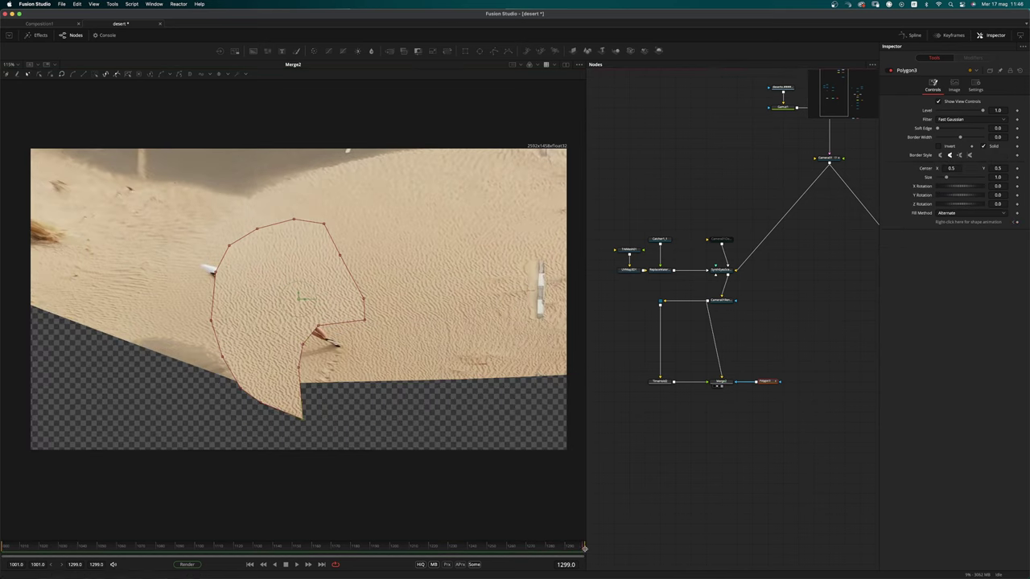
{"action": "left_click_drag", "start_coordinate": [214, 273], "coordinate": [196, 263]}
{"action": "left_click_drag", "start_coordinate": [207, 319], "coordinate": [202, 317]}
{"action": "left_click_drag", "start_coordinate": [229, 245], "coordinate": [258, 220]}
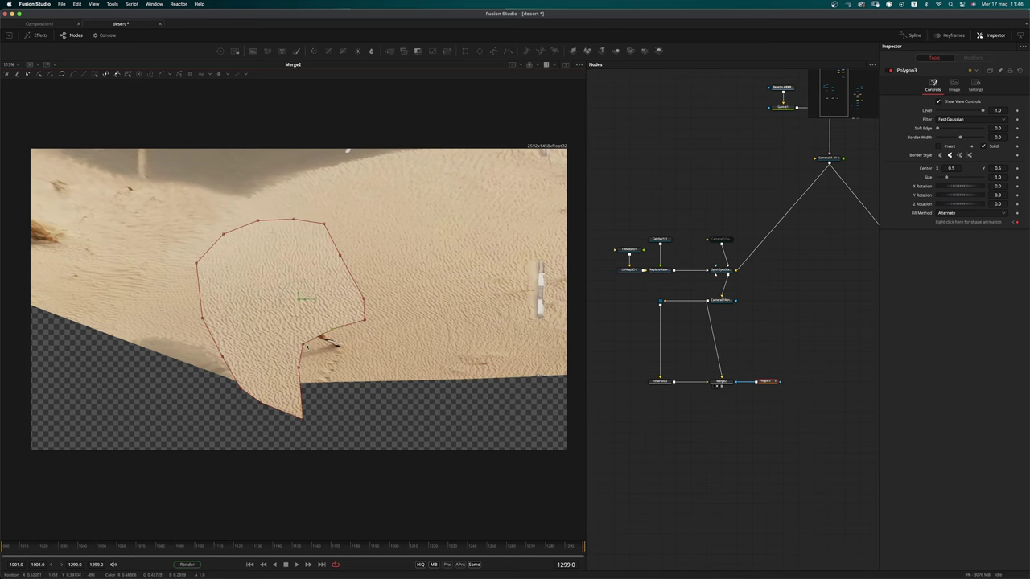
Move the Polygon3 mask's right-side points inward, fitting its lower edge around the leftover hat and beside the footprints
{"action": "scroll", "coordinate": [312, 348], "scroll_direction": "up", "scroll_amount": 5, "text": "ctrl"}
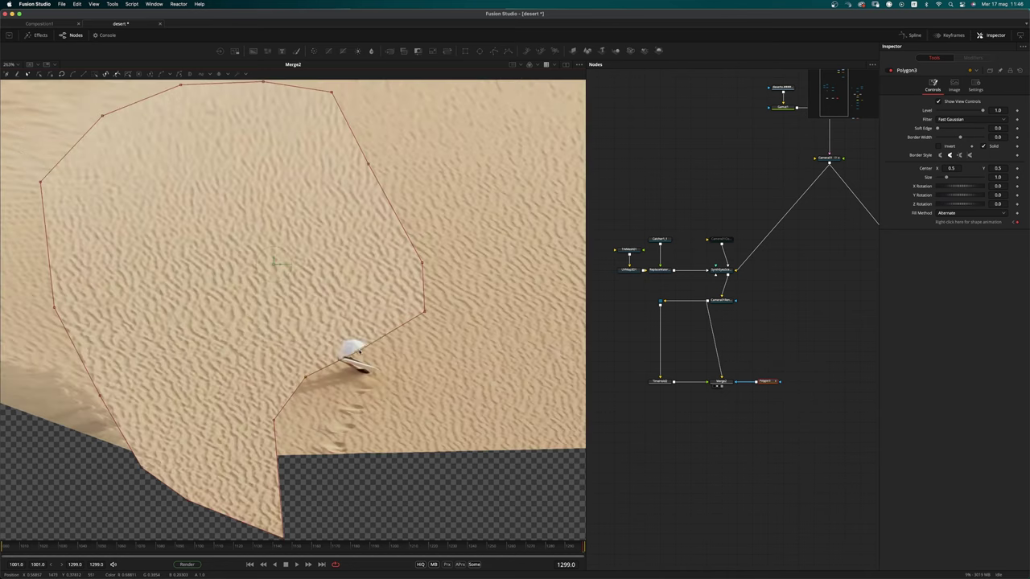
{"action": "left_click_drag", "start_coordinate": [348, 339], "coordinate": [346, 337]}
{"action": "left_click_drag", "start_coordinate": [278, 421], "coordinate": [312, 424]}
{"action": "left_click_drag", "start_coordinate": [306, 380], "coordinate": [315, 386]}
{"action": "left_click_drag", "start_coordinate": [316, 425], "coordinate": [309, 427]}
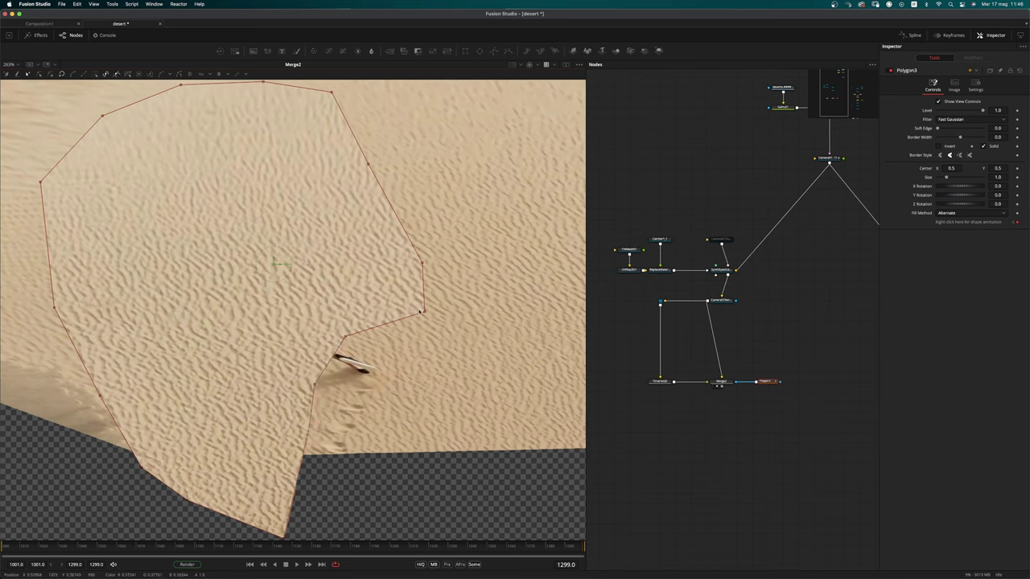
{"action": "left_click_drag", "start_coordinate": [423, 313], "coordinate": [393, 304]}
{"action": "left_click_drag", "start_coordinate": [423, 263], "coordinate": [364, 290]}
{"action": "left_click_drag", "start_coordinate": [360, 326], "coordinate": [355, 325]}
{"action": "middle_click_drag", "start_coordinate": [354, 325], "coordinate": [381, 378]}
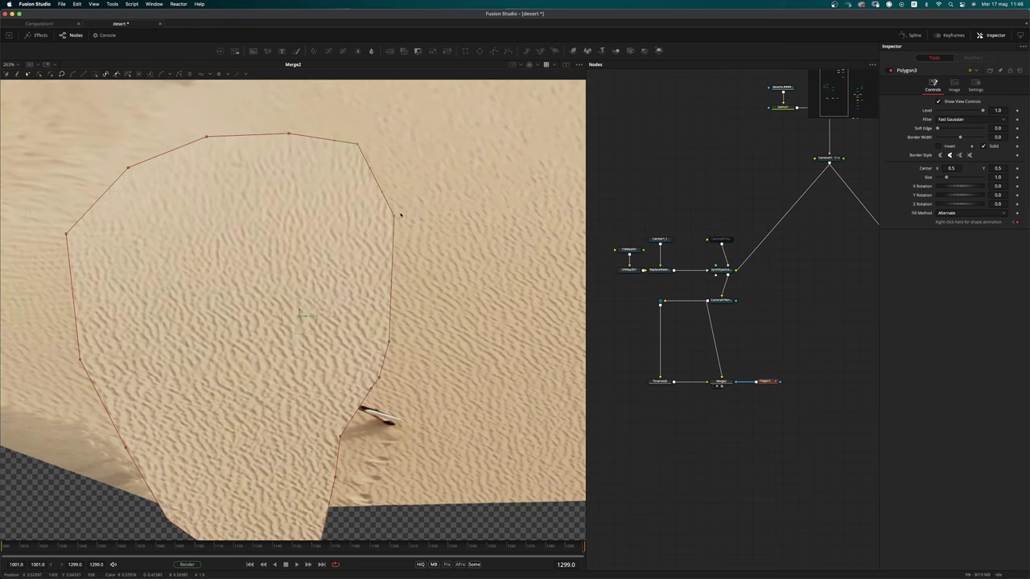
Delete the surplus upper points of the Polygon3 mask and pull the remaining ones down to trim its upper right area
{"action": "left_click", "coordinate": [394, 215]}
{"action": "key", "text": "Delete"}
{"action": "key", "text": "Delete"}
{"action": "left_click_drag", "start_coordinate": [389, 342], "coordinate": [334, 331]}
{"action": "left_click_drag", "start_coordinate": [288, 134], "coordinate": [288, 137]}
{"action": "left_click_drag", "start_coordinate": [209, 227], "coordinate": [201, 249]}
{"action": "left_click", "coordinate": [206, 139]}
{"action": "key", "text": "Delete"}
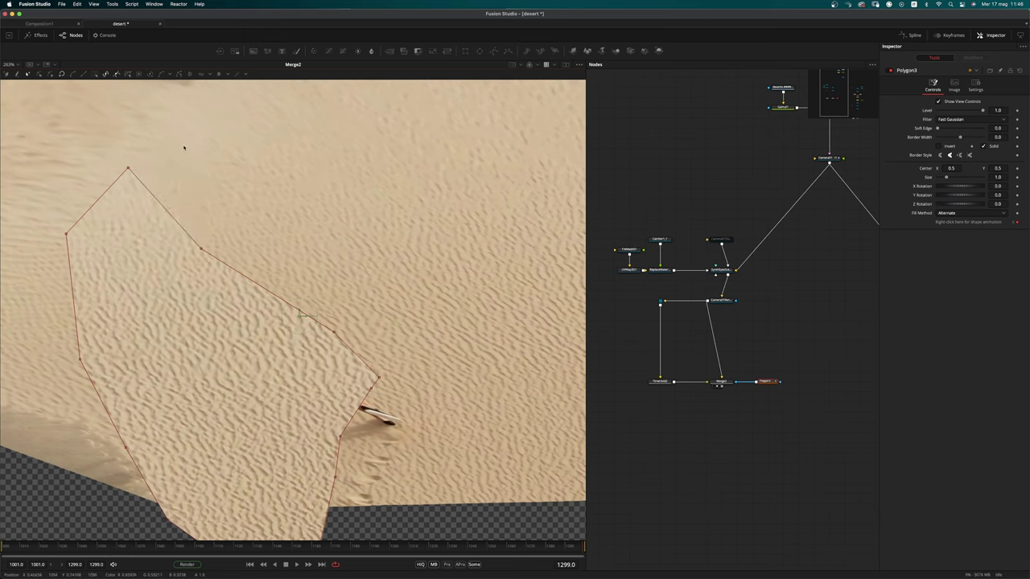
Lower the Polygon3 mask's top point and round its right tip with an extra point just above the remaining dark mark
{"action": "left_click_drag", "start_coordinate": [128, 168], "coordinate": [117, 191]}
{"action": "left_click", "coordinate": [372, 388]}
{"action": "left_click_drag", "start_coordinate": [379, 380], "coordinate": [367, 357]}
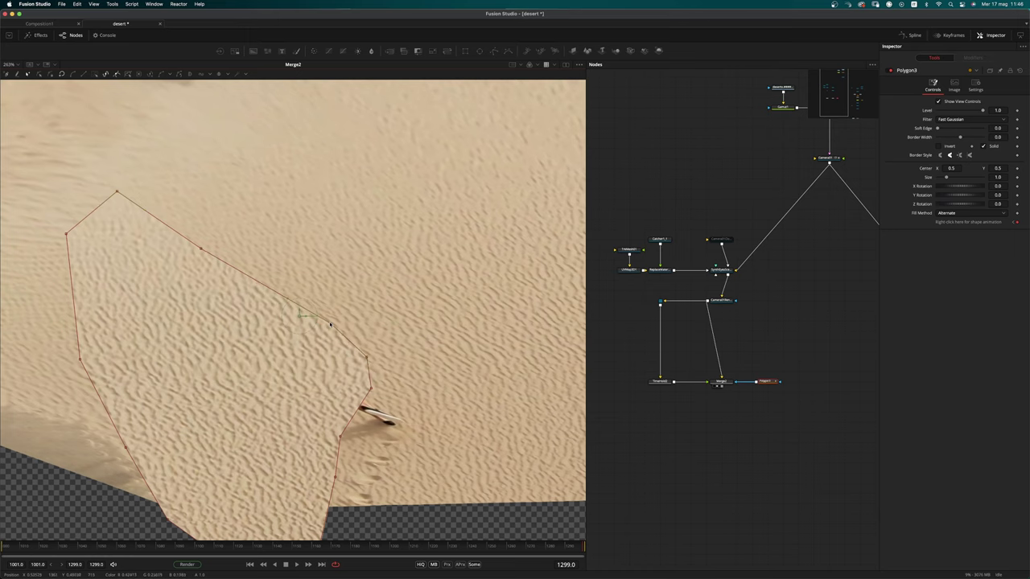
{"action": "scroll", "coordinate": [461, 366], "scroll_direction": "down", "scroll_amount": 3, "text": "ctrl"}
{"action": "left_click", "coordinate": [643, 449]}
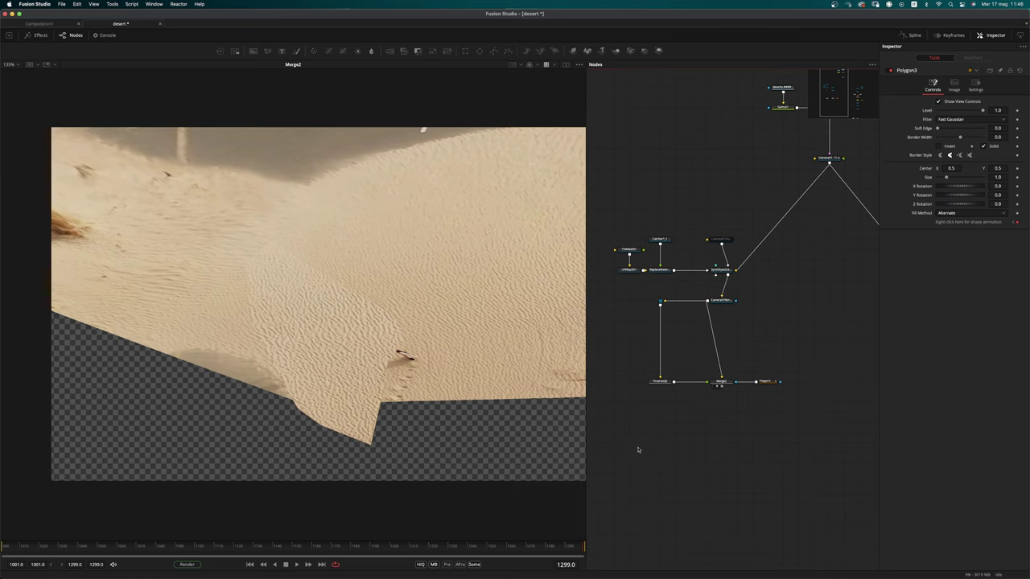
Smooth all points of the Polygon3 mask into a curved outline
{"action": "left_click", "coordinate": [767, 382]}
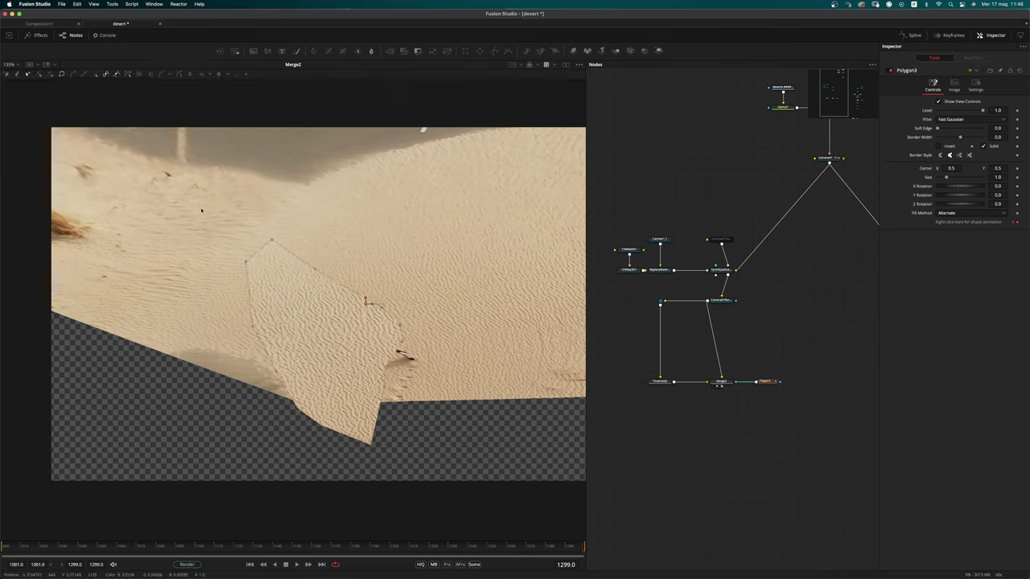
{"action": "key", "text": "ctrl+a"}
{"action": "key", "text": "shift+s"}
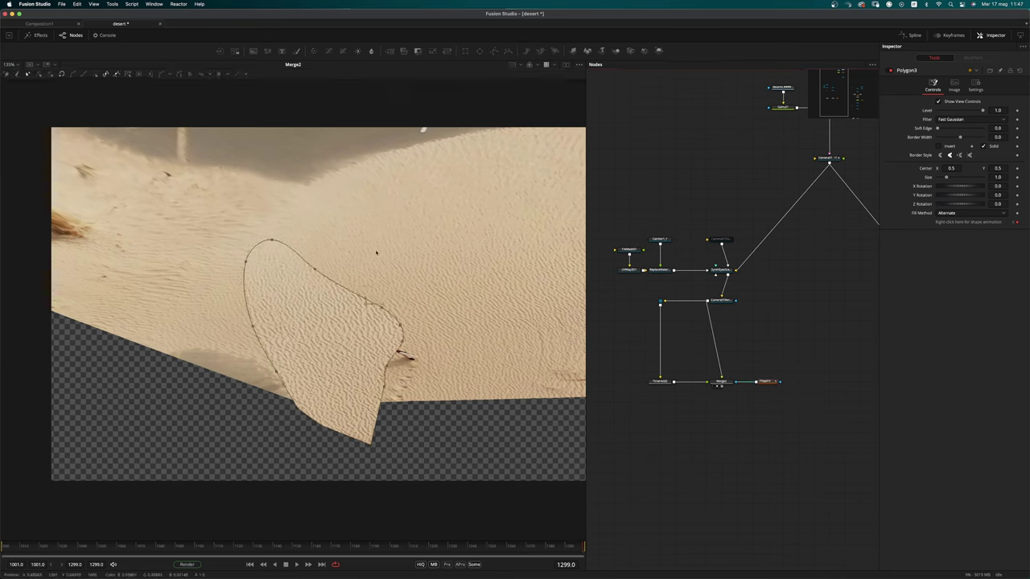
{"action": "left_click", "coordinate": [661, 468]}
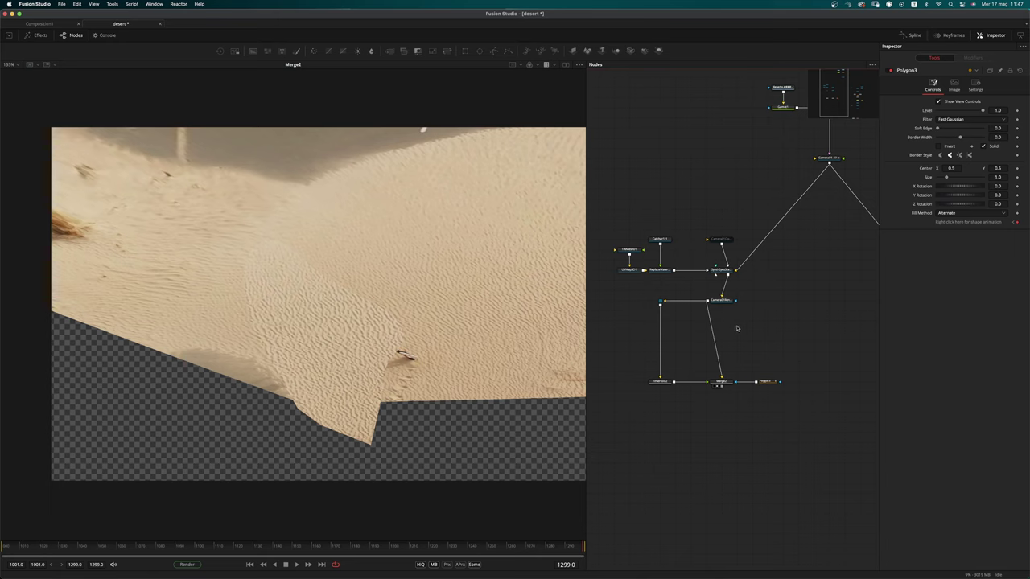
Set the Polygon3 mask's Soft Edge to 0.00452
{"action": "left_click", "coordinate": [763, 382]}
{"action": "left_click_drag", "start_coordinate": [937, 129], "coordinate": [948, 130]}
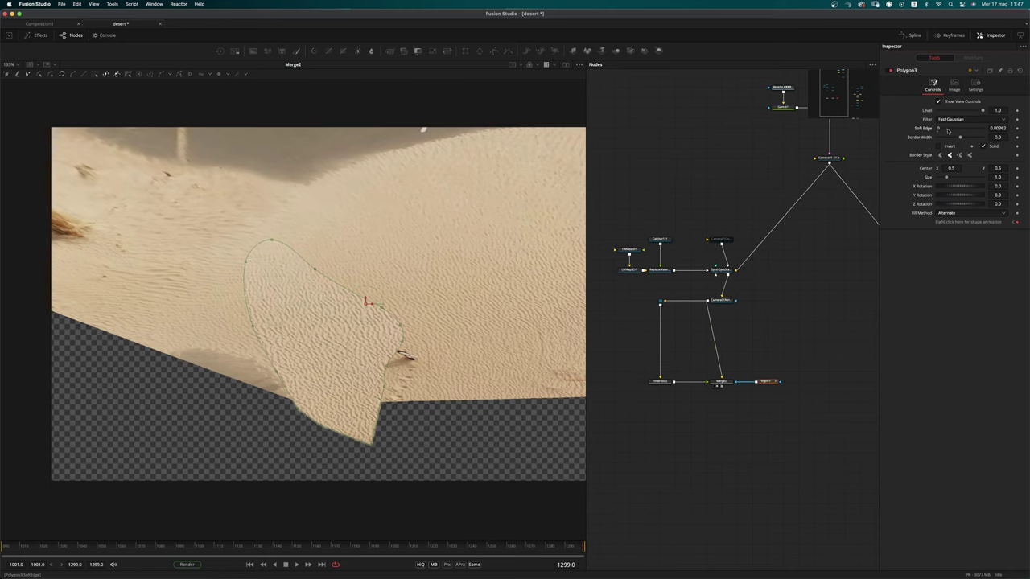
{"action": "left_click", "coordinate": [673, 487]}
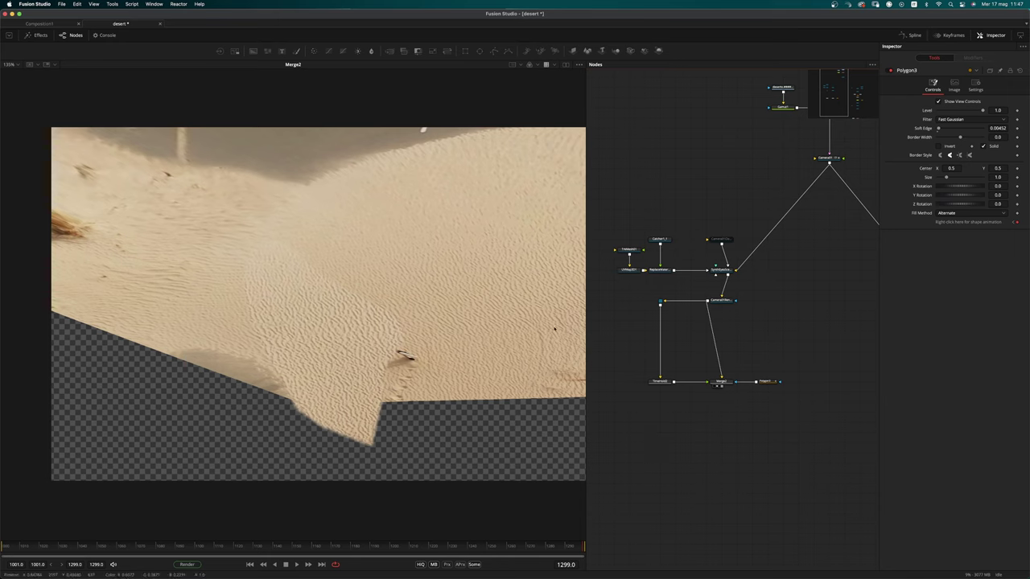
Move TimeHold2 up and insert a Brightness / Contrast node between it and Merge2
{"action": "left_click_drag", "start_coordinate": [660, 381], "coordinate": [666, 355]}
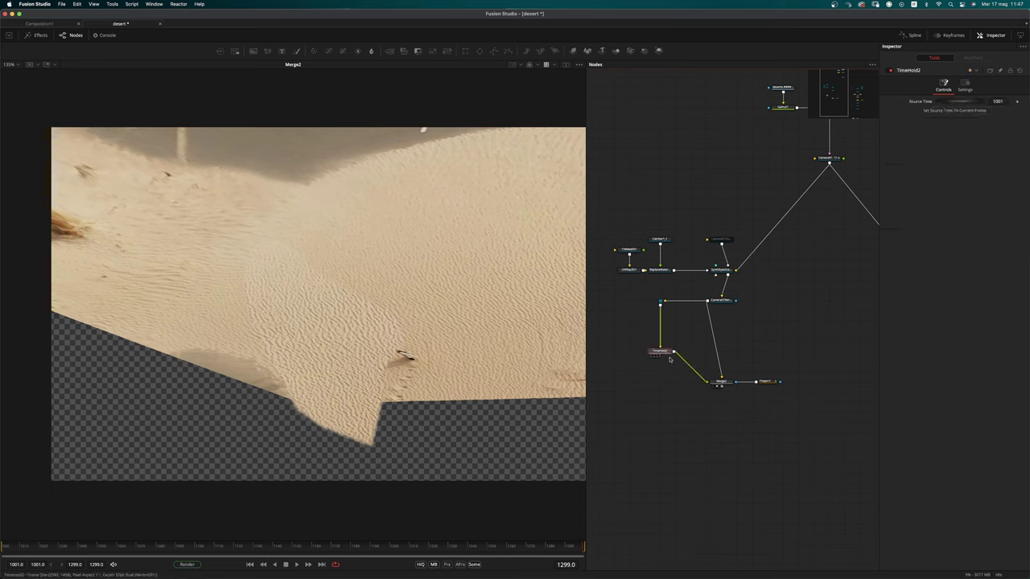
{"action": "key", "text": "shift+space"}
{"action": "type", "text": "bc"}
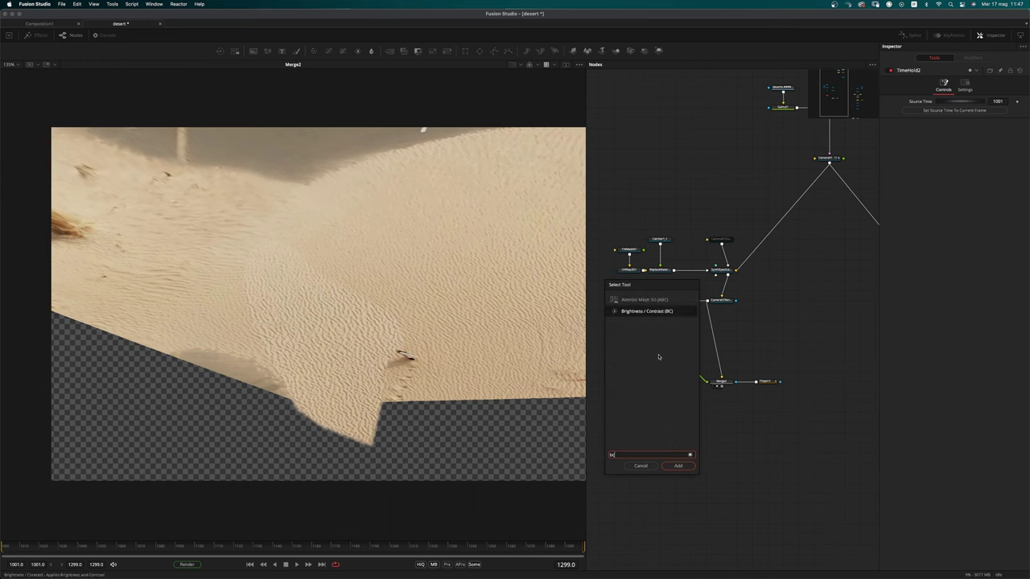
{"action": "key", "text": "Return"}
Match the patch's colour at frame 1299 in BrightnessContrast2 with Gain 0.977, Gamma 0.97, Contrast -0.111 and Saturation 1.203
{"action": "left_click", "coordinate": [249, 564]}
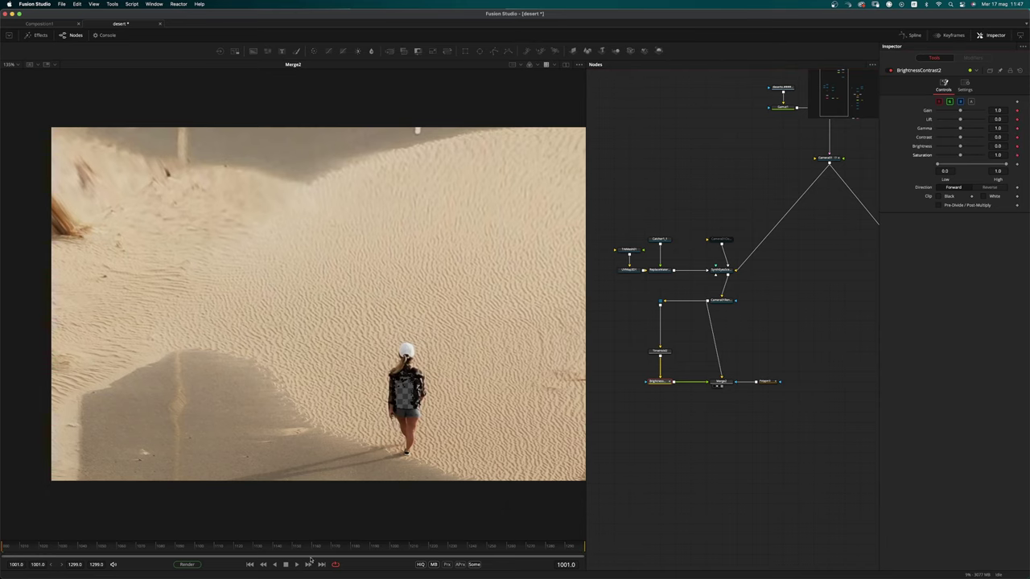
{"action": "left_click", "coordinate": [321, 564]}
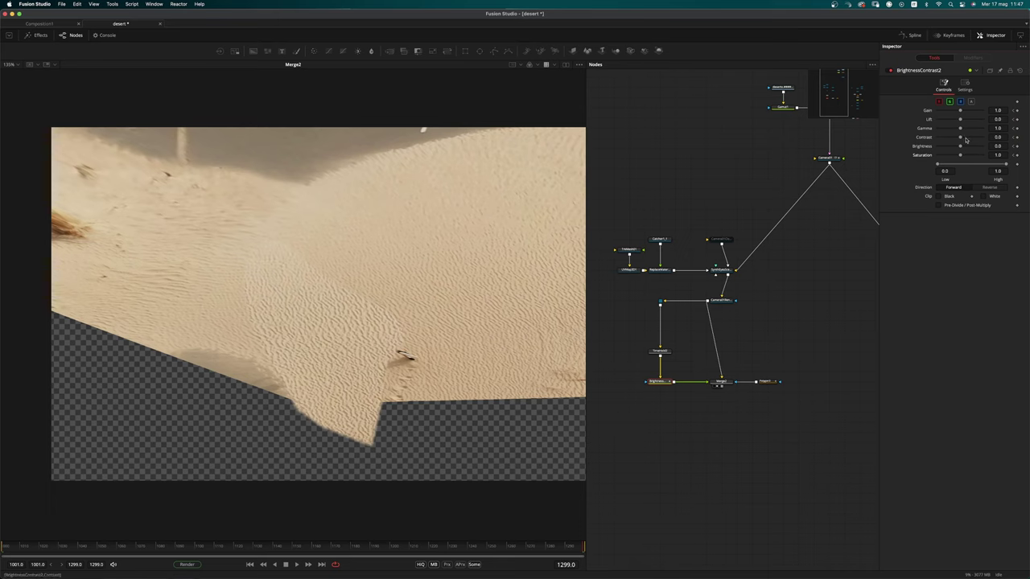
{"action": "left_click_drag", "start_coordinate": [958, 138], "coordinate": [958, 113]}
{"action": "scroll", "coordinate": [370, 306], "scroll_direction": "up", "scroll_amount": 1, "text": "super"}
{"action": "middle_click_drag", "start_coordinate": [396, 317], "coordinate": [331, 283]}
Move the TimeHold2, BrightnessContrast2, Merge2 and Polygon3 nodes lower in the graph, with the router and TimeHold2 branch shifted outward
{"action": "left_click_drag", "start_coordinate": [634, 425], "coordinate": [809, 339]}
{"action": "left_click_drag", "start_coordinate": [731, 383], "coordinate": [732, 414]}
{"action": "left_click_drag", "start_coordinate": [622, 288], "coordinate": [655, 412]}
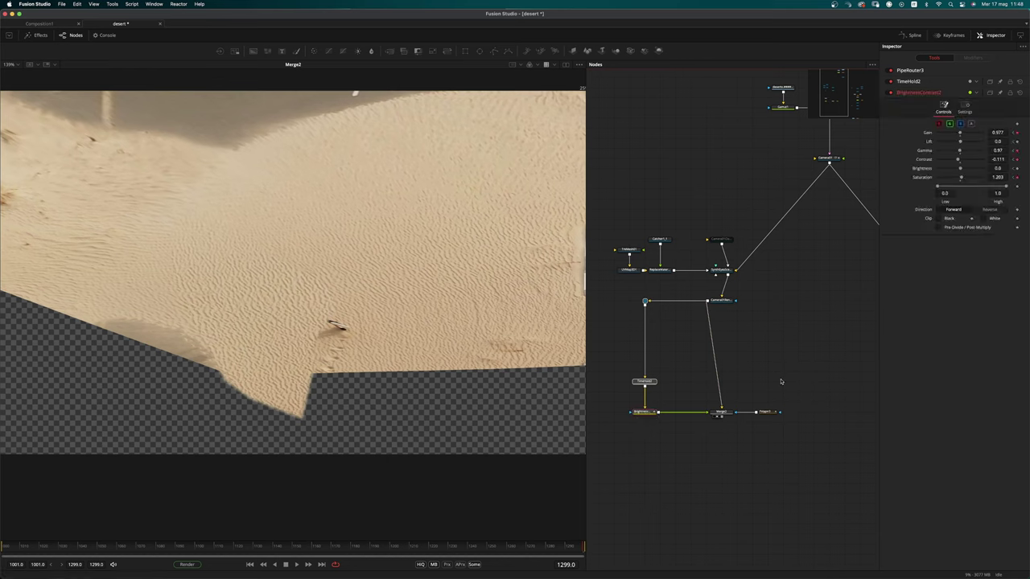
{"action": "left_click_drag", "start_coordinate": [609, 360], "coordinate": [823, 459]}
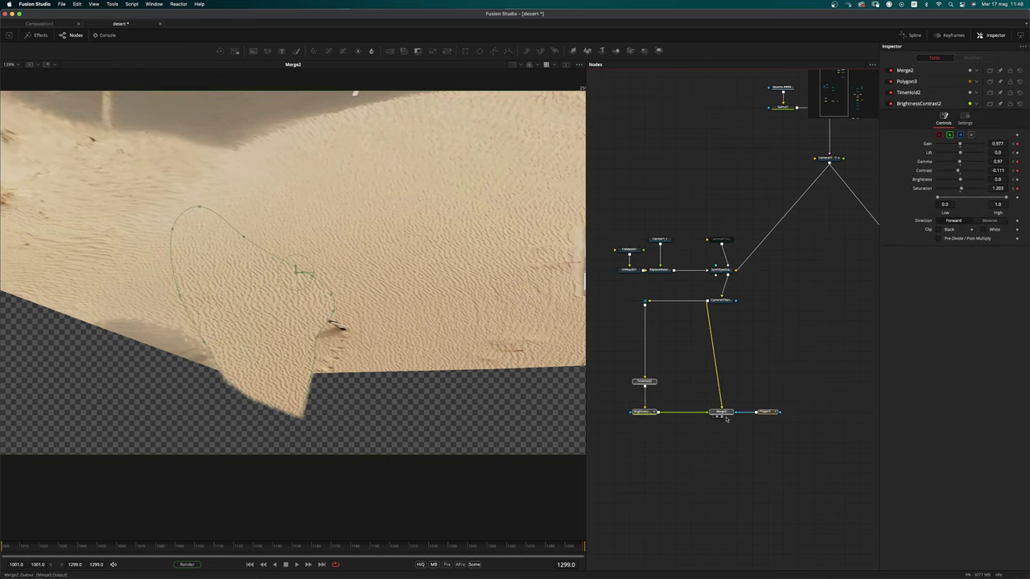
{"action": "left_click_drag", "start_coordinate": [723, 412], "coordinate": [723, 422]}
{"action": "left_click", "coordinate": [745, 372]}
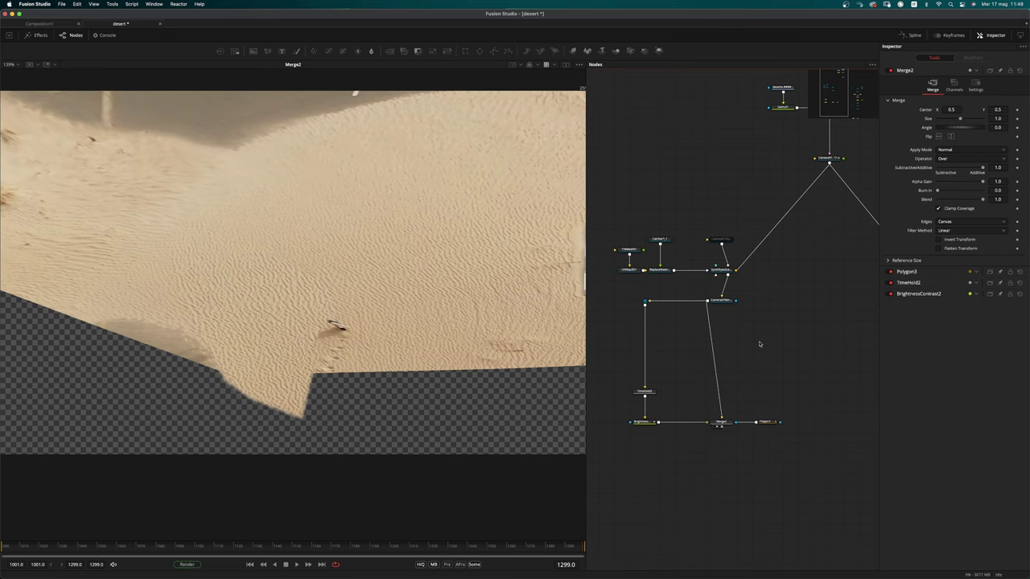
Add an unconnected Transform node in the free space beside the renderer branch
{"action": "key", "text": "shift+space"}
{"action": "type", "text": "tra"}
{"action": "key", "text": "Down"}
{"action": "key", "text": "Down"}
{"action": "key", "text": "Down"}
{"action": "key", "text": "Return"}
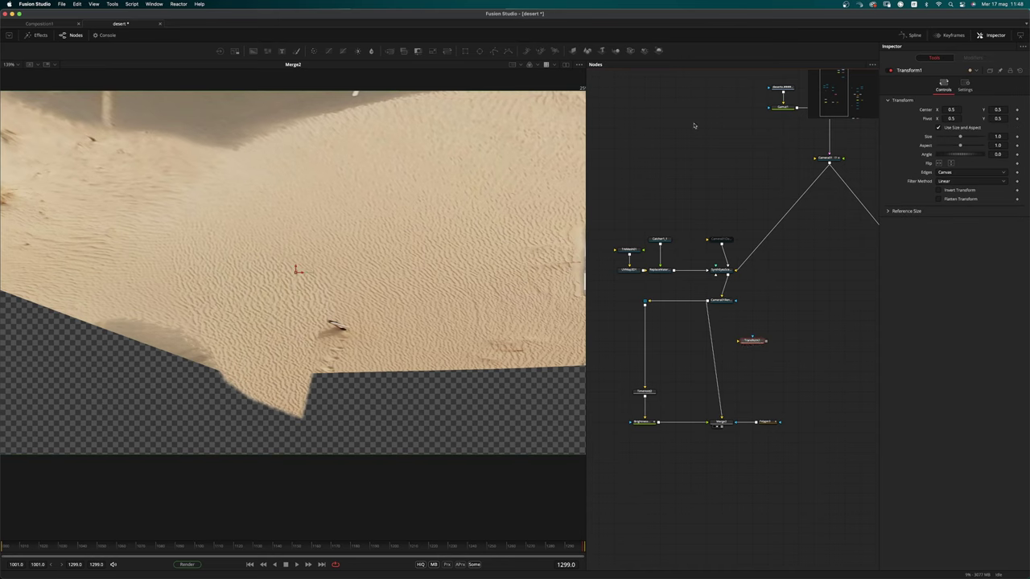
Feed the camera renderer into Transform1 and merge it over the renderer output ahead of Merge2, keeping the router connected to the renderer
{"action": "left_click_drag", "start_coordinate": [751, 342], "coordinate": [687, 355]}
{"action": "left_click_drag", "start_coordinate": [704, 353], "coordinate": [714, 314]}
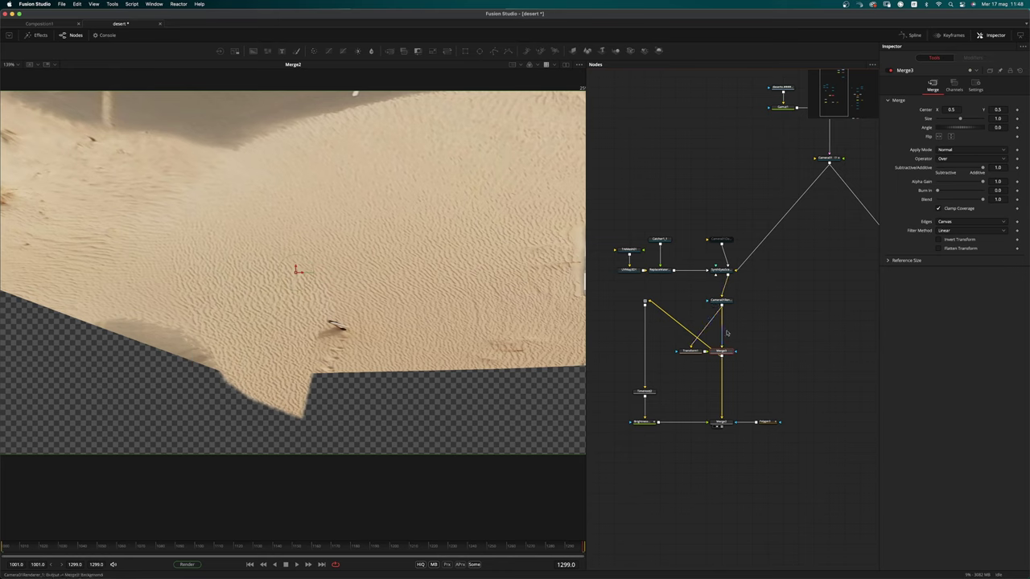
{"action": "left_click_drag", "start_coordinate": [722, 305], "coordinate": [654, 303]}
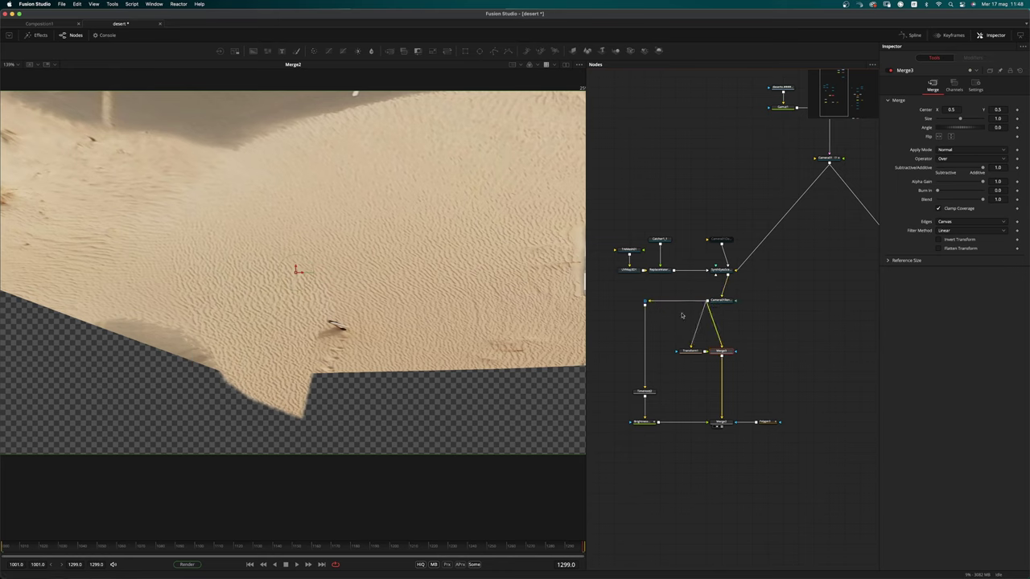
{"action": "left_click_drag", "start_coordinate": [702, 352], "coordinate": [687, 355]}
Add a Polygon node and connect it as the effect mask of Merge3
{"action": "key", "text": "shift+space"}
{"action": "type", "text": "ply"}
{"action": "key", "text": "Return"}
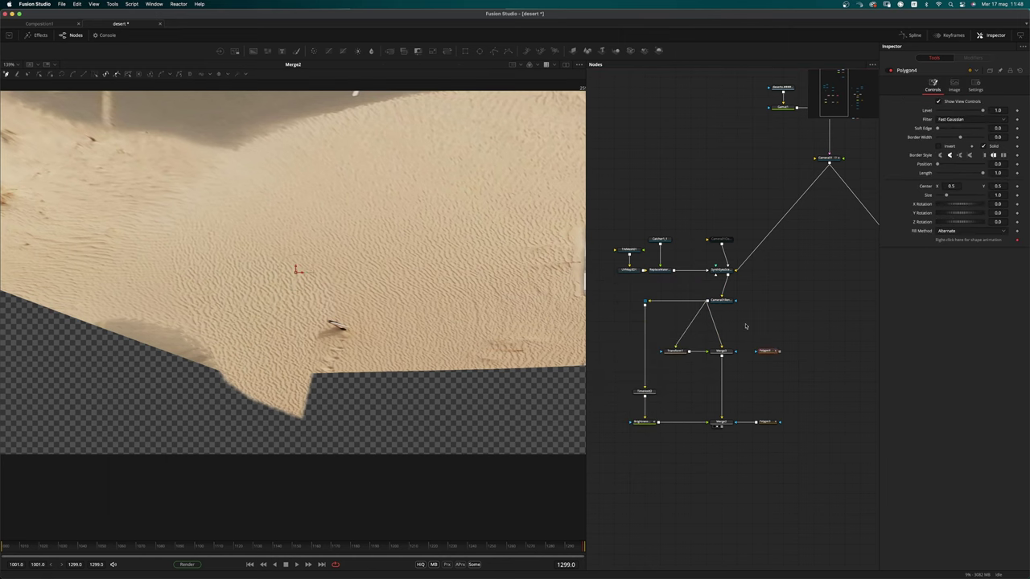
{"action": "left_click_drag", "start_coordinate": [779, 352], "coordinate": [722, 351]}
Draw a closed polygon mask loosely around the woman at frame 1001 and view Merge3
{"action": "left_click", "coordinate": [249, 563]}
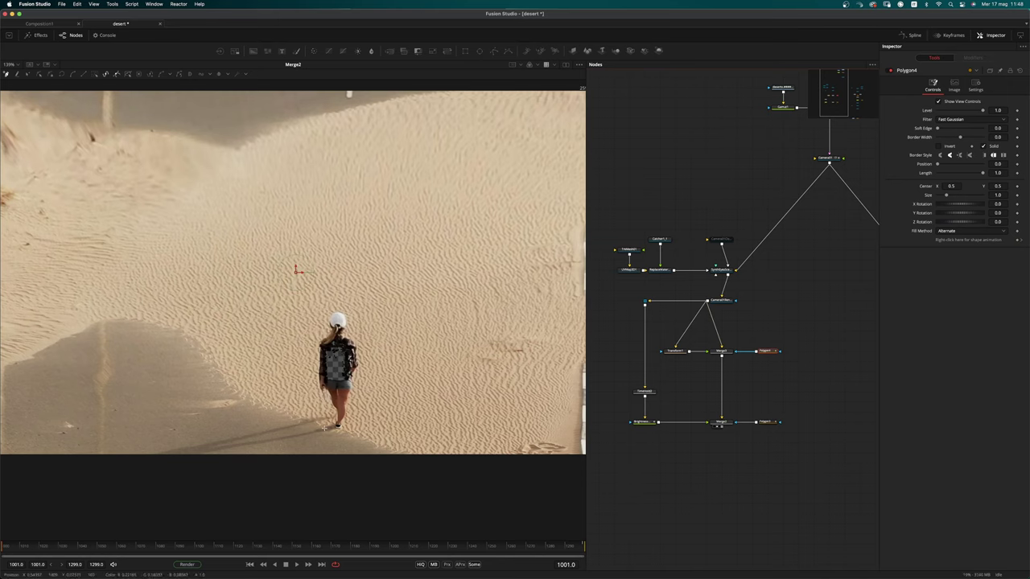
{"action": "left_click_drag", "start_coordinate": [304, 371], "coordinate": [314, 310]}
{"action": "mouse_move", "coordinate": [370, 332]}
{"action": "left_mouse_down"}
{"action": "mouse_move", "coordinate": [360, 430]}
{"action": "mouse_move", "coordinate": [327, 431]}
{"action": "left_mouse_up"}
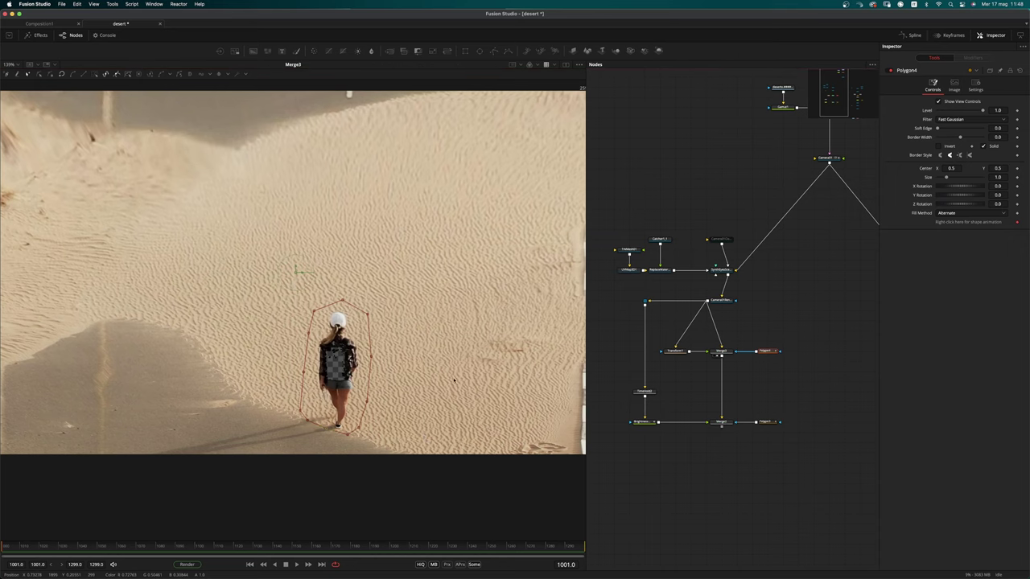
Shift Transform1's Center X to 0.413692 to cover the woman with clean sand, and check Merge2 at frame 1299
{"action": "left_click", "coordinate": [675, 351]}
{"action": "left_click", "coordinate": [675, 352]}
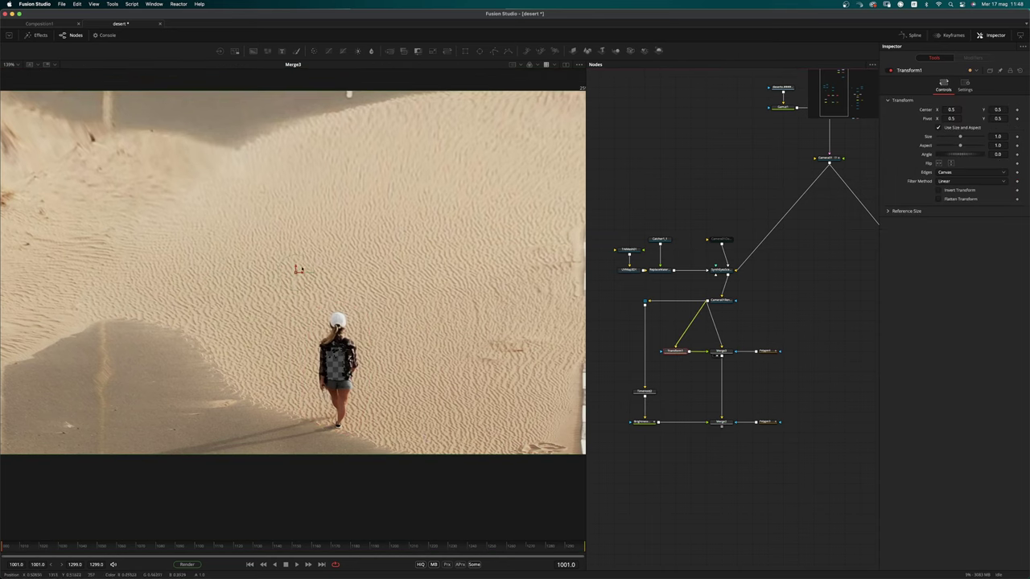
{"action": "left_click_drag", "start_coordinate": [297, 275], "coordinate": [248, 290]}
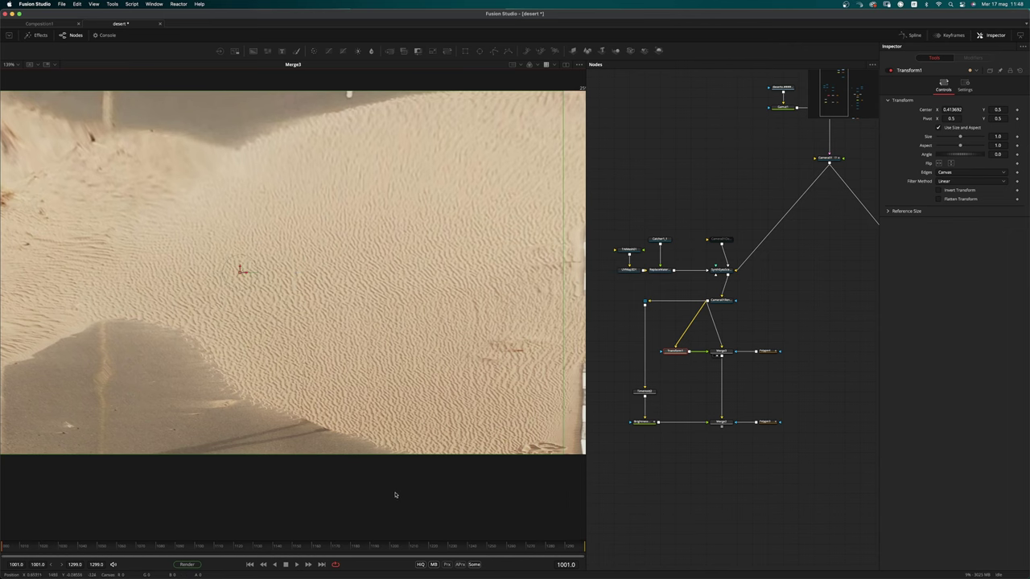
{"action": "left_click", "coordinate": [580, 547]}
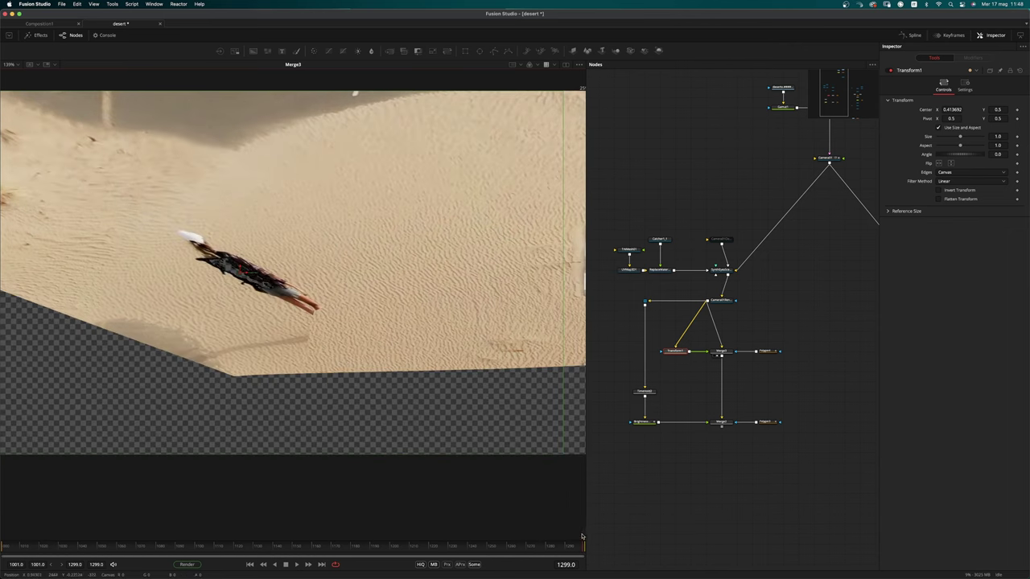
{"action": "left_click", "coordinate": [716, 426]}
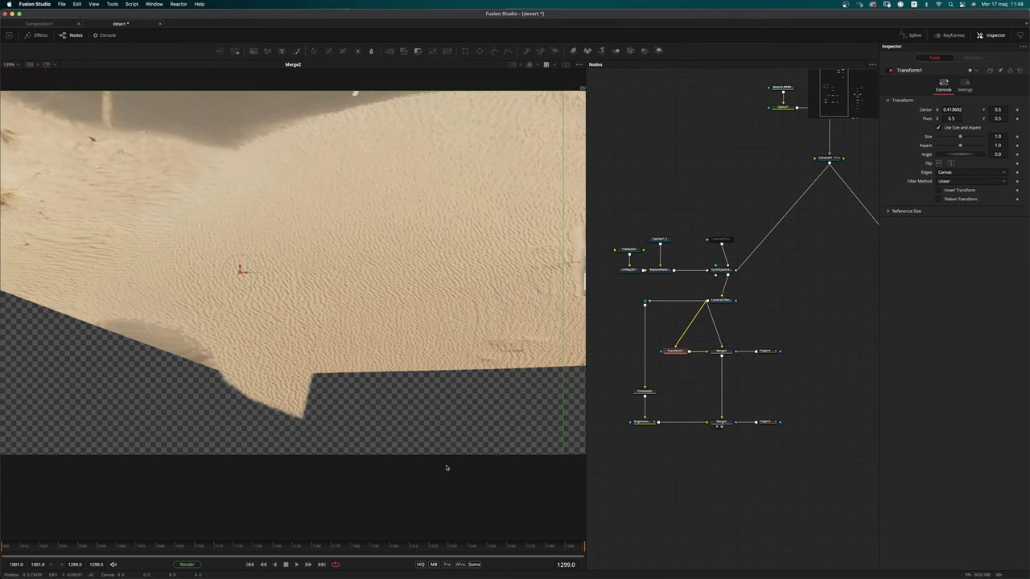
Smooth all points of the Polygon4 mask and remove its shape animation
{"action": "left_click", "coordinate": [808, 367]}
{"action": "left_click", "coordinate": [773, 353]}
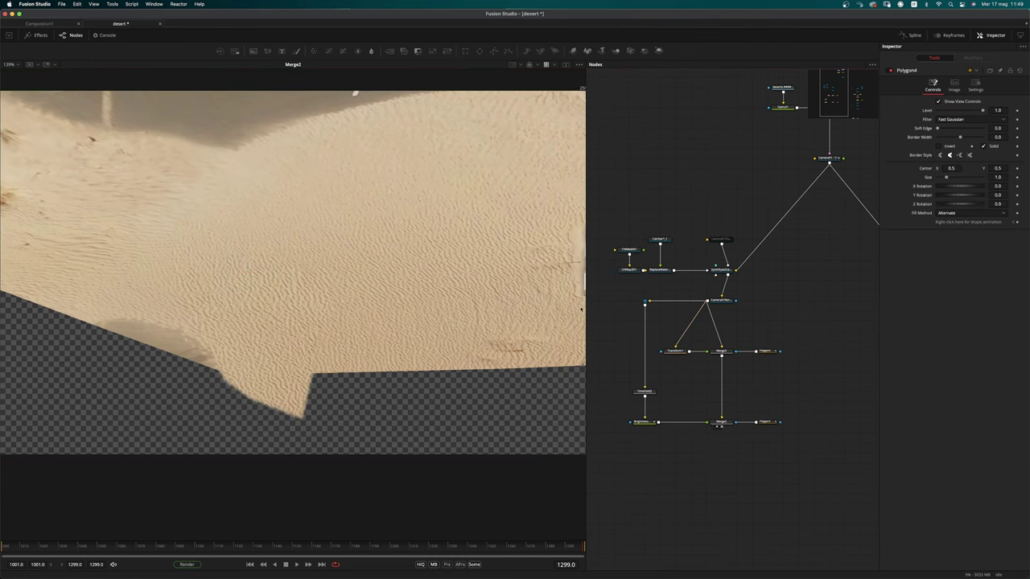
{"action": "scroll", "coordinate": [413, 325], "scroll_direction": "up", "scroll_amount": 3, "text": "ctrl"}
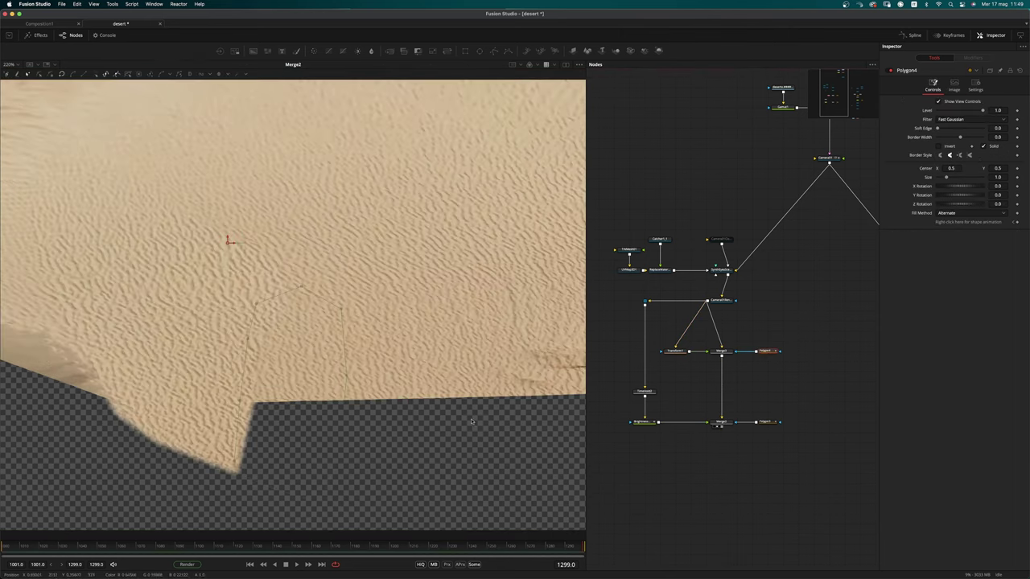
{"action": "key", "text": "super+a"}
{"action": "key", "text": "shift+s"}
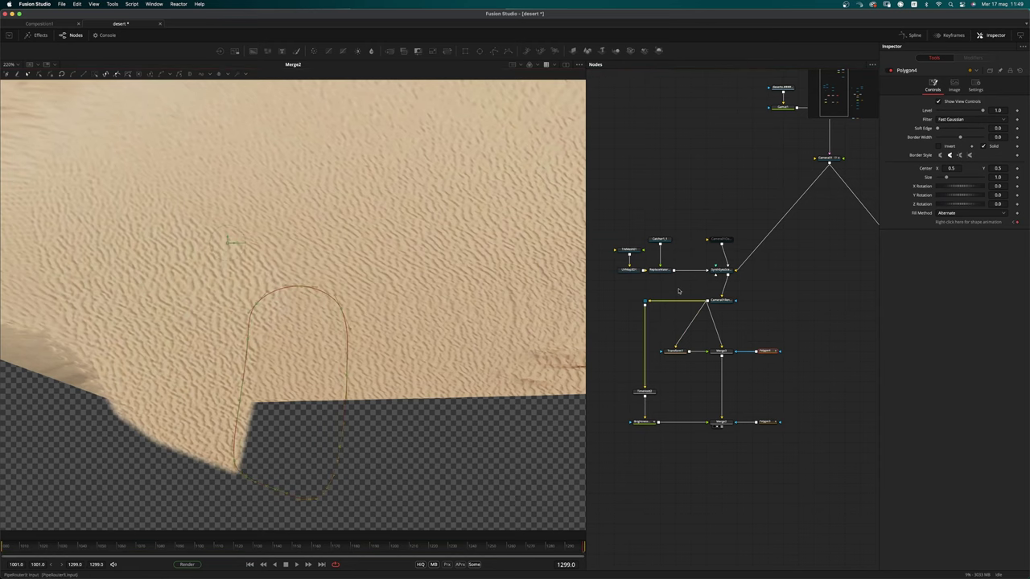
{"action": "right_click", "coordinate": [963, 222]}
{"action": "left_click", "coordinate": [982, 309]}
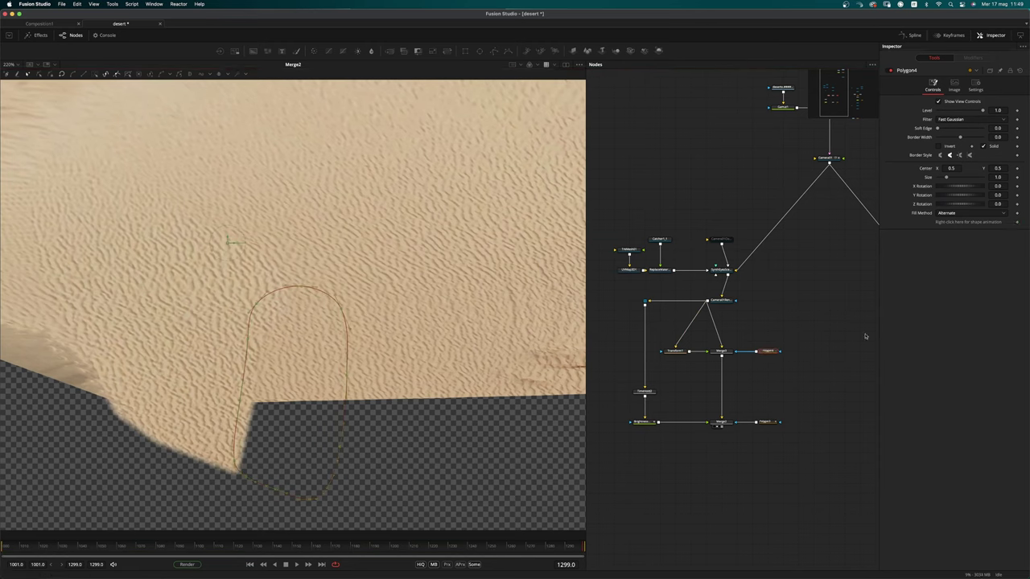
Set the Polygon4 mask's Soft Edge to 0.0052 and return to frame 1001 to check the composite
{"action": "left_click", "coordinate": [807, 334]}
{"action": "left_click", "coordinate": [767, 350]}
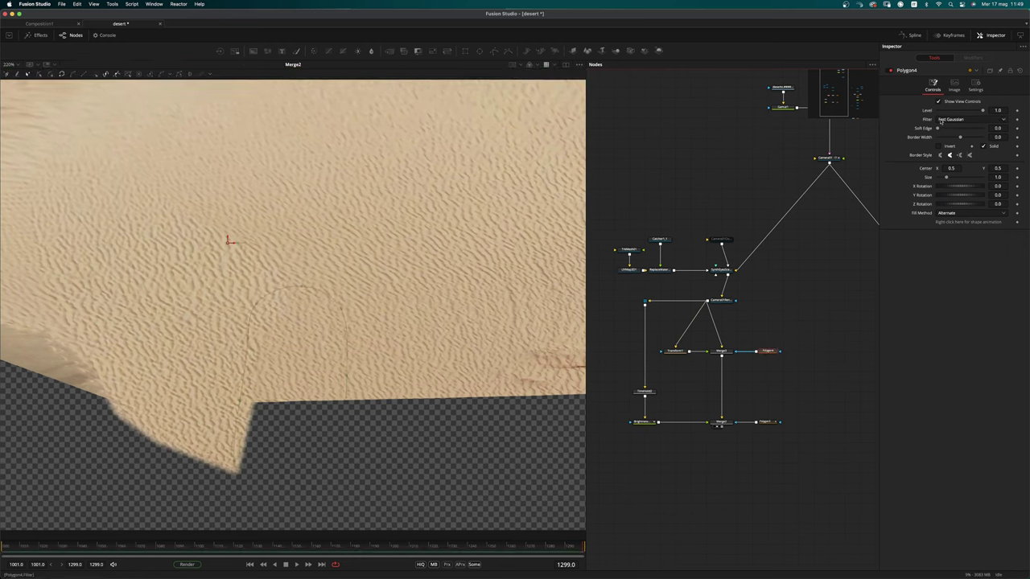
{"action": "left_click_drag", "start_coordinate": [938, 129], "coordinate": [945, 131]}
{"action": "left_click_drag", "start_coordinate": [953, 132], "coordinate": [950, 133]}
{"action": "left_click", "coordinate": [818, 292]}
{"action": "scroll", "coordinate": [390, 345], "scroll_direction": "down", "scroll_amount": 4, "text": "super"}
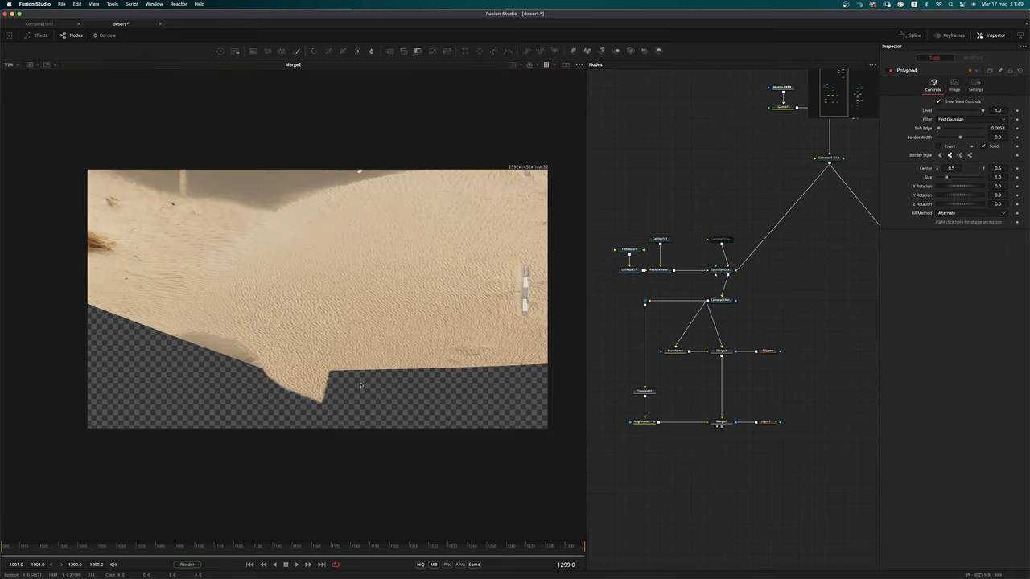
{"action": "middle_click_drag", "start_coordinate": [389, 402], "coordinate": [386, 410]}
{"action": "left_click", "coordinate": [252, 565]}
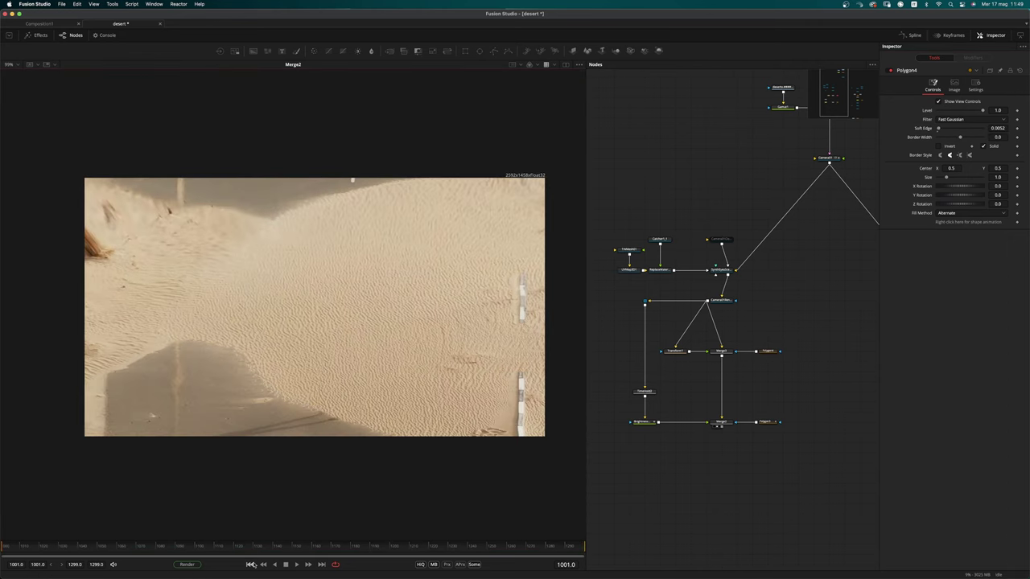
Compare the Merge2 composite at frames 1001 and 1299, and remove the shape animation of the Polygon3 mask
{"action": "left_click", "coordinate": [321, 565]}
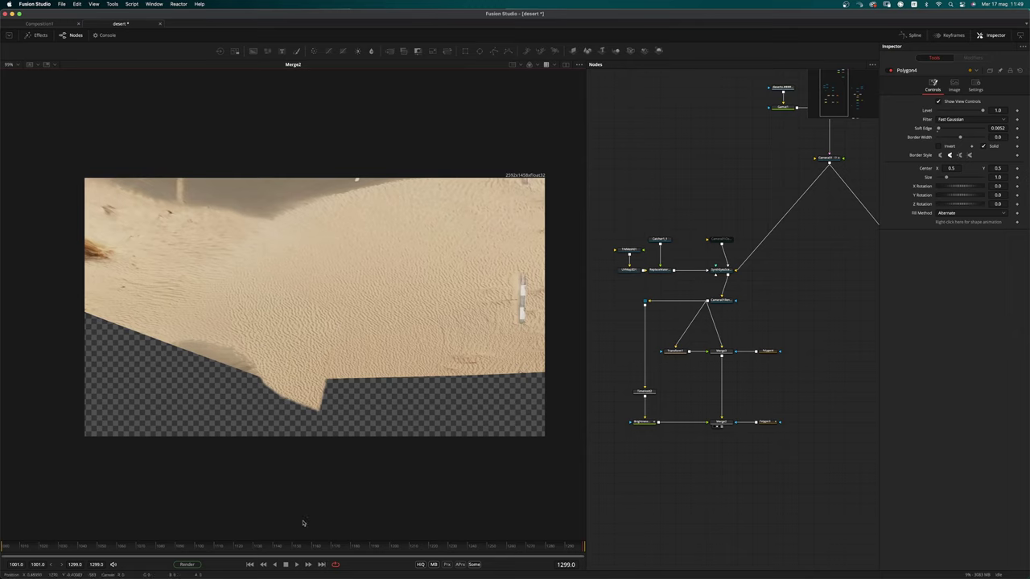
{"action": "scroll", "coordinate": [343, 353], "scroll_direction": "up", "scroll_amount": 4, "text": "super"}
{"action": "left_click", "coordinate": [249, 565]}
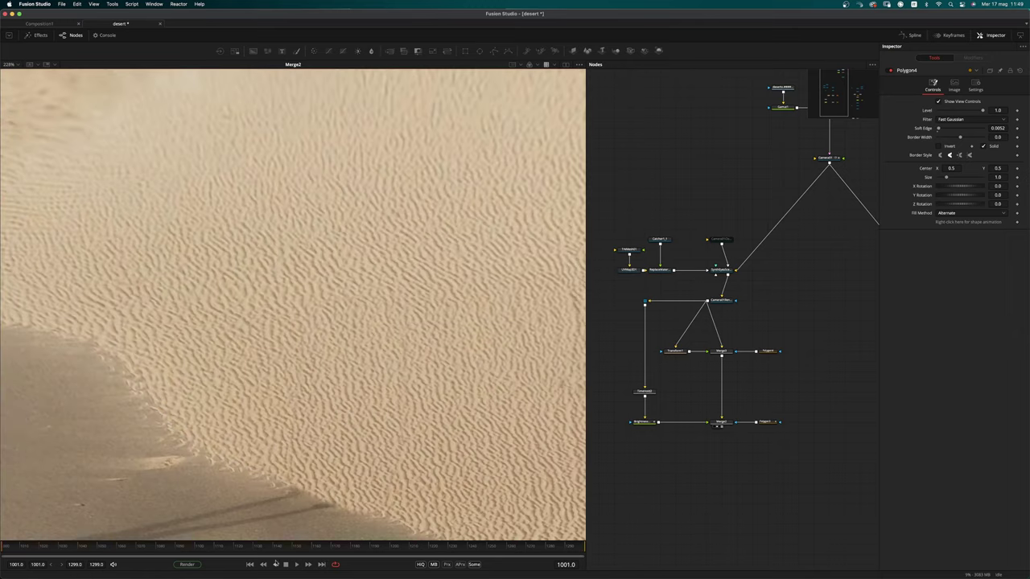
{"action": "left_click", "coordinate": [320, 564]}
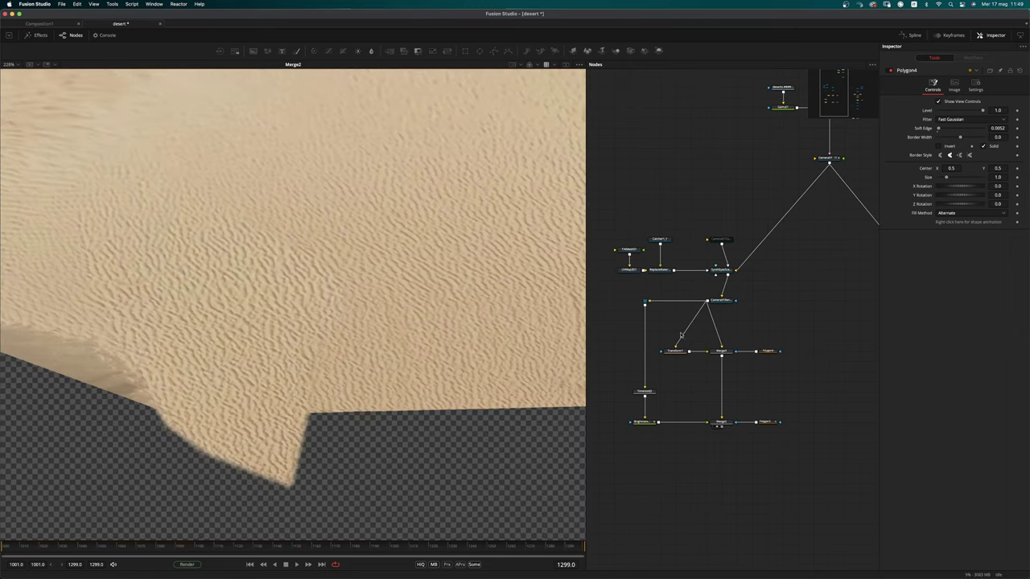
{"action": "left_click", "coordinate": [766, 422]}
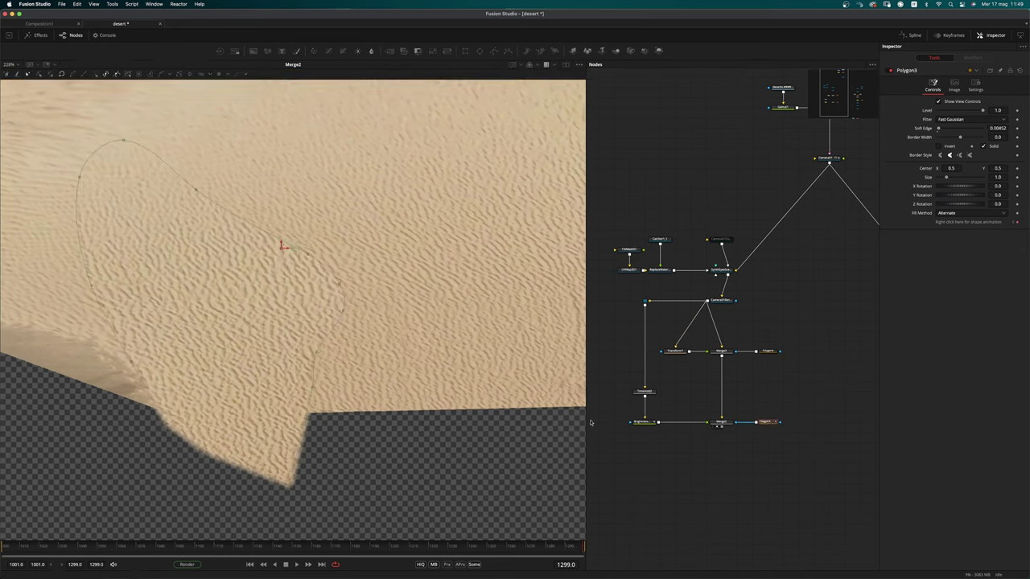
{"action": "right_click", "coordinate": [967, 222]}
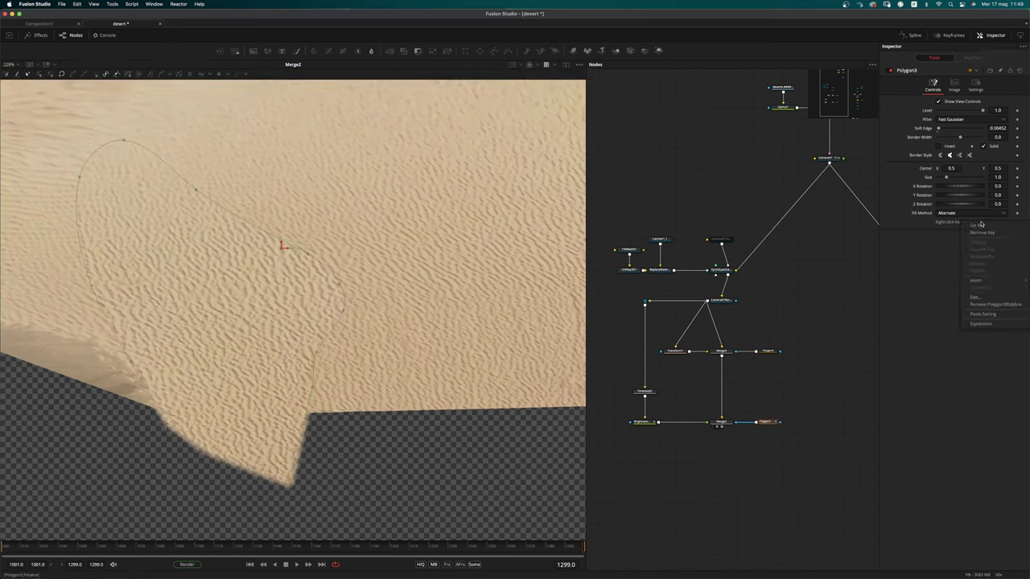
{"action": "left_click", "coordinate": [992, 305]}
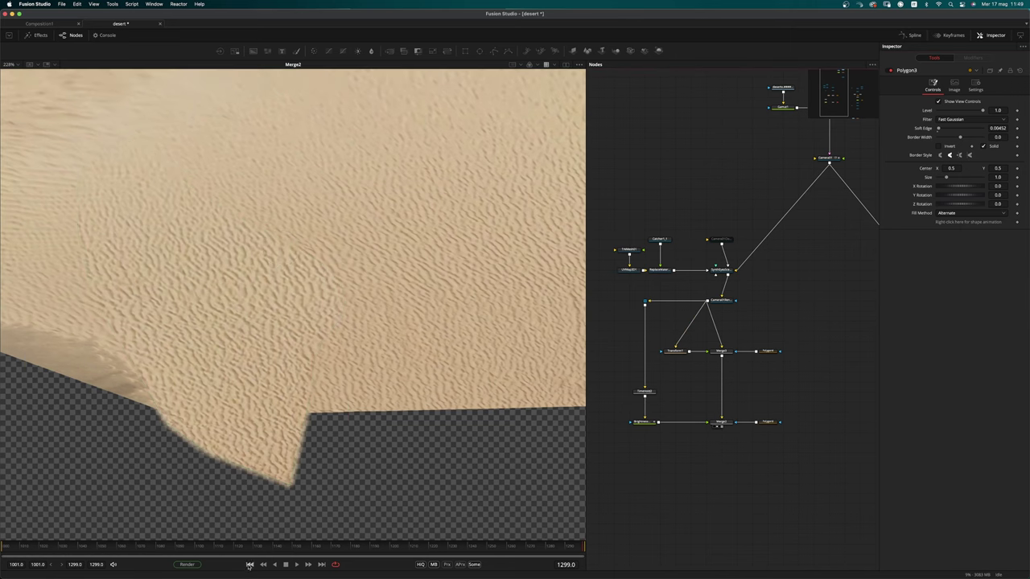
Examine the patched sand on Merge2 by switching repeatedly between frames 1001 and 1299, both overall and close up
{"action": "left_click", "coordinate": [250, 565]}
{"action": "left_click", "coordinate": [321, 564]}
{"action": "left_click", "coordinate": [249, 565]}
{"action": "left_click", "coordinate": [321, 563]}
{"action": "scroll", "coordinate": [330, 365], "scroll_direction": "down", "scroll_amount": 5}
{"action": "scroll", "coordinate": [348, 369], "scroll_direction": "down", "scroll_amount": 2}
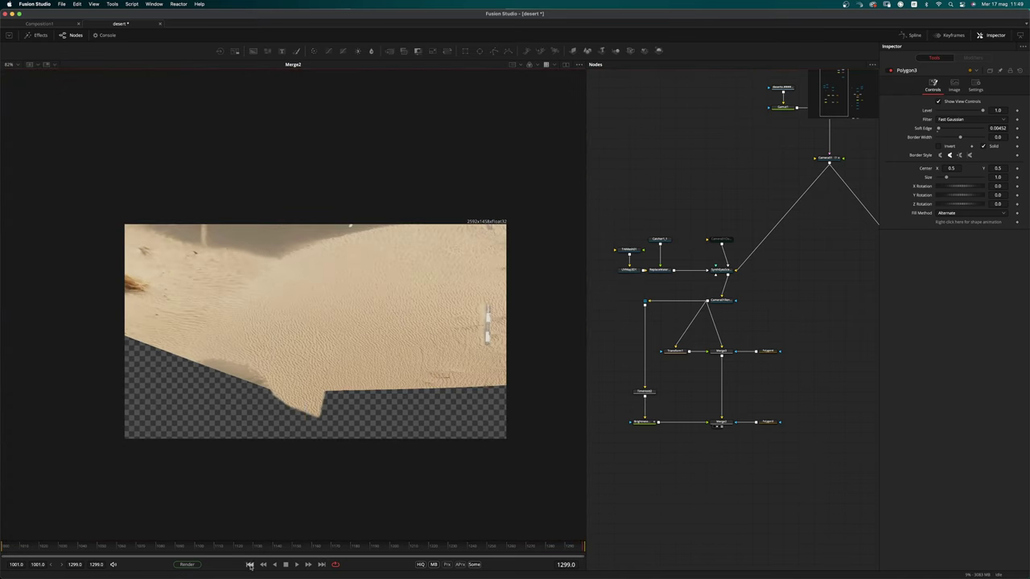
{"action": "left_click", "coordinate": [249, 565]}
{"action": "left_click", "coordinate": [321, 565]}
{"action": "left_click", "coordinate": [249, 564]}
{"action": "left_click", "coordinate": [321, 565]}
{"action": "left_click", "coordinate": [248, 564]}
{"action": "left_click", "coordinate": [320, 564]}
{"action": "left_click", "coordinate": [250, 567]}
{"action": "left_click", "coordinate": [322, 566]}
{"action": "scroll", "coordinate": [316, 396], "scroll_direction": "up", "scroll_amount": 3}
{"action": "left_click", "coordinate": [249, 565]}
{"action": "left_click", "coordinate": [321, 564]}
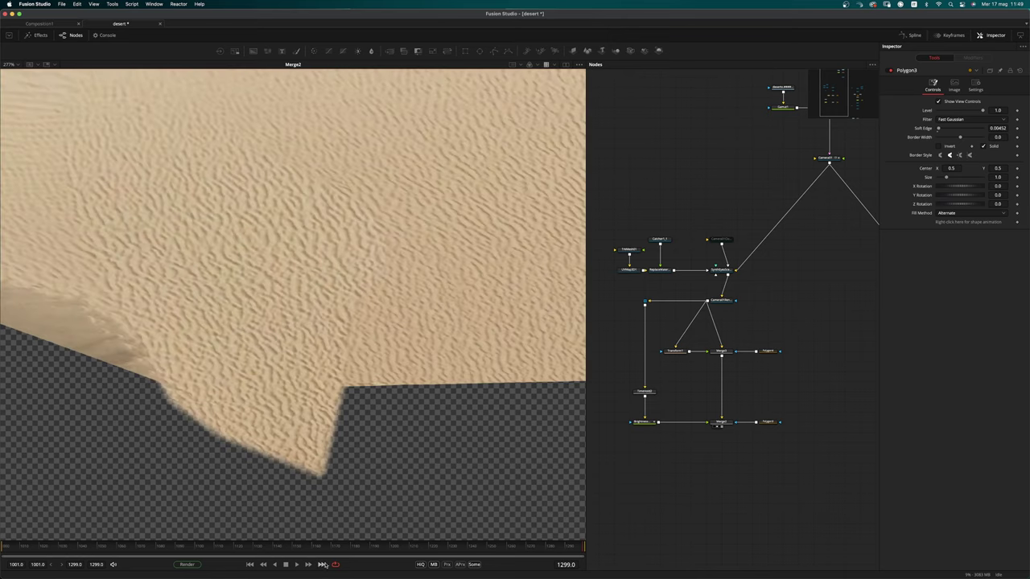
Reshape the Polygon3 mask at frame 1299, pulling its edge points inward beside the notch and deleting a surplus point
{"action": "left_click", "coordinate": [768, 422]}
{"action": "left_click", "coordinate": [348, 353]}
{"action": "left_click_drag", "start_coordinate": [348, 352], "coordinate": [326, 373]}
{"action": "left_click", "coordinate": [331, 330]}
{"action": "left_click_drag", "start_coordinate": [385, 262], "coordinate": [351, 268]}
{"action": "left_click_drag", "start_coordinate": [382, 231], "coordinate": [331, 185]}
{"action": "left_click_drag", "start_coordinate": [345, 224], "coordinate": [361, 227]}
{"action": "left_click", "coordinate": [351, 266]}
{"action": "key", "text": "Delete"}
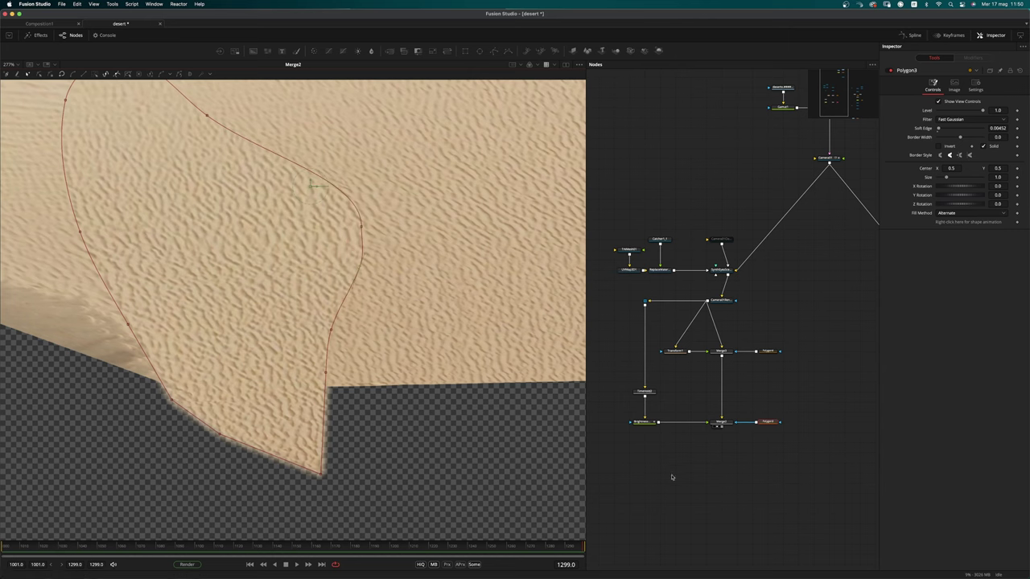
{"action": "left_click", "coordinate": [671, 478]}
{"action": "scroll", "coordinate": [373, 234], "scroll_direction": "down", "scroll_amount": 5}
{"action": "scroll", "coordinate": [363, 225], "scroll_direction": "up", "scroll_amount": 3}
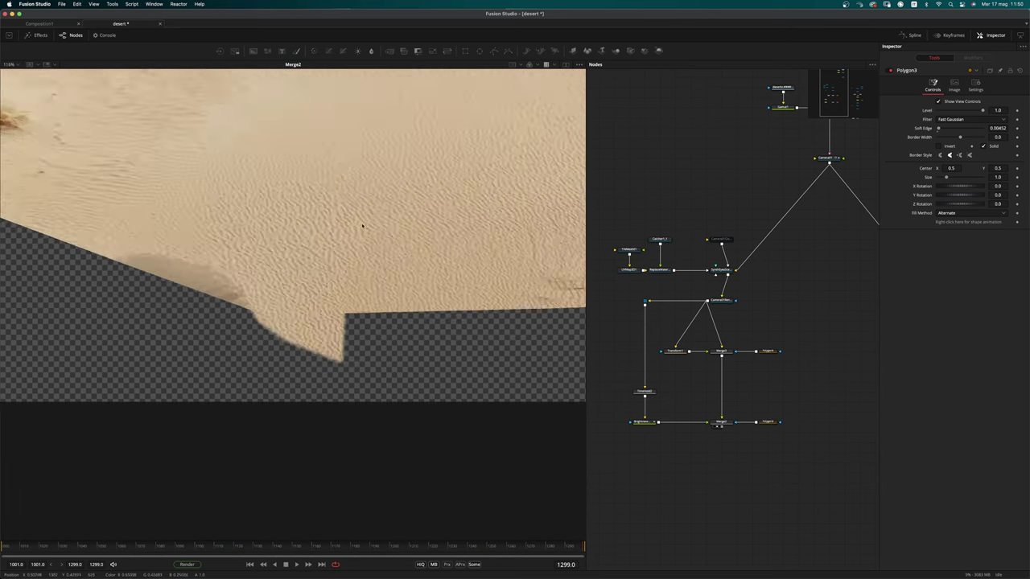
Add a second Brightness/Contrast after BrightnessContrast2 with Gain 1.032, Lift -0.006, Gamma 0.883, Contrast -0.106 and Saturation 1.044
{"action": "left_click_drag", "start_coordinate": [645, 421], "coordinate": [648, 388]}
{"action": "key", "text": "shift+space"}
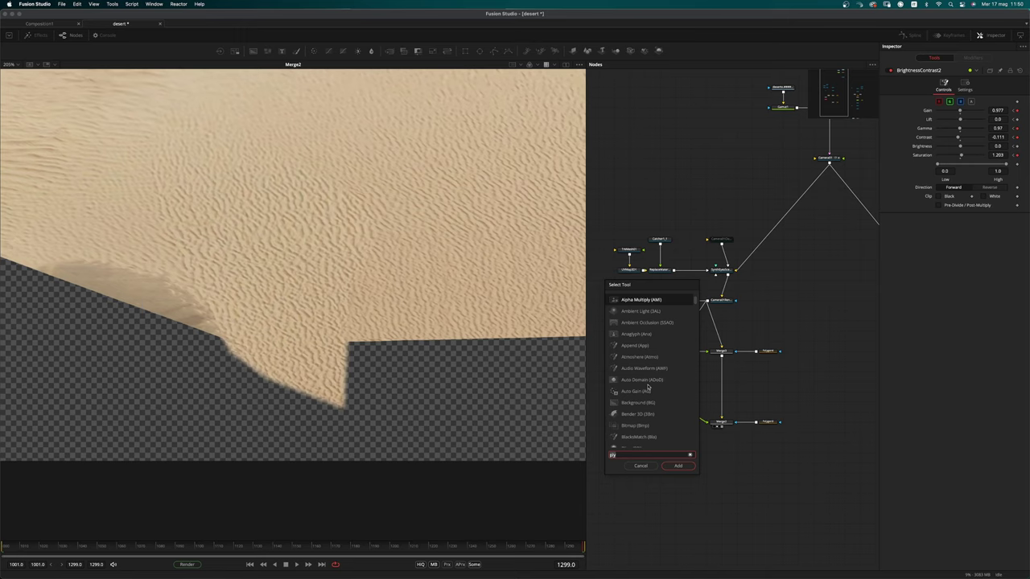
{"action": "key", "text": "BackSpace"}
{"action": "key", "text": "BackSpace"}
{"action": "key", "text": "BackSpace"}
{"action": "type", "text": "bc"}
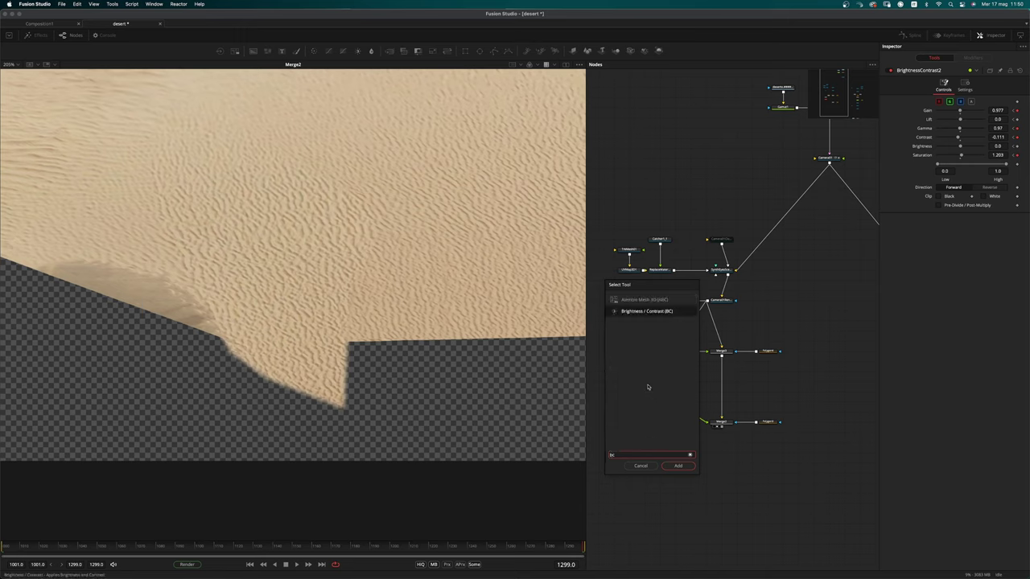
{"action": "key", "text": "Return"}
{"action": "left_click_drag", "start_coordinate": [960, 128], "coordinate": [959, 128]}
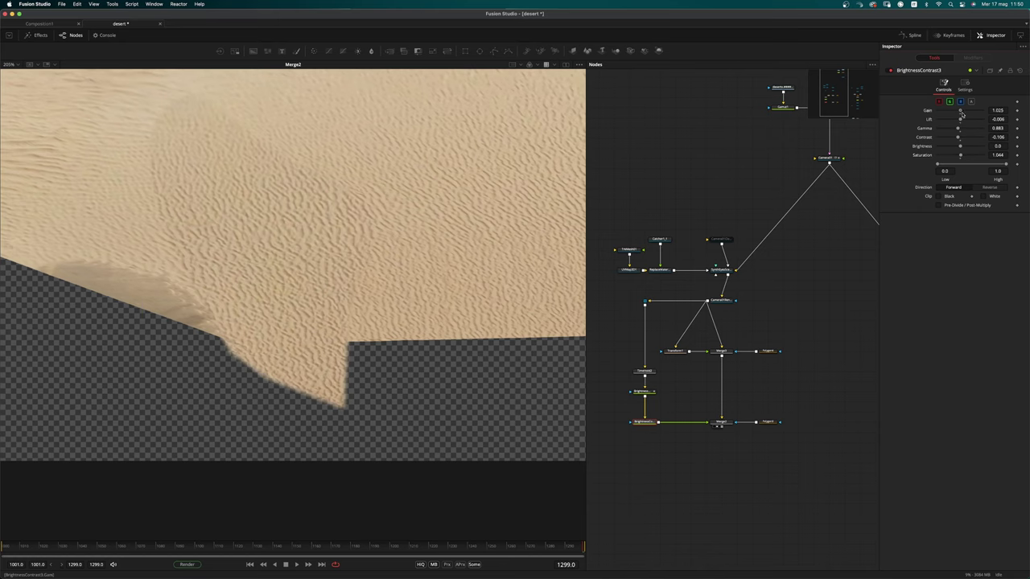
Set the Polygon3 mask's Soft Edge to 0.00281
{"action": "middle_click_drag", "start_coordinate": [752, 379], "coordinate": [744, 368]}
{"action": "left_click", "coordinate": [759, 340]}
{"action": "left_click", "coordinate": [760, 411]}
{"action": "left_click", "coordinate": [659, 385]}
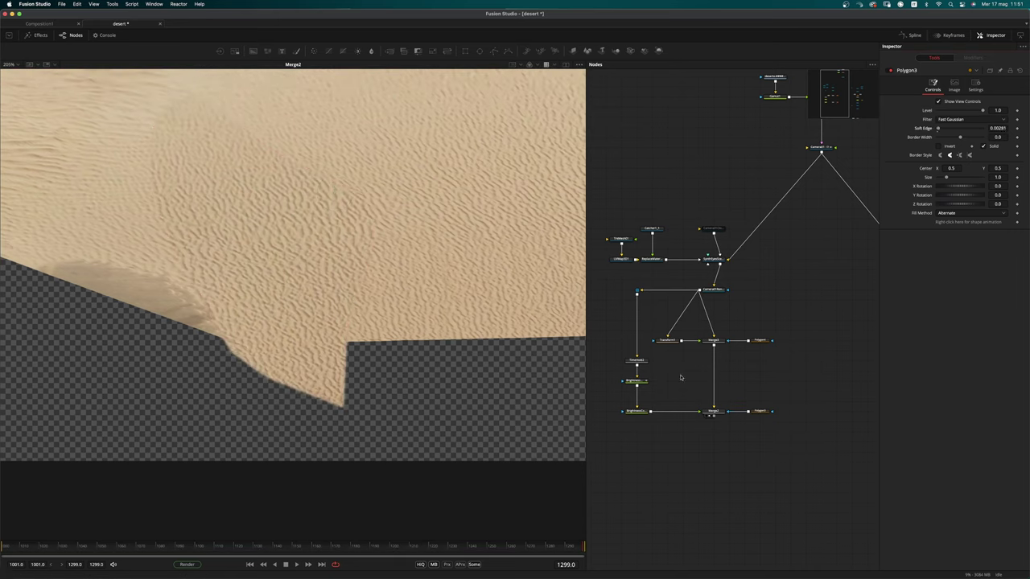
Add a new Polygon mask for BrightnessContrast3
{"action": "left_click", "coordinate": [637, 411]}
{"action": "middle_click_drag", "start_coordinate": [683, 408], "coordinate": [773, 392]}
{"action": "key", "text": "shift+space"}
{"action": "type", "text": "ply"}
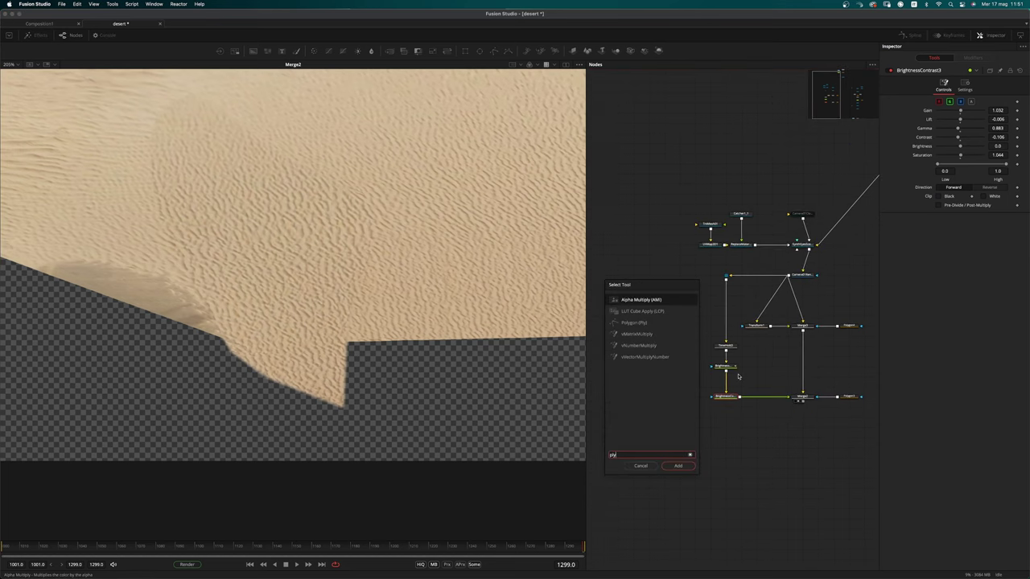
{"action": "key", "text": "Down"}
{"action": "key", "text": "Down"}
{"action": "key", "text": "Return"}
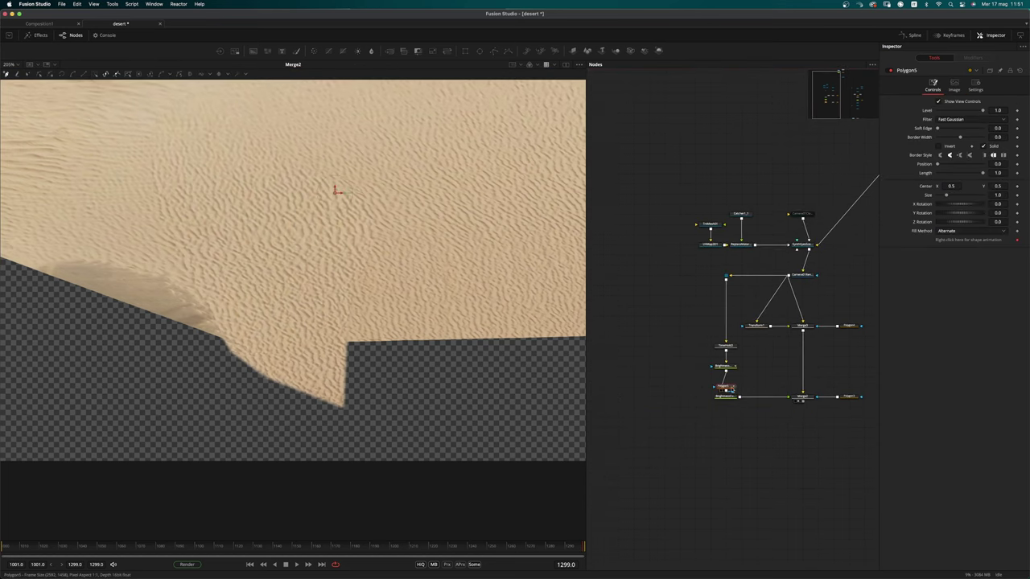
Draw a closed, smoothed Polygon5 shape around the lower part of the sand patch and set its Soft Edge to 0.0677
{"action": "scroll", "coordinate": [234, 430], "scroll_direction": "down", "scroll_amount": 2}
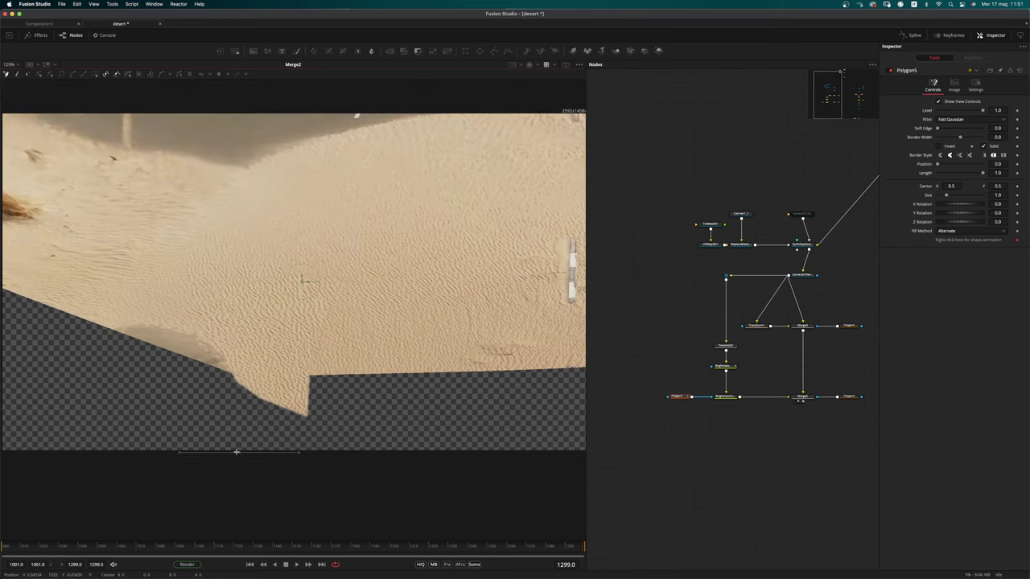
{"action": "left_click", "coordinate": [432, 420]}
{"action": "left_click", "coordinate": [360, 499]}
{"action": "left_click", "coordinate": [242, 456]}
{"action": "left_click_drag", "start_coordinate": [206, 515], "coordinate": [480, 307]}
{"action": "key", "text": "shift+s"}
{"action": "left_click", "coordinate": [691, 481]}
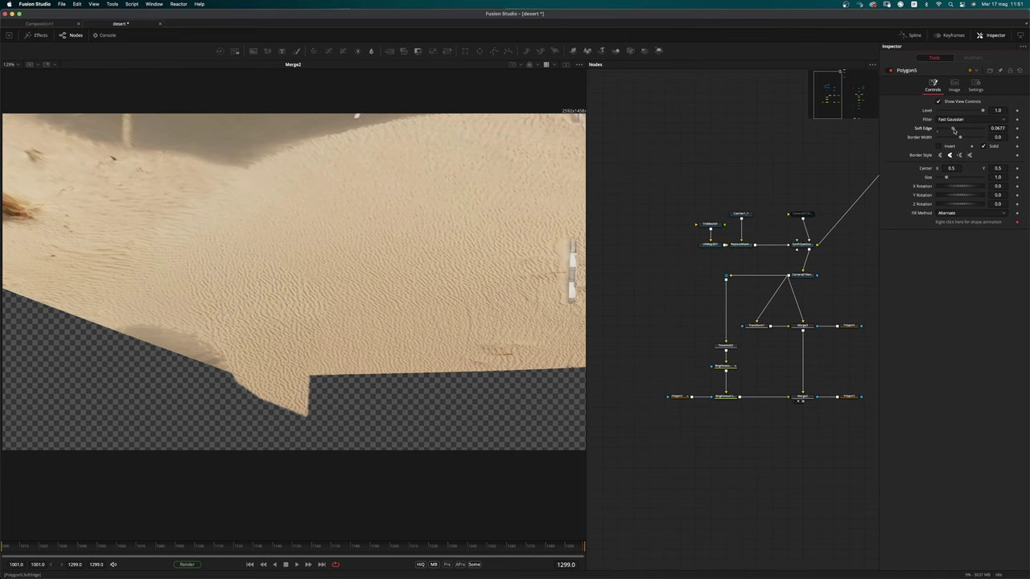
{"action": "left_click_drag", "start_coordinate": [951, 132], "coordinate": [952, 132]}
{"action": "scroll", "coordinate": [328, 278], "scroll_direction": "down", "scroll_amount": 2, "text": "super"}
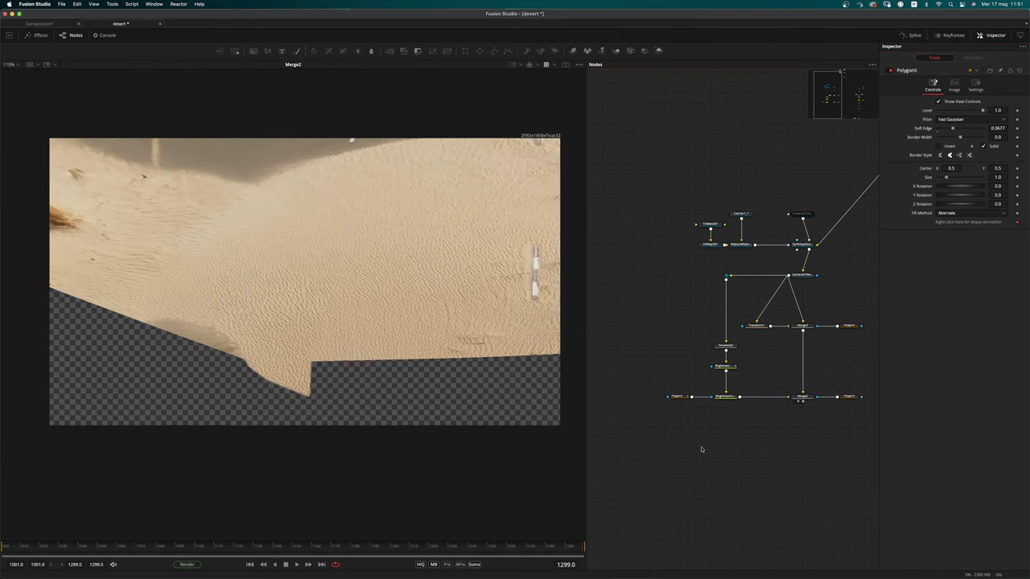
{"action": "middle_click_drag", "start_coordinate": [581, 448], "coordinate": [519, 447]}
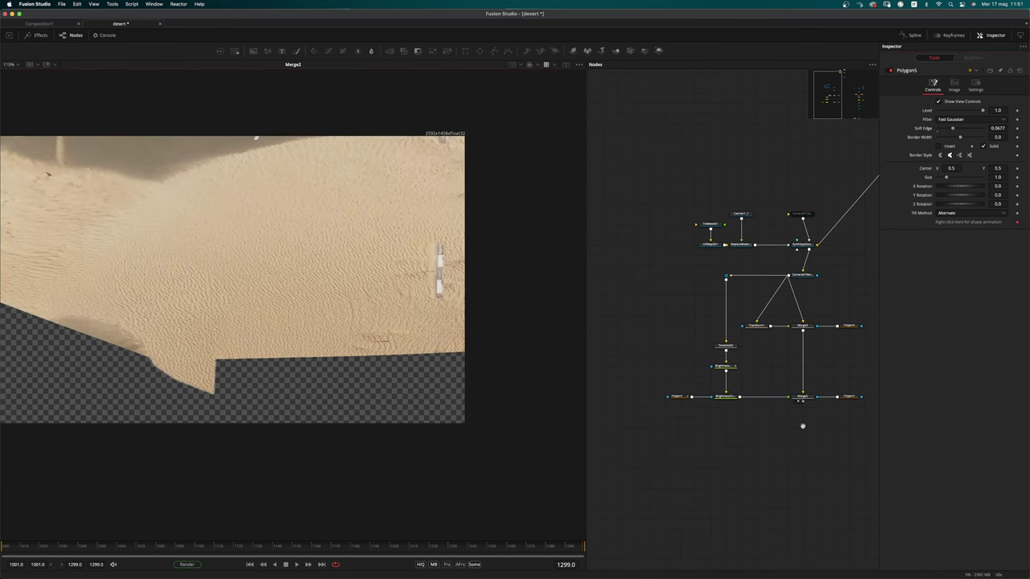
Paste copies of the Polygon3 and Polygon4 masks below Merge2 and chain Polygon4_1 into Polygon3_1
{"action": "middle_click_drag", "start_coordinate": [803, 427], "coordinate": [701, 410]}
{"action": "left_click_drag", "start_coordinate": [795, 286], "coordinate": [740, 401]}
{"action": "left_click", "coordinate": [745, 427]}
{"action": "key", "text": "super+v"}
{"action": "left_click", "coordinate": [711, 450]}
{"action": "left_click_drag", "start_coordinate": [760, 421], "coordinate": [747, 489]}
{"action": "mouse_move", "coordinate": [749, 422]}
{"action": "left_mouse_down"}
{"action": "mouse_move", "coordinate": [753, 477]}
{"action": "mouse_move", "coordinate": [739, 500]}
{"action": "mouse_move", "coordinate": [748, 430]}
{"action": "left_mouse_up"}
Add a Brightness/Contrast after Merge2 and connect Polygon3_1 as its mask
{"action": "key", "text": "shift+space"}
{"action": "type", "text": "bc"}
{"action": "key", "text": "Return"}
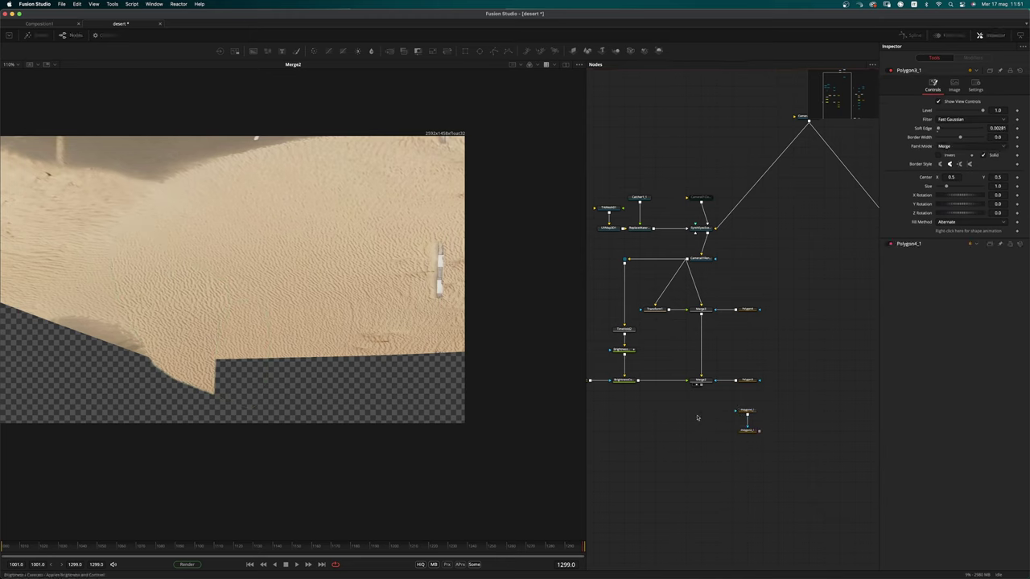
{"action": "left_click_drag", "start_coordinate": [754, 432], "coordinate": [704, 435]}
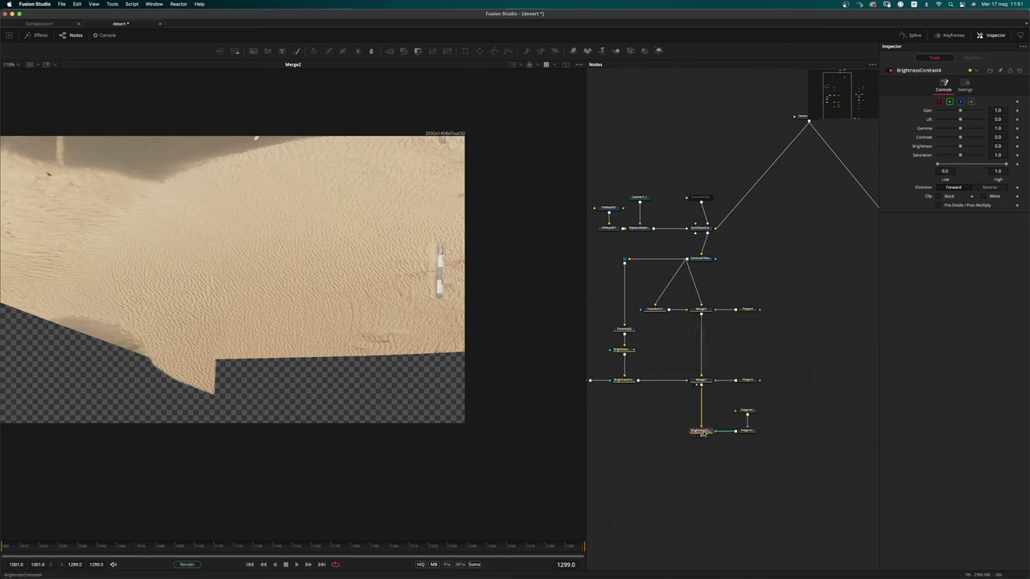
Enable Multiply by Mask on BrightnessContrast4 and view the isolated sand patch
{"action": "left_click", "coordinate": [965, 87]}
{"action": "left_click", "coordinate": [954, 151]}
{"action": "left_click_drag", "start_coordinate": [701, 431], "coordinate": [445, 493]}
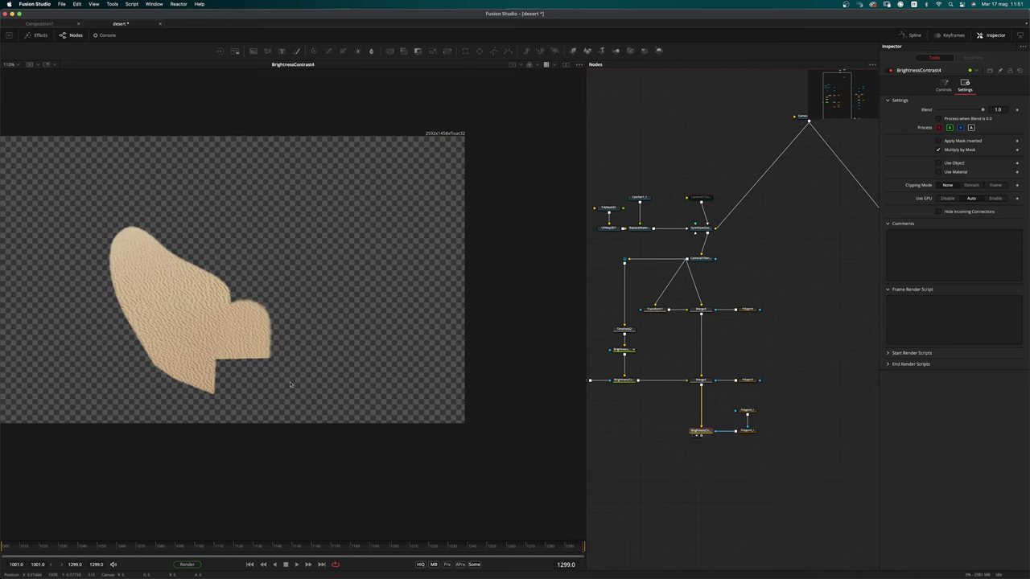
{"action": "scroll", "coordinate": [218, 350], "scroll_direction": "up", "scroll_amount": 8}
{"action": "scroll", "coordinate": [276, 335], "scroll_direction": "down", "scroll_amount": 4}
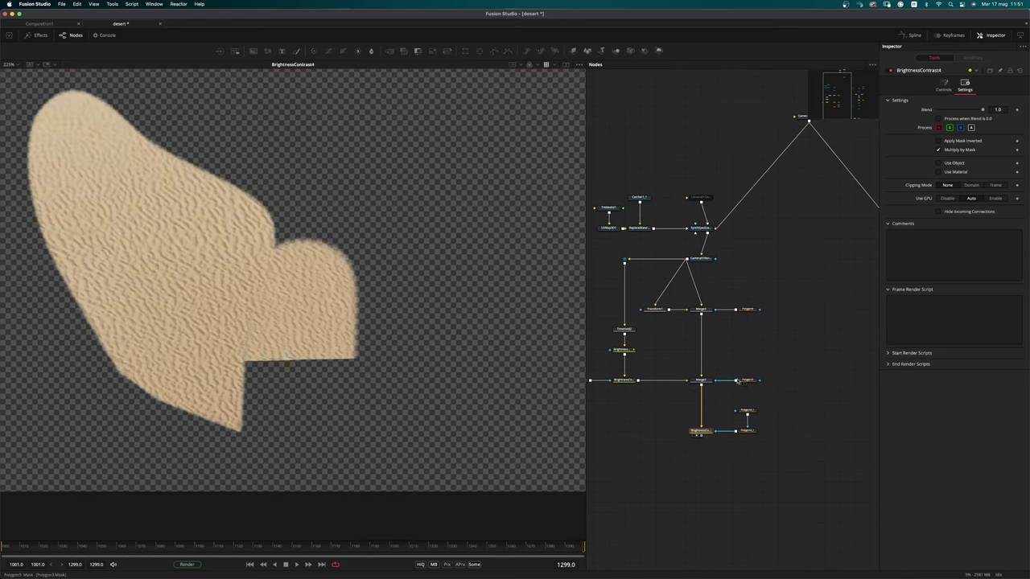
Delete Polygon4_1 and replace it with a fresh copy of Polygon4 feeding Polygon3_1
{"action": "left_click", "coordinate": [738, 381]}
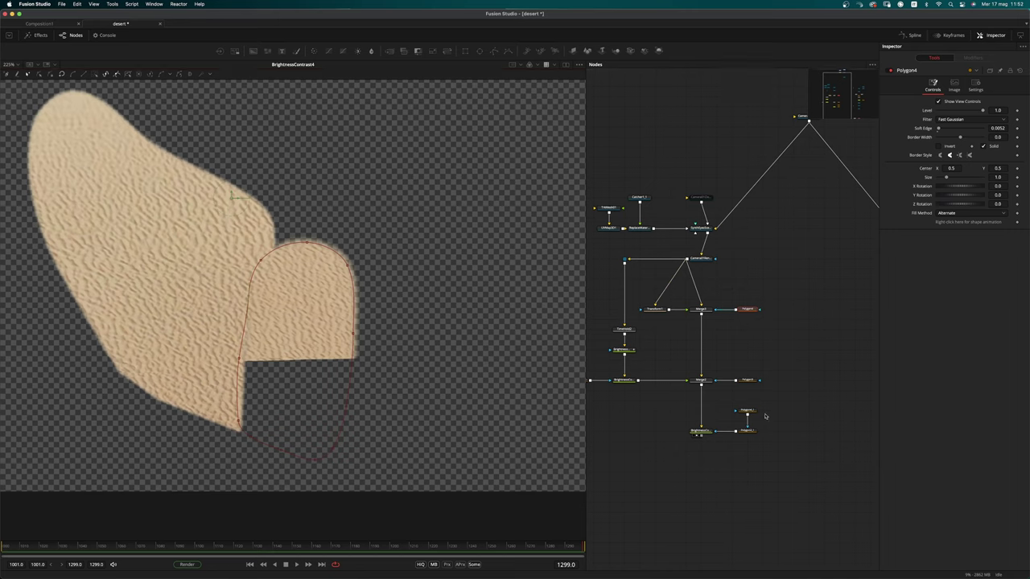
{"action": "key", "text": "Delete"}
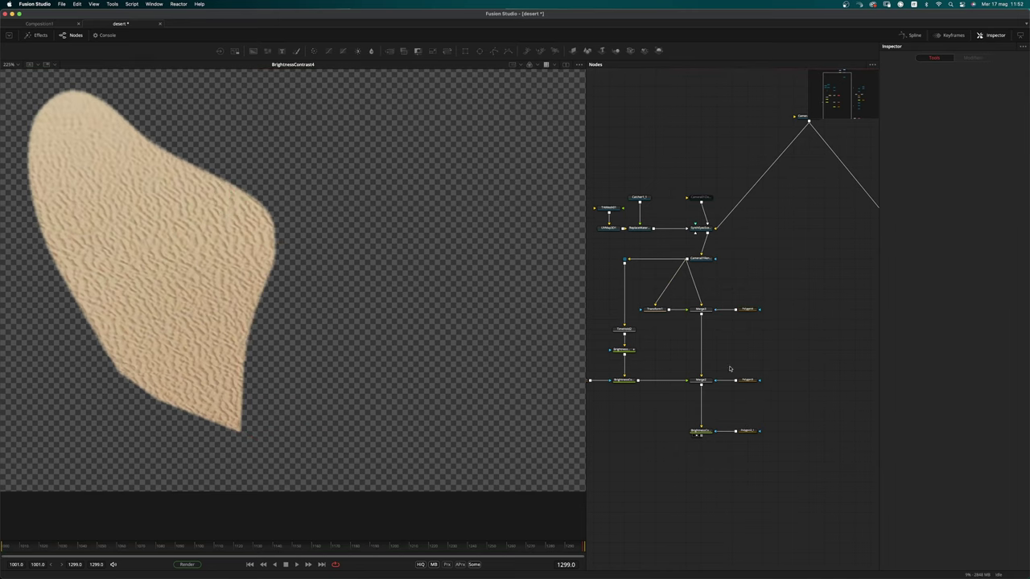
{"action": "key", "text": "ctrl+v"}
{"action": "left_click_drag", "start_coordinate": [762, 411], "coordinate": [746, 431]}
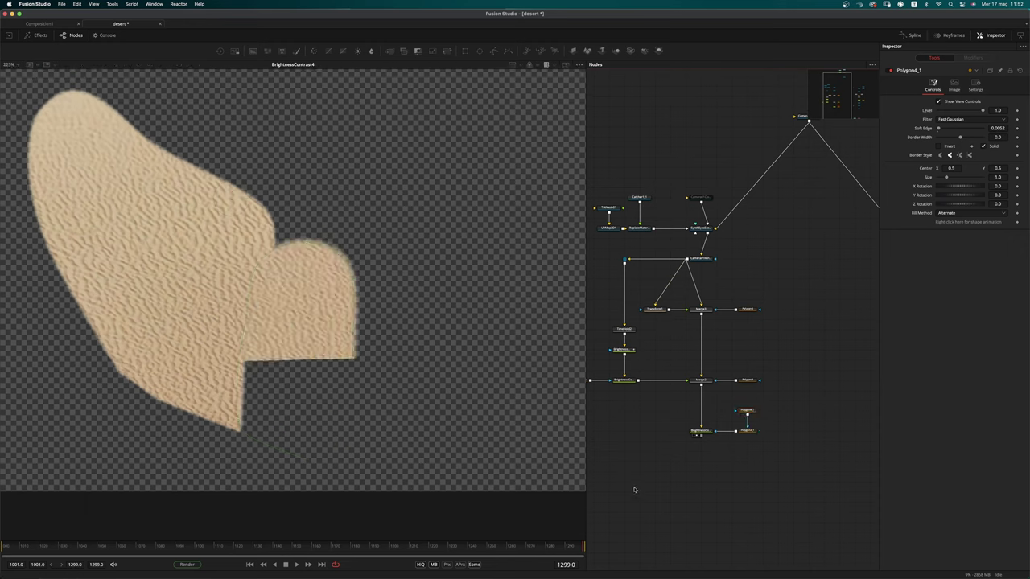
Save the composition, paste copies of TrkMesh01, UVMap3D1 and ReplaceMaterial3D1 fed by BrightnessContrast4, and view ReplaceMaterial3D1_1
{"action": "scroll", "coordinate": [747, 231], "scroll_direction": "left", "scroll_amount": 5}
{"action": "left_click_drag", "start_coordinate": [646, 153], "coordinate": [722, 245]}
{"action": "left_click_drag", "start_coordinate": [644, 239], "coordinate": [734, 196]}
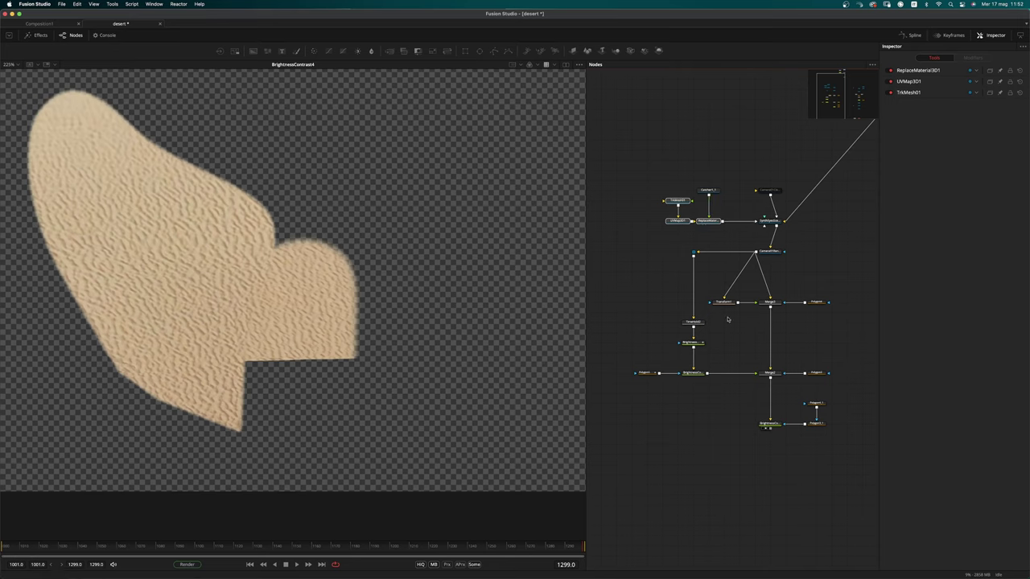
{"action": "key", "text": "ctrl+s"}
{"action": "scroll", "coordinate": [716, 405], "scroll_direction": "down", "scroll_amount": 5}
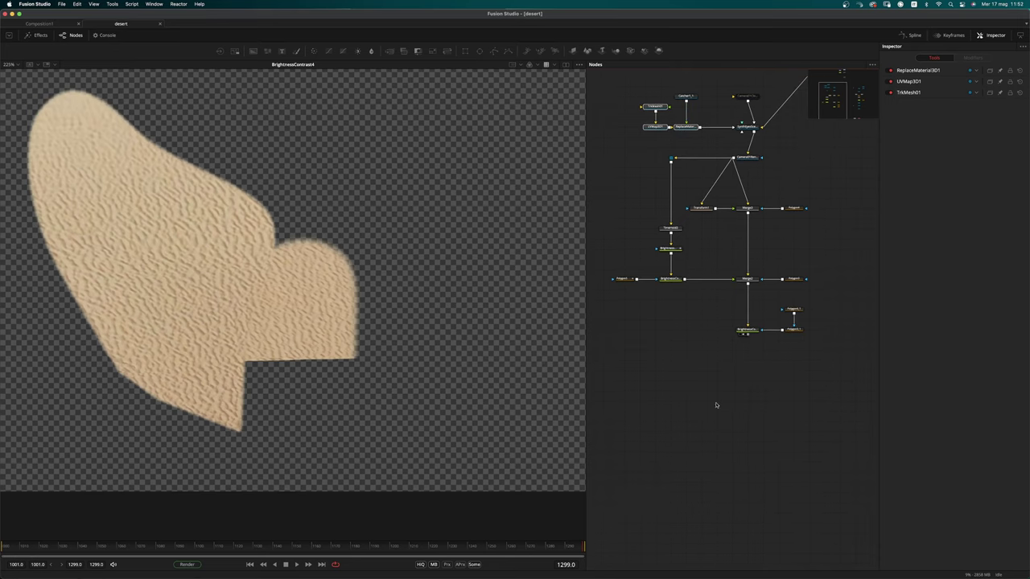
{"action": "key", "text": "ctrl+v"}
{"action": "left_click_drag", "start_coordinate": [747, 335], "coordinate": [489, 430]}
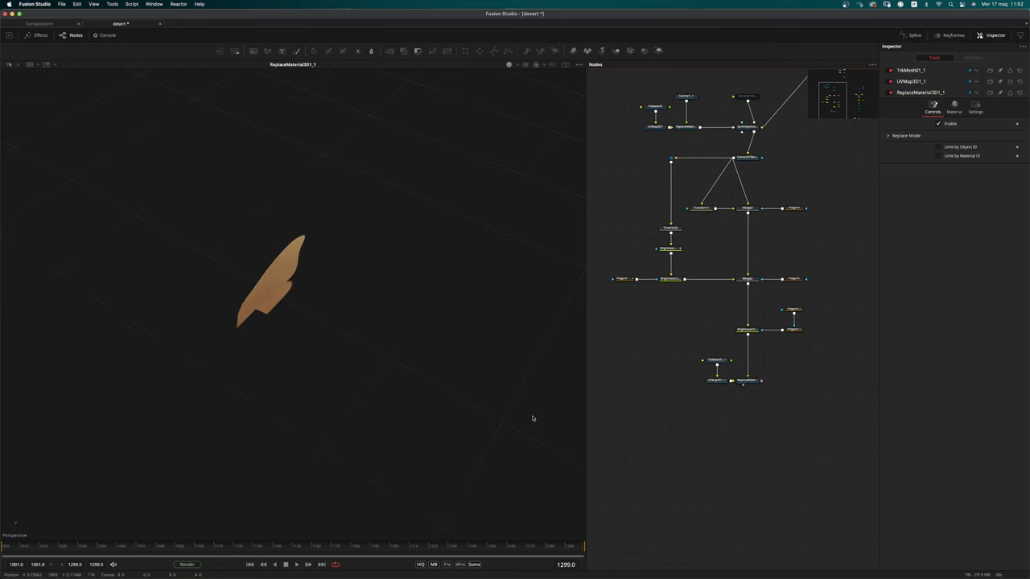
Paste a copy of the Camera01 renderer below ReplaceMaterial3D1_1 and connect it to that material's output
{"action": "middle_click_drag", "start_coordinate": [724, 242], "coordinate": [671, 312]}
{"action": "scroll", "coordinate": [753, 308], "scroll_direction": "down", "scroll_amount": 3, "text": "super"}
{"action": "middle_click_drag", "start_coordinate": [862, 393], "coordinate": [781, 354]}
{"action": "scroll", "coordinate": [781, 354], "scroll_direction": "up", "scroll_amount": 3, "text": "super"}
{"action": "left_click_drag", "start_coordinate": [769, 335], "coordinate": [838, 311]}
{"action": "middle_click_drag", "start_coordinate": [627, 402], "coordinate": [818, 333]}
{"action": "left_click", "coordinate": [688, 326]}
{"action": "key", "text": "super+v"}
{"action": "left_click_drag", "start_coordinate": [708, 272], "coordinate": [699, 328]}
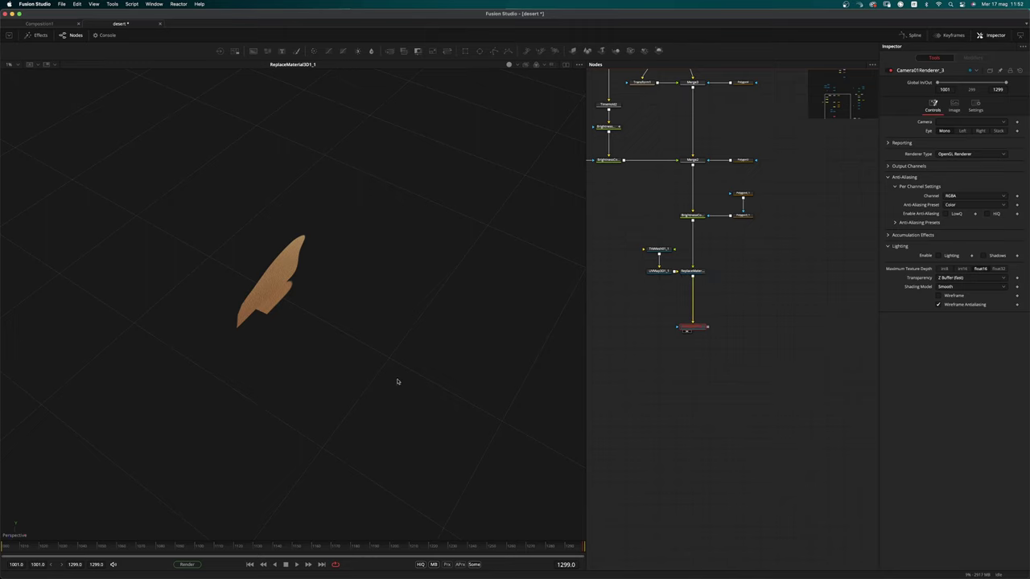
Shift the whole patch branch aside in the node graph and insert a pipe router on its camera connection
{"action": "scroll", "coordinate": [748, 322], "scroll_direction": "down", "scroll_amount": 5, "text": "ctrl"}
{"action": "left_click_drag", "start_coordinate": [627, 119], "coordinate": [788, 371]}
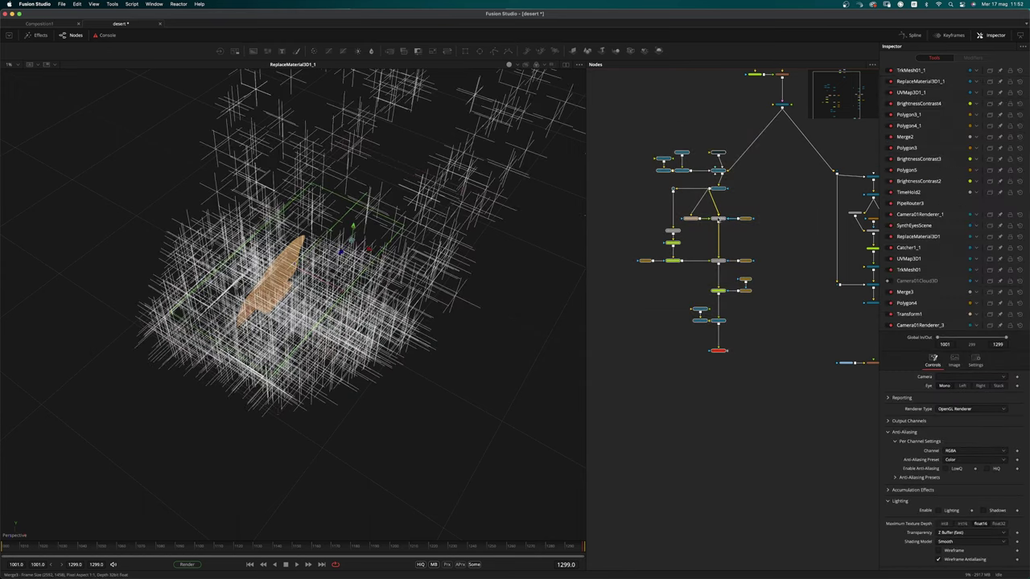
{"action": "left_click_drag", "start_coordinate": [723, 221], "coordinate": [687, 220]}
{"action": "left_click_drag", "start_coordinate": [732, 145], "coordinate": [730, 175], "text": "alt"}
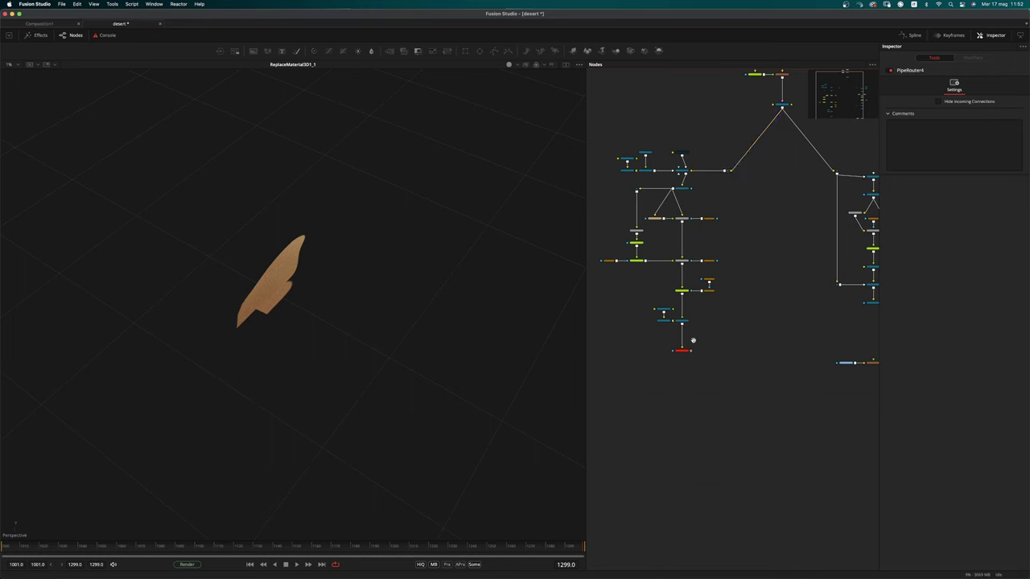
Add a Merge3D beside ReplaceMaterial3D1_1 and feed it both that material and the camera pipe router
{"action": "scroll", "coordinate": [692, 338], "scroll_direction": "up", "scroll_amount": 2, "text": "ctrl"}
{"action": "scroll", "coordinate": [703, 328], "scroll_direction": "up", "scroll_amount": 2}
{"action": "left_click_drag", "start_coordinate": [661, 369], "coordinate": [727, 143]}
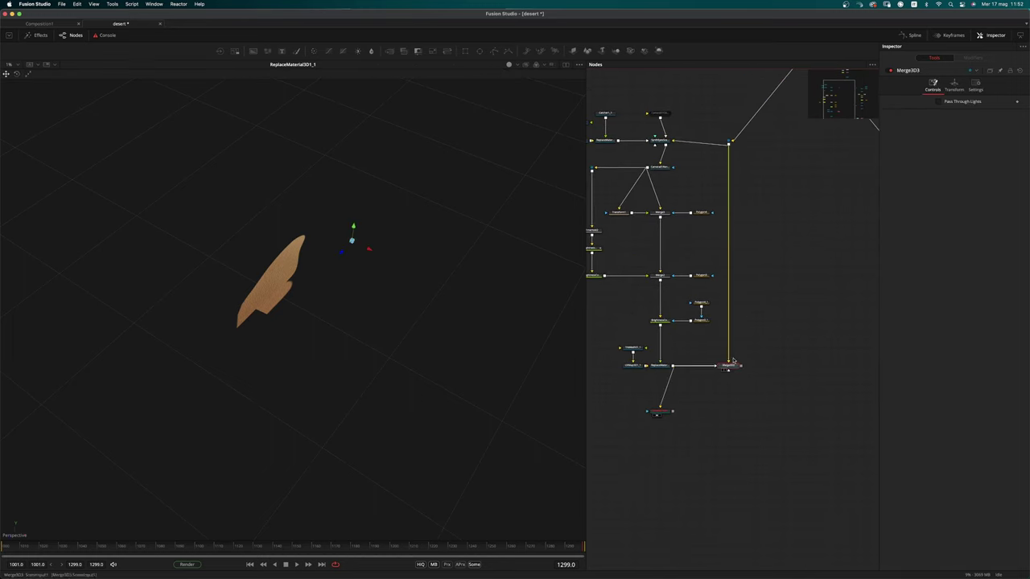
{"action": "scroll", "coordinate": [721, 303], "scroll_direction": "down", "scroll_amount": 2, "text": "ctrl"}
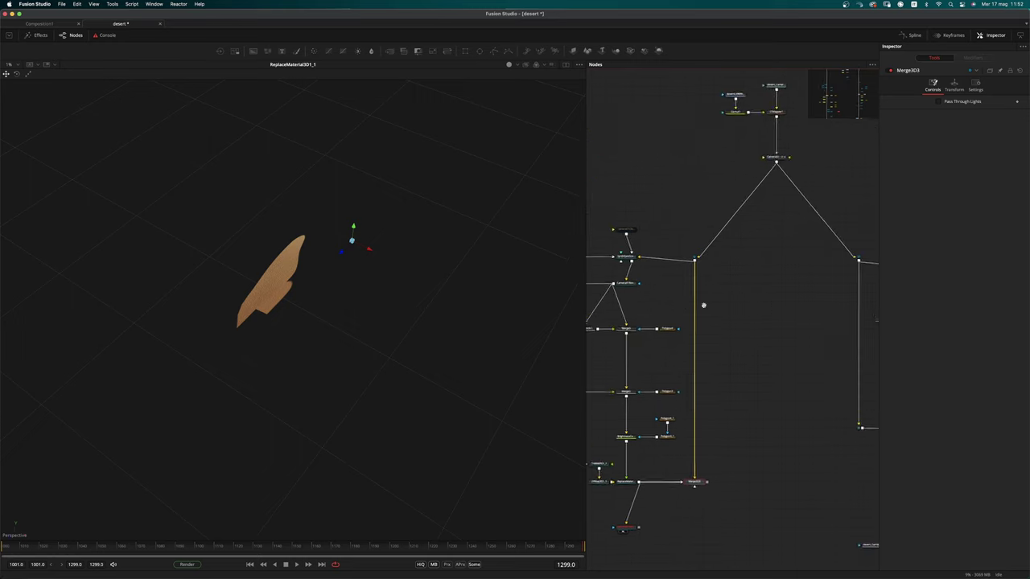
Detach the Camera01 renderer copy from ReplaceMaterial3D1_1 and place it apart below the patch branch
{"action": "scroll", "coordinate": [705, 397], "scroll_direction": "down", "scroll_amount": 2}
{"action": "scroll", "coordinate": [716, 405], "scroll_direction": "up", "scroll_amount": 2, "text": "ctrl"}
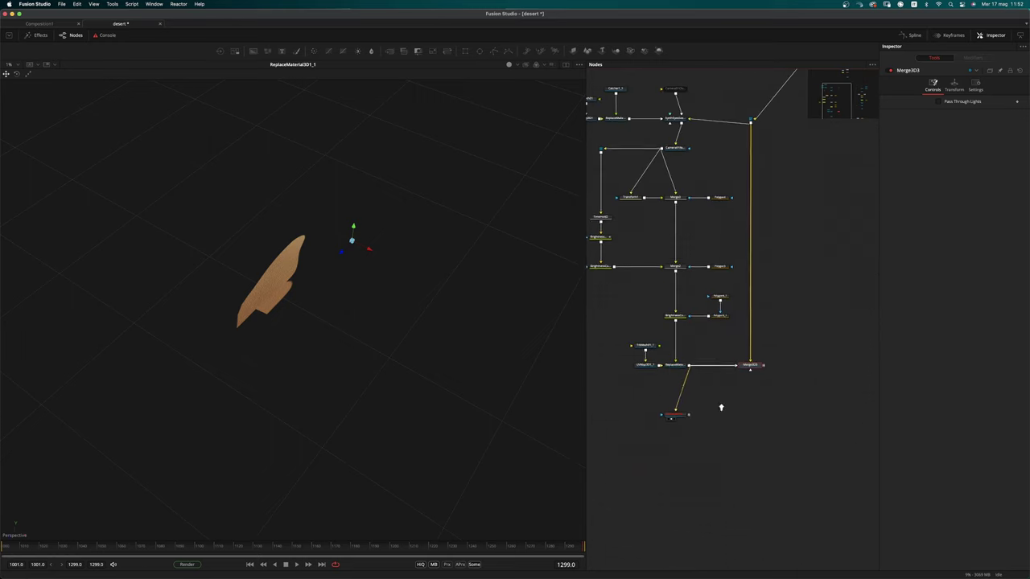
{"action": "left_click_drag", "start_coordinate": [689, 417], "coordinate": [718, 437], "text": "shift"}
{"action": "scroll", "coordinate": [756, 185], "scroll_direction": "up", "scroll_amount": 2}
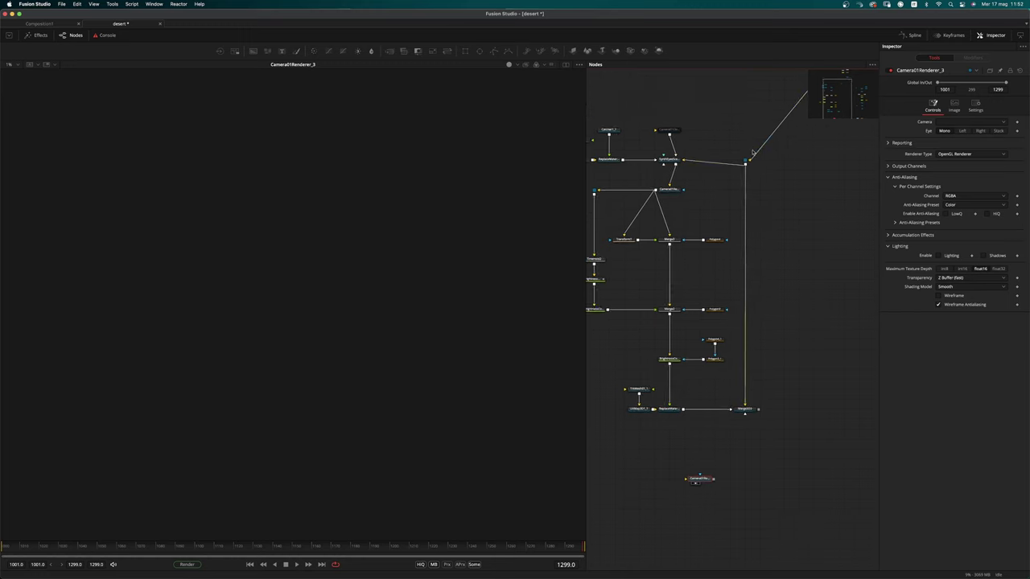
Select the patch branch nodes together and nudge them into line in the node graph
{"action": "scroll", "coordinate": [736, 178], "scroll_direction": "down", "scroll_amount": 3, "text": "ctrl"}
{"action": "left_click_drag", "start_coordinate": [638, 142], "coordinate": [750, 296]}
{"action": "scroll", "coordinate": [730, 167], "scroll_direction": "up", "scroll_amount": 2, "text": "ctrl"}
{"action": "mouse_move", "coordinate": [723, 111]}
{"action": "left_mouse_down"}
{"action": "mouse_move", "coordinate": [724, 129]}
{"action": "mouse_move", "coordinate": [721, 118]}
{"action": "left_mouse_up"}
{"action": "left_click", "coordinate": [833, 380]}
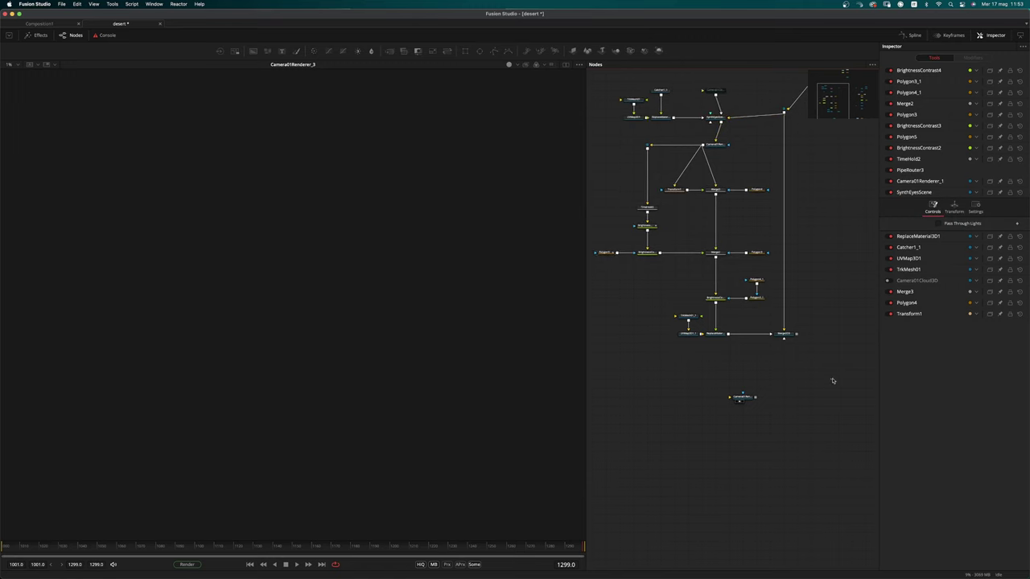
Feed Merge3D3 into Camera01Renderer_3 beneath it and view the rendered patch at frame 1001
{"action": "middle_click_drag", "start_coordinate": [833, 381], "coordinate": [758, 369]}
{"action": "left_click", "coordinate": [707, 327]}
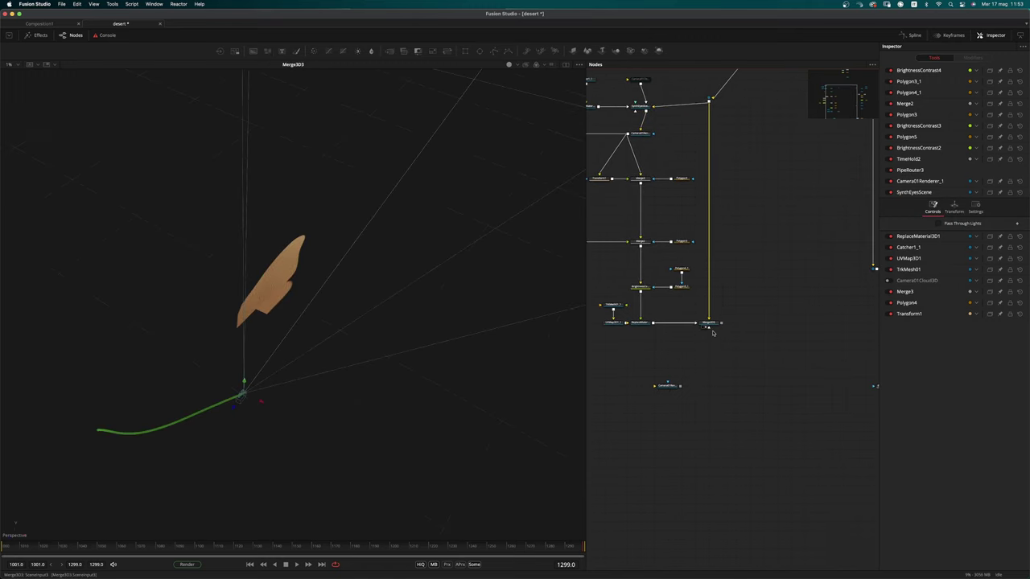
{"action": "left_click_drag", "start_coordinate": [721, 324], "coordinate": [432, 473]}
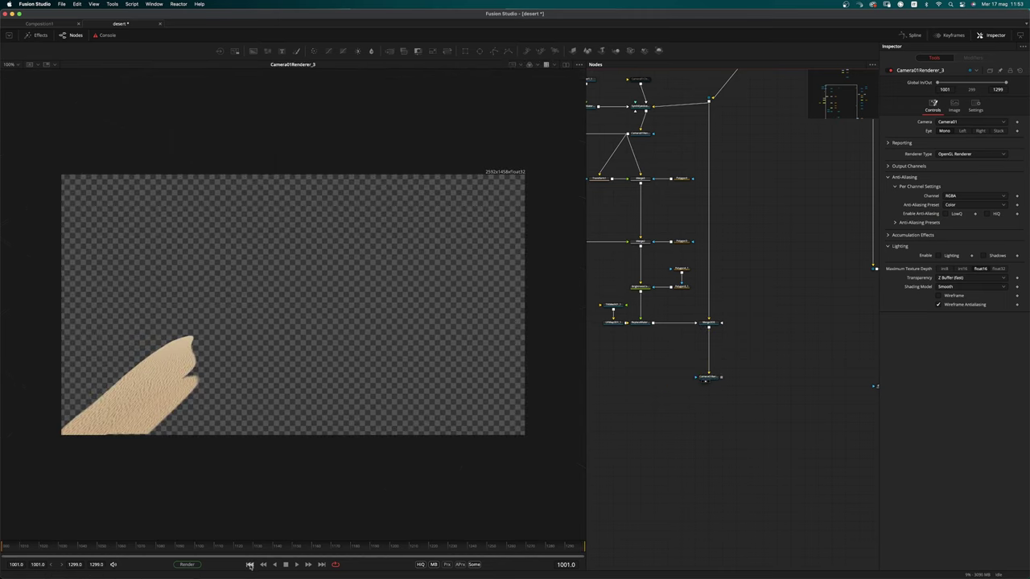
Make room above STMapper1_1, combine Camera01Renderer_3 with the road renderer in a new Merge, and view it
{"action": "middle_click_drag", "start_coordinate": [708, 456], "coordinate": [595, 432]}
{"action": "scroll", "coordinate": [724, 437], "scroll_direction": "down", "scroll_amount": 2, "text": "super"}
{"action": "middle_click_drag", "start_coordinate": [729, 437], "coordinate": [756, 408]}
{"action": "left_click_drag", "start_coordinate": [723, 412], "coordinate": [784, 449]}
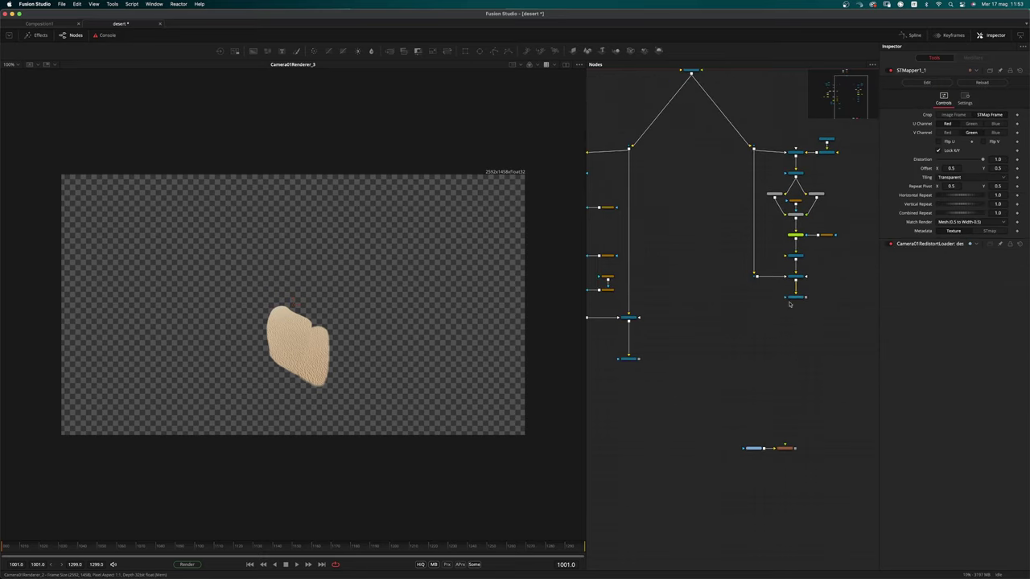
{"action": "left_click_drag", "start_coordinate": [797, 310], "coordinate": [638, 360]}
{"action": "left_click_drag", "start_coordinate": [797, 360], "coordinate": [455, 416]}
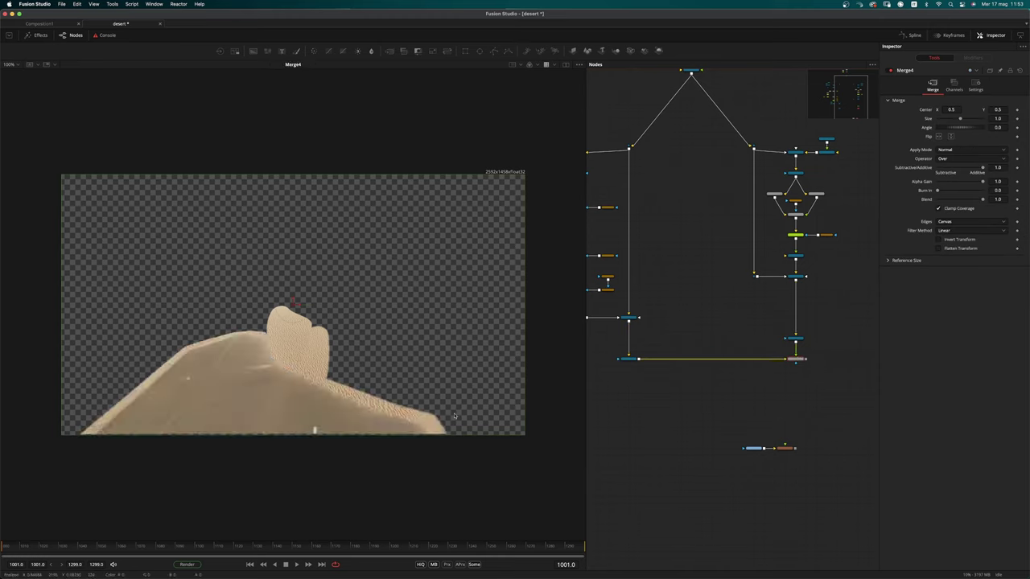
Connect Merge4 to STMapper1_1 to redistort the combined patches, and view the STMapper1_1 output
{"action": "left_click_drag", "start_coordinate": [805, 359], "coordinate": [787, 448]}
{"action": "scroll", "coordinate": [805, 449], "scroll_direction": "up", "scroll_amount": 4, "text": "super"}
{"action": "left_click_drag", "start_coordinate": [708, 424], "coordinate": [479, 495]}
{"action": "left_click", "coordinate": [795, 395]}
{"action": "scroll", "coordinate": [669, 292], "scroll_direction": "down", "scroll_amount": 6, "text": "ctrl"}
{"action": "scroll", "coordinate": [832, 386], "scroll_direction": "up", "scroll_amount": 4, "text": "ctrl"}
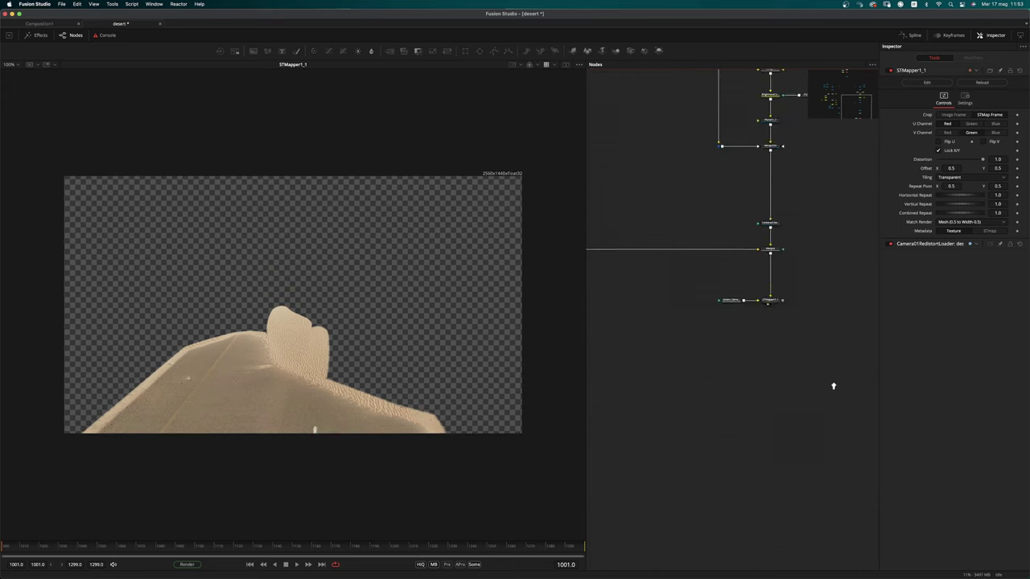
Add a Wireless Link below STMapper1_1 and set its input to Gamut1
{"action": "key", "text": "shift+space"}
{"action": "type", "text": "wire"}
{"action": "key", "text": "Down"}
{"action": "key", "text": "Down"}
{"action": "key", "text": "Up"}
{"action": "key", "text": "Return"}
{"action": "scroll", "coordinate": [772, 366], "scroll_direction": "up", "scroll_amount": 10}
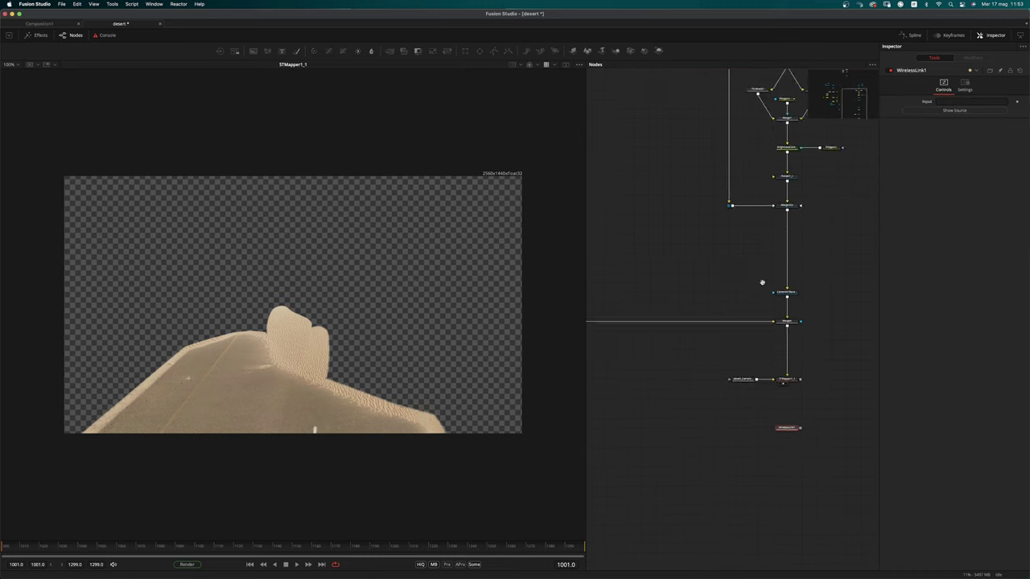
{"action": "left_click_drag", "start_coordinate": [684, 265], "coordinate": [974, 97]}
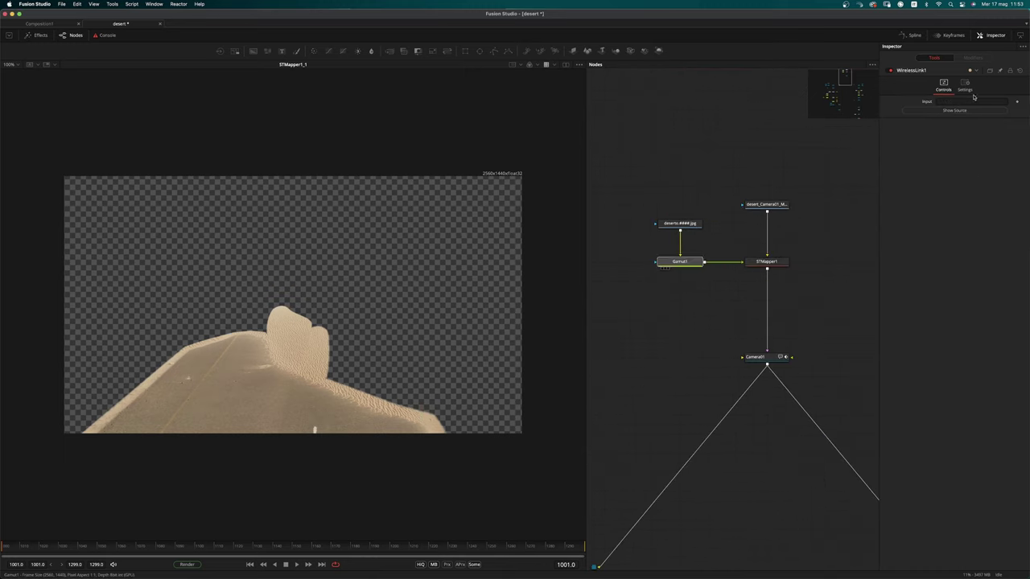
{"action": "scroll", "coordinate": [713, 265], "scroll_direction": "down", "scroll_amount": 10}
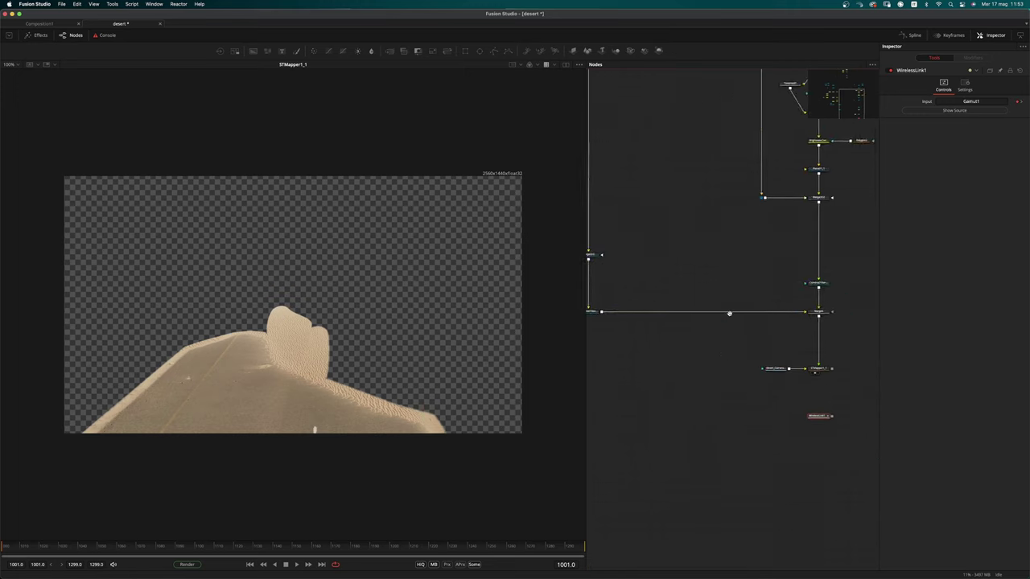
Merge the redistorted patches from STMapper1_1 over the wireless-linked footage and view the new Merge
{"action": "scroll", "coordinate": [768, 341], "scroll_direction": "up", "scroll_amount": 3, "text": "super"}
{"action": "left_click_drag", "start_coordinate": [812, 348], "coordinate": [833, 280]}
{"action": "left_click_drag", "start_coordinate": [820, 363], "coordinate": [459, 419]}
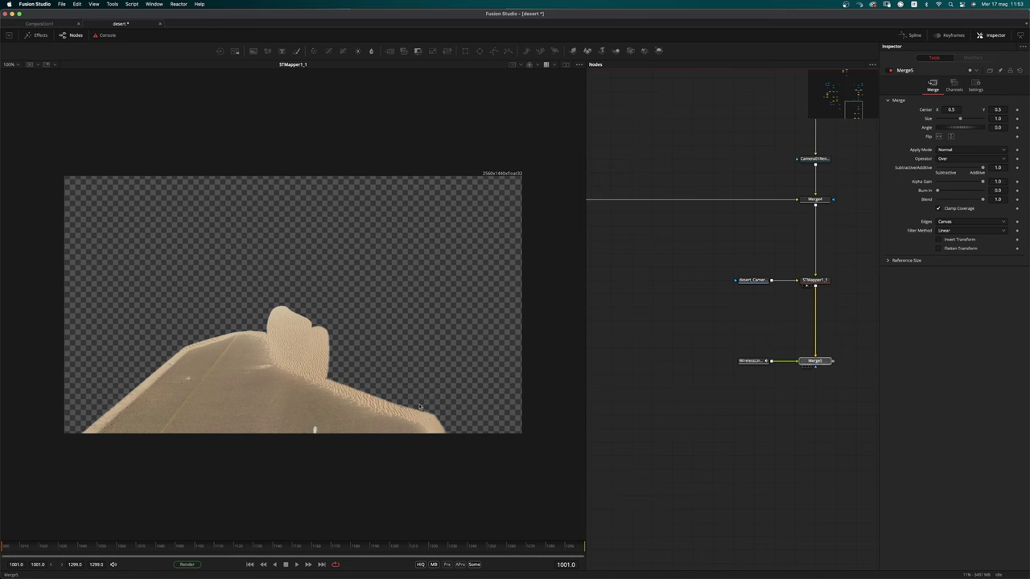
{"action": "left_click", "coordinate": [816, 361]}
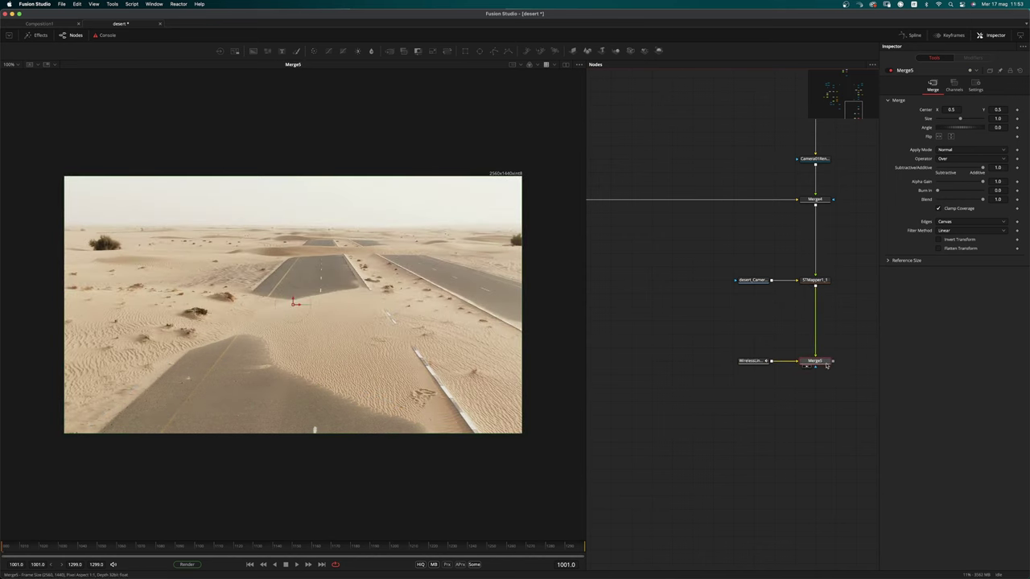
Examine the sand patch's colour match and edges up close at frame 1299
{"action": "left_click_drag", "start_coordinate": [574, 547], "coordinate": [593, 552]}
{"action": "middle_click_drag", "start_coordinate": [120, 383], "coordinate": [312, 343]}
{"action": "scroll", "coordinate": [312, 346], "scroll_direction": "up", "scroll_amount": 5, "text": "super"}
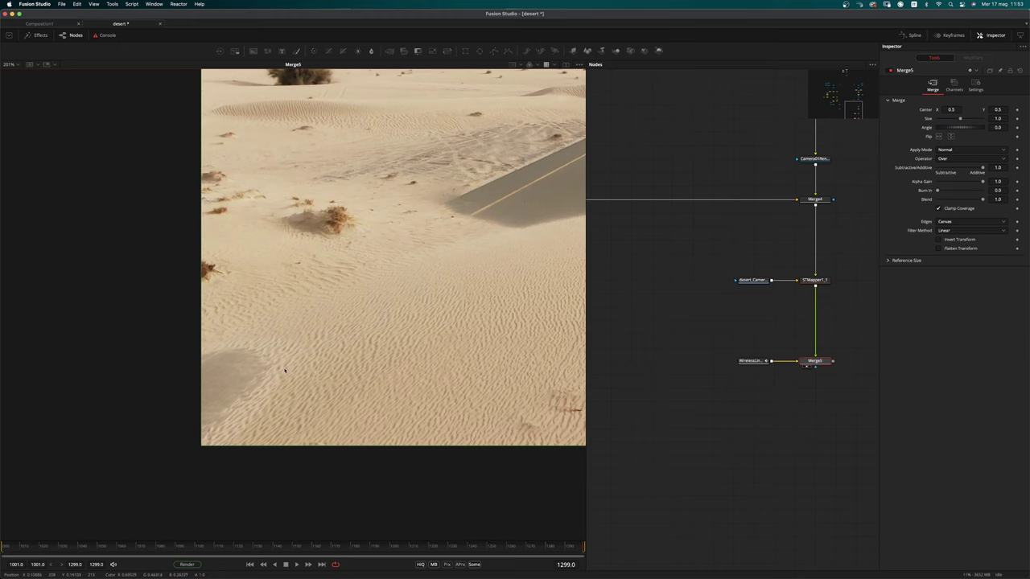
{"action": "scroll", "coordinate": [763, 239], "scroll_direction": "up", "scroll_amount": 5}
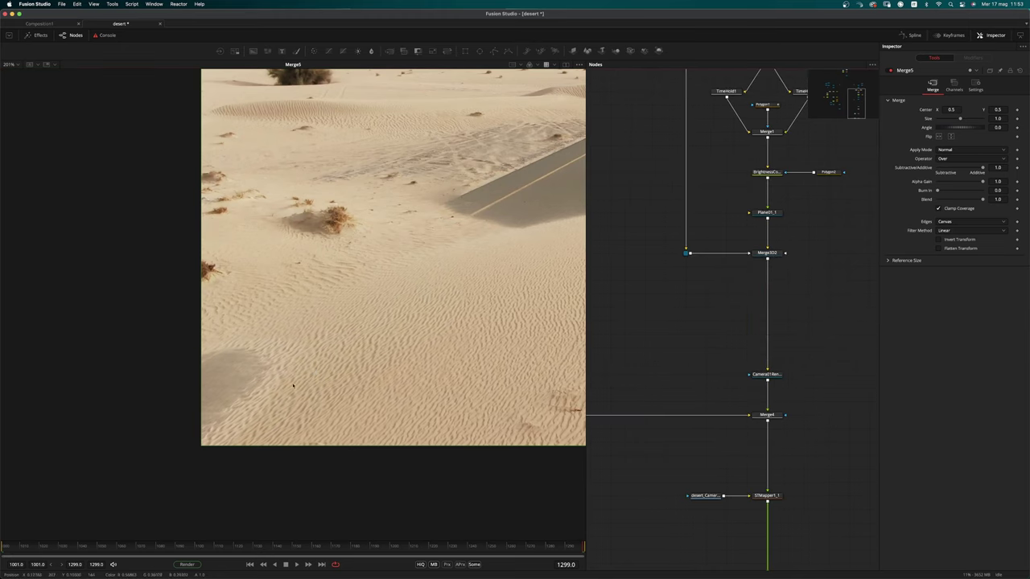
{"action": "scroll", "coordinate": [302, 372], "scroll_direction": "down", "scroll_amount": 5, "text": "super"}
{"action": "scroll", "coordinate": [322, 371], "scroll_direction": "up", "scroll_amount": 5, "text": "super"}
{"action": "middle_click_drag", "start_coordinate": [302, 372], "coordinate": [281, 386]}
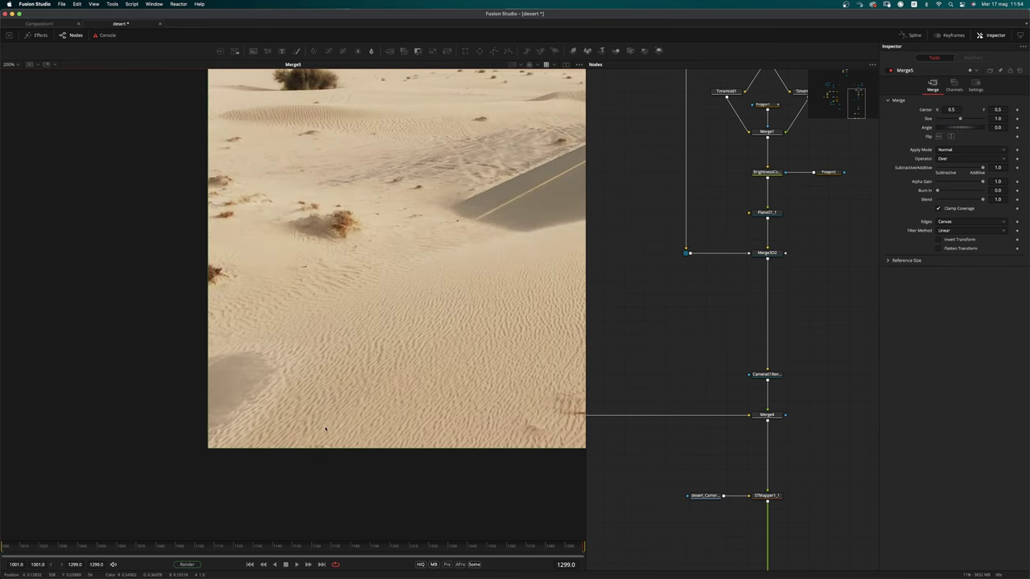
Keyframe Gain, Lift, Gamma and Saturation of BrightnessContrast1 at frame 1001
{"action": "scroll", "coordinate": [809, 256], "scroll_direction": "up", "scroll_amount": 3}
{"action": "left_click", "coordinate": [765, 245]}
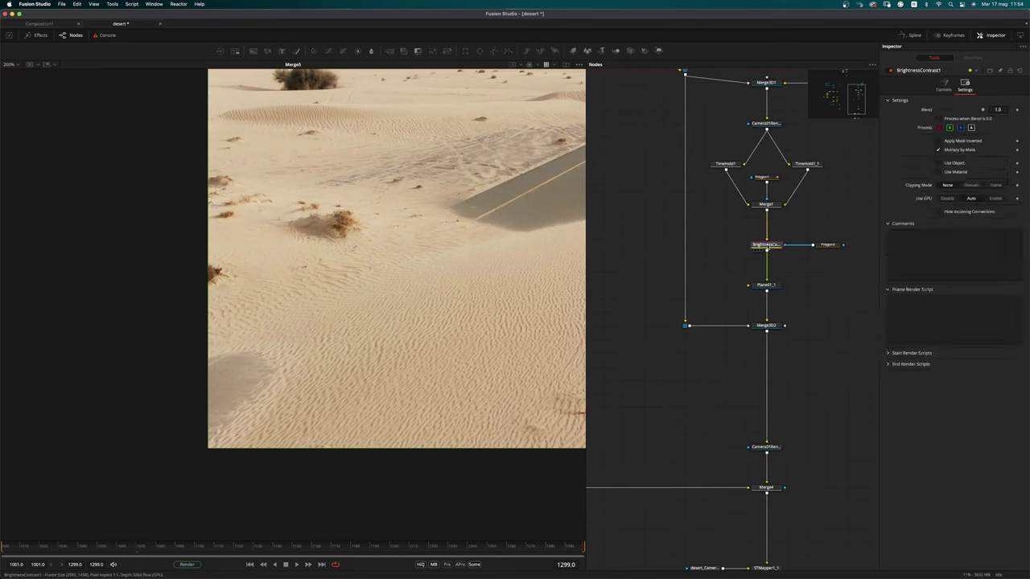
{"action": "left_click", "coordinate": [943, 86]}
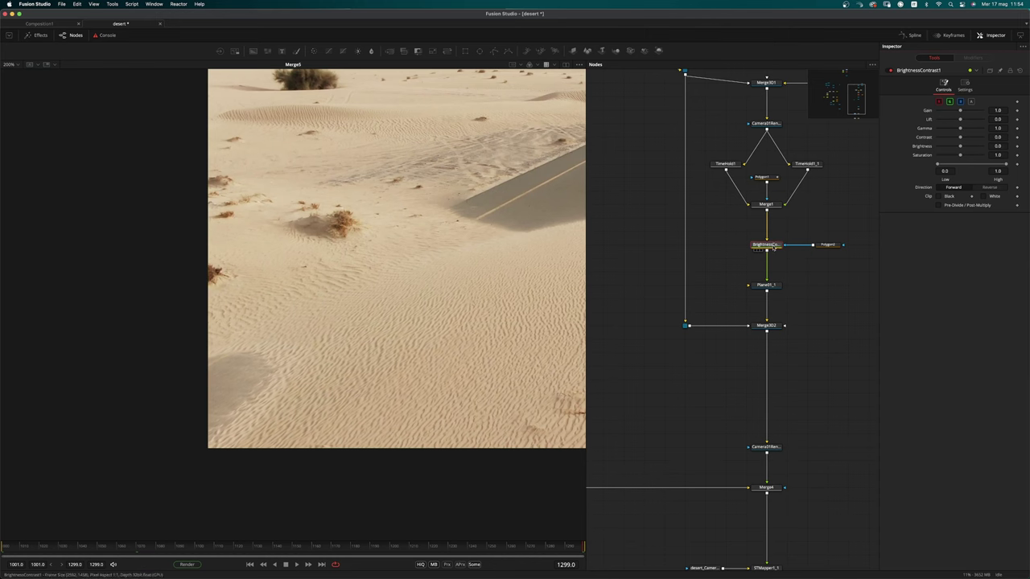
{"action": "left_click", "coordinate": [249, 564]}
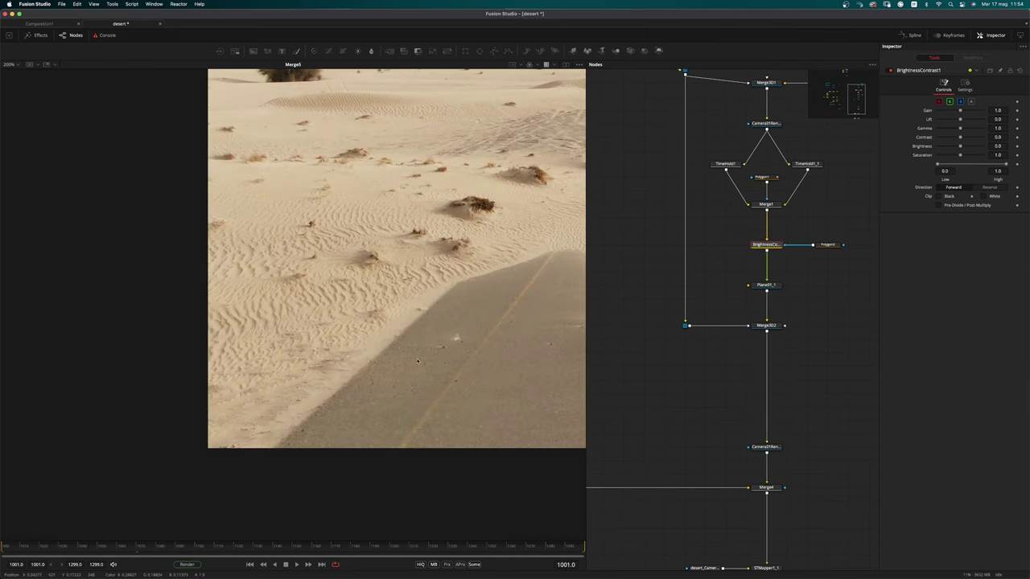
{"action": "left_click", "coordinate": [1017, 112]}
{"action": "left_click", "coordinate": [1019, 156]}
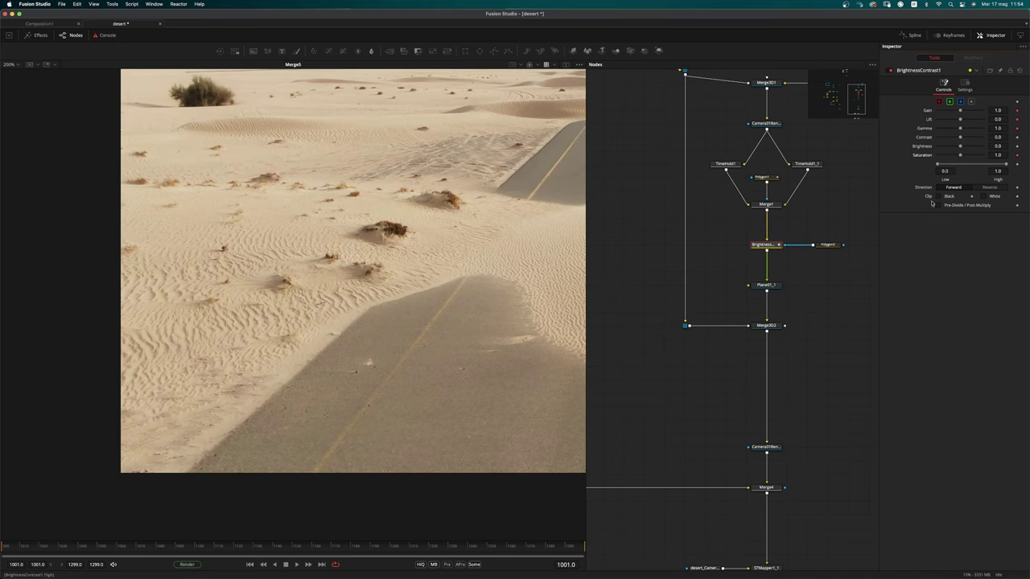
At frame 1299, set BrightnessContrast1's Gain to 0.994 and Gamma to 0.894 to match the surrounding sand
{"action": "left_click", "coordinate": [321, 564]}
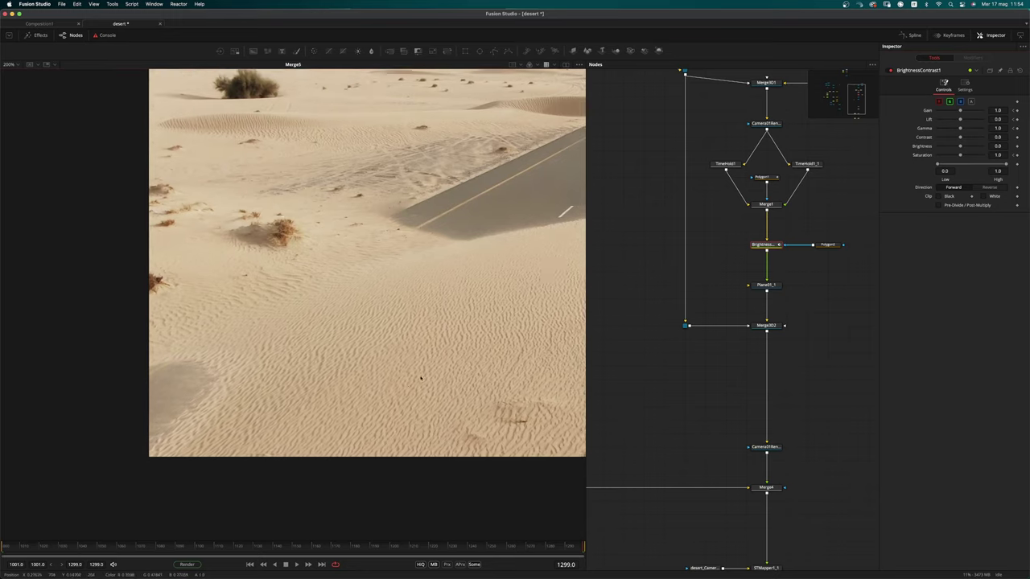
{"action": "left_click_drag", "start_coordinate": [960, 130], "coordinate": [958, 129]}
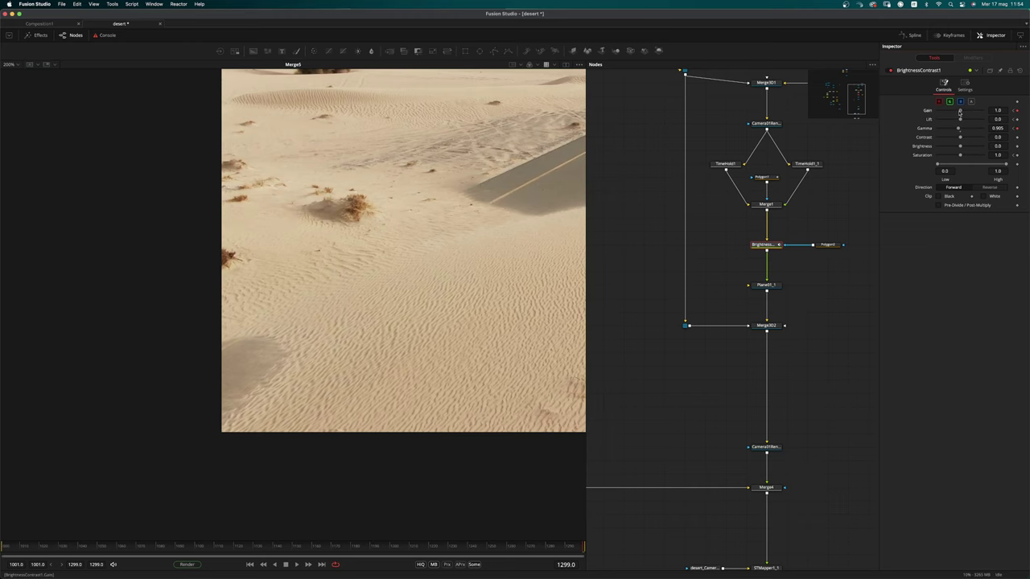
{"action": "scroll", "coordinate": [364, 312], "scroll_direction": "down", "scroll_amount": 5, "text": "super"}
{"action": "middle_click_drag", "start_coordinate": [364, 313], "coordinate": [264, 318]}
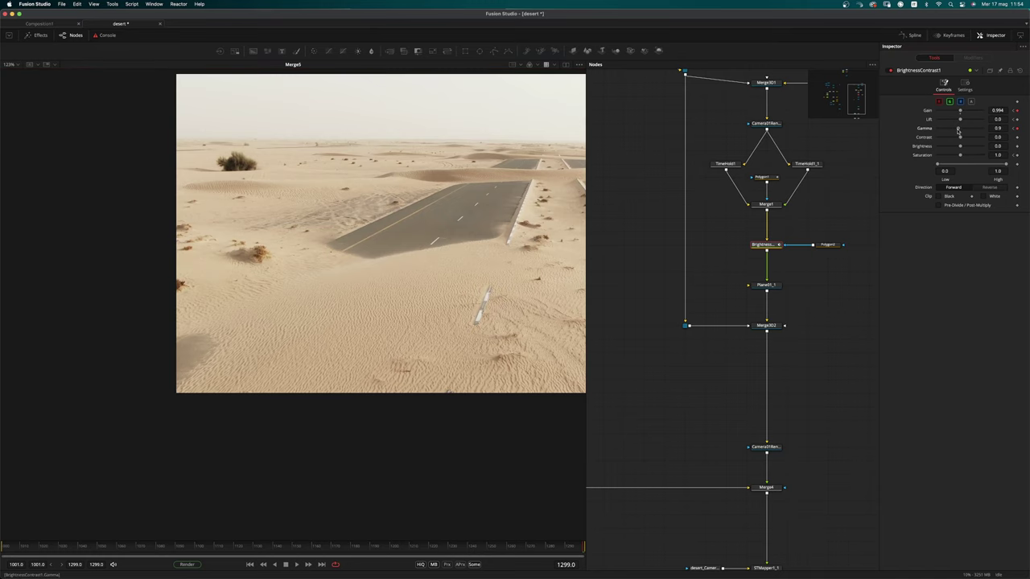
{"action": "left_click_drag", "start_coordinate": [956, 132], "coordinate": [957, 132]}
{"action": "middle_click_drag", "start_coordinate": [271, 412], "coordinate": [265, 416]}
{"action": "scroll", "coordinate": [277, 414], "scroll_direction": "down", "scroll_amount": 5, "text": "super"}
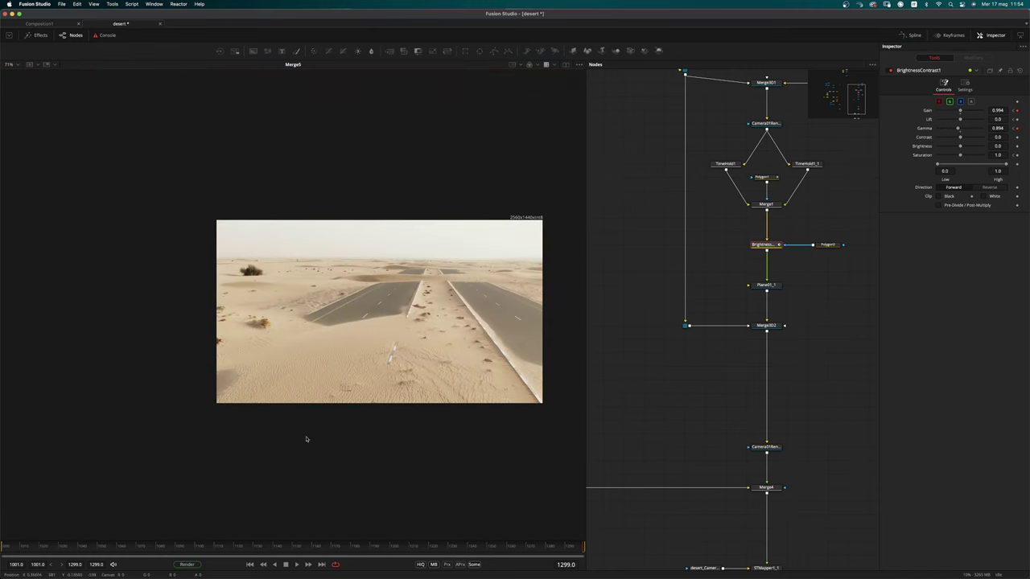
Check the blended patches at frame 1146 and again at the first frame
{"action": "left_click", "coordinate": [288, 549]}
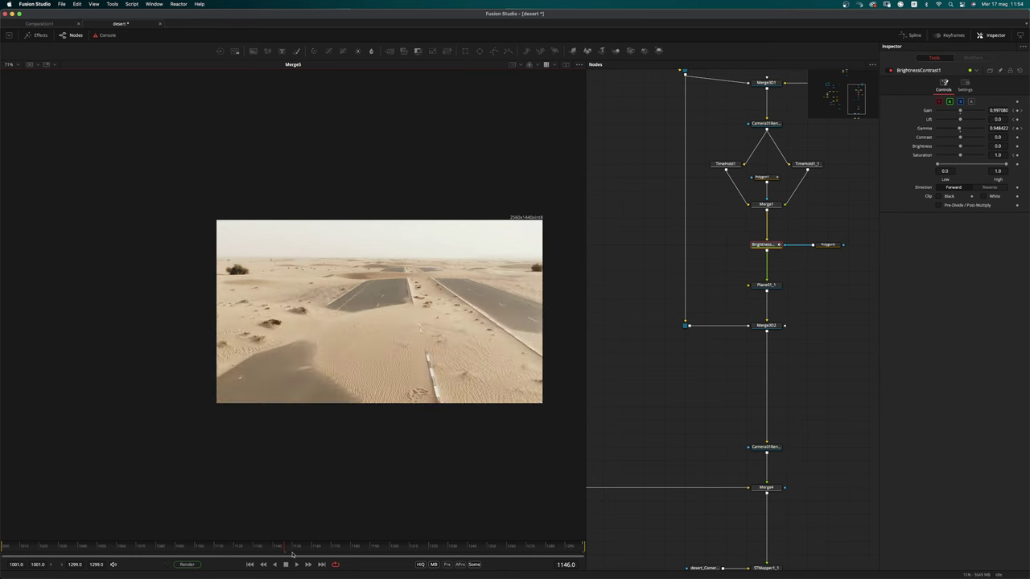
{"action": "left_click", "coordinate": [249, 564]}
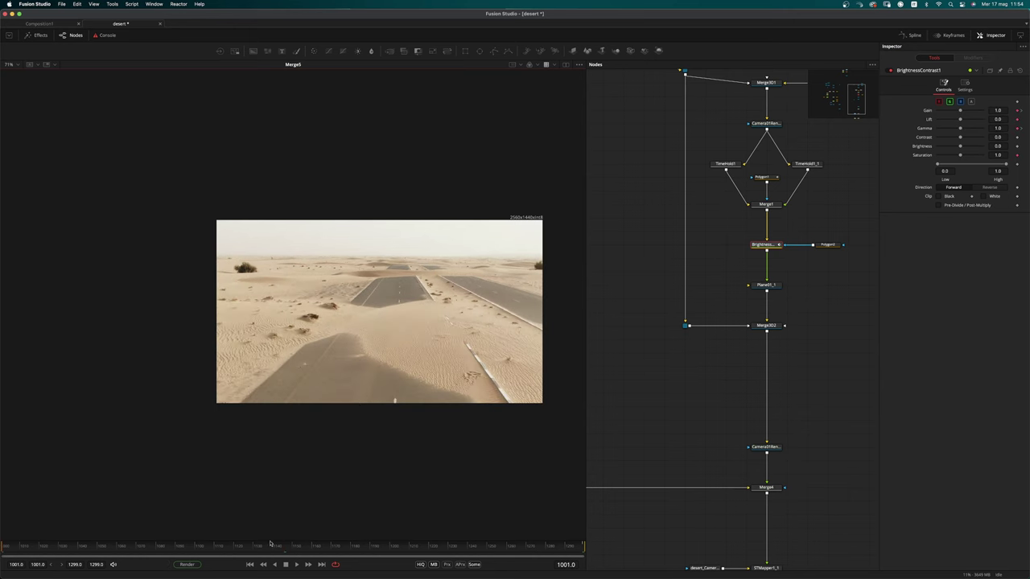
{"action": "middle_click_drag", "start_coordinate": [383, 367], "coordinate": [285, 383]}
{"action": "scroll", "coordinate": [293, 383], "scroll_direction": "up", "scroll_amount": 4, "text": "super"}
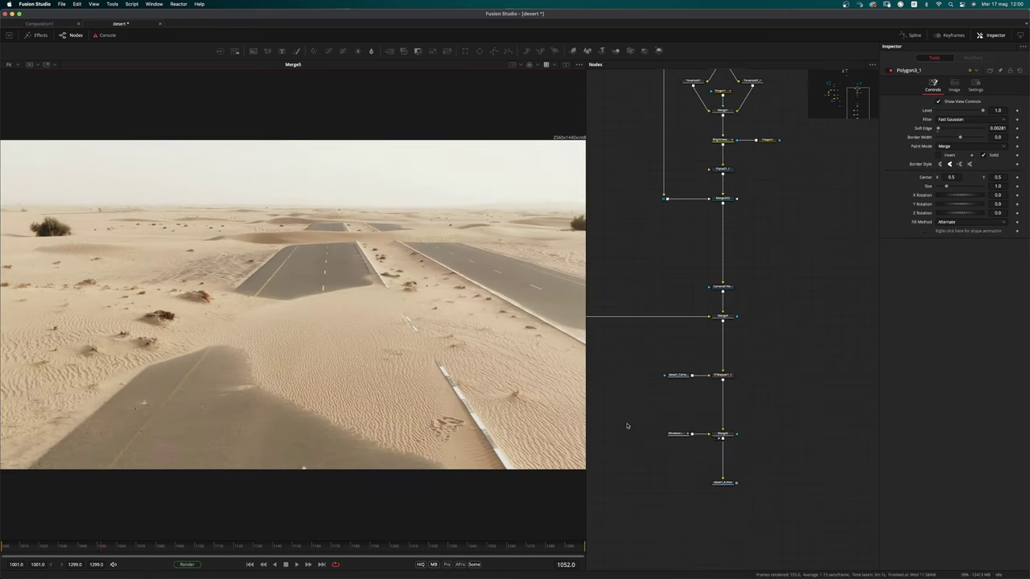
Insert a Gamut node between Merge5 and the desert_A.mov saver, spacing the nodes apart
{"action": "left_click_drag", "start_coordinate": [724, 483], "coordinate": [723, 492]}
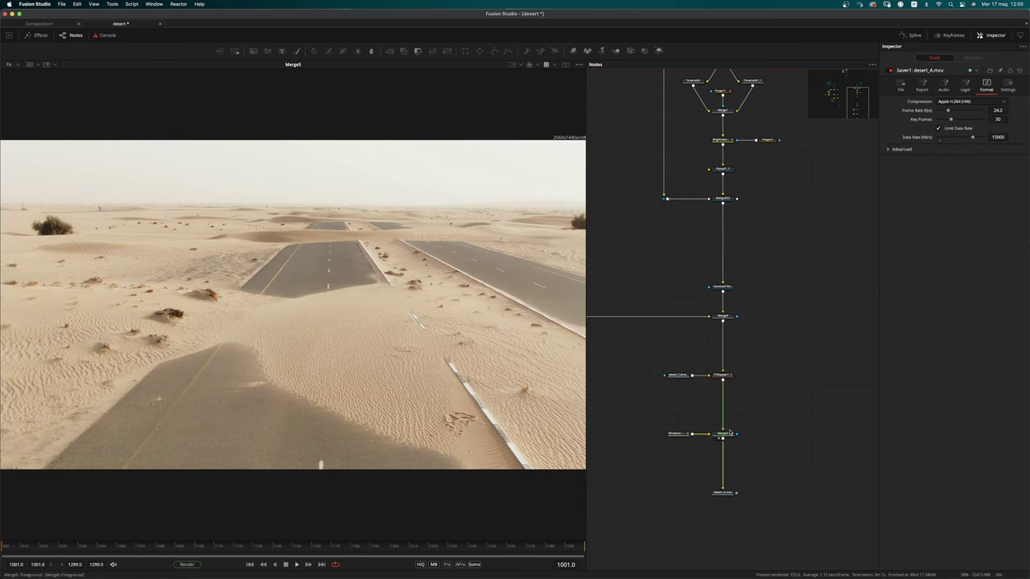
{"action": "left_click", "coordinate": [722, 433]}
{"action": "key", "text": "shift+space"}
{"action": "type", "text": "gamu"}
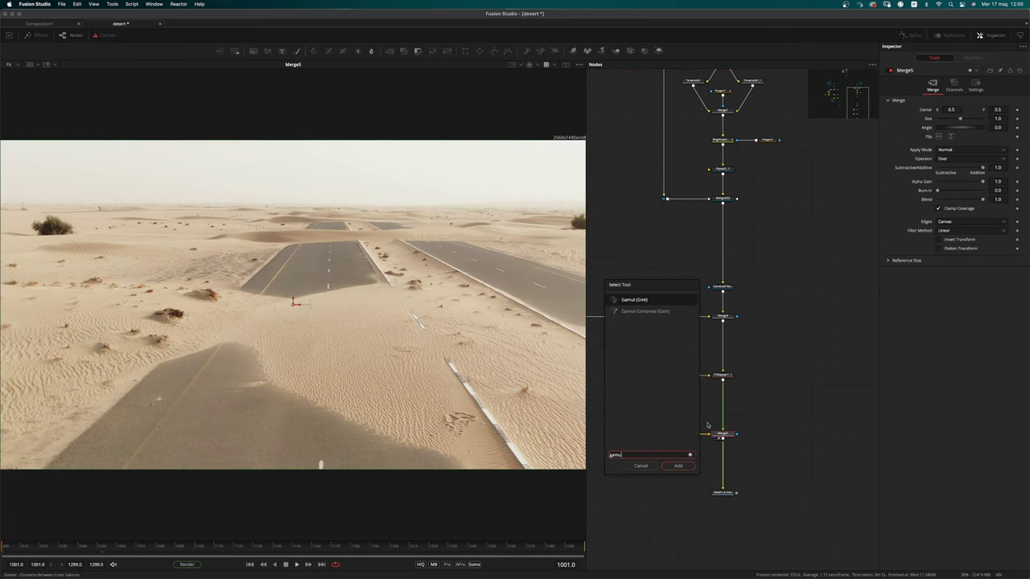
{"action": "key", "text": "Return"}
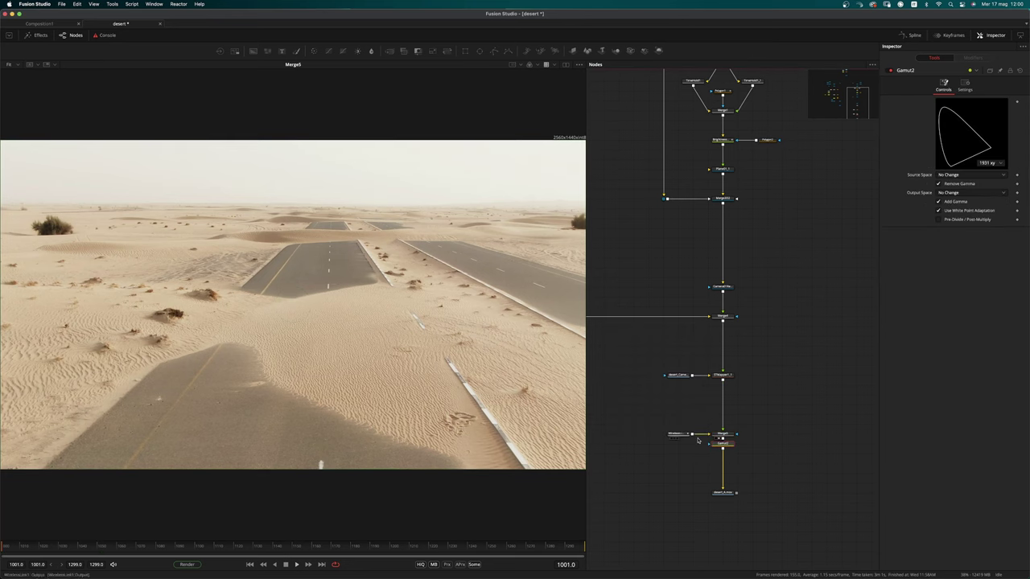
{"action": "left_click_drag", "start_coordinate": [733, 445], "coordinate": [733, 455]}
Set Gamut2's output space to sRGB and view its result
{"action": "left_click", "coordinate": [1001, 192]}
{"action": "scroll", "coordinate": [969, 278], "scroll_direction": "down", "scroll_amount": 5}
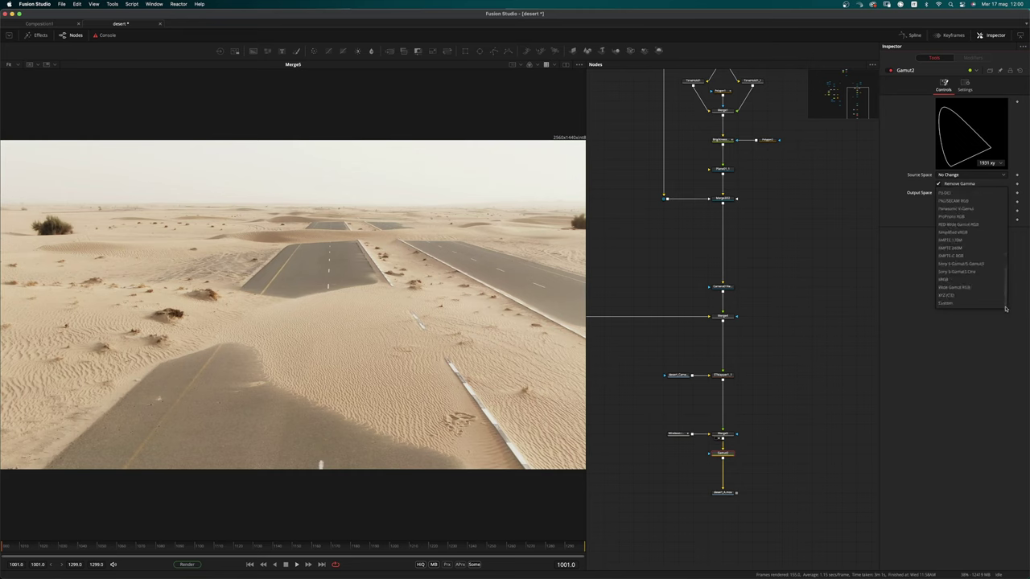
{"action": "left_click", "coordinate": [969, 281]}
{"action": "left_click", "coordinate": [807, 430]}
{"action": "left_click", "coordinate": [719, 459]}
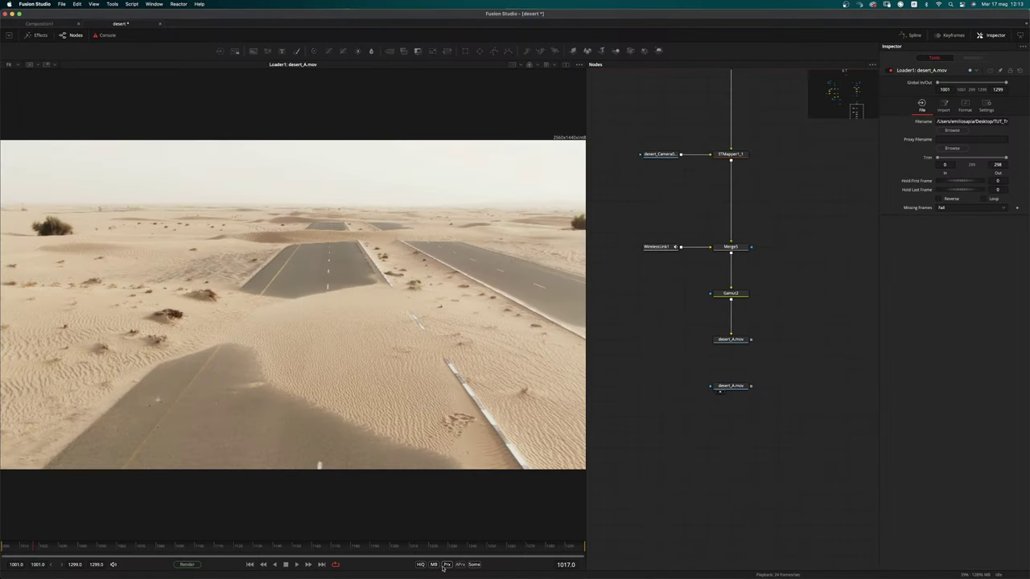
Choose a proxy level, play back the rendered desert_A.mov clip, and stop playback
{"action": "right_click", "coordinate": [447, 564]}
{"action": "left_click", "coordinate": [473, 497]}
{"action": "key", "text": "space"}
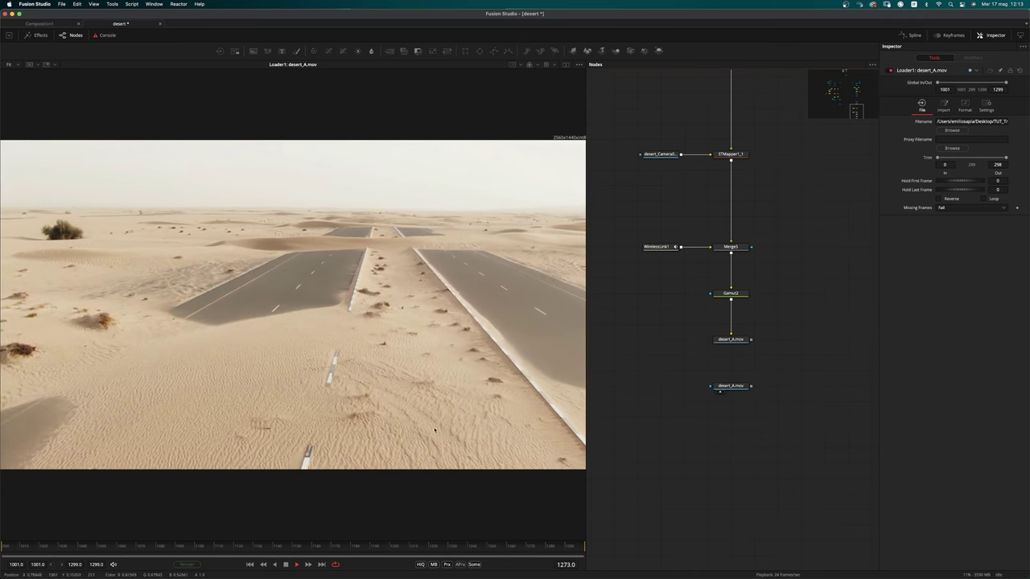
{"action": "left_click", "coordinate": [285, 565]}
{"action": "scroll", "coordinate": [662, 345], "scroll_direction": "down", "scroll_amount": 5}
{"action": "middle_click_drag", "start_coordinate": [684, 315], "coordinate": [716, 393]}
{"action": "scroll", "coordinate": [717, 393], "scroll_direction": "down", "scroll_amount": 4}
{"action": "middle_click_drag", "start_coordinate": [712, 121], "coordinate": [779, 215]}
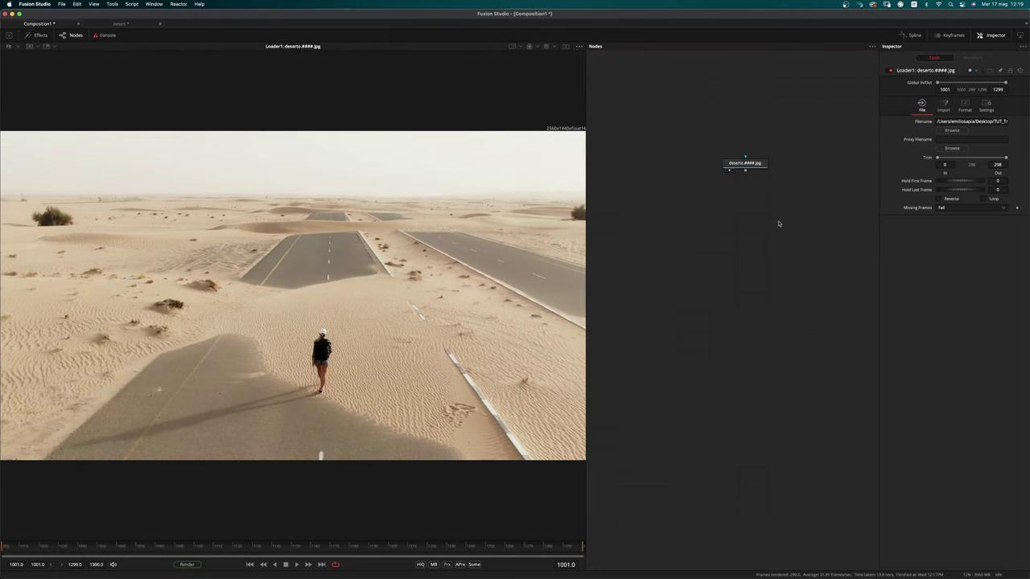
Add a Gamut node after the deserto.####.jpg loader and set its source space to sRGB
{"action": "left_click", "coordinate": [754, 164]}
{"action": "key", "text": "shift+space"}
{"action": "type", "text": "gamu"}
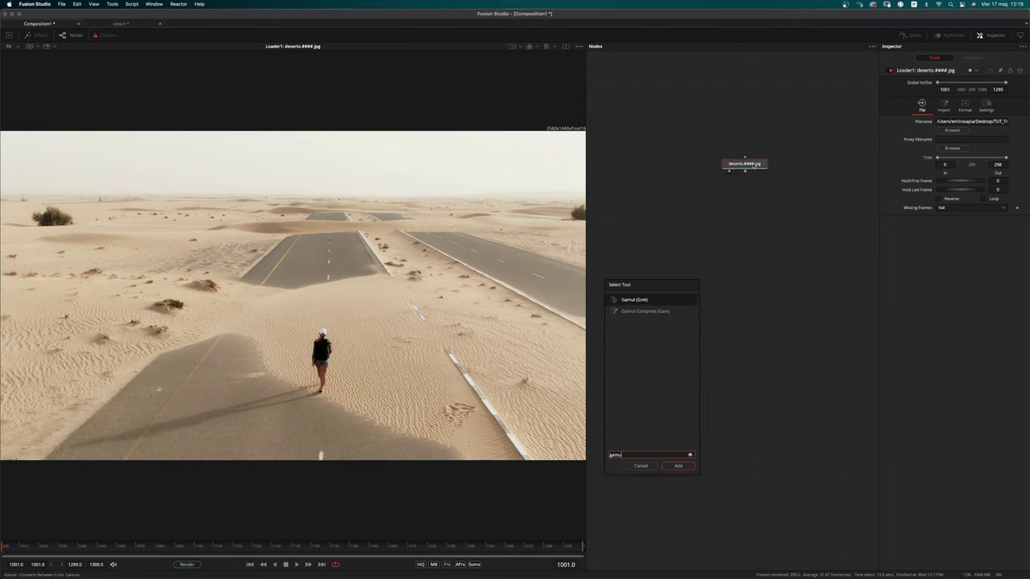
{"action": "key", "text": "Return"}
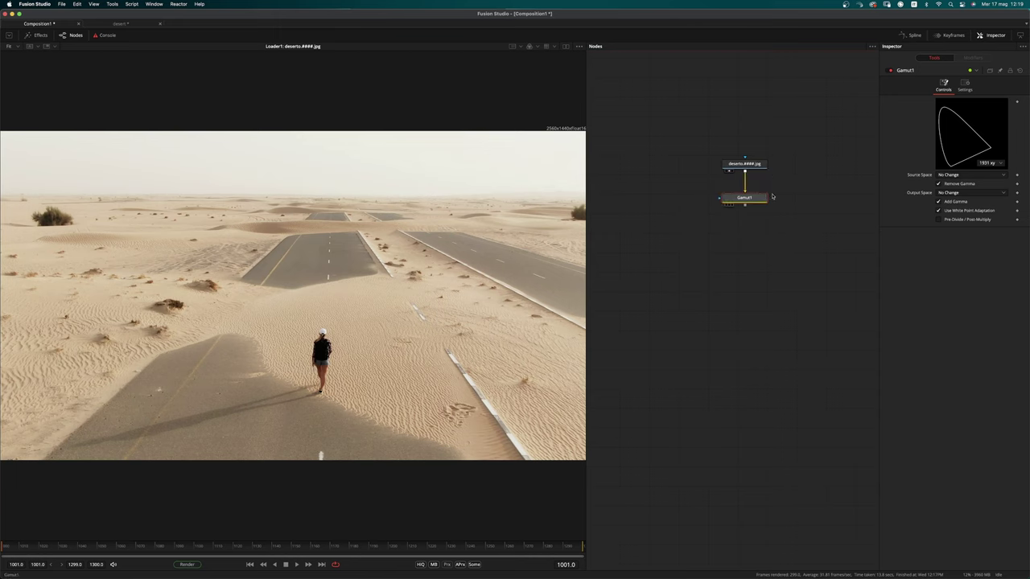
{"action": "left_click", "coordinate": [998, 174]}
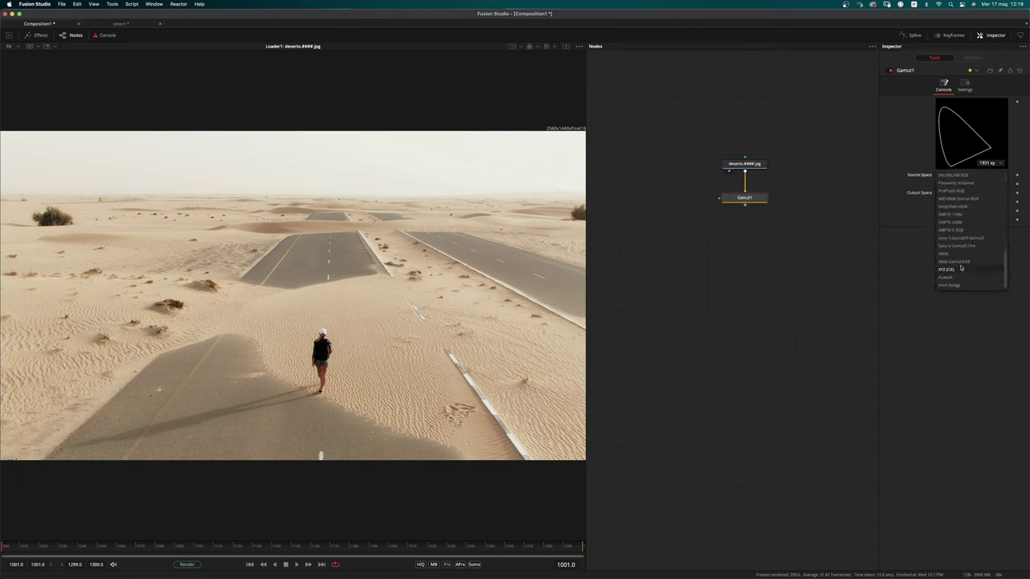
{"action": "left_click", "coordinate": [961, 269]}
View the Gamut1 result with a display lookup table applied in the viewer
{"action": "key", "text": "1"}
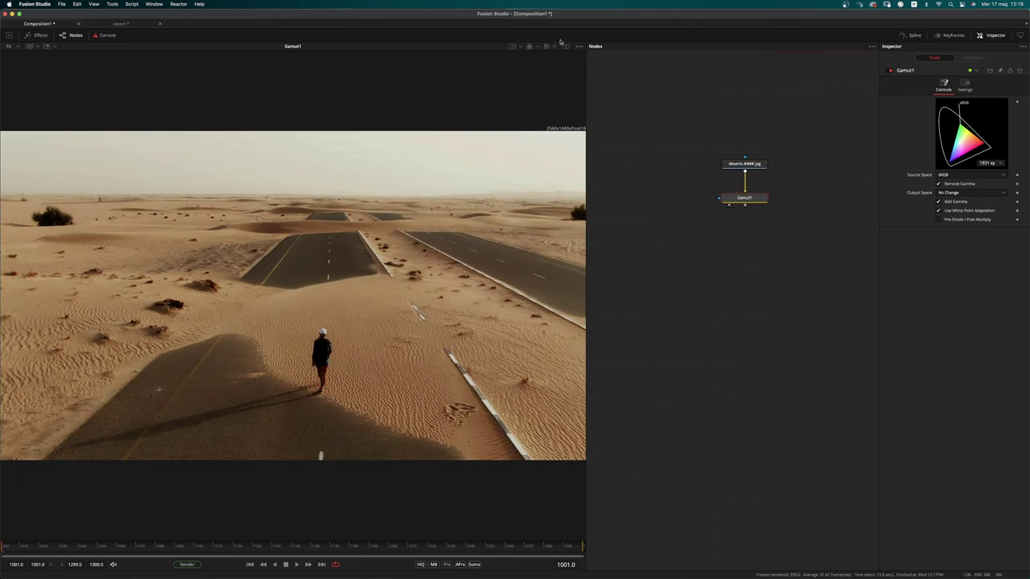
{"action": "left_click", "coordinate": [555, 46]}
{"action": "left_click", "coordinate": [563, 115]}
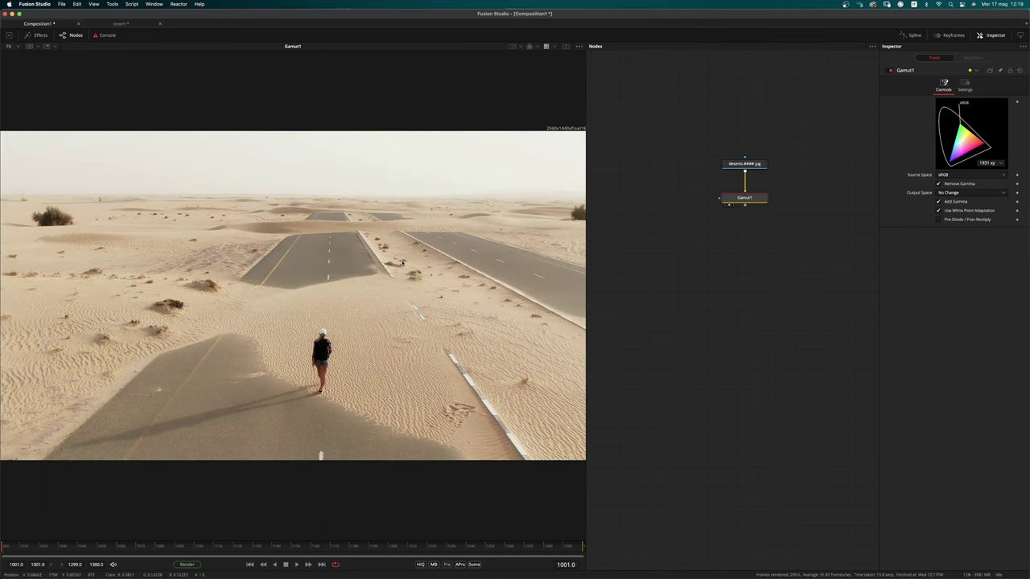
Add a CameraTracker node after Gamut1
{"action": "scroll", "coordinate": [402, 263], "scroll_direction": "down", "scroll_amount": 3, "text": "super"}
{"action": "scroll", "coordinate": [391, 288], "scroll_direction": "up", "scroll_amount": 3, "text": "super"}
{"action": "mouse_move", "coordinate": [402, 263]}
{"action": "middle_mouse_down"}
{"action": "mouse_move", "coordinate": [386, 275]}
{"action": "mouse_move", "coordinate": [402, 281]}
{"action": "middle_mouse_up"}
{"action": "scroll", "coordinate": [402, 282], "scroll_direction": "down", "scroll_amount": 1, "text": "super"}
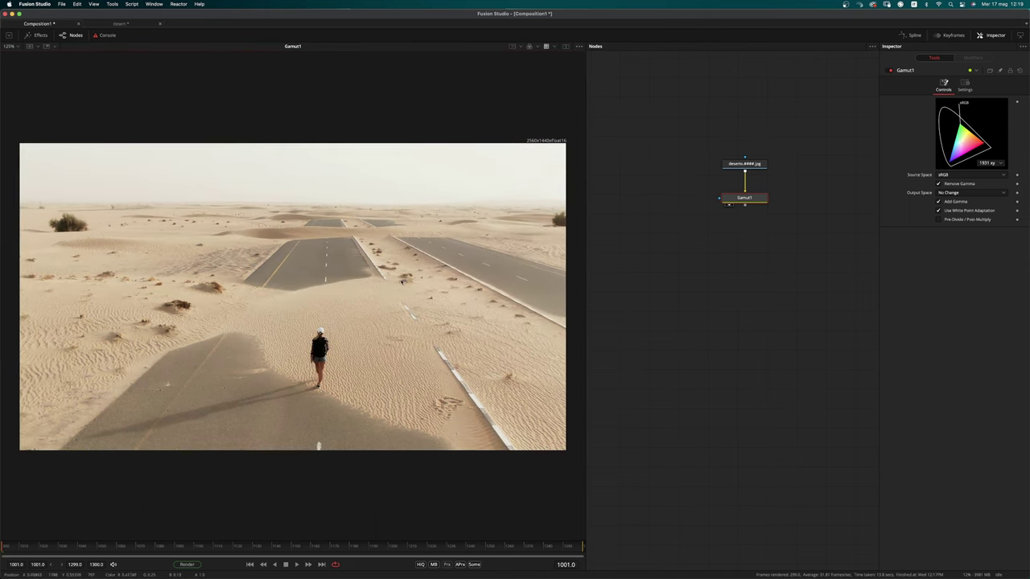
{"action": "key", "text": "shift+space"}
{"action": "type", "text": "camer"}
{"action": "key", "text": "Down"}
{"action": "key", "text": "Return"}
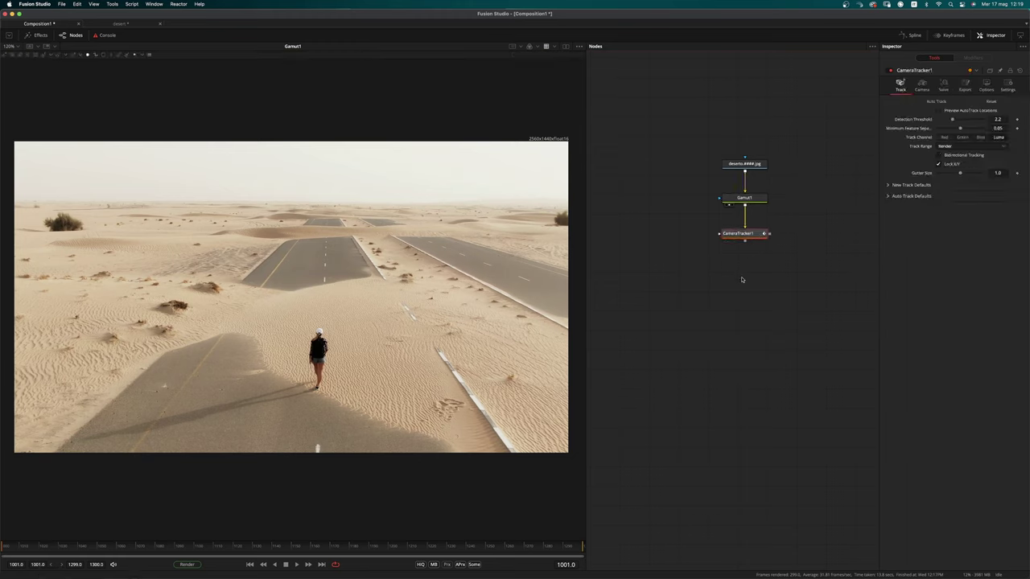
Add a Polygon node as the mask for CameraTracker1 and place it beside the tracker
{"action": "key", "text": "shift+space"}
{"action": "type", "text": "ply"}
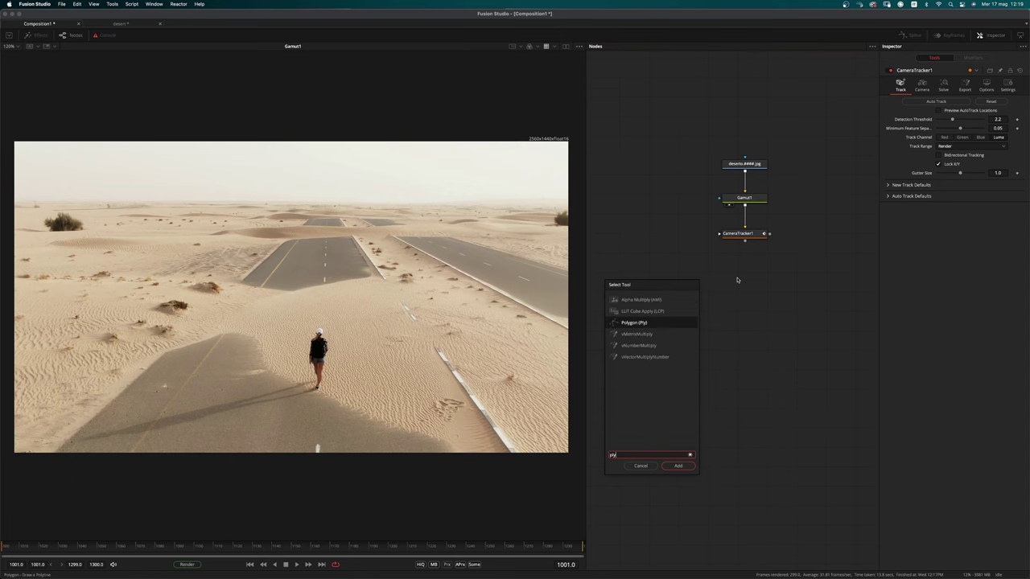
{"action": "key", "text": "Return"}
{"action": "left_click_drag", "start_coordinate": [736, 279], "coordinate": [671, 234]}
Draw a closed polygon mask around the walking woman and her shadow
{"action": "left_click", "coordinate": [56, 429]}
{"action": "left_click", "coordinate": [108, 415]}
{"action": "left_click", "coordinate": [289, 373]}
{"action": "left_click", "coordinate": [298, 326]}
{"action": "left_click", "coordinate": [324, 318]}
{"action": "left_click", "coordinate": [341, 329]}
{"action": "key", "text": "shift+c"}
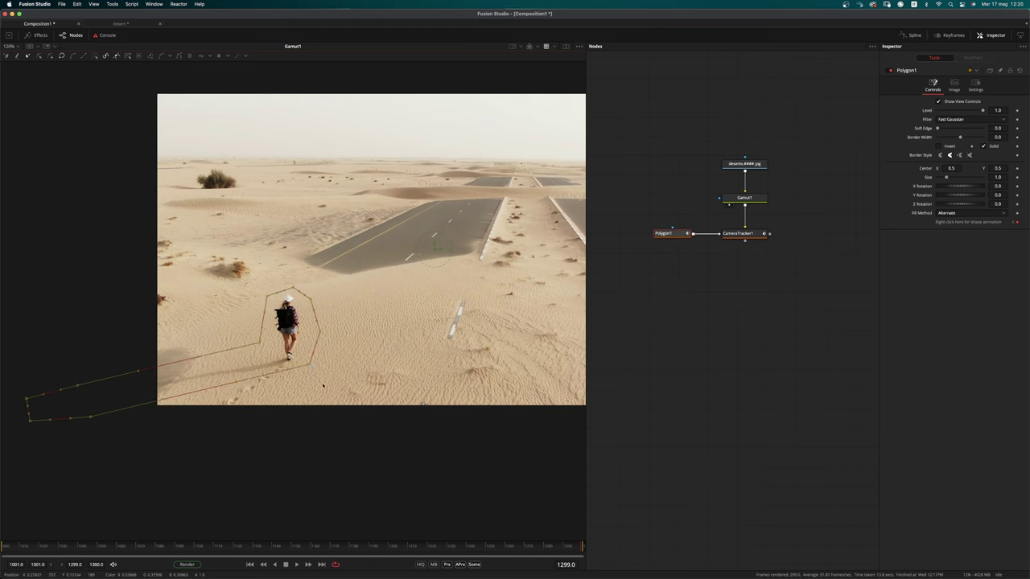
Scrub through the clip to frame 1281 to check how the mask follows the woman, viewing CameraTracker1
{"action": "left_click", "coordinate": [431, 548]}
{"action": "left_click_drag", "start_coordinate": [432, 550], "coordinate": [547, 552]}
{"action": "left_click", "coordinate": [669, 354]}
{"action": "key", "text": "1"}
{"action": "left_click", "coordinate": [665, 233]}
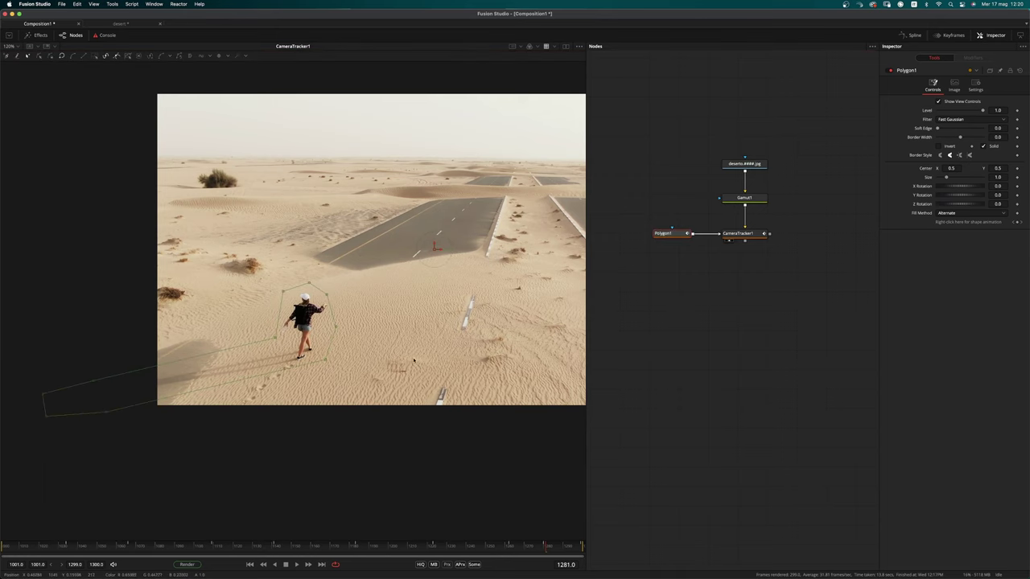
View the Polygon1 matte on its own and invert it
{"action": "key", "text": "super+f"}
{"action": "left_click", "coordinate": [666, 234]}
{"action": "key", "text": "1"}
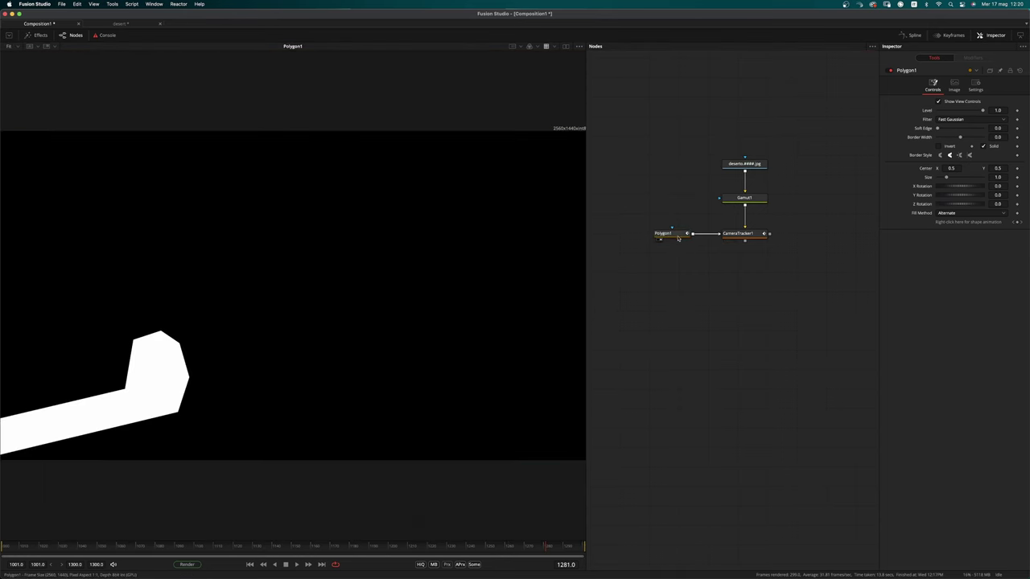
{"action": "left_click", "coordinate": [938, 146]}
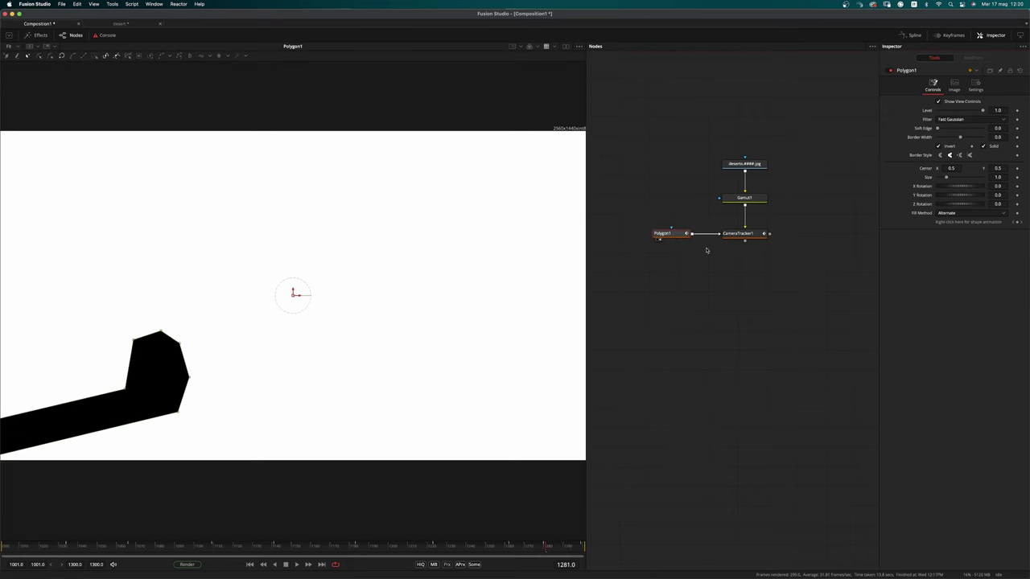
View CameraTracker1 and save the composition as desert_Fusion
{"action": "left_click_drag", "start_coordinate": [749, 236], "coordinate": [515, 304]}
{"action": "left_click", "coordinate": [713, 309]}
{"action": "left_click", "coordinate": [733, 234]}
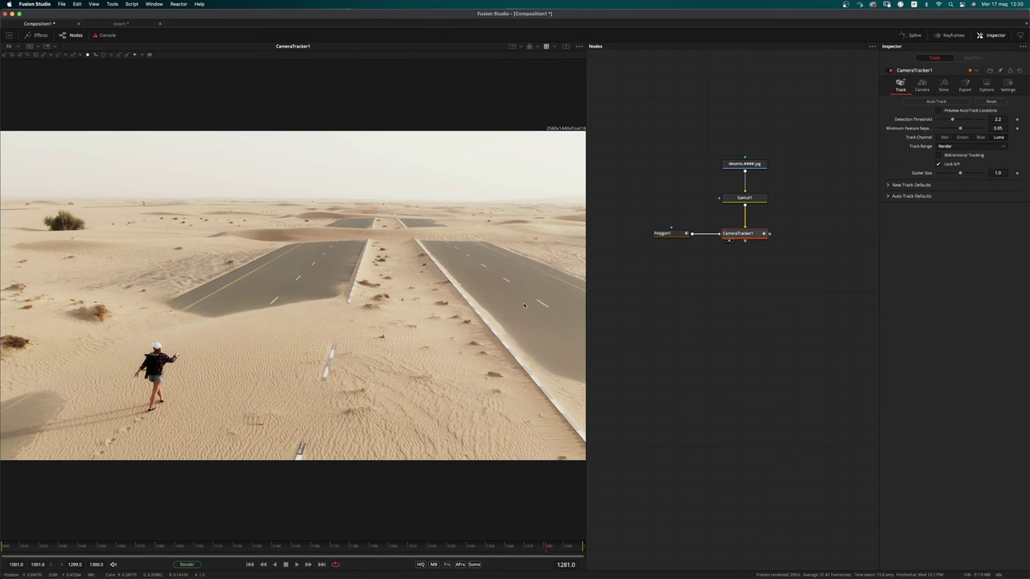
{"action": "key", "text": "super+s"}
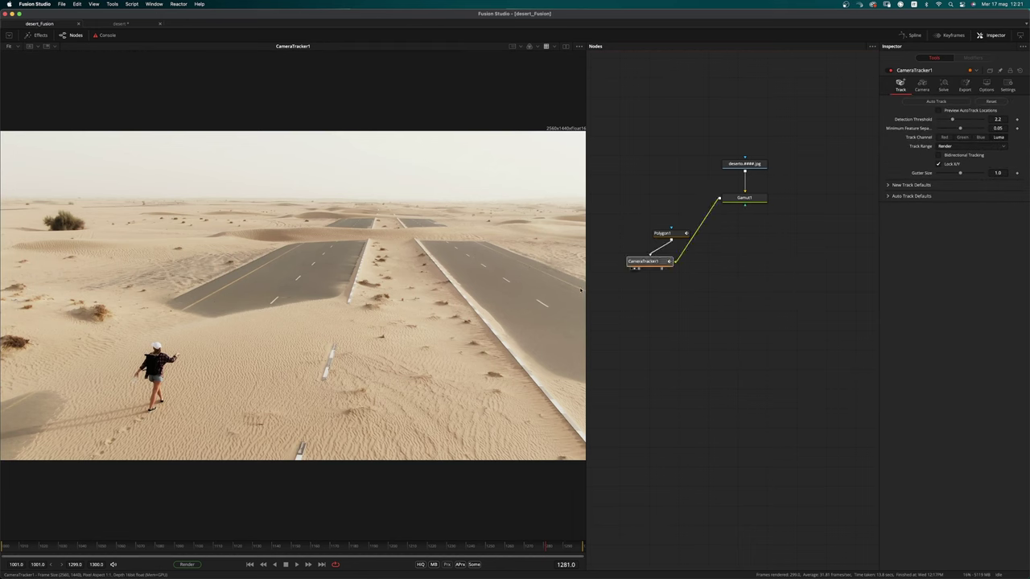
Darken CameraTracker1's image in the viewer and enable the preview of auto-track locations
{"action": "left_click", "coordinate": [753, 234]}
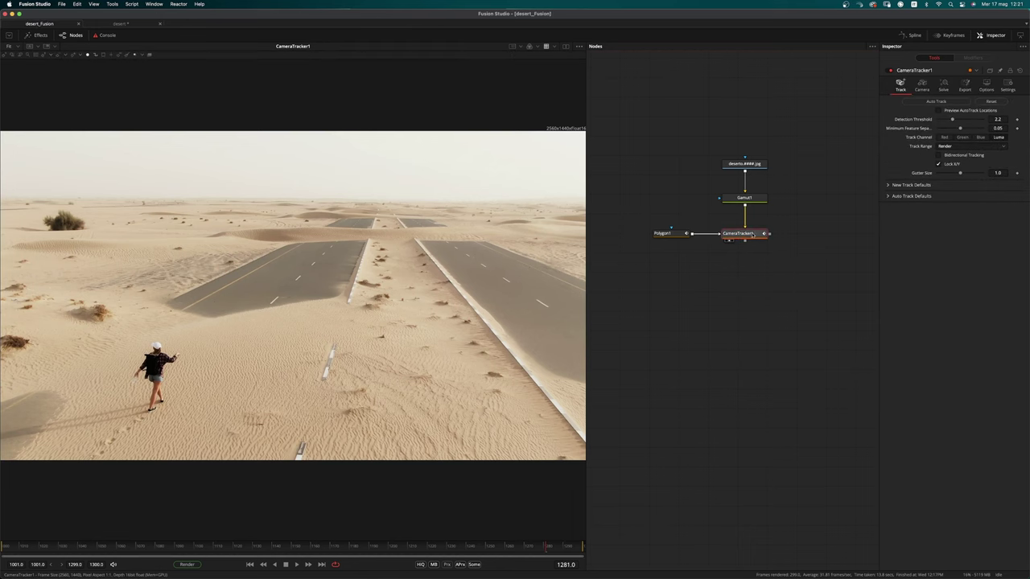
{"action": "left_click", "coordinate": [151, 55]}
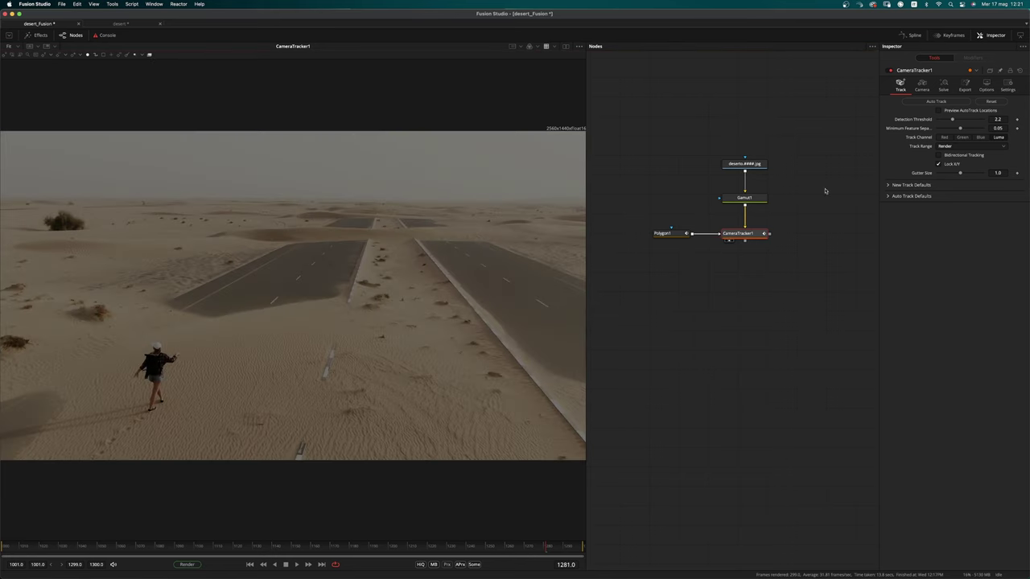
{"action": "left_click", "coordinate": [980, 111]}
From the first frame, auto-track with a Minimum Feature Separation of 0.0252 and Bidirectional Tracking enabled
{"action": "left_click", "coordinate": [249, 565]}
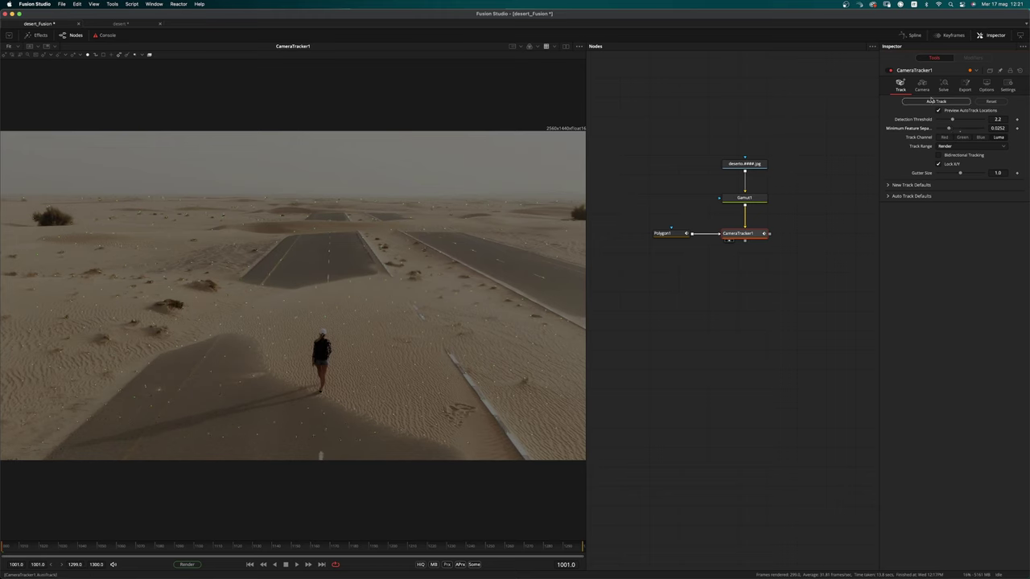
{"action": "left_click", "coordinate": [963, 155]}
{"action": "left_click", "coordinate": [938, 101]}
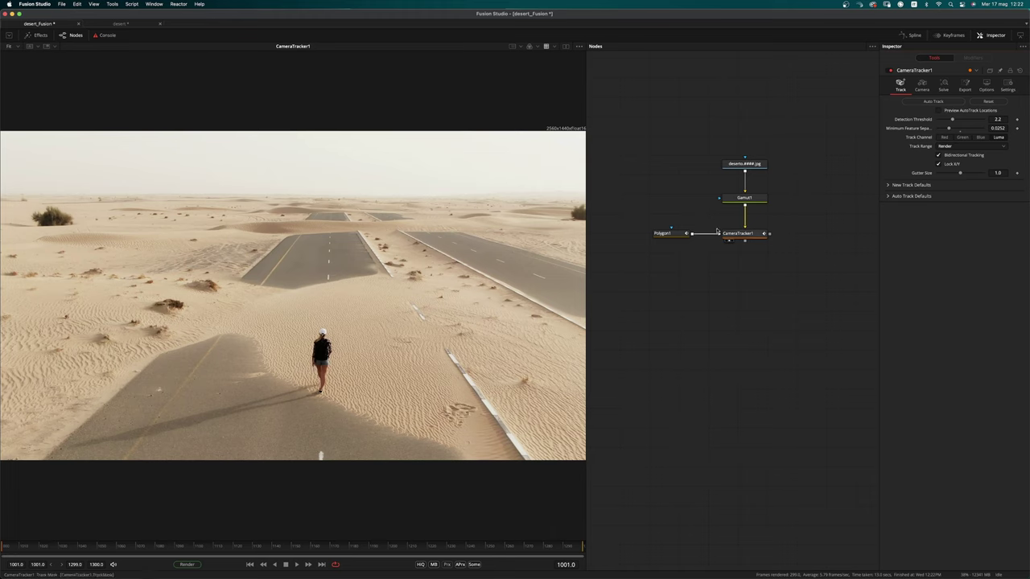
Inspect the tracks, select the poor ones with a Maximum Track Error of 0.118, and delete them
{"action": "left_click", "coordinate": [747, 233]}
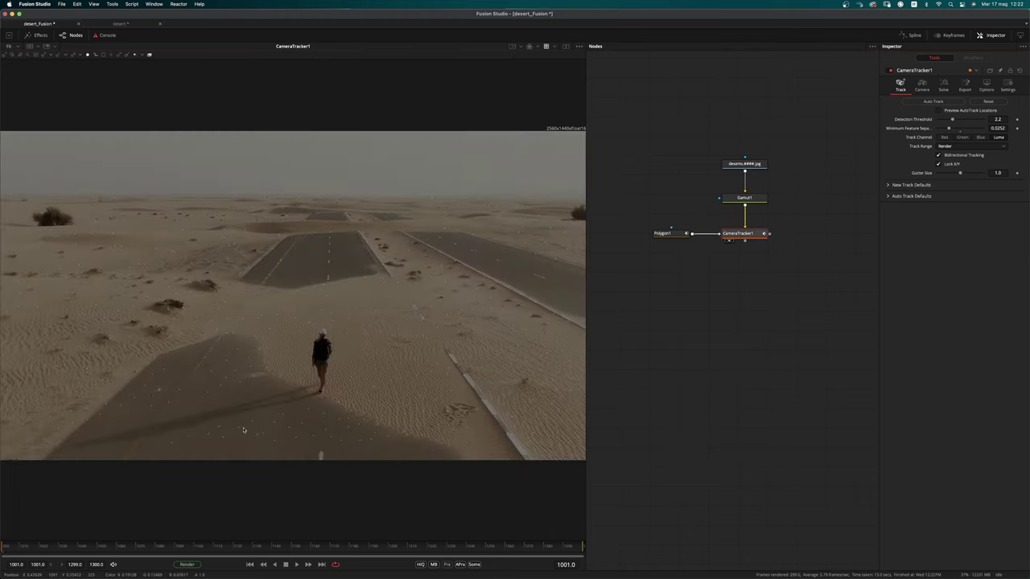
{"action": "left_click", "coordinate": [192, 544]}
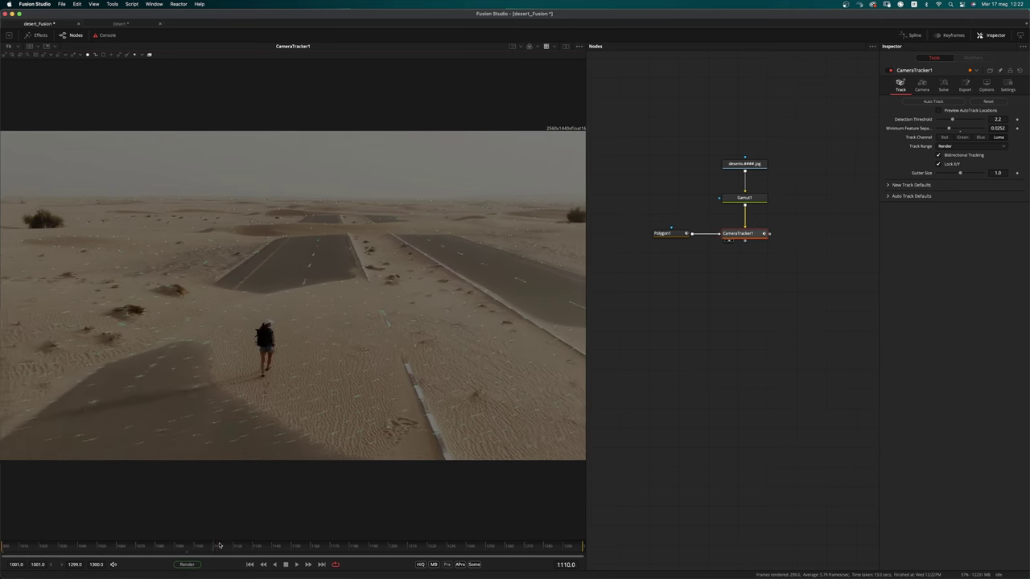
{"action": "left_click", "coordinate": [943, 85]}
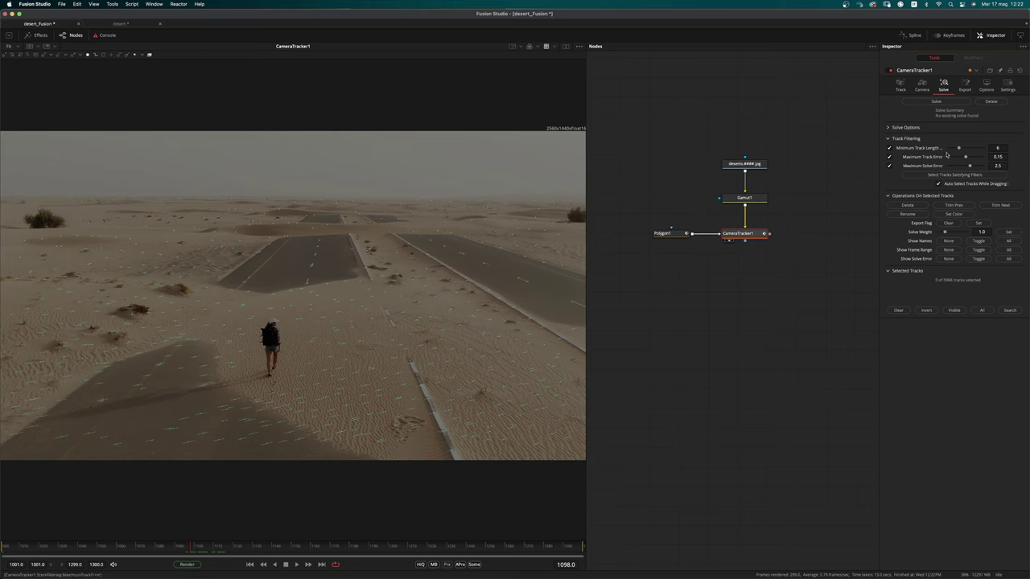
{"action": "left_click_drag", "start_coordinate": [966, 156], "coordinate": [965, 158]}
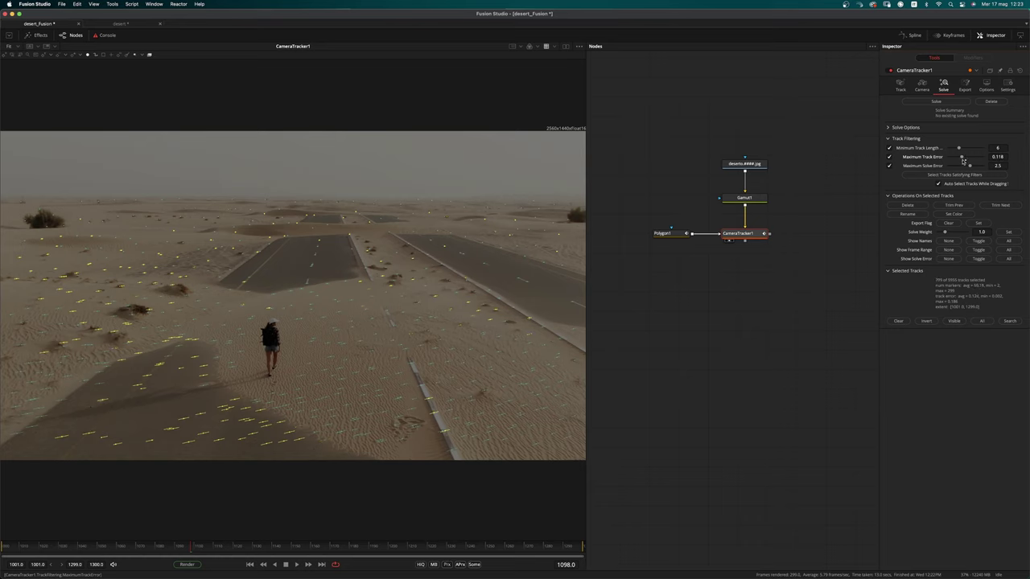
{"action": "left_click", "coordinate": [917, 206]}
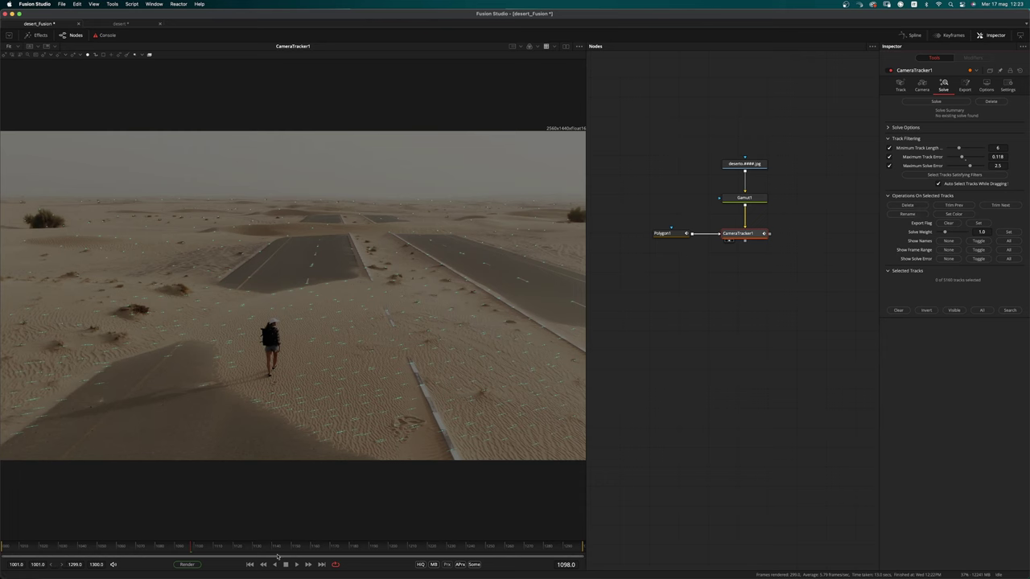
From the first frame, enable lens parameters in the solve options and solve the camera
{"action": "left_click", "coordinate": [249, 564]}
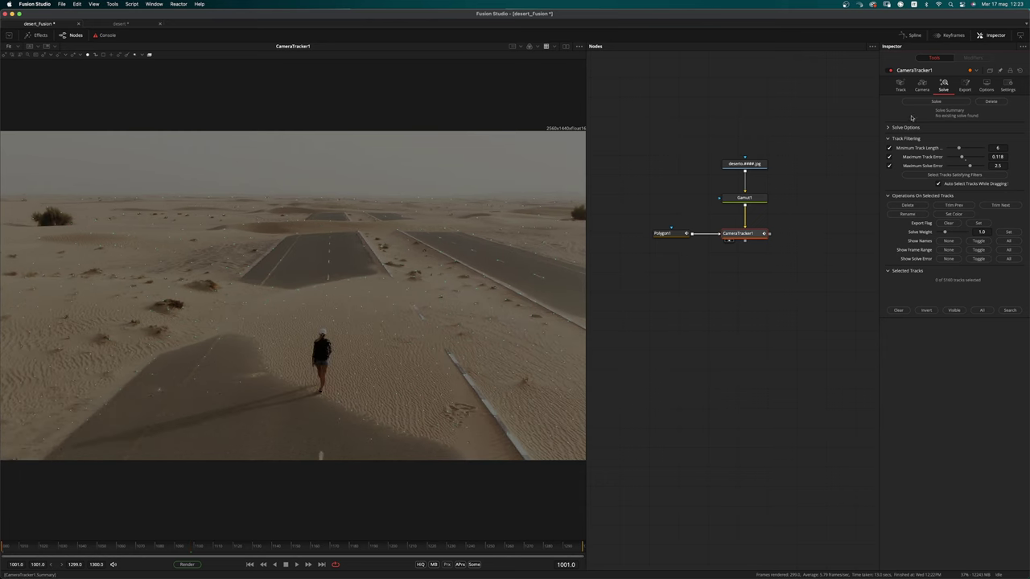
{"action": "left_click", "coordinate": [888, 128]}
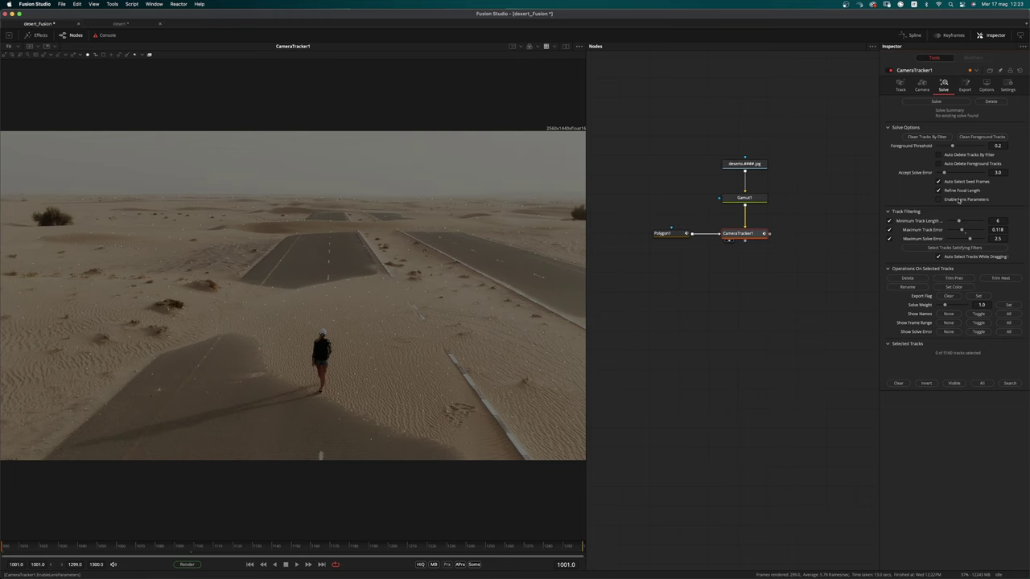
{"action": "left_click", "coordinate": [958, 200]}
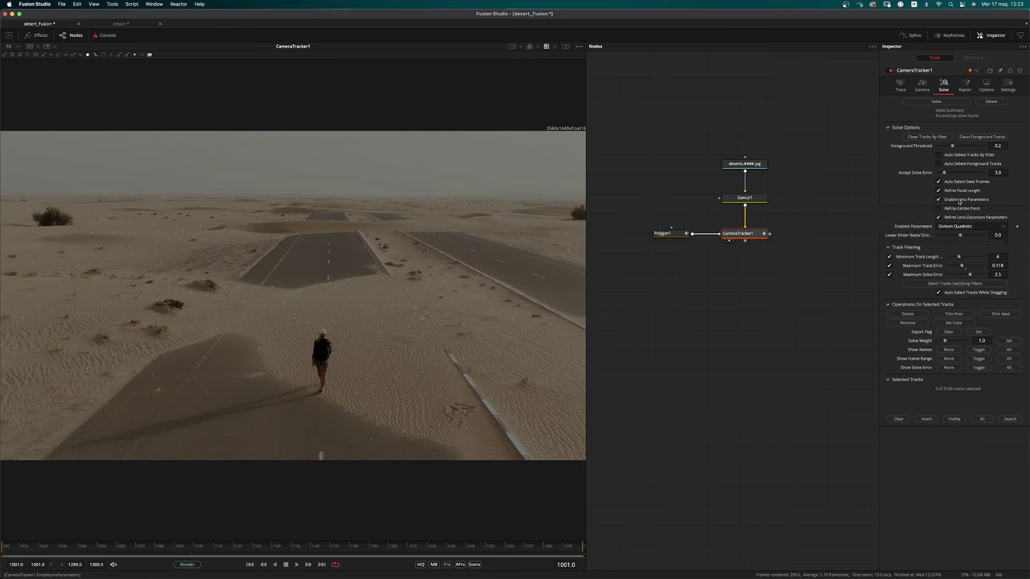
{"action": "left_click", "coordinate": [941, 101]}
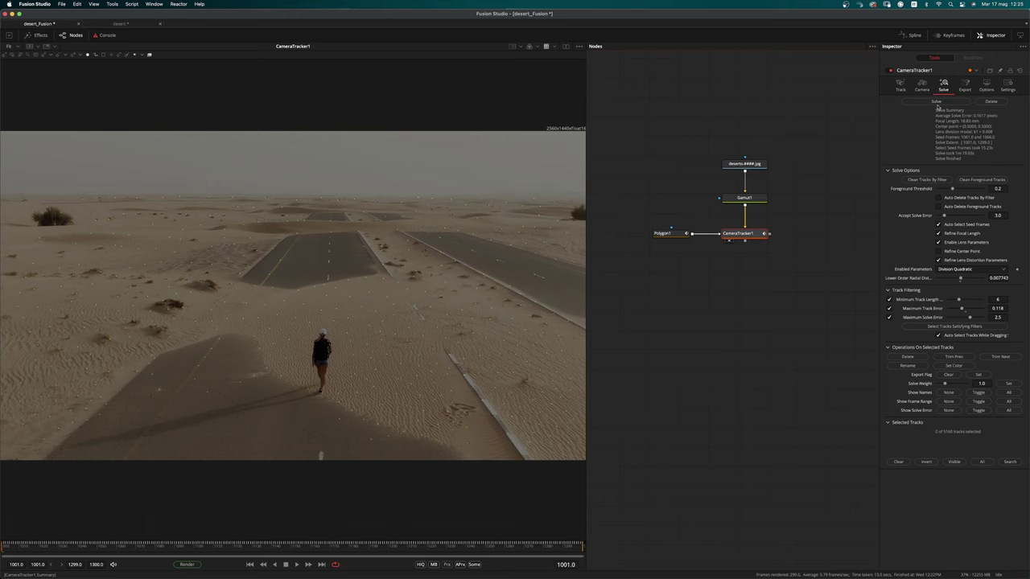
Set the exported 3D scene transform to Unaligned and select track points across the visible road surfaces
{"action": "left_click", "coordinate": [964, 85]}
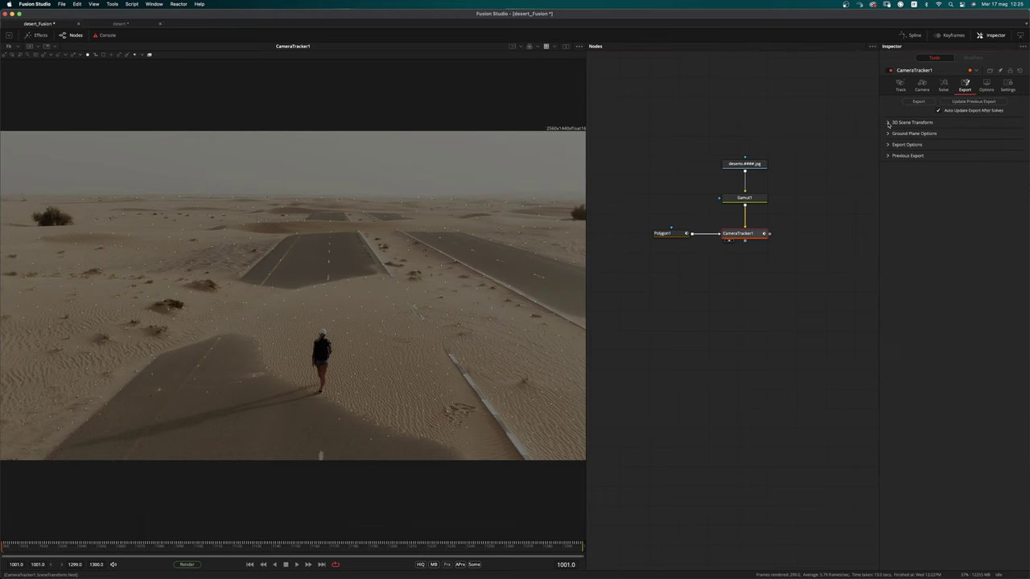
{"action": "left_click", "coordinate": [888, 122]}
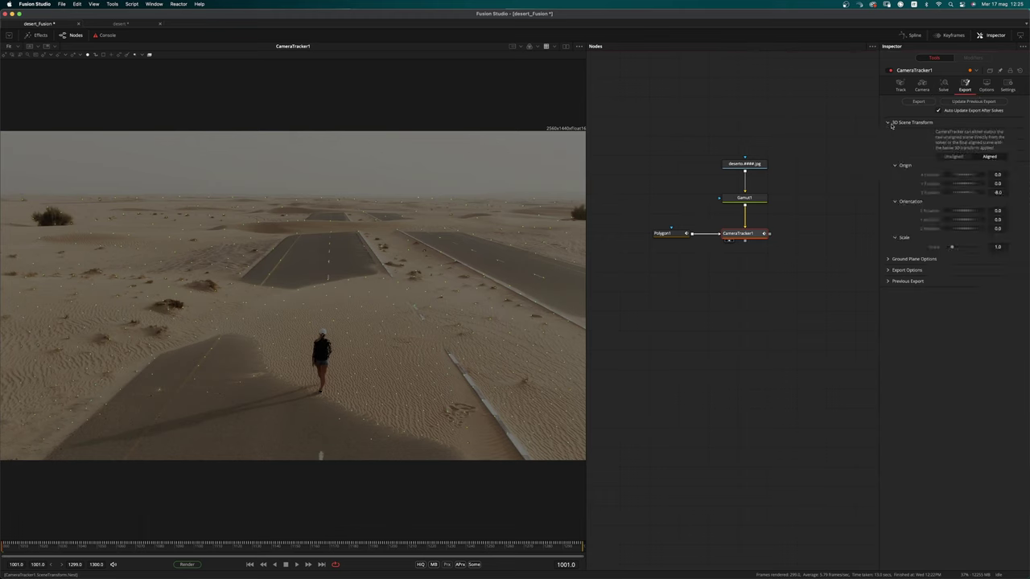
{"action": "left_click", "coordinate": [959, 157]}
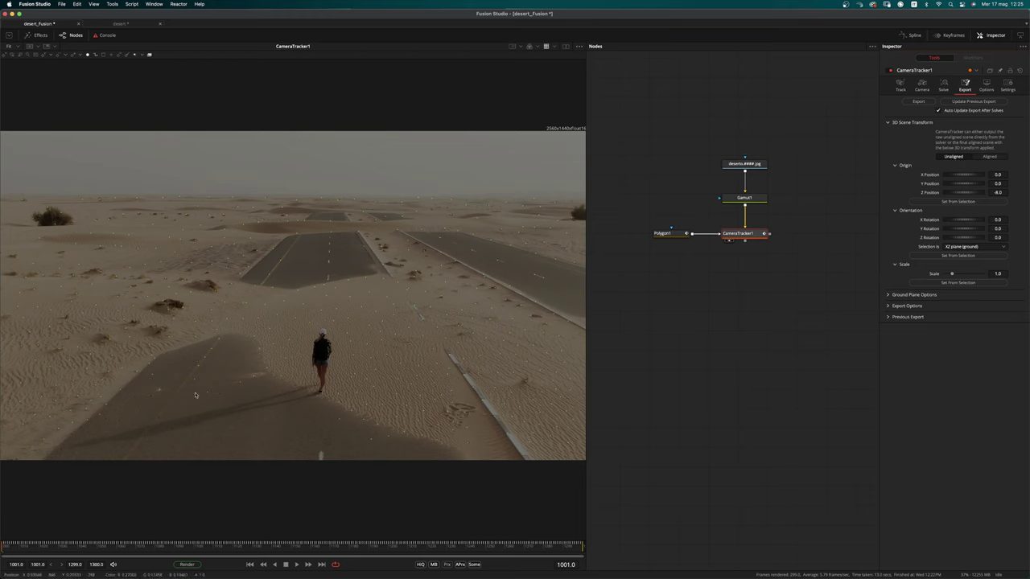
{"action": "left_click_drag", "start_coordinate": [228, 341], "coordinate": [199, 403]}
{"action": "left_click_drag", "start_coordinate": [236, 366], "coordinate": [262, 398]}
{"action": "left_click_drag", "start_coordinate": [364, 455], "coordinate": [394, 436]}
{"action": "left_click_drag", "start_coordinate": [320, 241], "coordinate": [338, 284]}
{"action": "left_click_drag", "start_coordinate": [435, 235], "coordinate": [451, 245]}
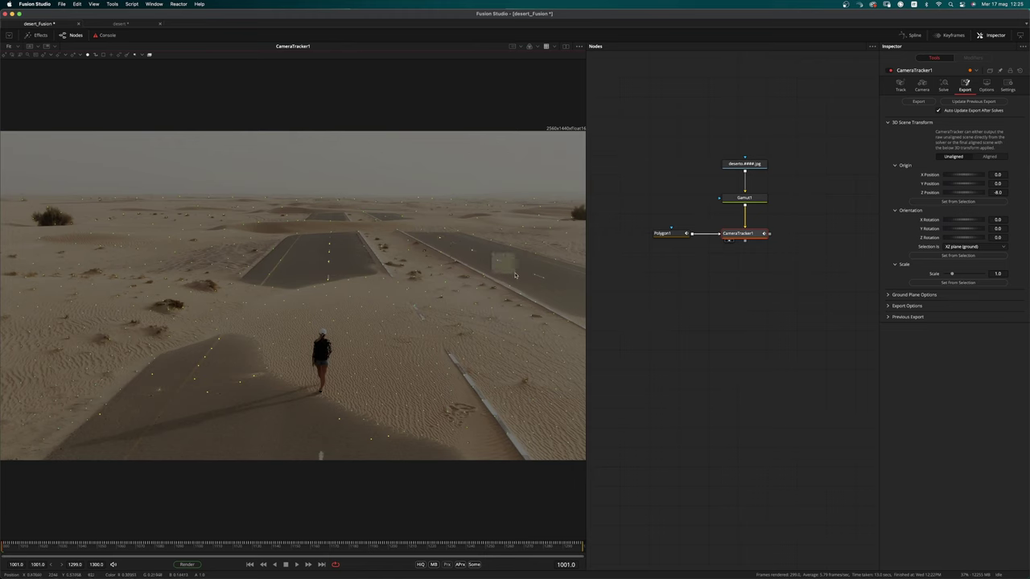
Set the scene's origin and XZ ground-plane orientation from the selected tracks, and switch the transform to Aligned
{"action": "left_click", "coordinate": [961, 201]}
{"action": "left_click", "coordinate": [965, 256]}
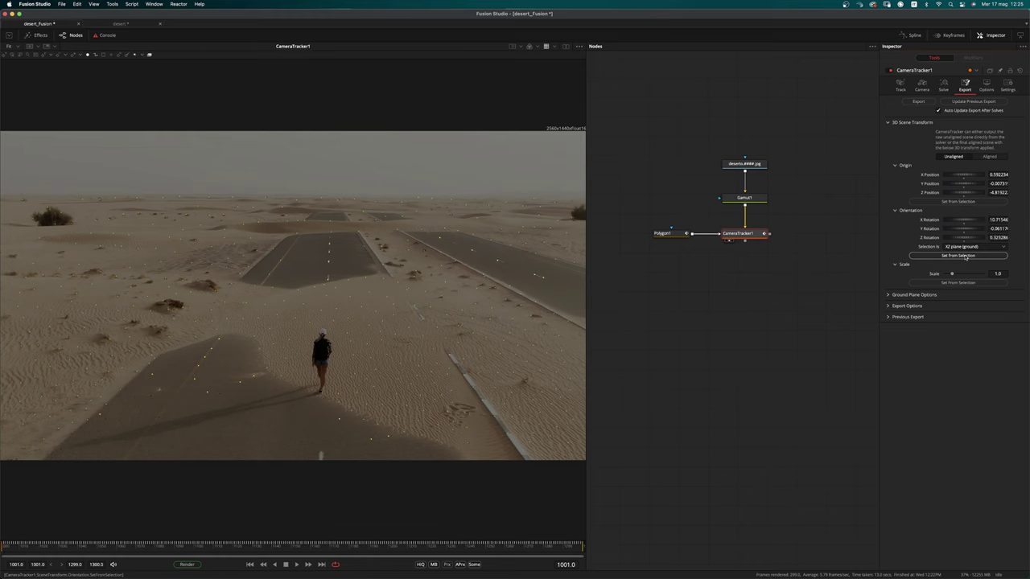
{"action": "left_click", "coordinate": [990, 157]}
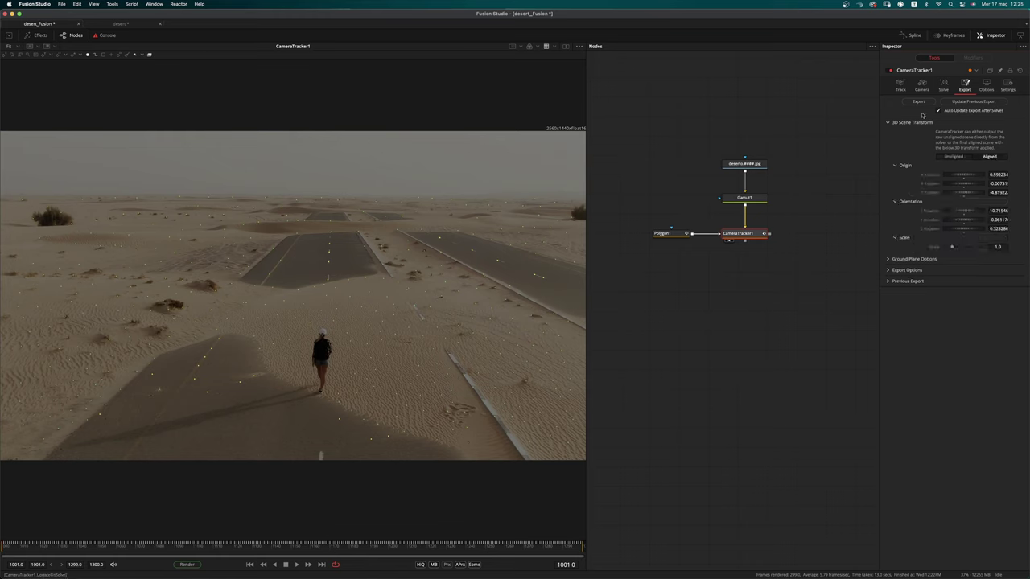
Export the solved 3D scene and arrange its nodes below CameraTracker1, with GroundPlane under Merge3D1
{"action": "left_click", "coordinate": [918, 102]}
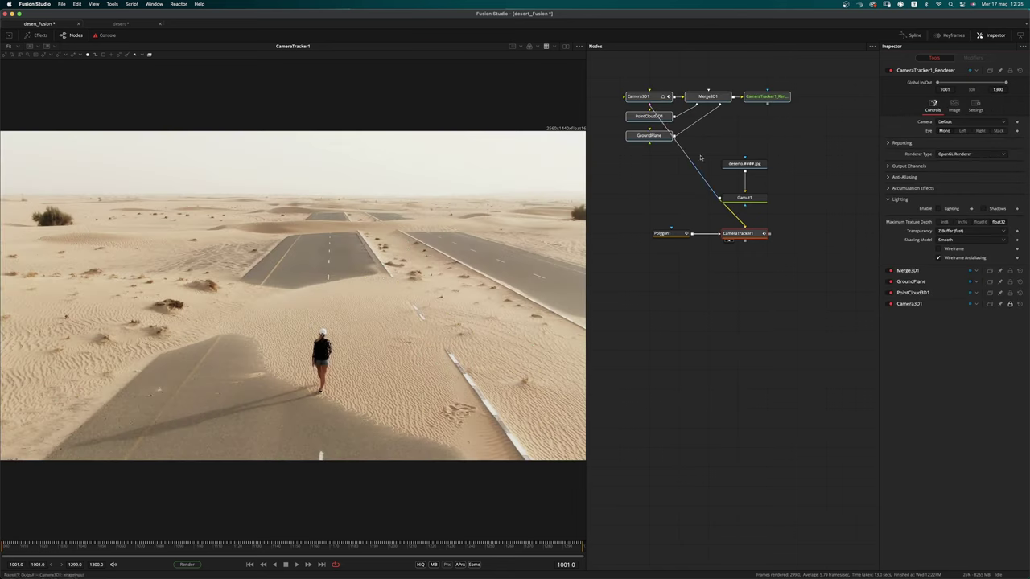
{"action": "left_click_drag", "start_coordinate": [698, 99], "coordinate": [816, 337]}
{"action": "middle_click_drag", "start_coordinate": [763, 283], "coordinate": [751, 268]}
{"action": "scroll", "coordinate": [749, 268], "scroll_direction": "down", "scroll_amount": 3, "text": "super"}
{"action": "middle_click_drag", "start_coordinate": [740, 344], "coordinate": [699, 355]}
{"action": "scroll", "coordinate": [716, 356], "scroll_direction": "up", "scroll_amount": 1, "text": "ctrl"}
{"action": "left_click_drag", "start_coordinate": [705, 315], "coordinate": [748, 327]}
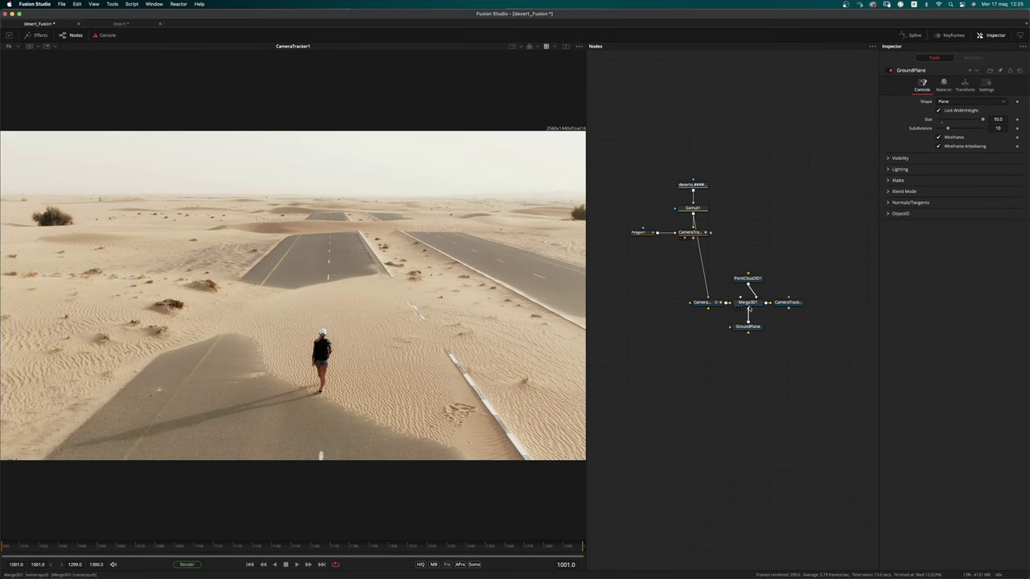
View the Merge3D1 scene and turn off the GroundPlane's wireframe so it displays as a solid plane
{"action": "left_click_drag", "start_coordinate": [366, 445], "coordinate": [356, 444]}
{"action": "scroll", "coordinate": [357, 443], "scroll_direction": "down", "scroll_amount": 5, "text": "super"}
{"action": "middle_click_drag", "start_coordinate": [276, 375], "coordinate": [288, 416], "text": "alt"}
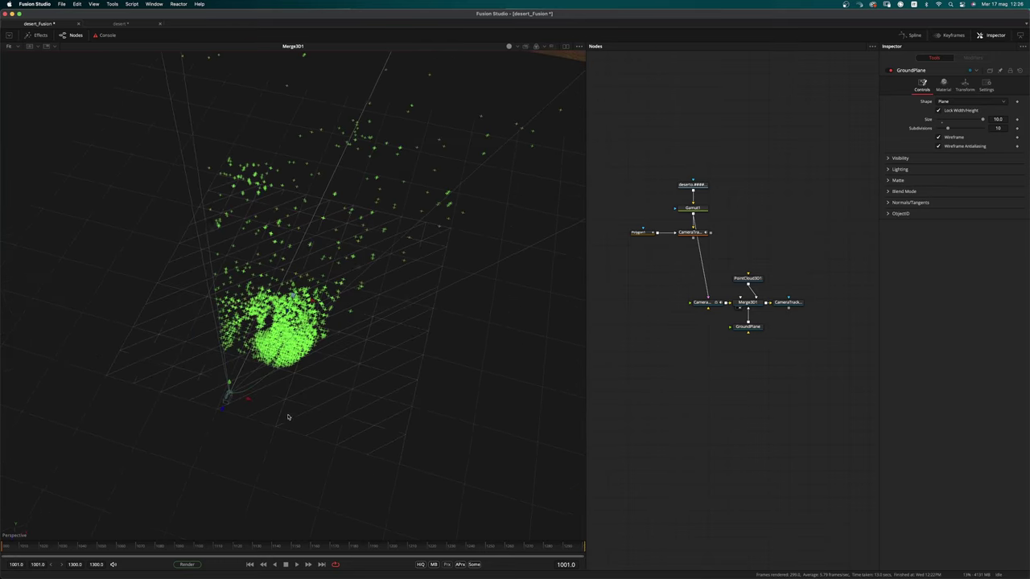
{"action": "left_click", "coordinate": [756, 328]}
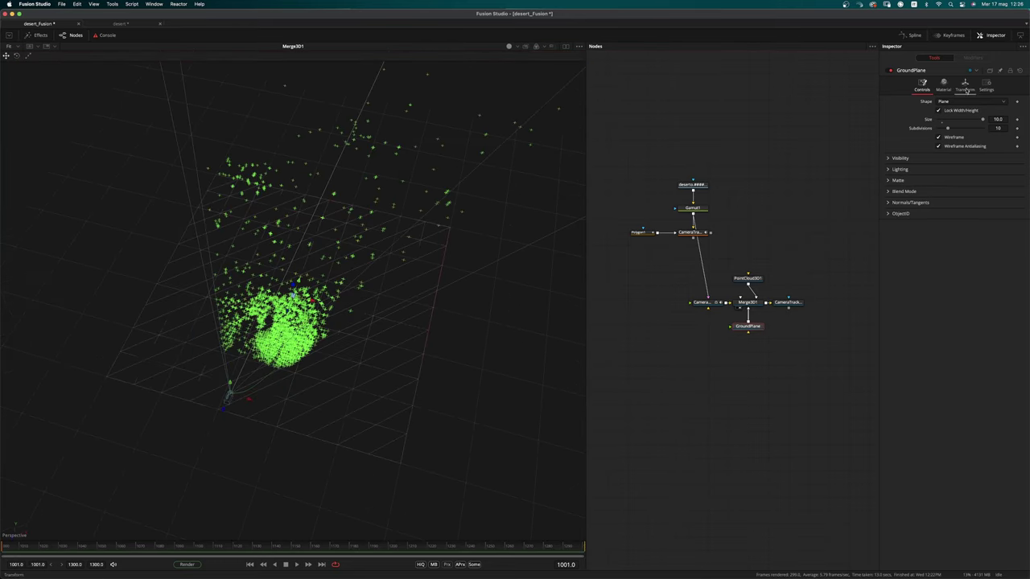
{"action": "left_click", "coordinate": [943, 84]}
{"action": "left_click", "coordinate": [938, 109]}
{"action": "left_click_drag", "start_coordinate": [949, 128], "coordinate": [935, 115]}
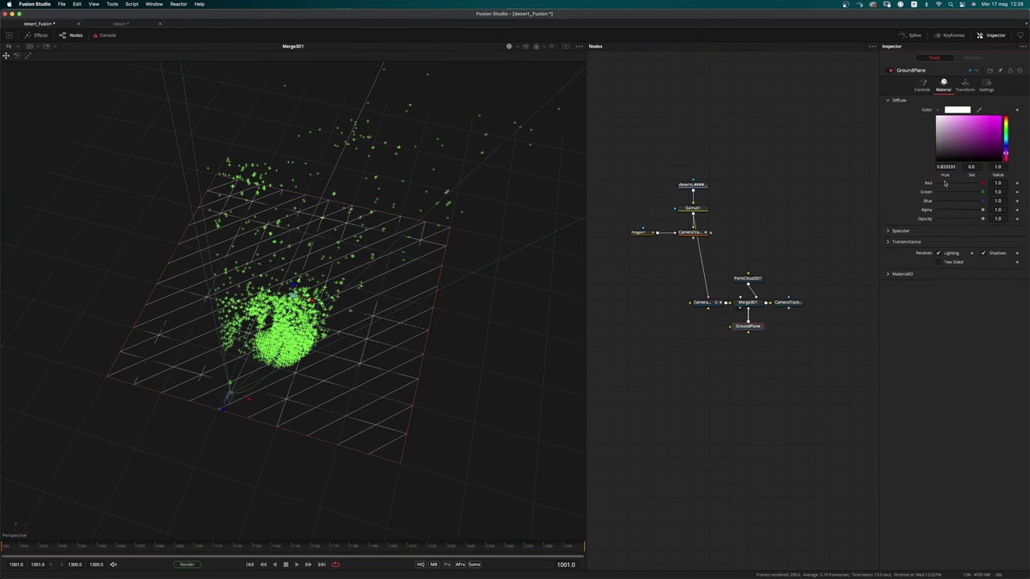
{"action": "left_click", "coordinate": [922, 86]}
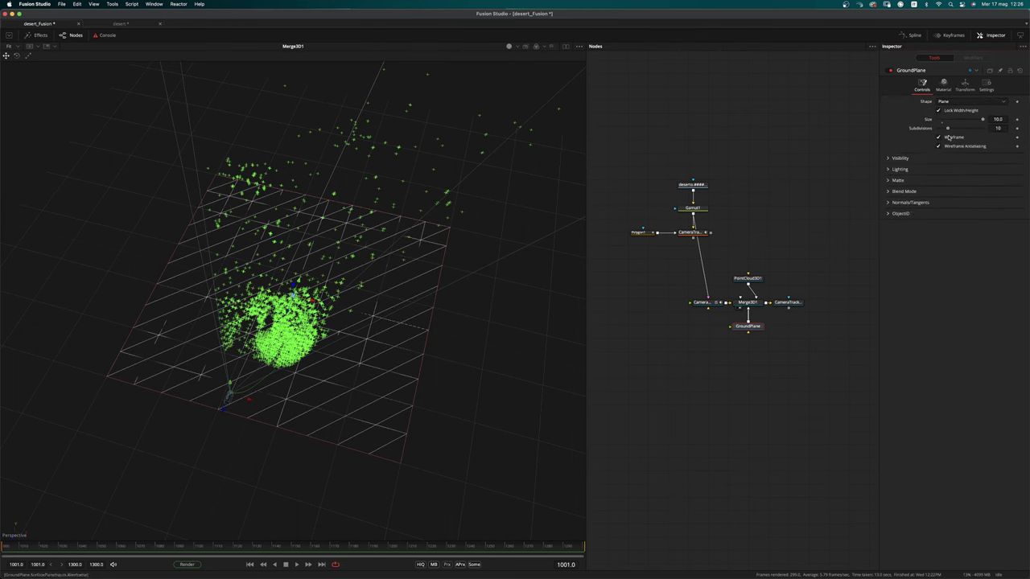
{"action": "left_click", "coordinate": [821, 264]}
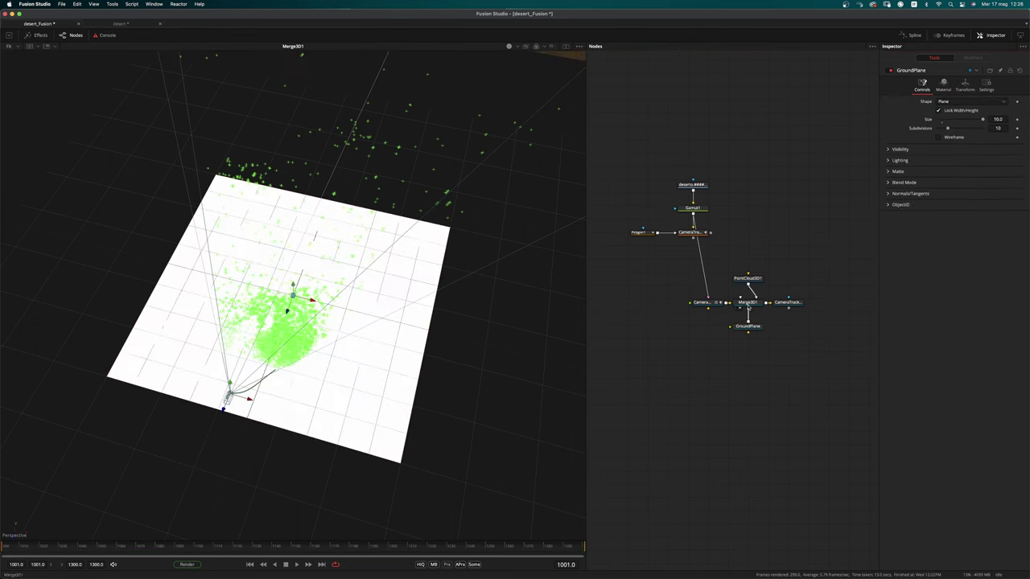
Move the source plate, Gamut1 and CameraTracker1 branch away from the exported 3D nodes to make room between them
{"action": "middle_click_drag", "start_coordinate": [747, 246], "coordinate": [785, 255]}
{"action": "left_click", "coordinate": [732, 244], "text": "alt"}
{"action": "left_click_drag", "start_coordinate": [732, 243], "coordinate": [673, 247]}
{"action": "left_click", "coordinate": [675, 265]}
{"action": "left_click_drag", "start_coordinate": [694, 286], "coordinate": [604, 242]}
{"action": "left_click_drag", "start_coordinate": [674, 247], "coordinate": [675, 269]}
Copy the lower order radial distortion value from CameraTracker1's solve options
{"action": "left_click", "coordinate": [707, 250]}
{"action": "left_click", "coordinate": [943, 85]}
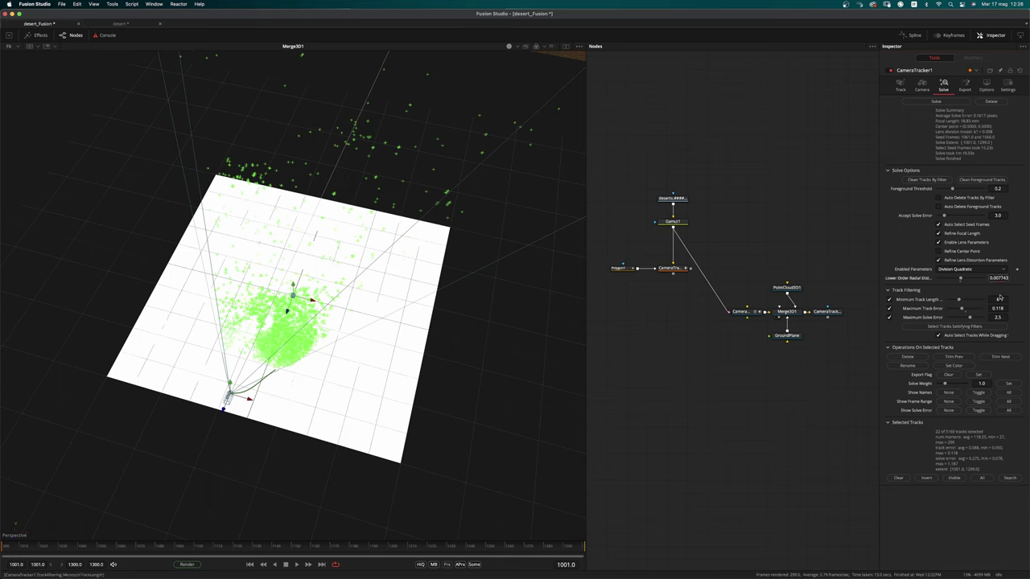
{"action": "key", "text": "super+a"}
{"action": "key", "text": "super+c"}
Add a LensDistort node and insert it between Gamut1 and Camera3D1
{"action": "left_click", "coordinate": [774, 241]}
{"action": "key", "text": "shift+space"}
{"action": "type", "text": "ply"}
{"action": "key", "text": "BackSpace"}
{"action": "key", "text": "BackSpace"}
{"action": "key", "text": "BackSpace"}
{"action": "type", "text": "len"}
{"action": "key", "text": "Return"}
{"action": "left_click_drag", "start_coordinate": [777, 231], "coordinate": [746, 280]}
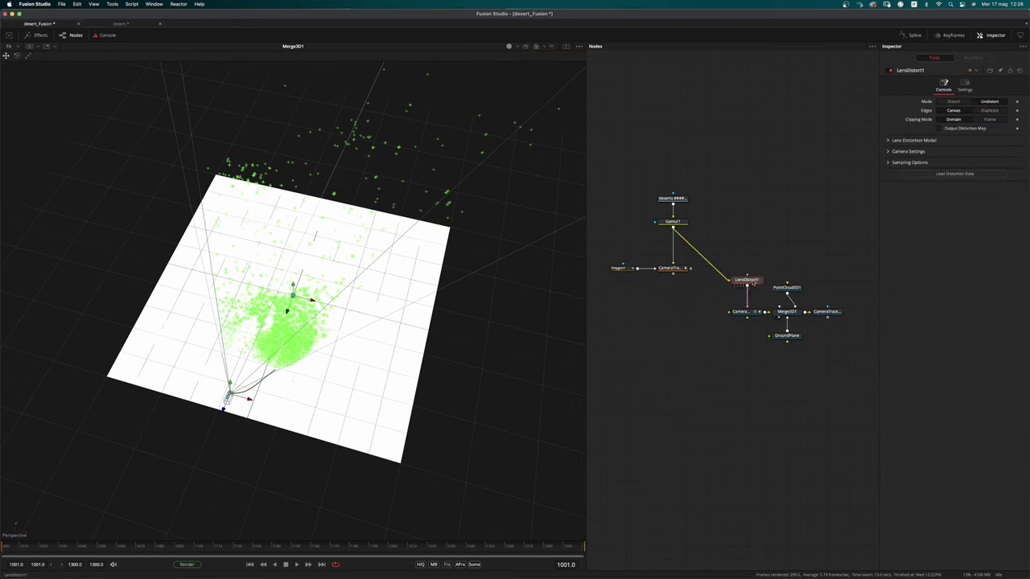
Set LensDistort1's distortion to 0.007743 in the 3DE Classic LD Model and view the undistorted plate
{"action": "left_click", "coordinate": [891, 140]}
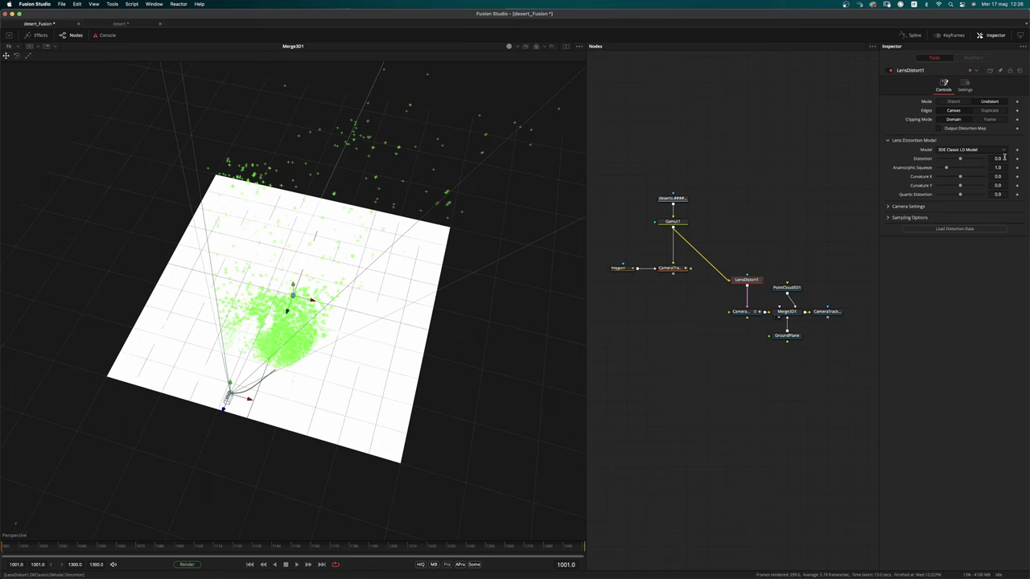
{"action": "key", "text": "super+v"}
{"action": "key", "text": "Return"}
{"action": "key", "text": "1"}
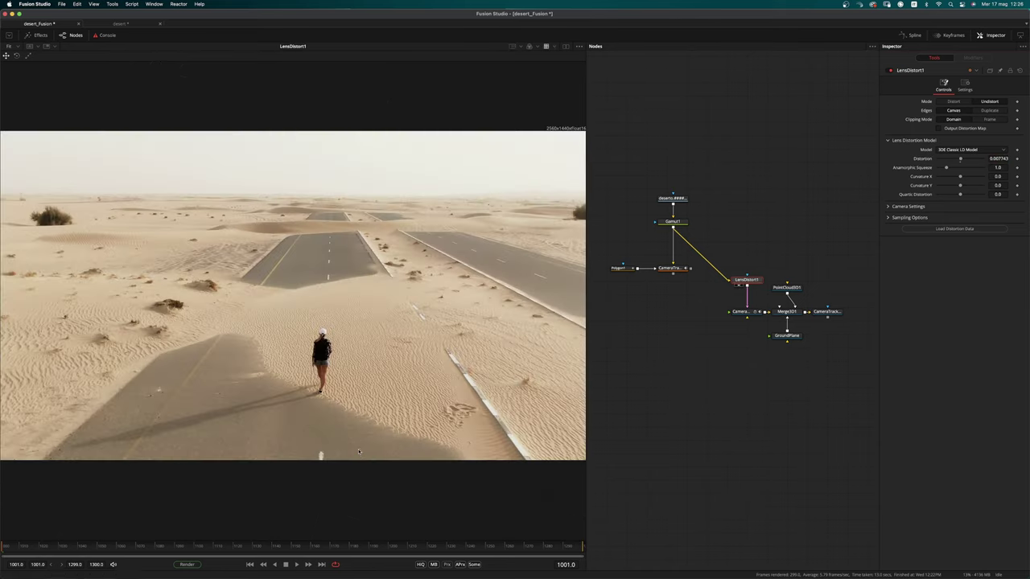
Compare the Gamut1 plate with the LensDistort1 output to examine the effect of the undistortion
{"action": "left_click", "coordinate": [664, 227]}
{"action": "left_click_drag", "start_coordinate": [743, 281], "coordinate": [742, 282]}
{"action": "key", "text": "1"}
{"action": "scroll", "coordinate": [429, 368], "scroll_direction": "down", "scroll_amount": 2}
{"action": "middle_click_drag", "start_coordinate": [431, 370], "coordinate": [438, 372]}
{"action": "scroll", "coordinate": [437, 372], "scroll_direction": "up", "scroll_amount": 3}
{"action": "left_click", "coordinate": [743, 327]}
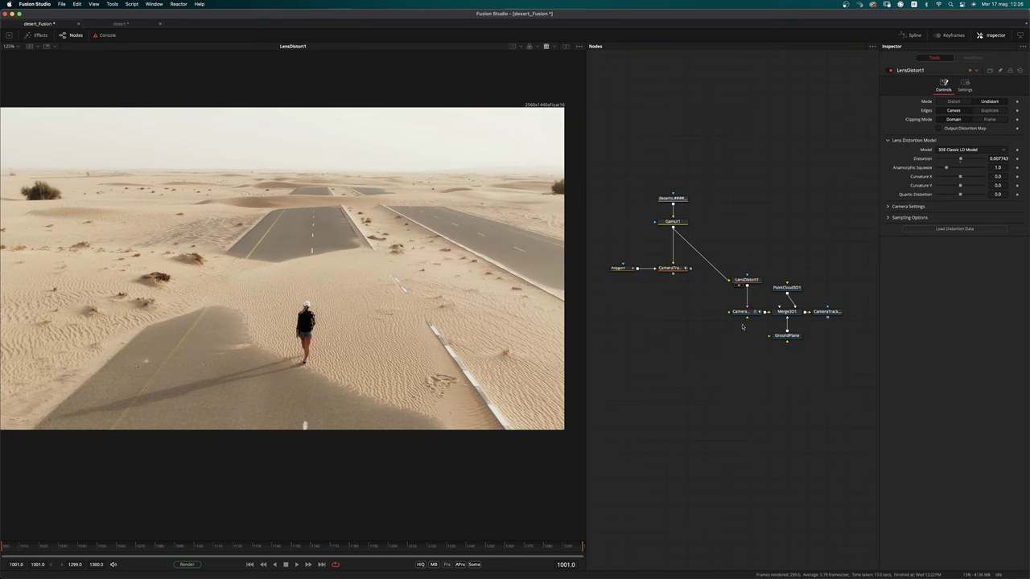
Place GroundPlane beside Merge3D1 and the renderer below it, and detach PointCloud3D1 from the merge
{"action": "left_click", "coordinate": [778, 341]}
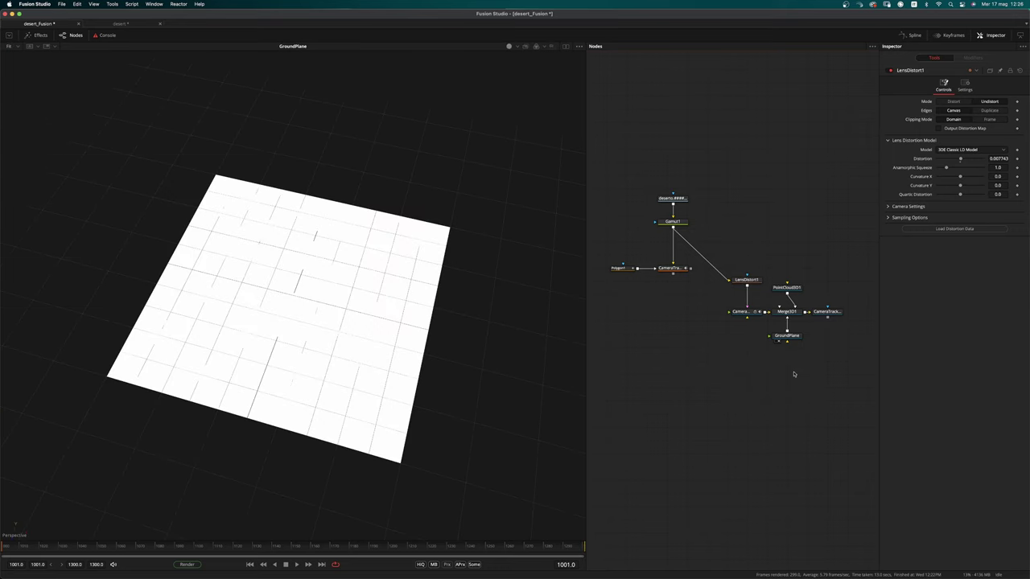
{"action": "left_click_drag", "start_coordinate": [827, 311], "coordinate": [790, 389]}
{"action": "left_click_drag", "start_coordinate": [787, 335], "coordinate": [839, 311]}
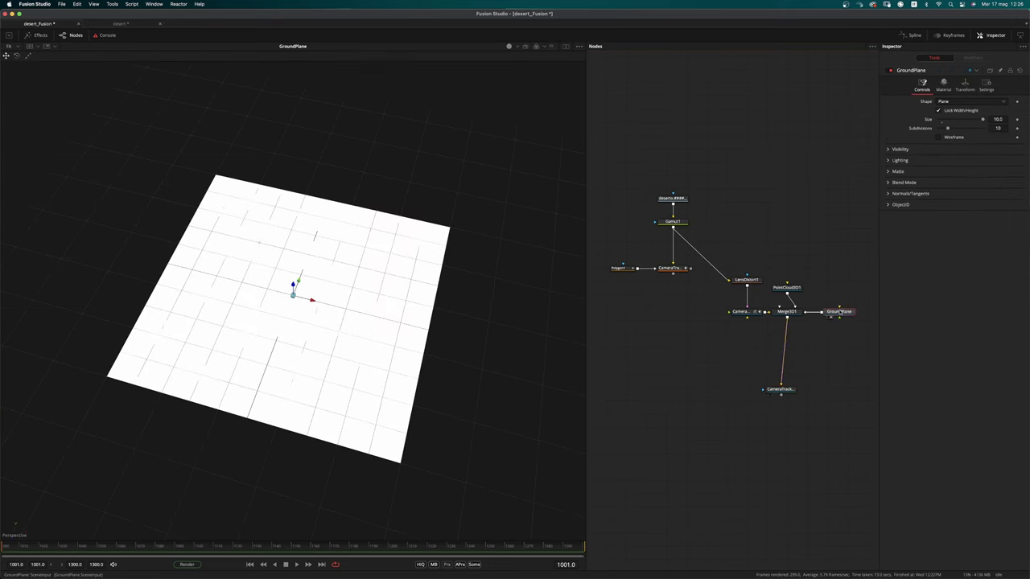
{"action": "left_click_drag", "start_coordinate": [789, 392], "coordinate": [795, 373]}
{"action": "middle_click_drag", "start_coordinate": [774, 364], "coordinate": [706, 388]}
{"action": "left_click_drag", "start_coordinate": [724, 314], "coordinate": [725, 392], "text": "shift"}
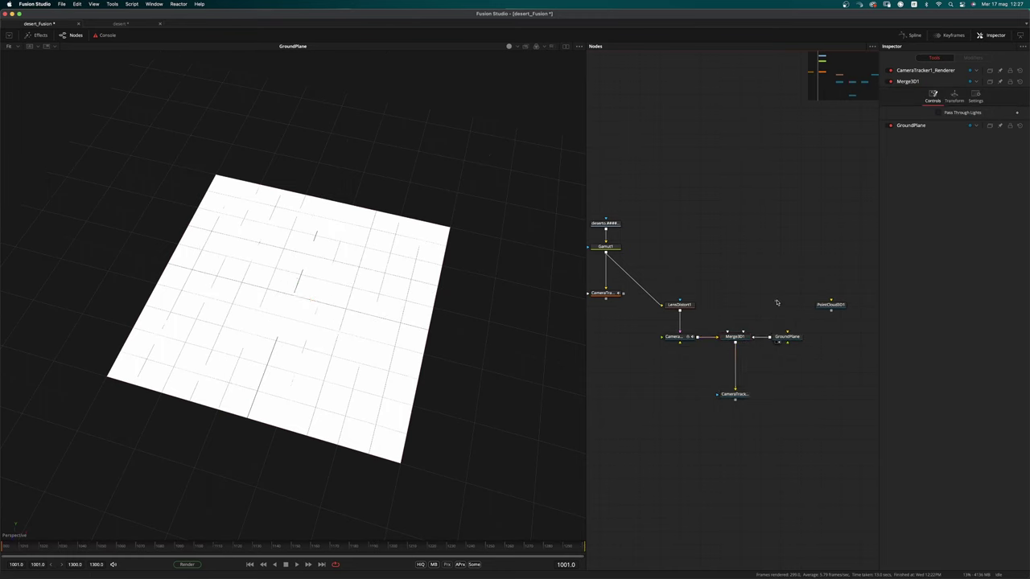
Add a Catcher node and connect it to GroundPlane's material input
{"action": "key", "text": "shift+space"}
{"action": "type", "text": "ca"}
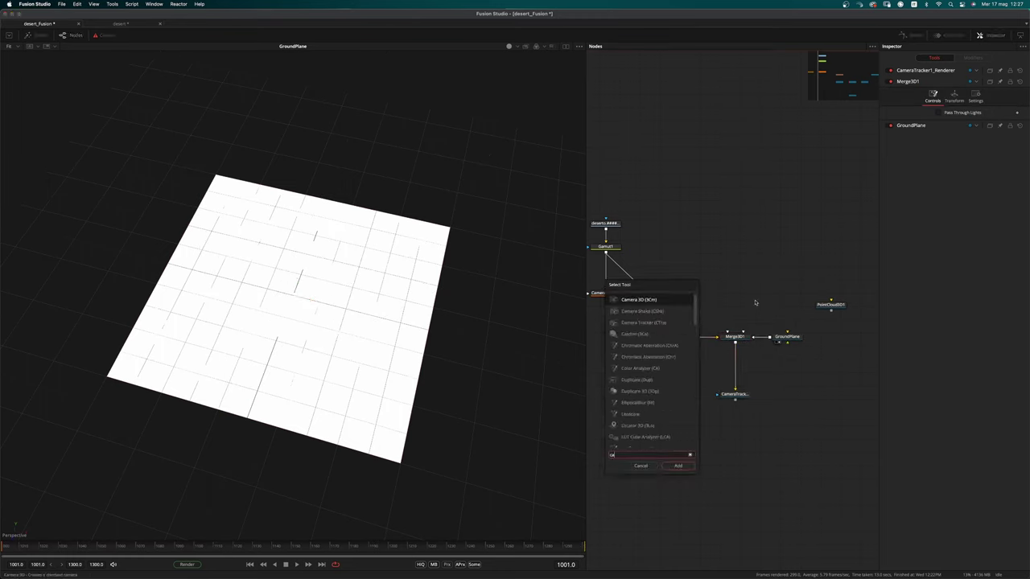
{"action": "type", "text": "tch"}
{"action": "key", "text": "Return"}
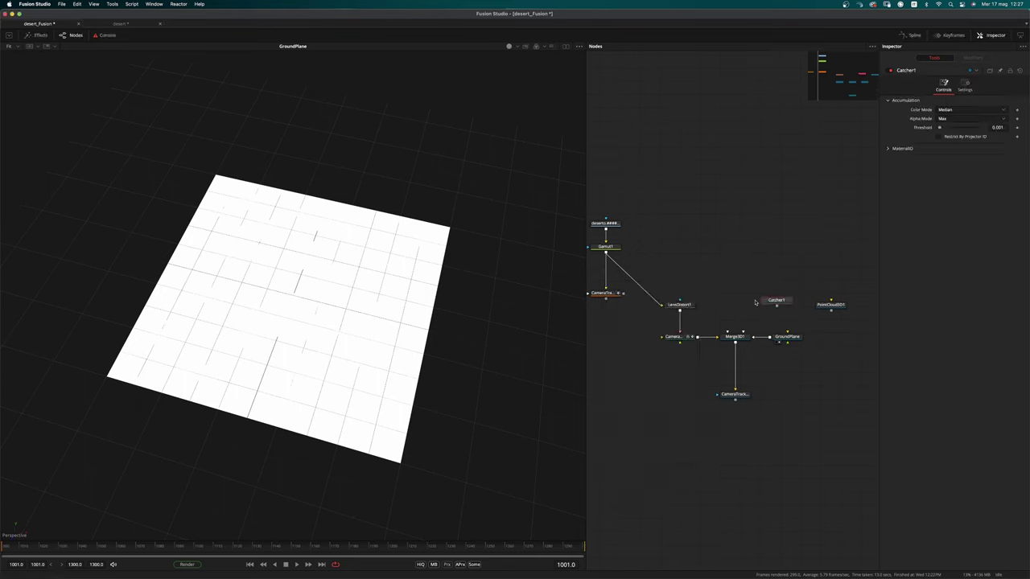
{"action": "left_click_drag", "start_coordinate": [777, 305], "coordinate": [787, 336]}
{"action": "left_click_drag", "start_coordinate": [787, 300], "coordinate": [797, 305]}
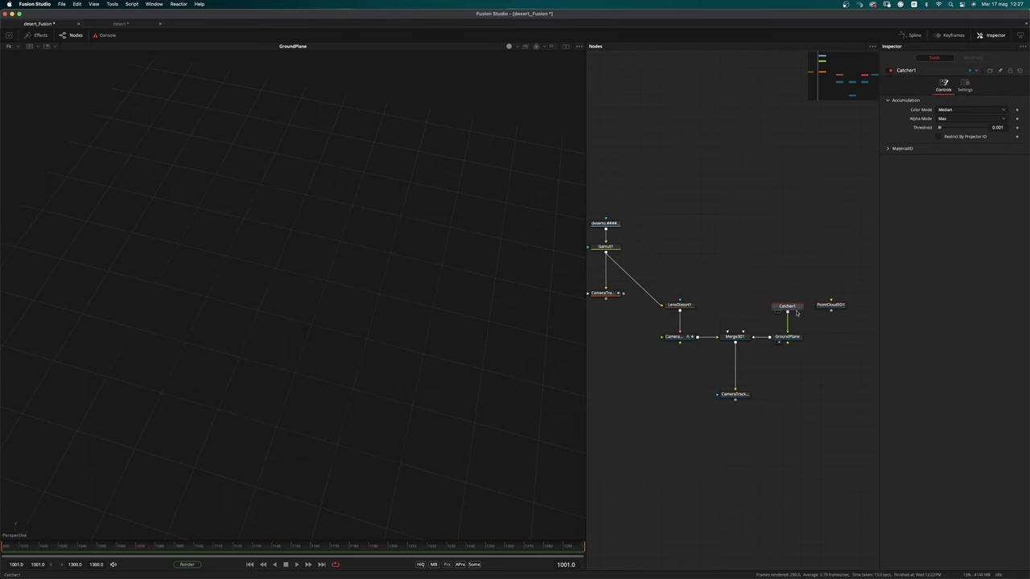
Enable camera projection on Camera3D1 and change its projection mode from Ambient Light
{"action": "left_click", "coordinate": [674, 336]}
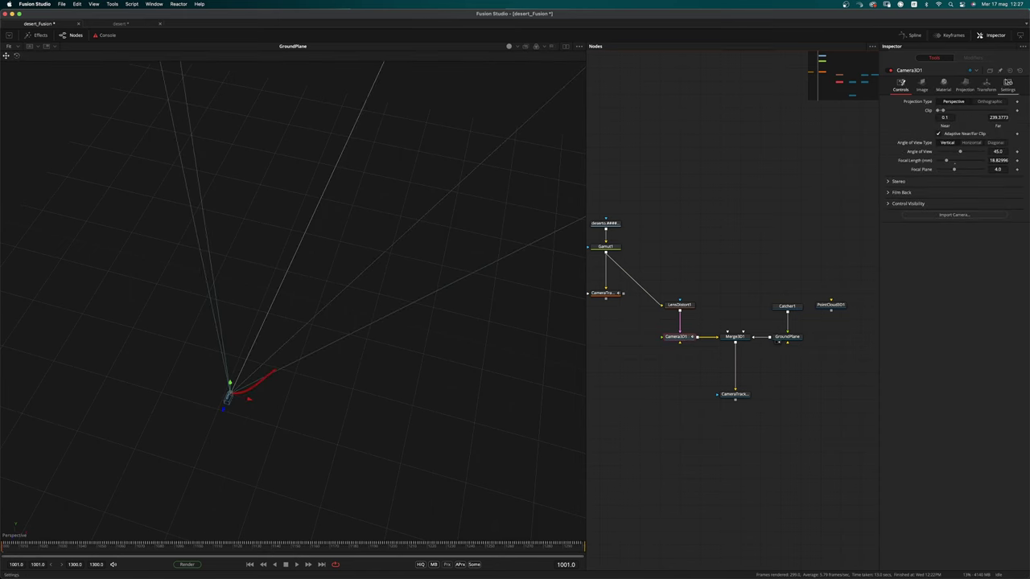
{"action": "left_click", "coordinate": [924, 87]}
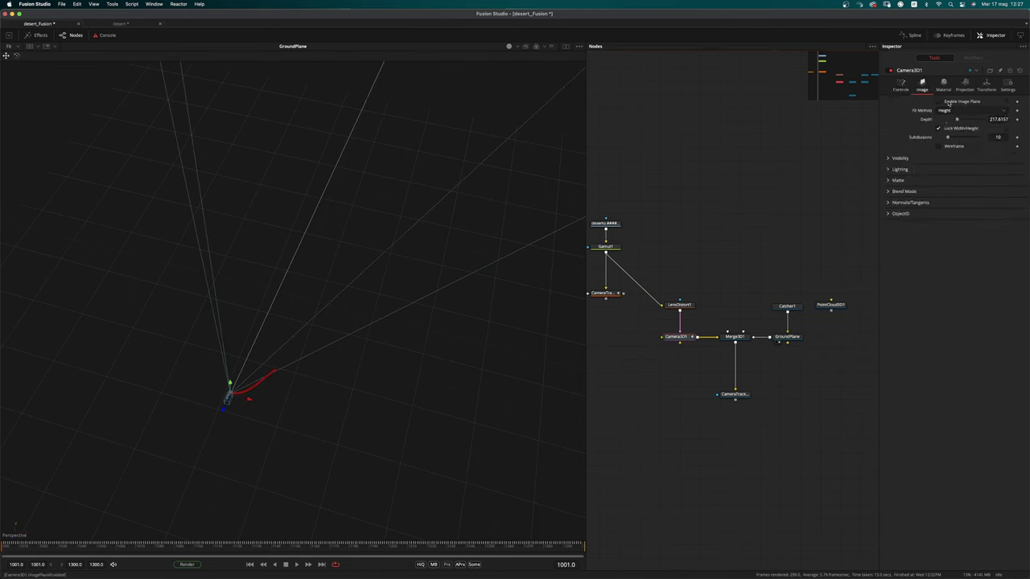
{"action": "left_click", "coordinate": [967, 85]}
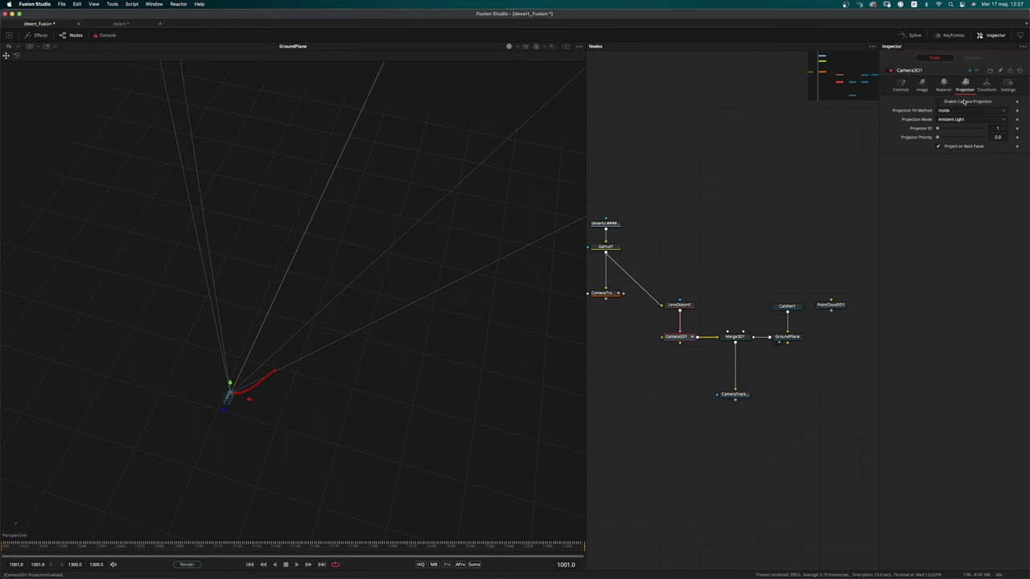
{"action": "left_click", "coordinate": [969, 119]}
{"action": "left_click", "coordinate": [958, 129]}
{"action": "left_click", "coordinate": [1010, 71]}
View the CameraTracker1_Renderer output and set its renderer type to OpenGL UV Renderer
{"action": "left_click", "coordinate": [737, 397]}
{"action": "left_click_drag", "start_coordinate": [735, 396], "coordinate": [432, 449]}
{"action": "left_click", "coordinate": [734, 394]}
{"action": "left_click", "coordinate": [964, 154]}
{"action": "left_click", "coordinate": [957, 161]}
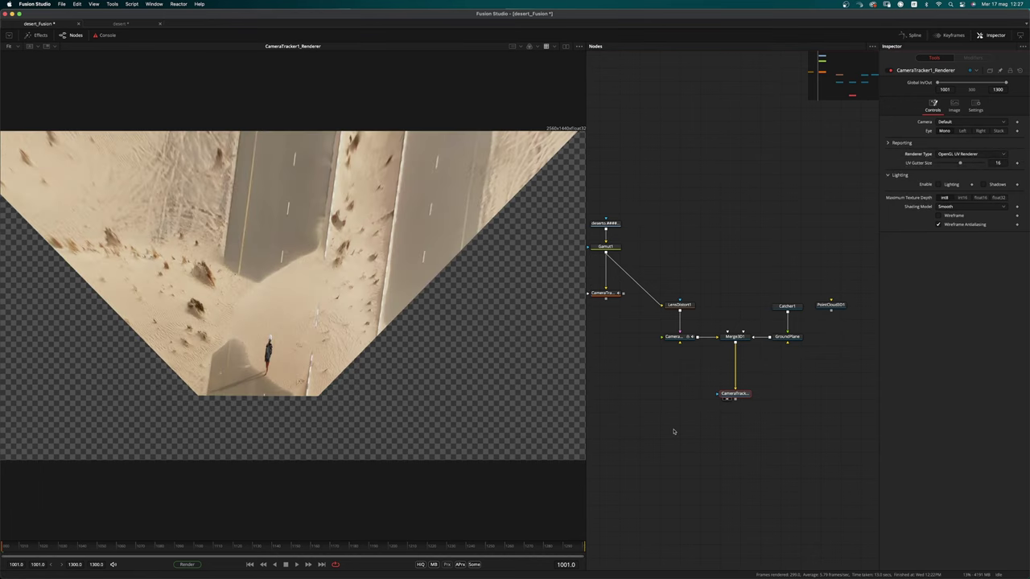
Unlock GroundPlane's XYZ scale, reduce its X scale to 0.355 and shift its X translation to about -0.59
{"action": "left_click", "coordinate": [787, 338]}
{"action": "left_click", "coordinate": [965, 85]}
{"action": "left_click", "coordinate": [938, 209]}
{"action": "left_click_drag", "start_coordinate": [946, 218], "coordinate": [942, 218]}
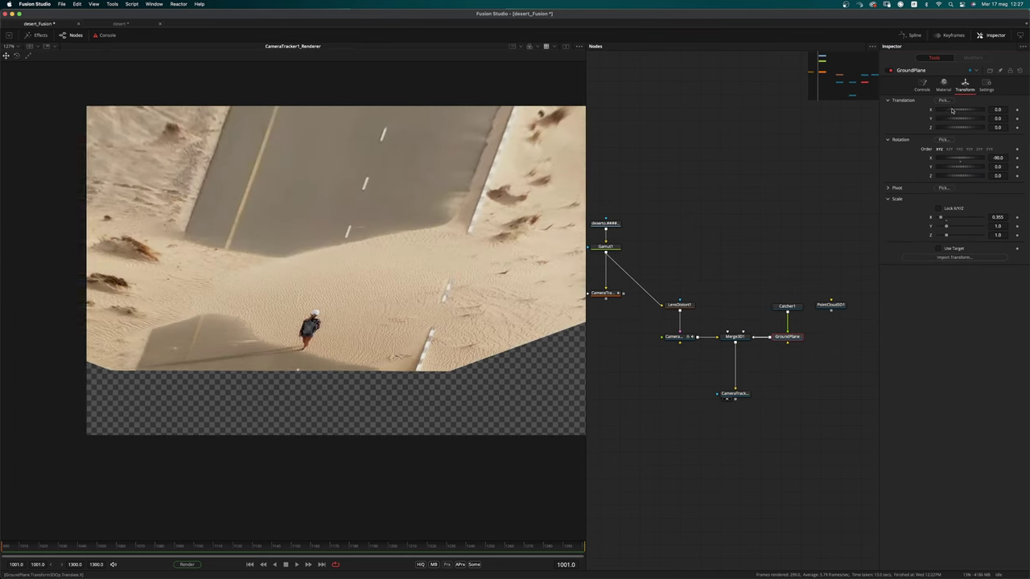
{"action": "left_click_drag", "start_coordinate": [953, 110], "coordinate": [840, 138]}
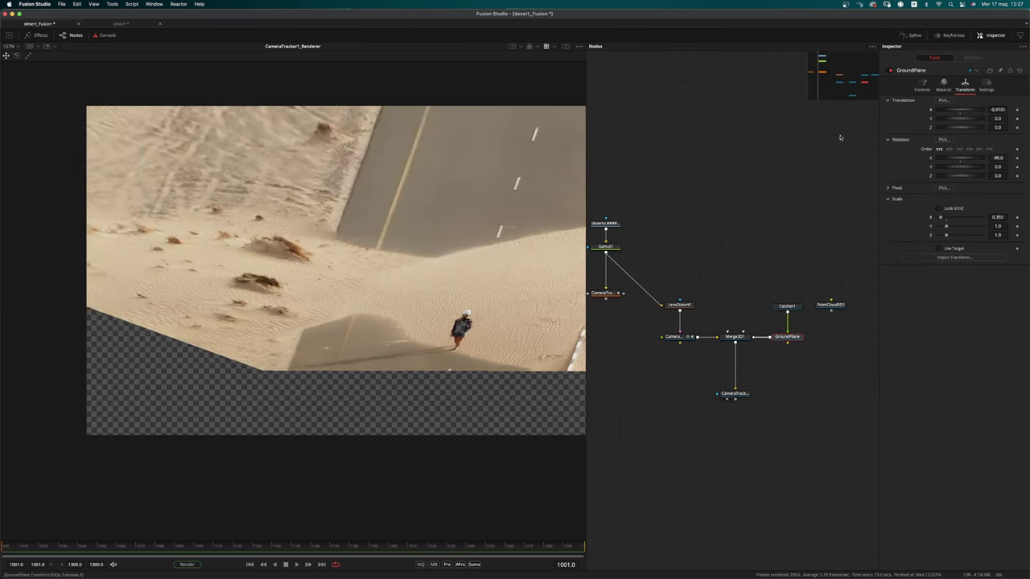
{"action": "left_click_drag", "start_coordinate": [840, 138], "coordinate": [881, 135]}
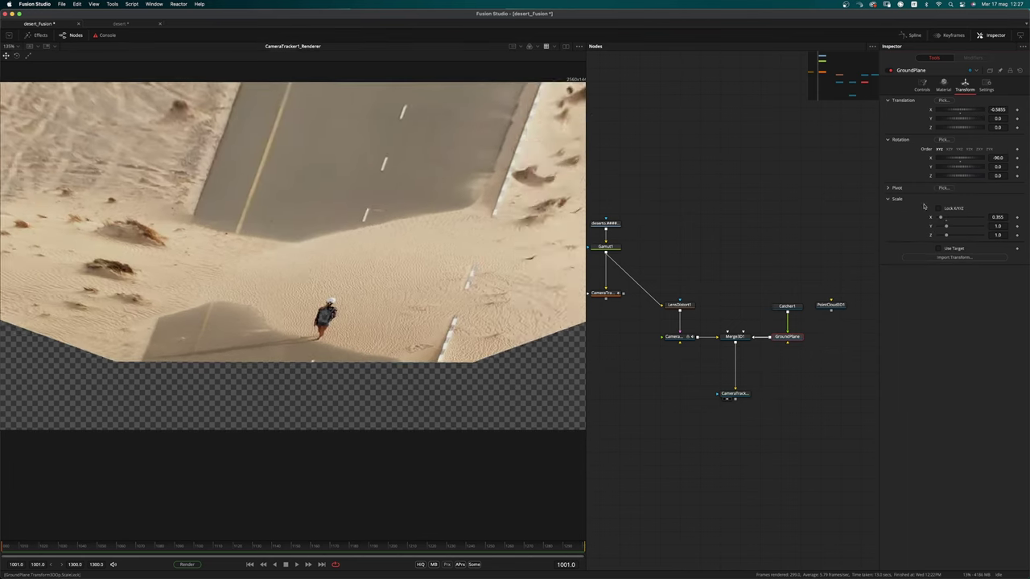
Frame GroundPlane around the woman with scale X 0.2058 and Y 0.2573, translation X -0.5304 and Z 1.899, and rotation Y -3.65
{"action": "mouse_move", "coordinate": [940, 218]}
{"action": "left_mouse_down"}
{"action": "mouse_move", "coordinate": [930, 221]}
{"action": "mouse_move", "coordinate": [940, 226]}
{"action": "left_mouse_up"}
{"action": "left_click_drag", "start_coordinate": [952, 128], "coordinate": [1013, 133]}
{"action": "left_click_drag", "start_coordinate": [941, 226], "coordinate": [938, 226]}
{"action": "left_click_drag", "start_coordinate": [964, 169], "coordinate": [960, 169]}
{"action": "mouse_move", "coordinate": [957, 111]}
{"action": "left_mouse_down"}
{"action": "mouse_move", "coordinate": [958, 129]}
{"action": "mouse_move", "coordinate": [964, 112]}
{"action": "left_mouse_up"}
{"action": "left_click", "coordinate": [739, 250]}
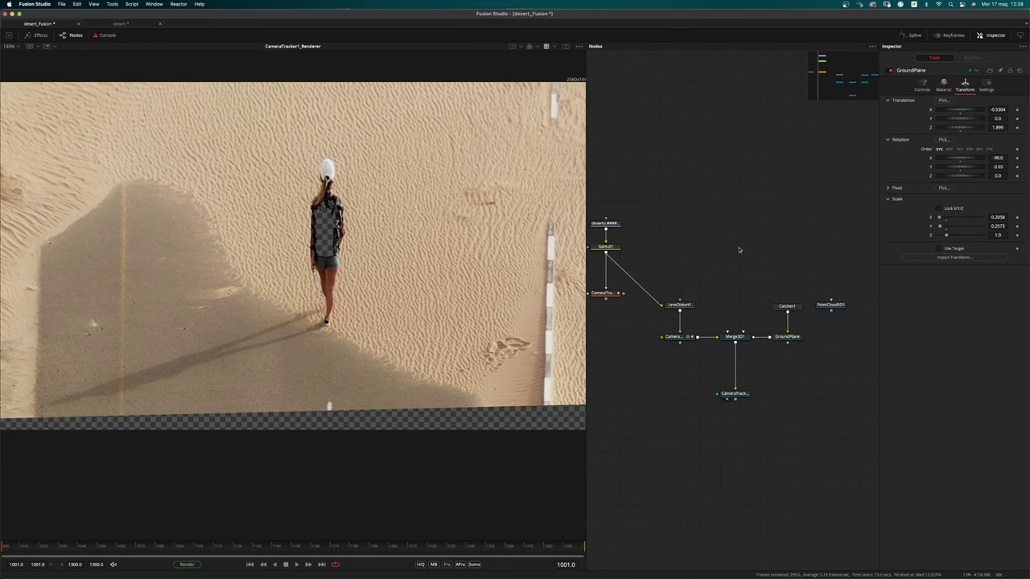
Set the maximum texture depth of CameraTracker1_Renderer to float16
{"action": "middle_click_drag", "start_coordinate": [739, 250], "coordinate": [755, 250]}
{"action": "left_click", "coordinate": [749, 395]}
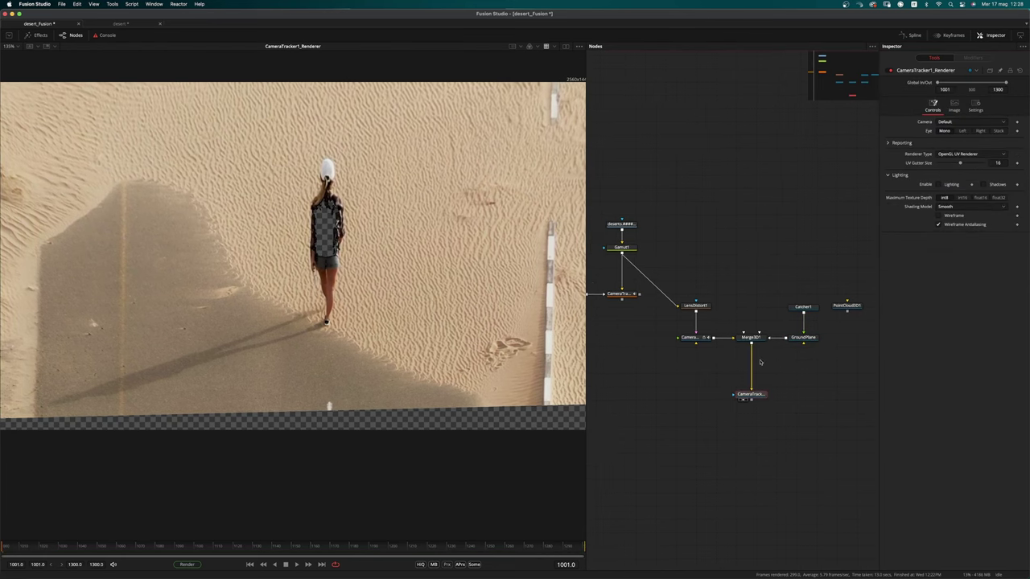
{"action": "left_click", "coordinate": [981, 198]}
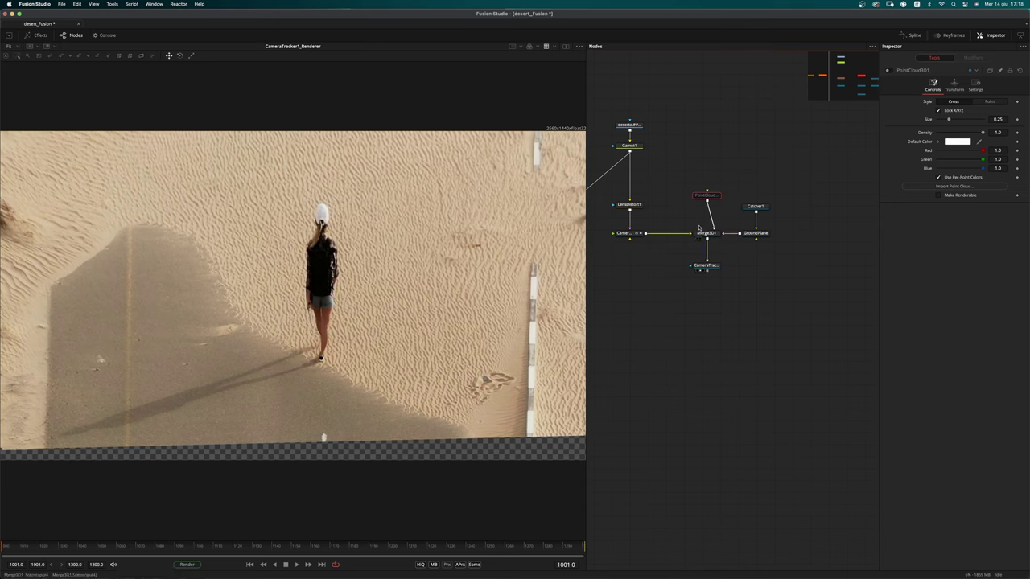
Detach PointCloud3D1 from Merge3D1 and move it to an empty area beyond GroundPlane
{"action": "middle_click_drag", "start_coordinate": [716, 318], "coordinate": [670, 325]}
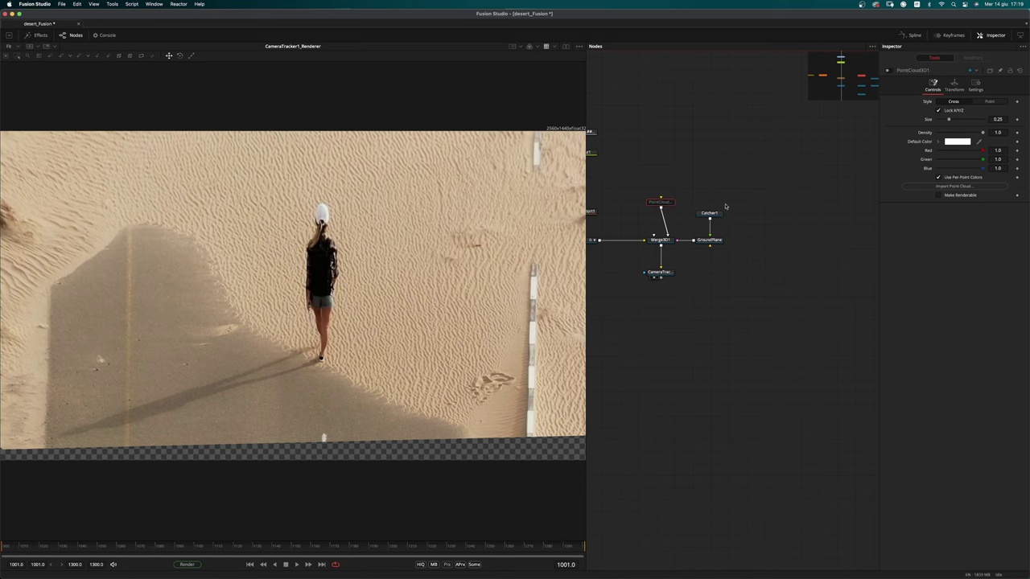
{"action": "left_click_drag", "start_coordinate": [670, 203], "coordinate": [797, 190], "text": "shift"}
{"action": "middle_click_drag", "start_coordinate": [744, 248], "coordinate": [687, 256]}
{"action": "left_click_drag", "start_coordinate": [733, 198], "coordinate": [743, 198]}
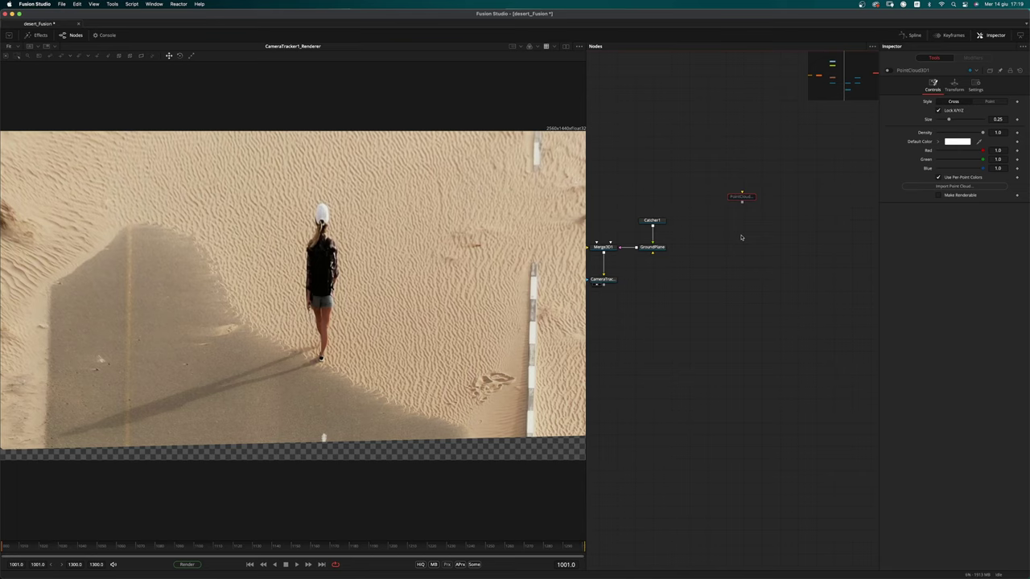
{"action": "left_click", "coordinate": [742, 228]}
View PointCloud3D1 on its own, disable its per-point colors and make it renderable
{"action": "left_click_drag", "start_coordinate": [741, 198], "coordinate": [461, 288]}
{"action": "middle_click_drag", "start_coordinate": [435, 339], "coordinate": [404, 401], "text": "alt"}
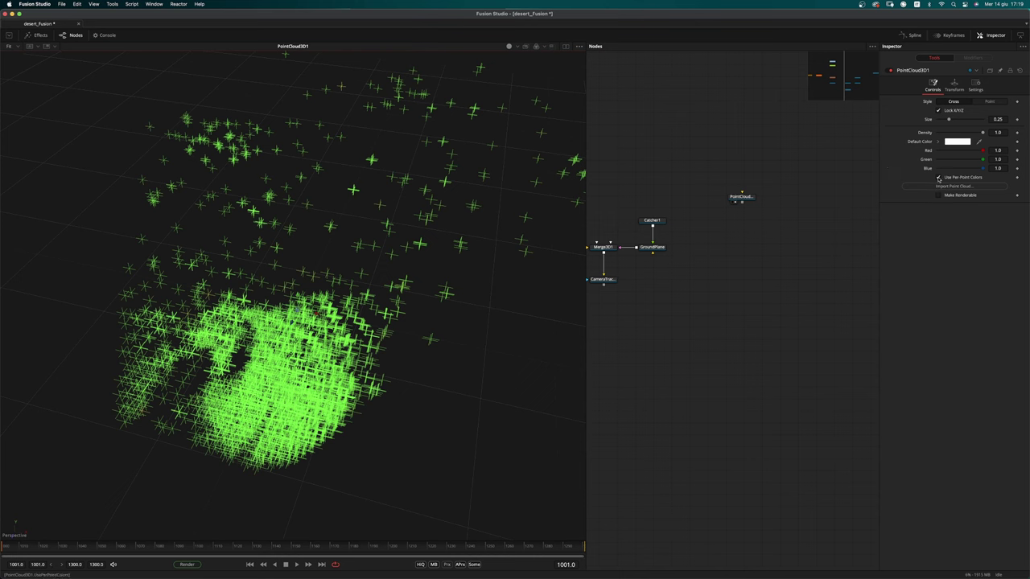
{"action": "left_click", "coordinate": [938, 177]}
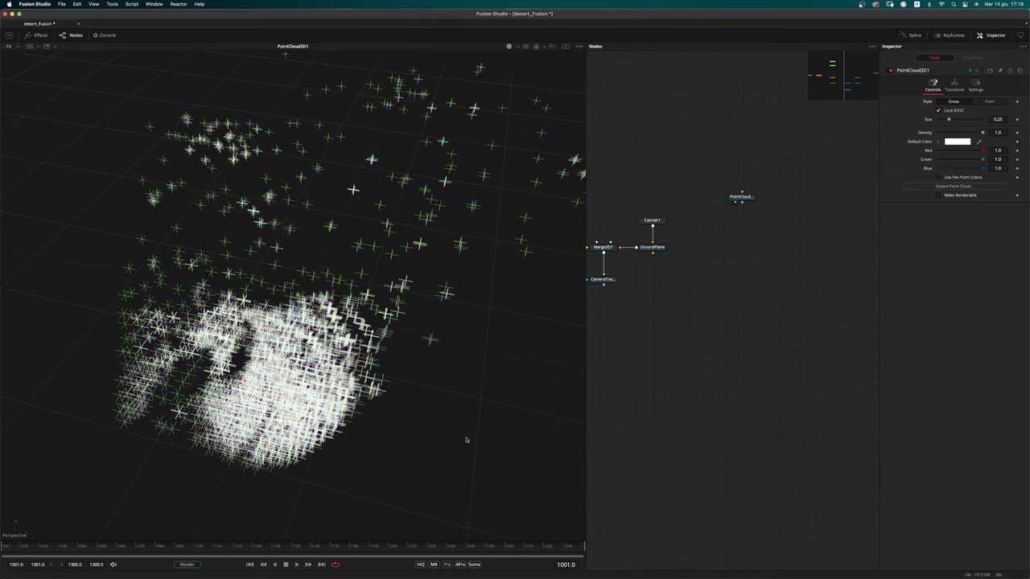
{"action": "left_click", "coordinate": [952, 195]}
Add a UV Map 3D node after PointCloud3D1 and position it below
{"action": "left_click_drag", "start_coordinate": [741, 198], "coordinate": [763, 217]}
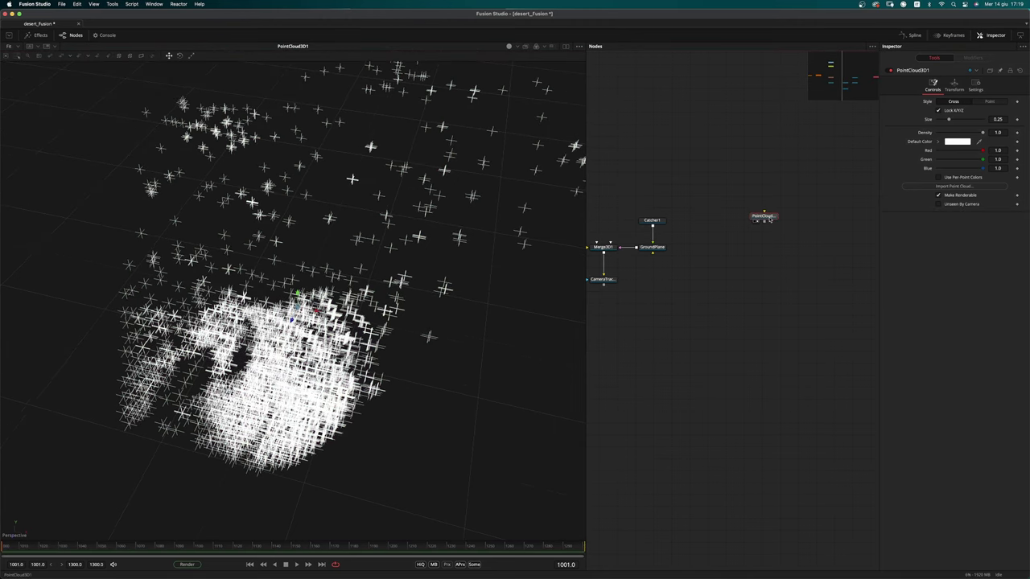
{"action": "key", "text": "shift+space"}
{"action": "type", "text": "uvmap"}
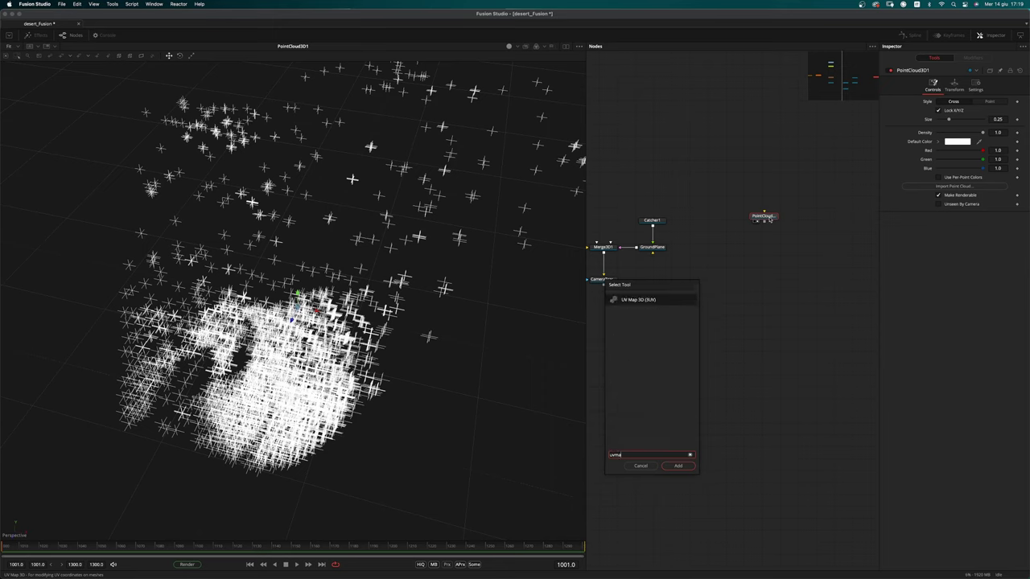
{"action": "key", "text": "Return"}
{"action": "left_click_drag", "start_coordinate": [771, 233], "coordinate": [772, 254]}
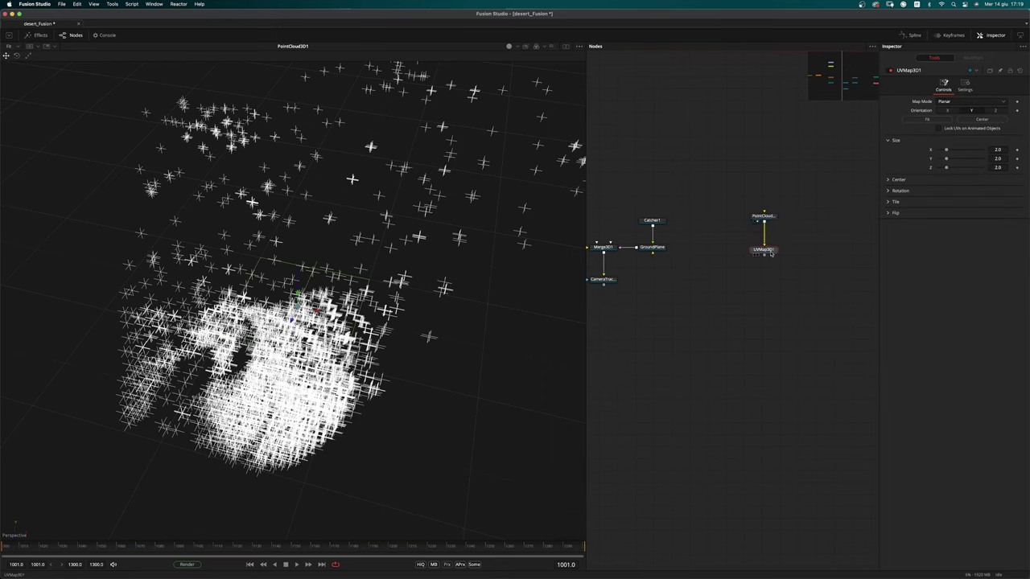
{"action": "middle_click_drag", "start_coordinate": [692, 296], "coordinate": [728, 293]}
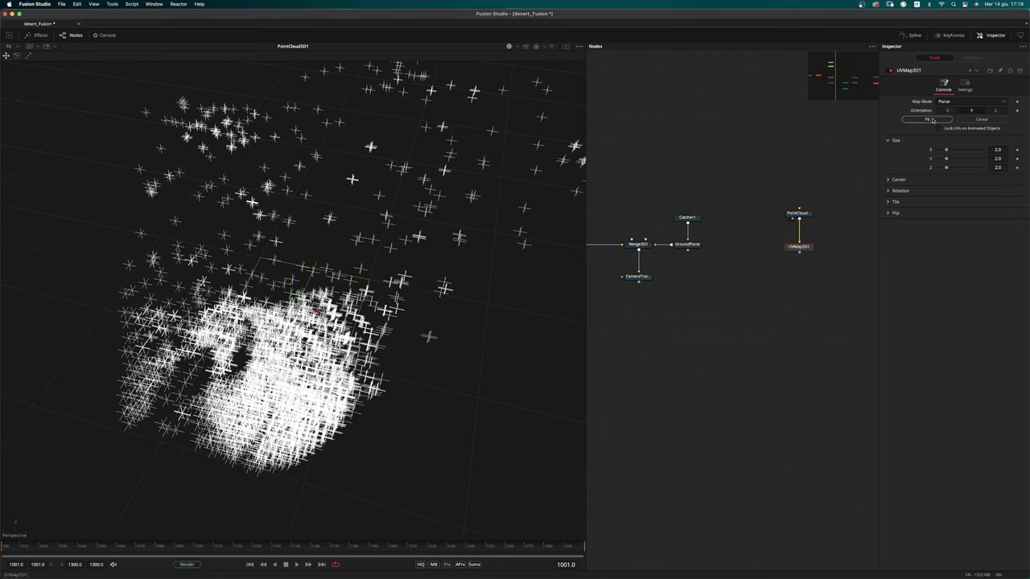
{"action": "left_click", "coordinate": [665, 292]}
{"action": "left_click", "coordinate": [638, 244]}
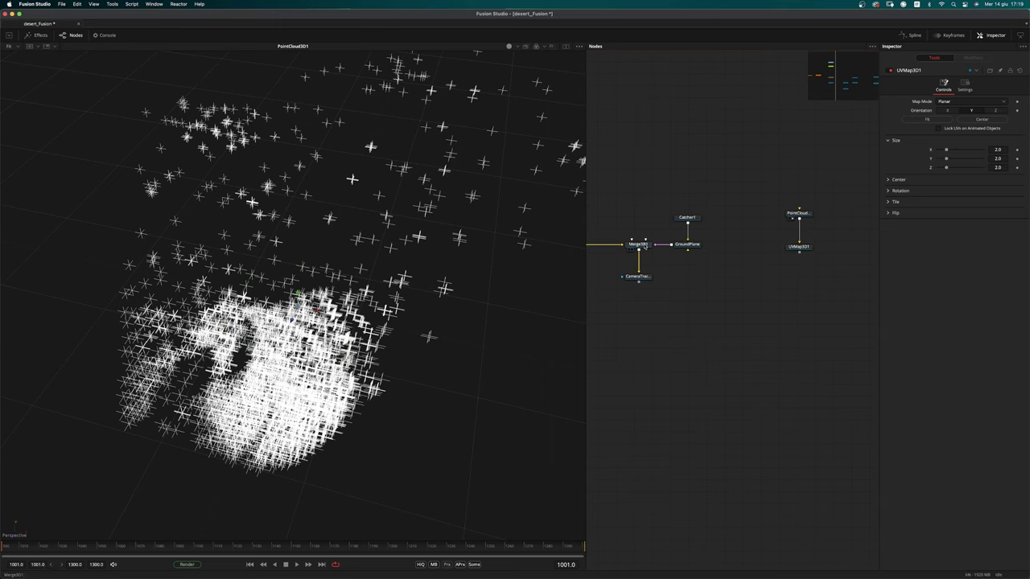
Fit UVMap3D1's planar mapping over the ground points with size X 2.757 and Z 3.6225, center X -0.435 and Z 1.126
{"action": "key", "text": "1"}
{"action": "left_click", "coordinate": [799, 246]}
{"action": "middle_click_drag", "start_coordinate": [292, 389], "coordinate": [237, 332], "text": "alt"}
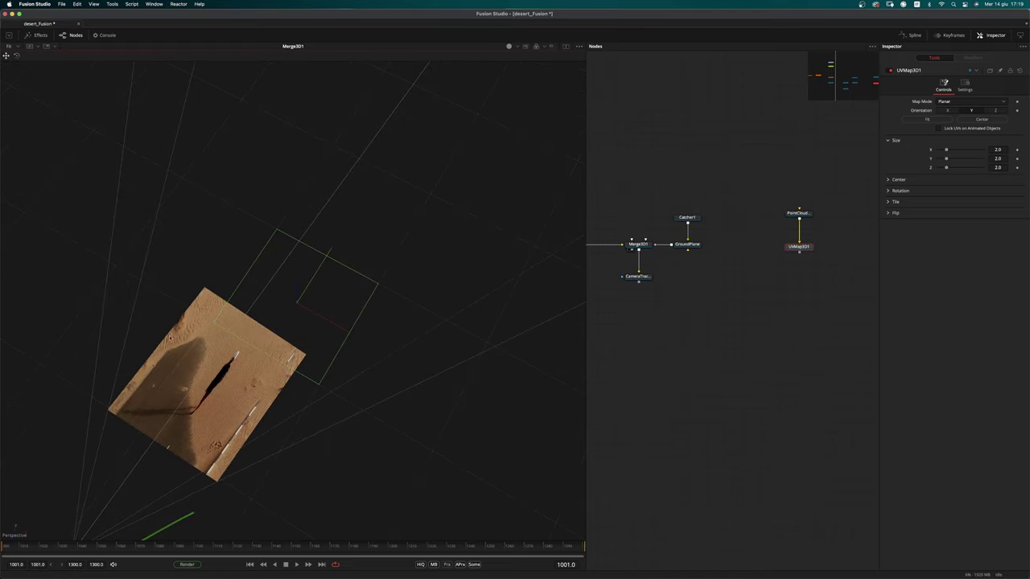
{"action": "middle_click_drag", "start_coordinate": [239, 458], "coordinate": [281, 312], "text": "alt"}
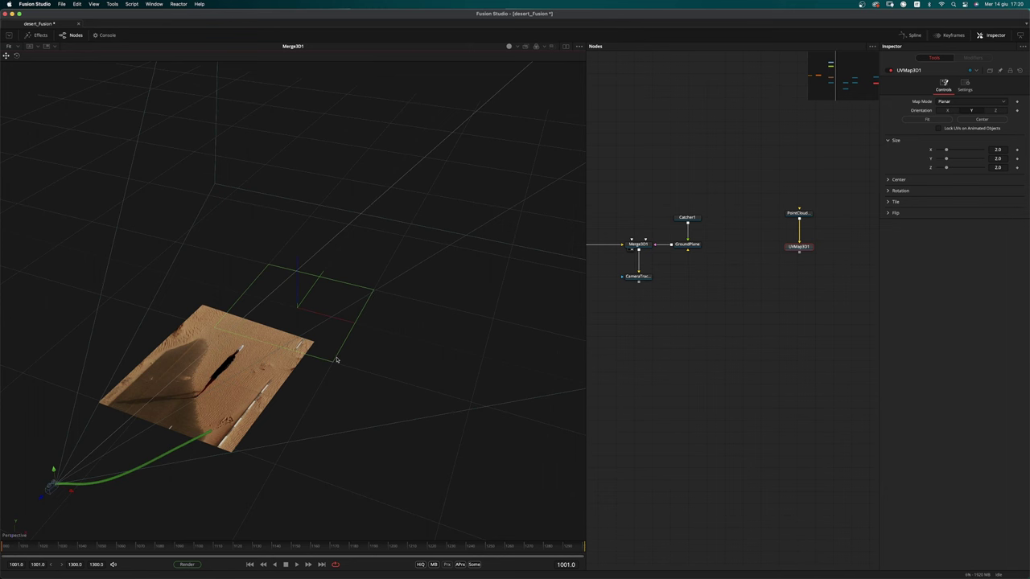
{"action": "left_click", "coordinate": [797, 251]}
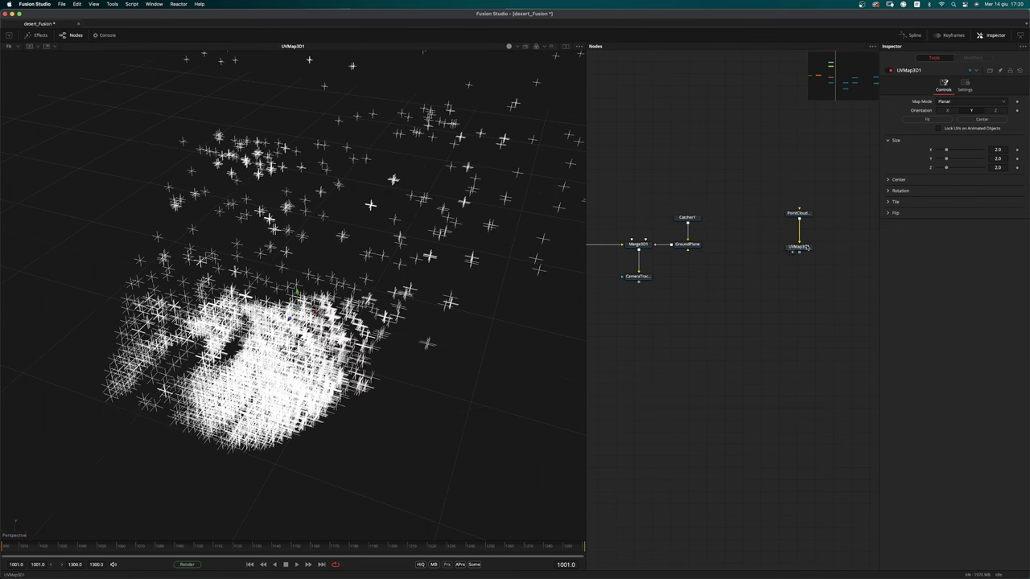
{"action": "middle_click_drag", "start_coordinate": [479, 386], "coordinate": [510, 427], "text": "alt"}
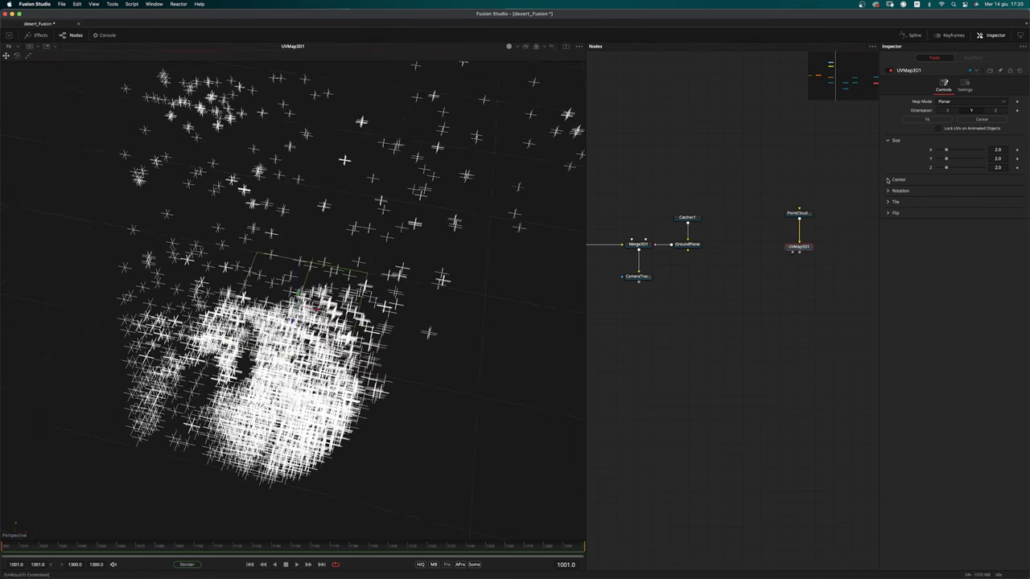
{"action": "left_click", "coordinate": [890, 180]}
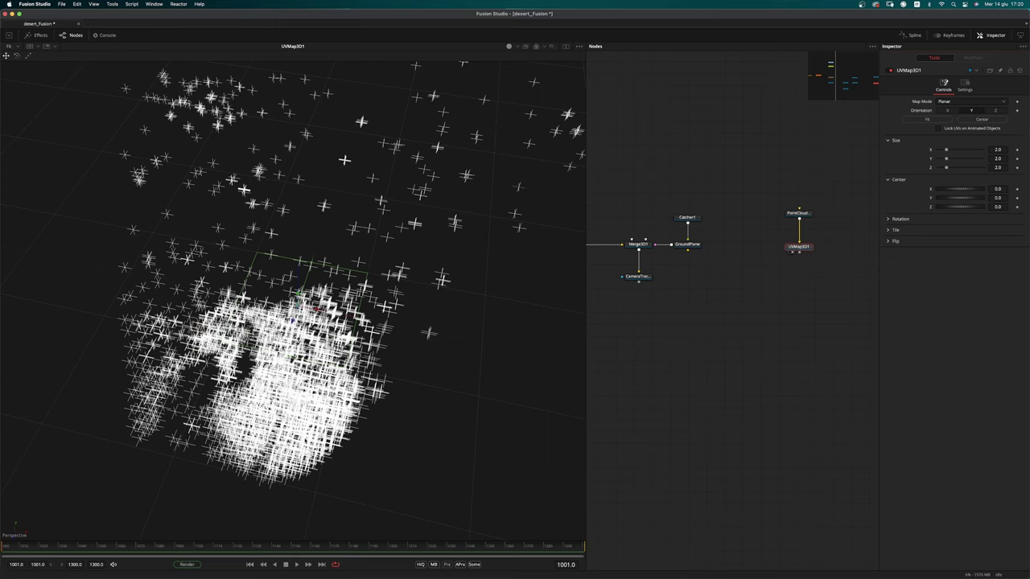
{"action": "mouse_move", "coordinate": [957, 189]}
{"action": "left_mouse_down"}
{"action": "mouse_move", "coordinate": [968, 207]}
{"action": "mouse_move", "coordinate": [961, 191]}
{"action": "left_mouse_up"}
{"action": "left_click_drag", "start_coordinate": [947, 151], "coordinate": [951, 151]}
{"action": "left_click_drag", "start_coordinate": [949, 168], "coordinate": [954, 168]}
{"action": "left_click_drag", "start_coordinate": [963, 208], "coordinate": [965, 208]}
{"action": "left_click_drag", "start_coordinate": [953, 169], "coordinate": [954, 169]}
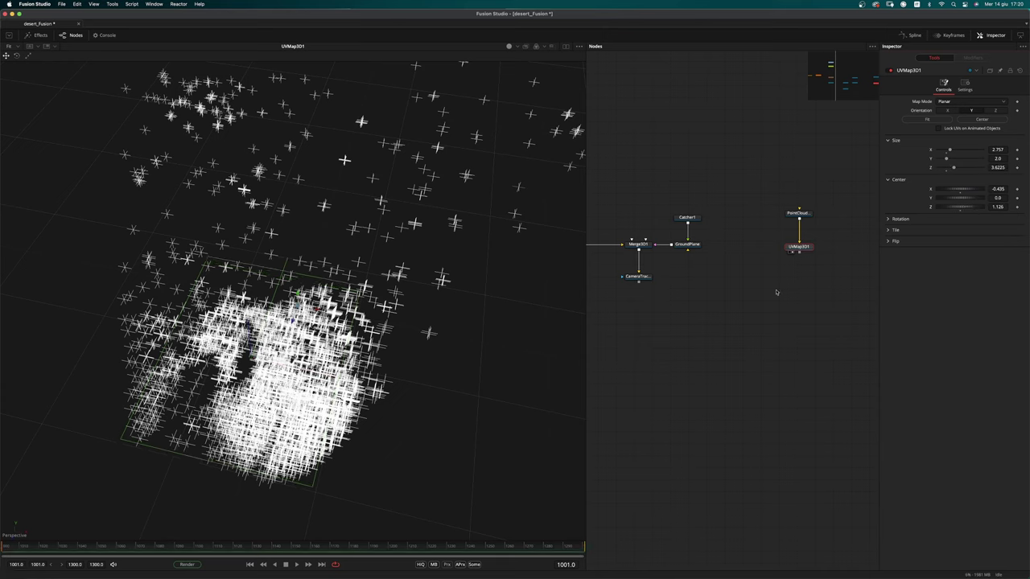
Add a Custom Vertex 3D node after UVMap3D1
{"action": "key", "text": "shift+space"}
{"action": "type", "text": "UVMa"}
{"action": "key", "text": "BackSpace"}
{"action": "key", "text": "BackSpace"}
{"action": "key", "text": "BackSpace"}
{"action": "key", "text": "BackSpace"}
{"action": "type", "text": "cust"}
{"action": "key", "text": "Return"}
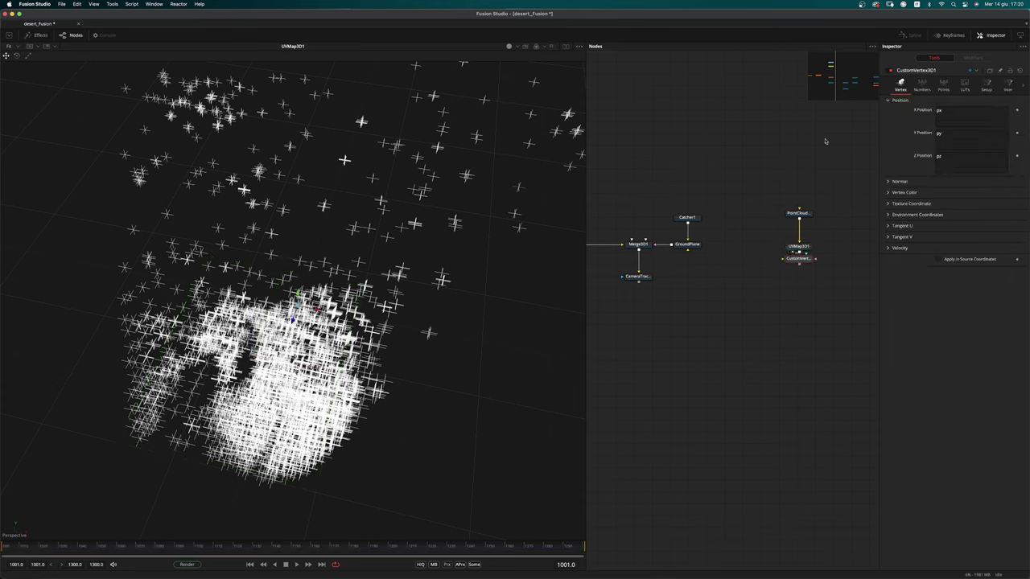
Set CustomVertex3D1's vertex color expressions to px for red, py for green and px for blue, and view the node
{"action": "left_click", "coordinate": [889, 193]}
{"action": "left_click", "coordinate": [951, 206]}
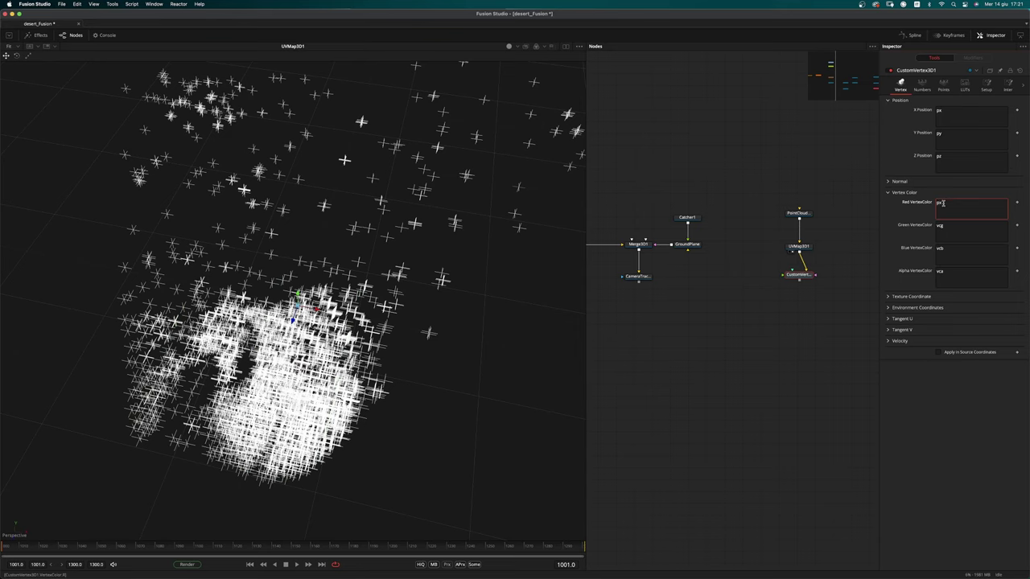
{"action": "left_click", "coordinate": [955, 226]}
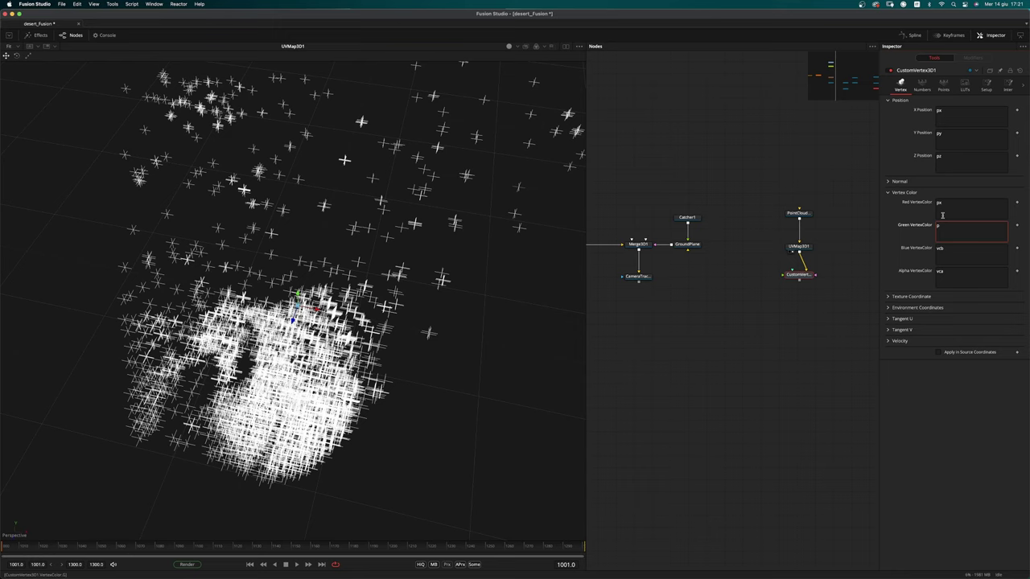
{"action": "left_click", "coordinate": [957, 252]}
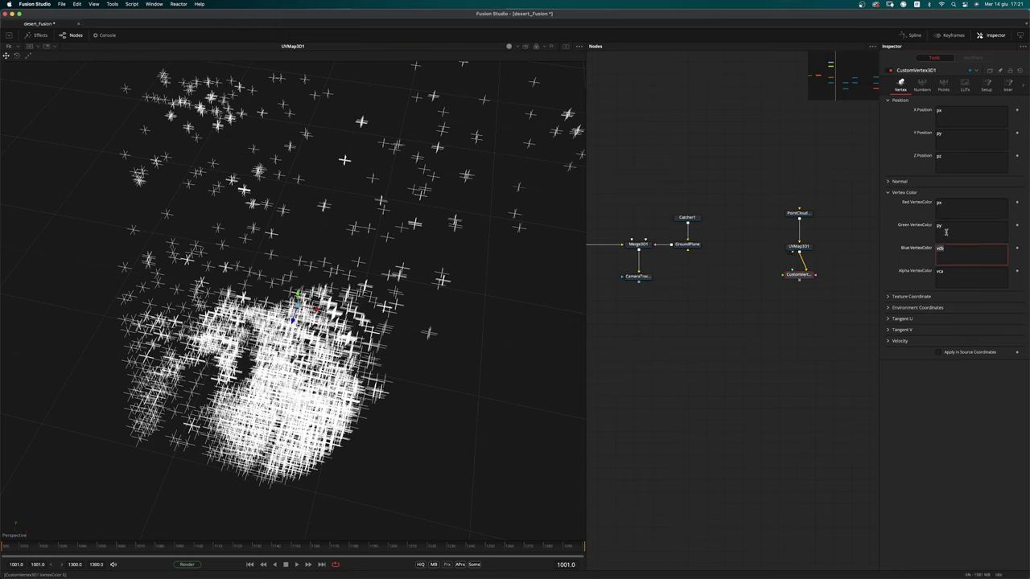
{"action": "key", "text": "Return"}
{"action": "left_click_drag", "start_coordinate": [799, 279], "coordinate": [519, 349]}
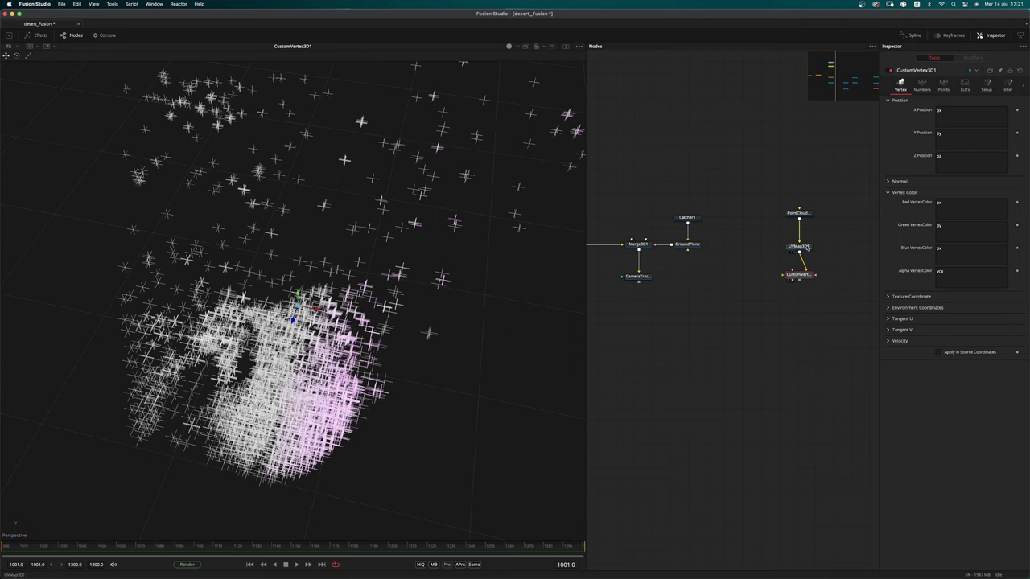
Set PointCloud3D1's default color to black
{"action": "left_click", "coordinate": [799, 213]}
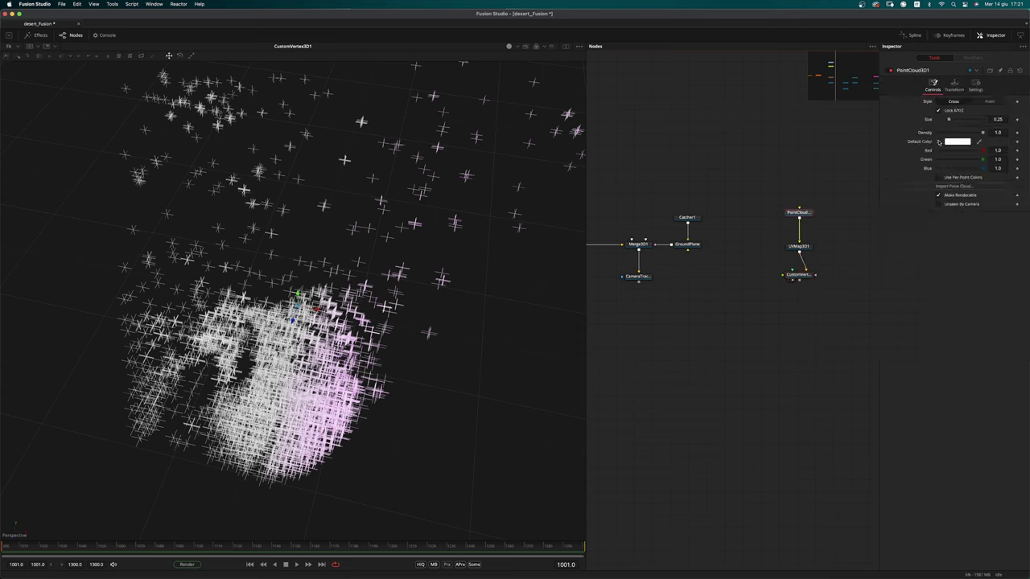
{"action": "left_click", "coordinate": [938, 142]}
{"action": "left_click", "coordinate": [938, 158]}
{"action": "left_click_drag", "start_coordinate": [938, 158], "coordinate": [926, 198]}
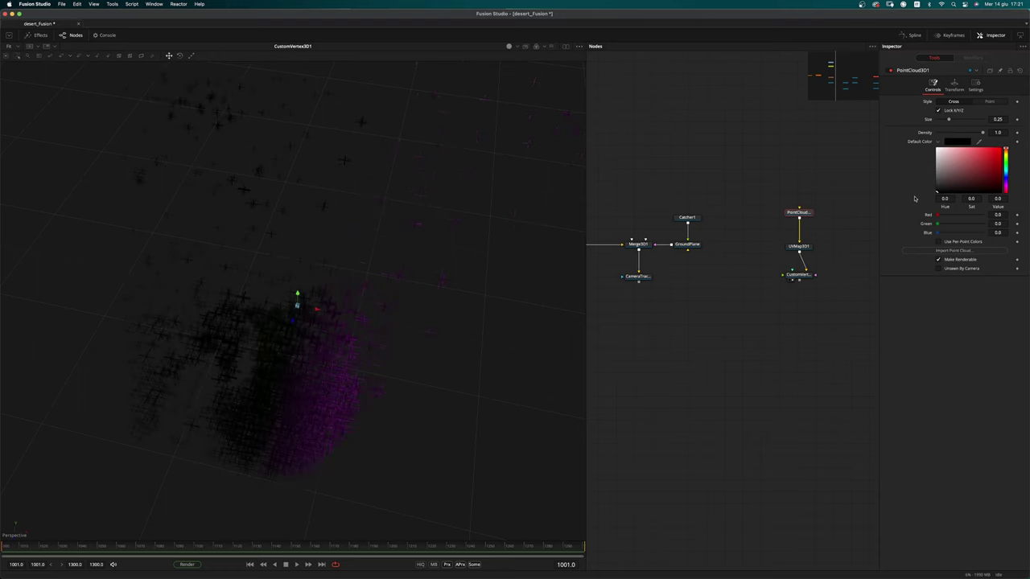
Change CustomVertex3D1's blue vertex color expression to pz
{"action": "middle_click_drag", "start_coordinate": [414, 448], "coordinate": [457, 392], "text": "alt"}
{"action": "left_click", "coordinate": [799, 274]}
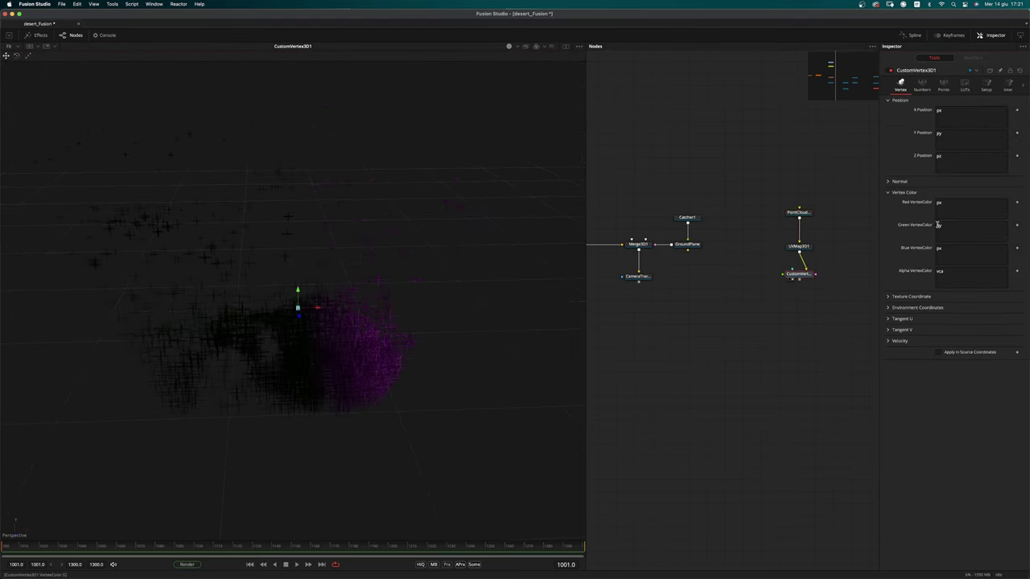
{"action": "left_click", "coordinate": [952, 247]}
{"action": "key", "text": "BackSpace"}
{"action": "key", "text": "BackSpace"}
{"action": "type", "text": "pz"}
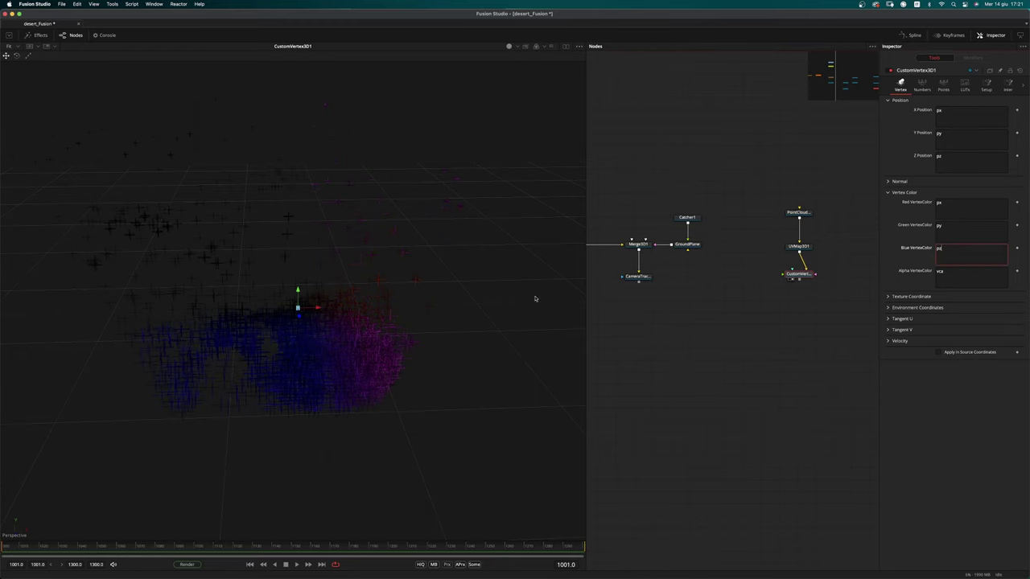
Examine the position-colored points and set PointCloud3D1's default color back to white
{"action": "middle_click_drag", "start_coordinate": [386, 335], "coordinate": [409, 416], "text": "alt"}
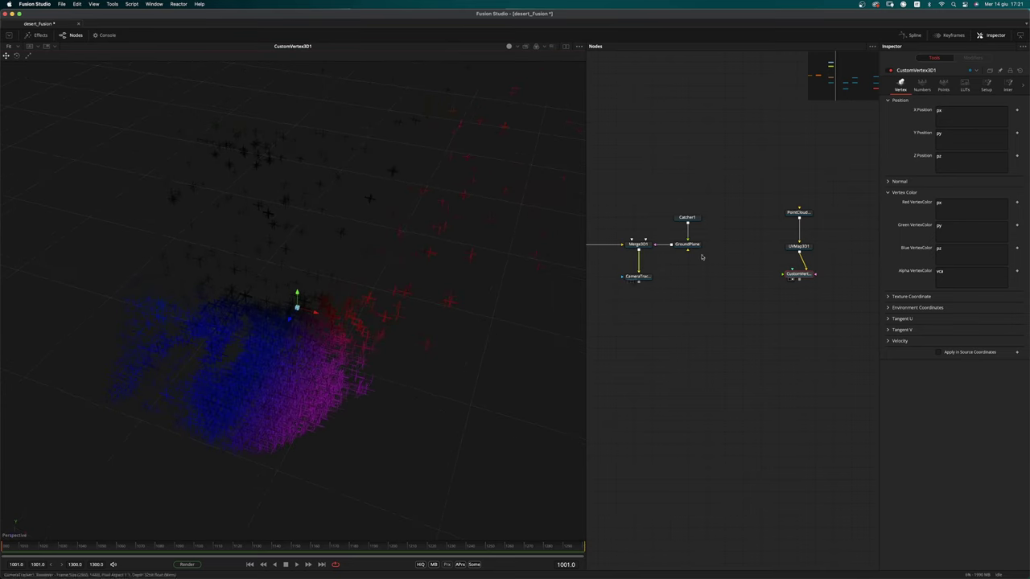
{"action": "left_click", "coordinate": [799, 214]}
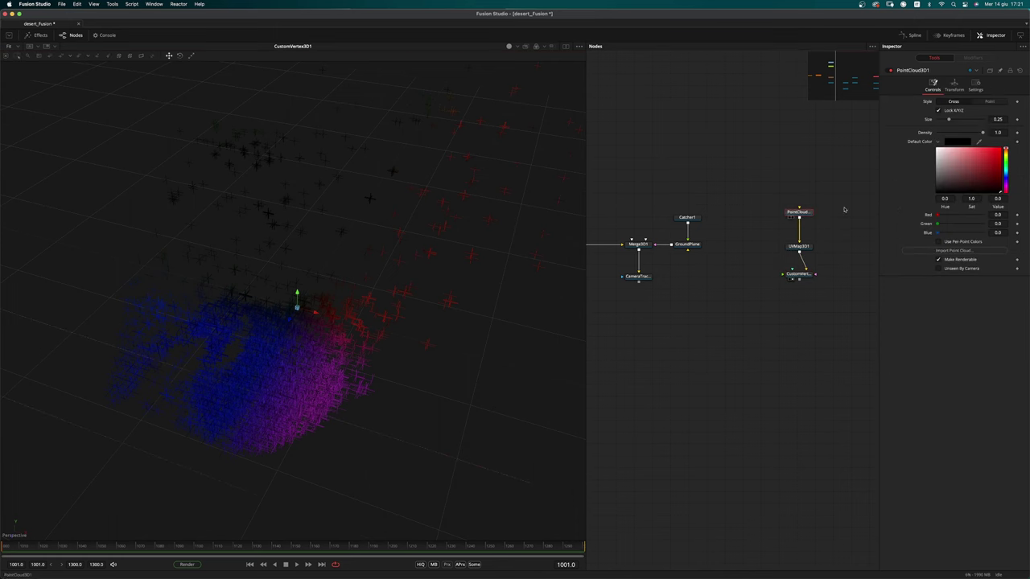
{"action": "left_click", "coordinate": [942, 150]}
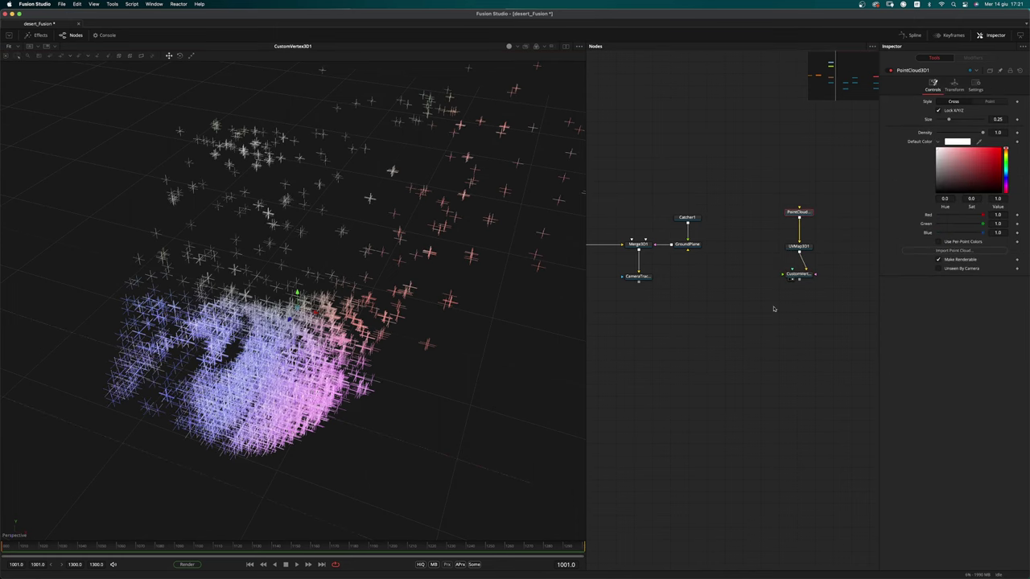
Add a Renderer 3D node after CustomVertex3D1 and position it below
{"action": "left_click", "coordinate": [797, 276]}
{"action": "key", "text": "shift+space"}
{"action": "type", "text": "ren"}
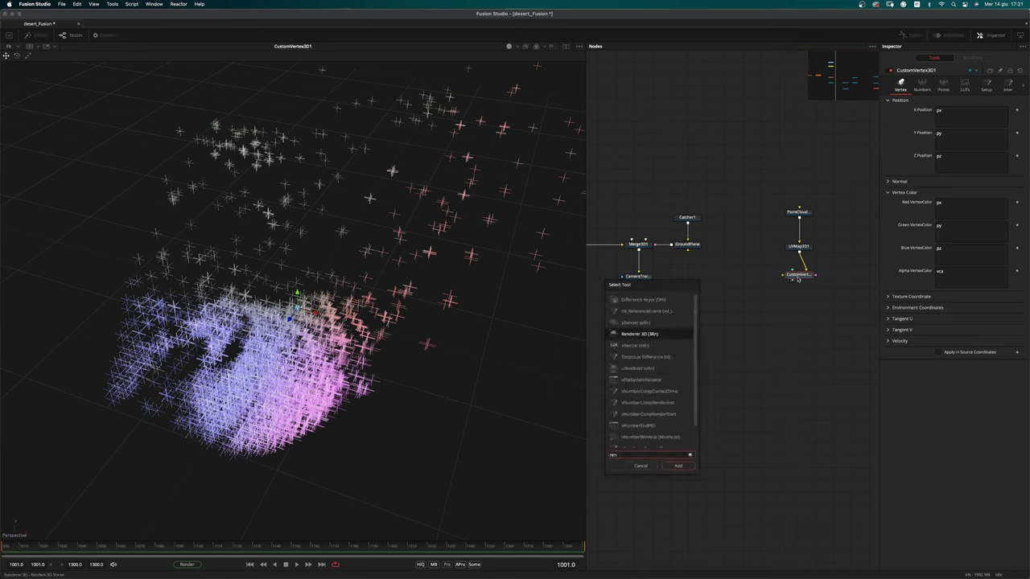
{"action": "key", "text": "Return"}
{"action": "left_click_drag", "start_coordinate": [797, 288], "coordinate": [799, 317]}
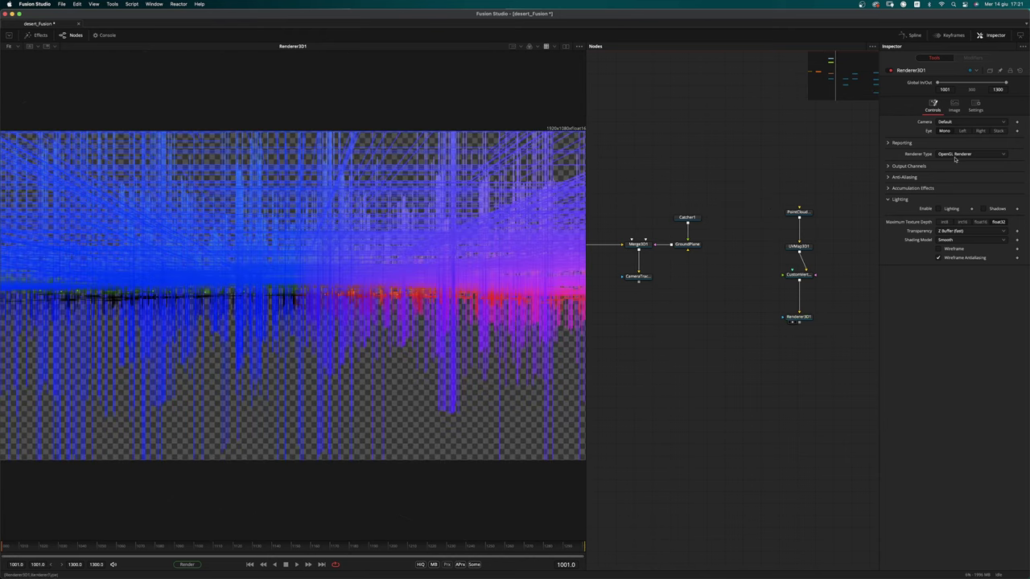
Set Renderer3D1 to OpenGL UV Renderer with float32 texture depth, and reduce PointCloud3D1's point size to 0.0267
{"action": "key", "text": "1"}
{"action": "left_click", "coordinate": [957, 155]}
{"action": "left_click", "coordinate": [962, 162]}
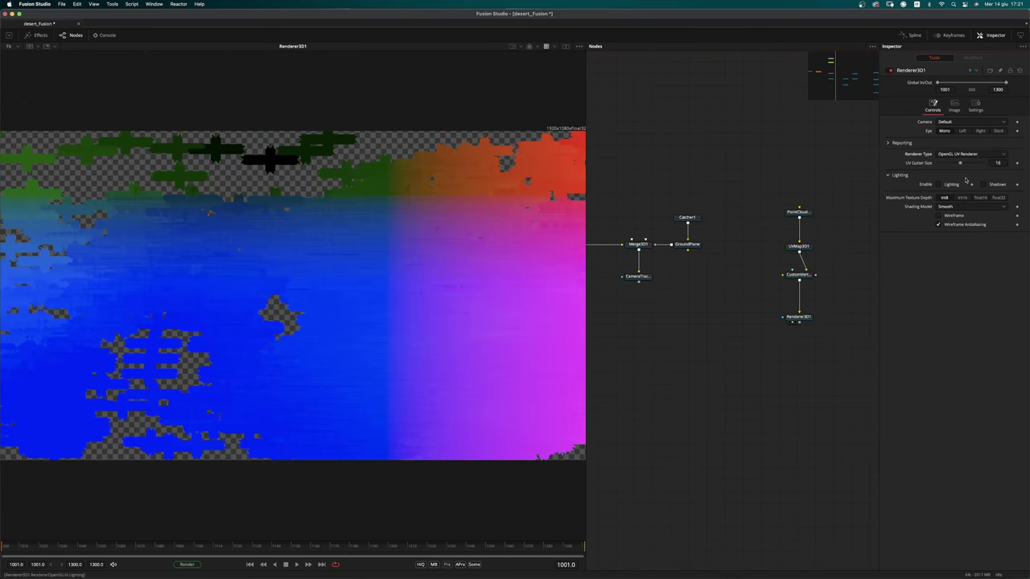
{"action": "left_click", "coordinate": [998, 197]}
{"action": "left_click", "coordinate": [799, 212]}
{"action": "mouse_move", "coordinate": [949, 119]}
{"action": "left_mouse_down"}
{"action": "mouse_move", "coordinate": [895, 131]}
{"action": "mouse_move", "coordinate": [942, 123]}
{"action": "left_mouse_up"}
Add a Clean Plate node after Renderer3D1, using the Ranges method with Fill enabled to close the gaps
{"action": "left_click", "coordinate": [796, 317]}
{"action": "key", "text": "shift+space"}
{"action": "type", "text": "cle"}
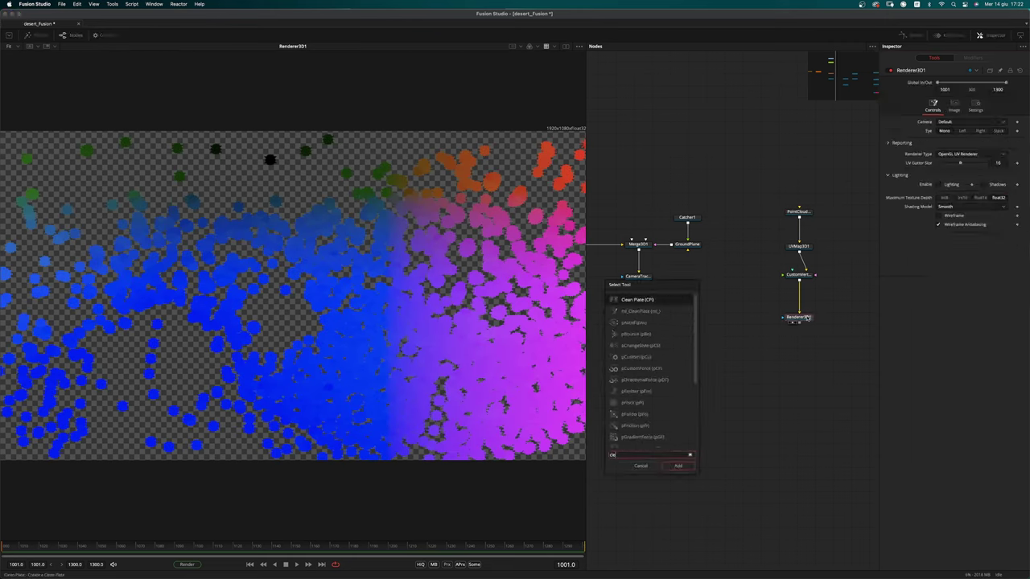
{"action": "key", "text": "Return"}
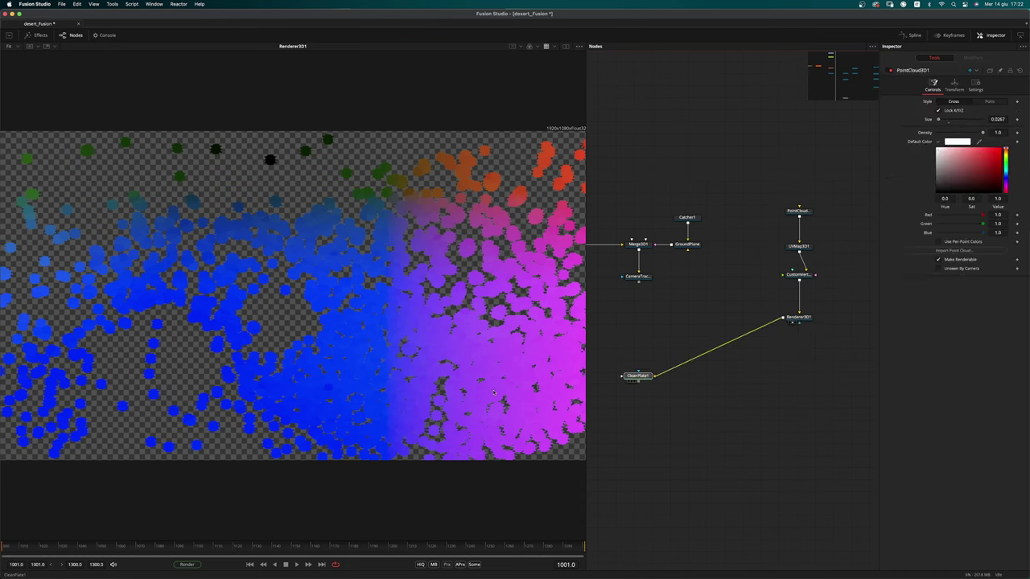
{"action": "left_click", "coordinate": [990, 102]}
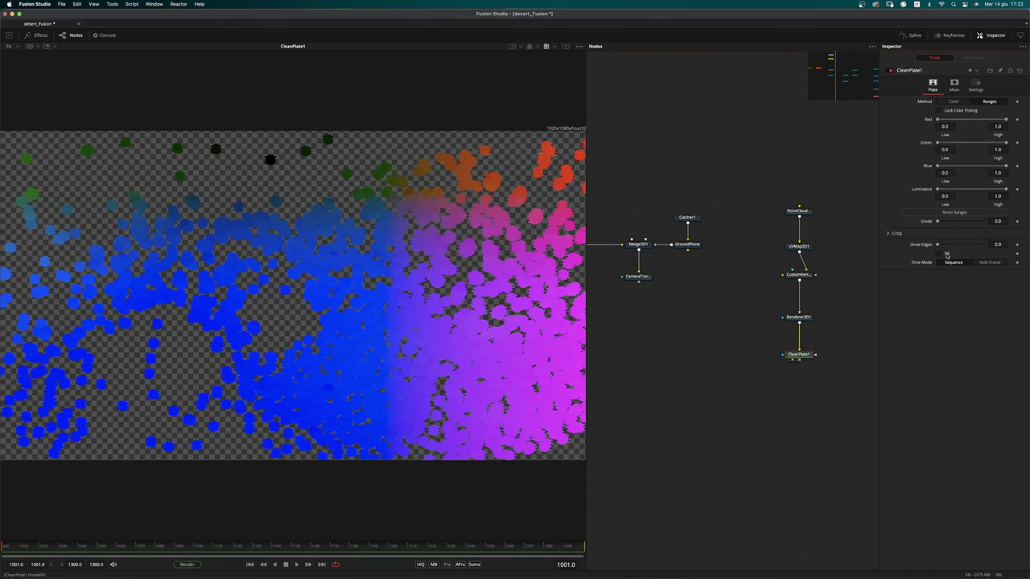
{"action": "left_click", "coordinate": [945, 254]}
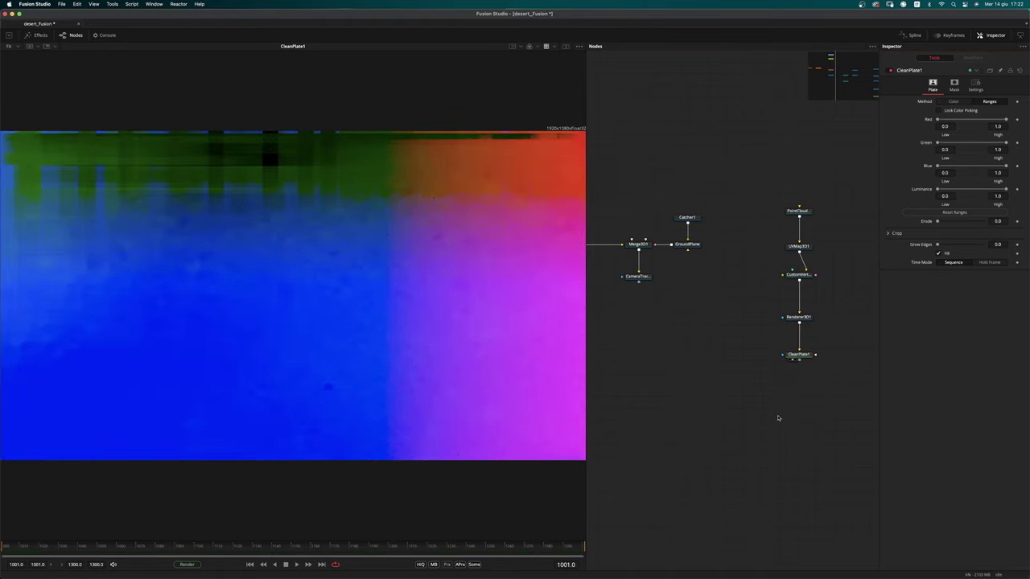
Add a Shape 3D node in the empty area below CleanPlate1, followed by a Displace 3D node
{"action": "key", "text": "shift+space"}
{"action": "type", "text": "shape"}
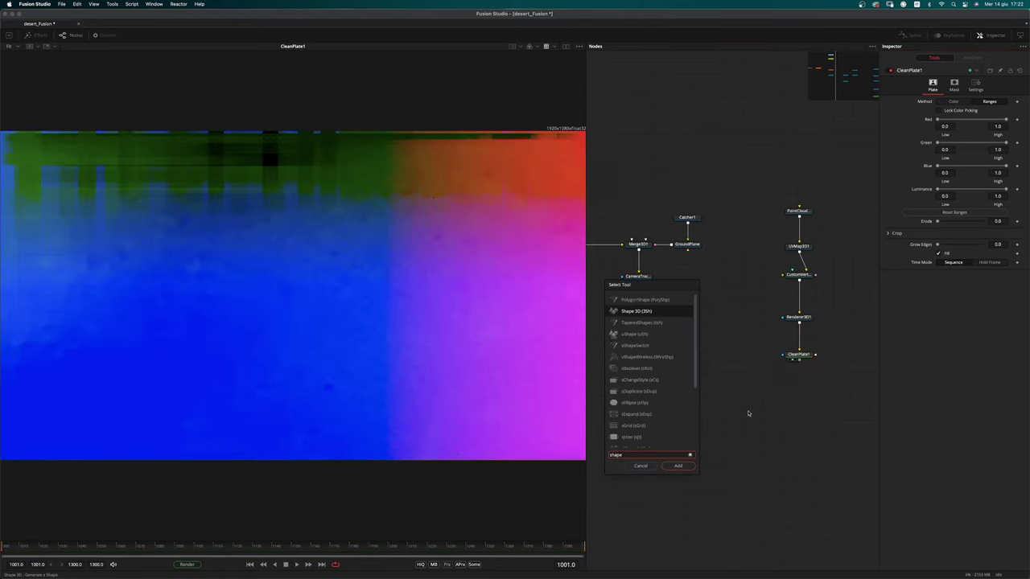
{"action": "key", "text": "Return"}
{"action": "key", "text": "shift+space"}
{"action": "type", "text": "di"}
{"action": "key", "text": "Return"}
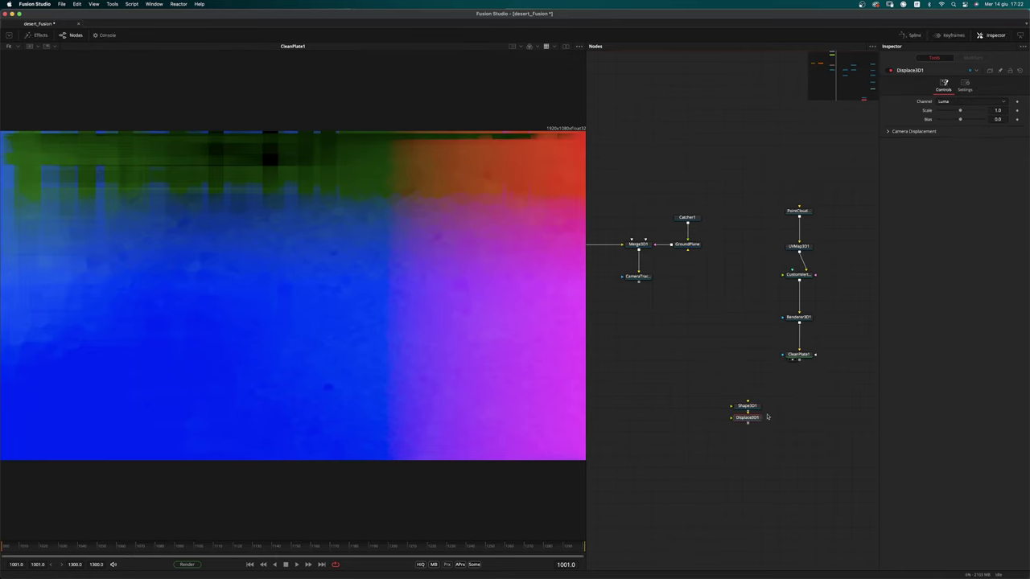
Place Displace3D1 beneath CleanPlate1, connect CleanPlate1 as its displacement image and view the displaced mesh
{"action": "left_click_drag", "start_coordinate": [746, 411], "coordinate": [801, 408]}
{"action": "left_click_drag", "start_coordinate": [799, 355], "coordinate": [515, 394]}
{"action": "left_click_drag", "start_coordinate": [799, 360], "coordinate": [800, 410]}
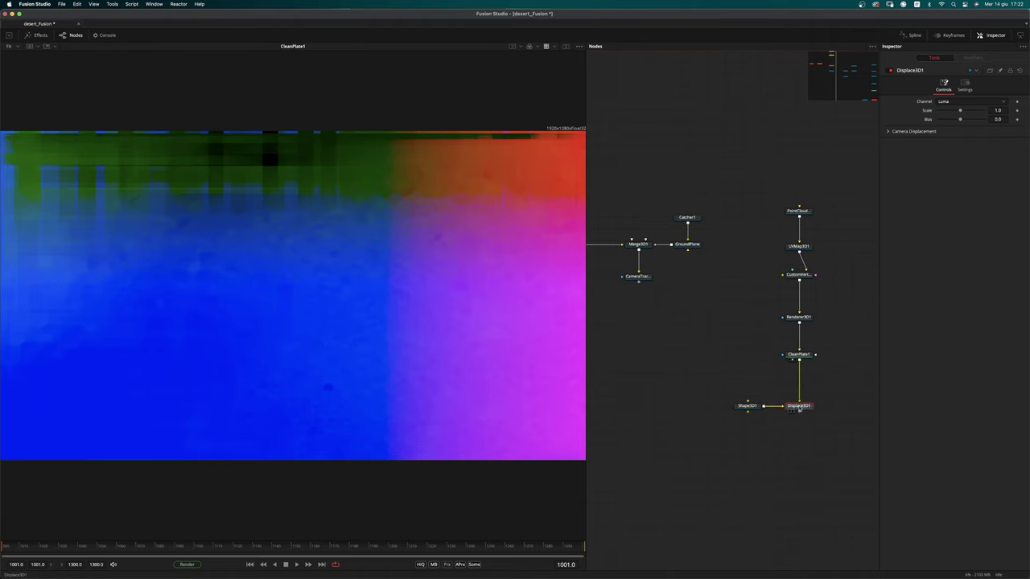
{"action": "key", "text": "1"}
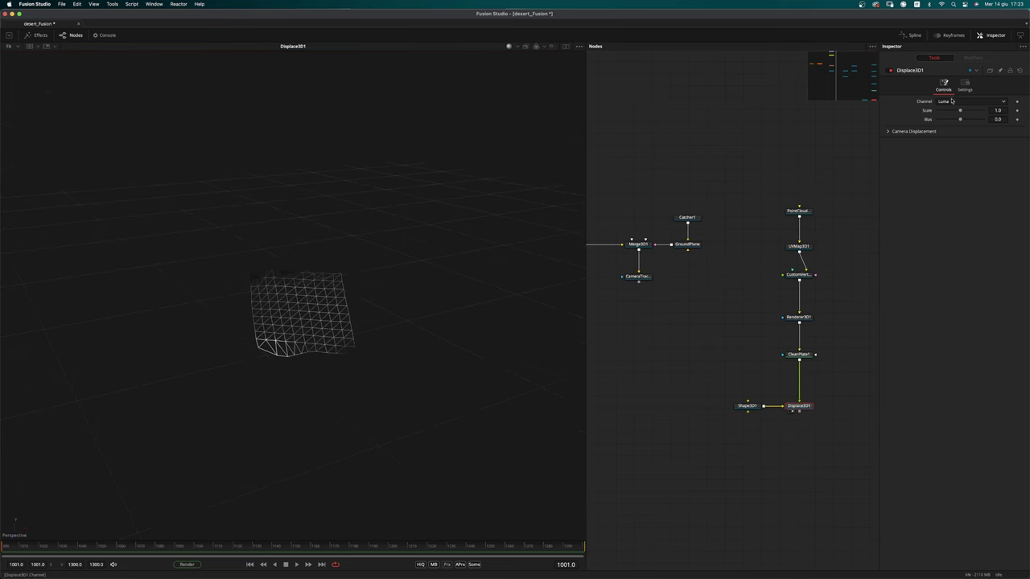
Set Displace3D1 to the RGB channel in Absolute mode and raise Shape3D1's subdivisions to 30
{"action": "left_click", "coordinate": [955, 102]}
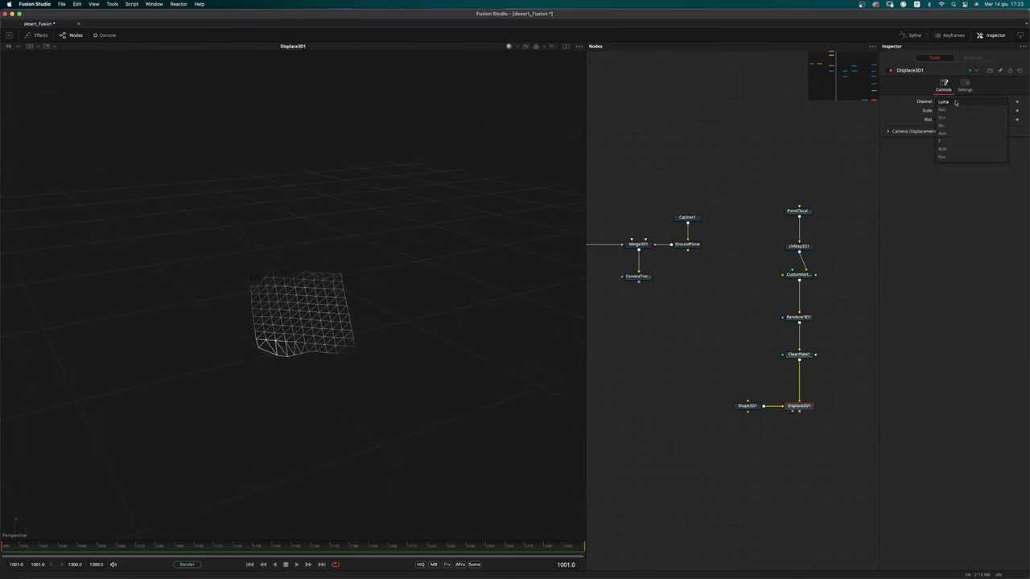
{"action": "left_click", "coordinate": [957, 149]}
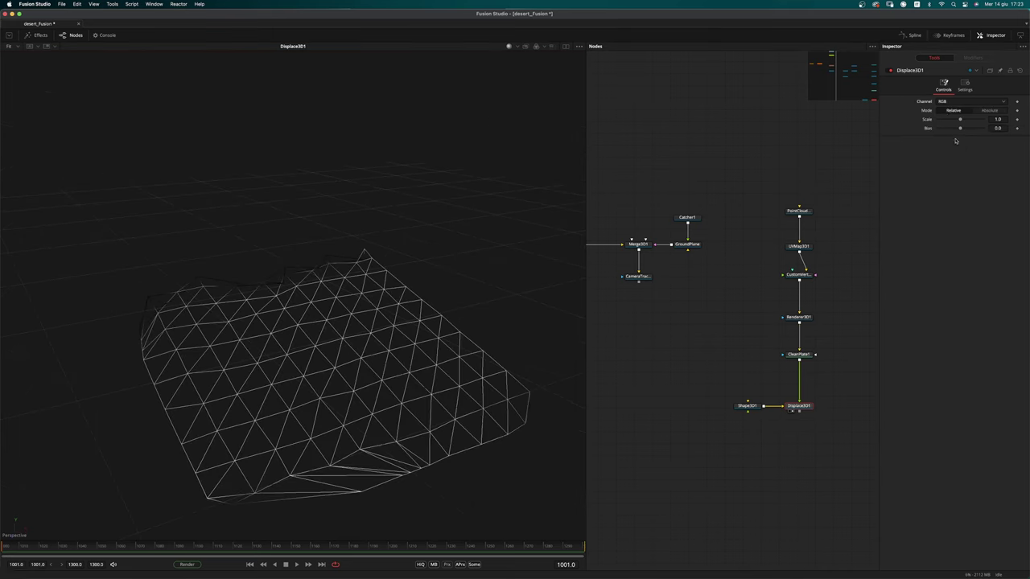
{"action": "left_click", "coordinate": [991, 111]}
{"action": "left_click", "coordinate": [747, 406]}
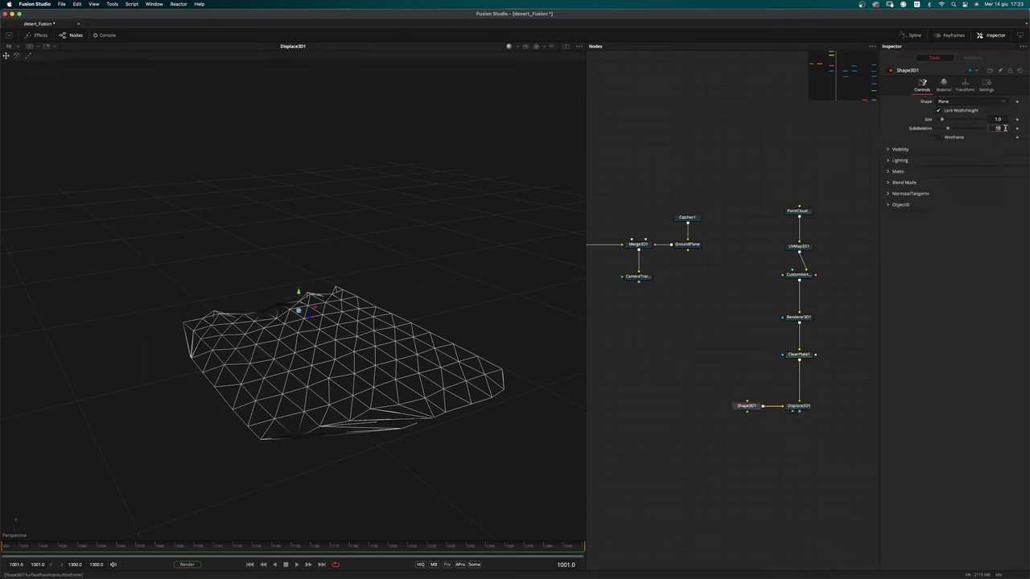
{"action": "key", "text": "Return"}
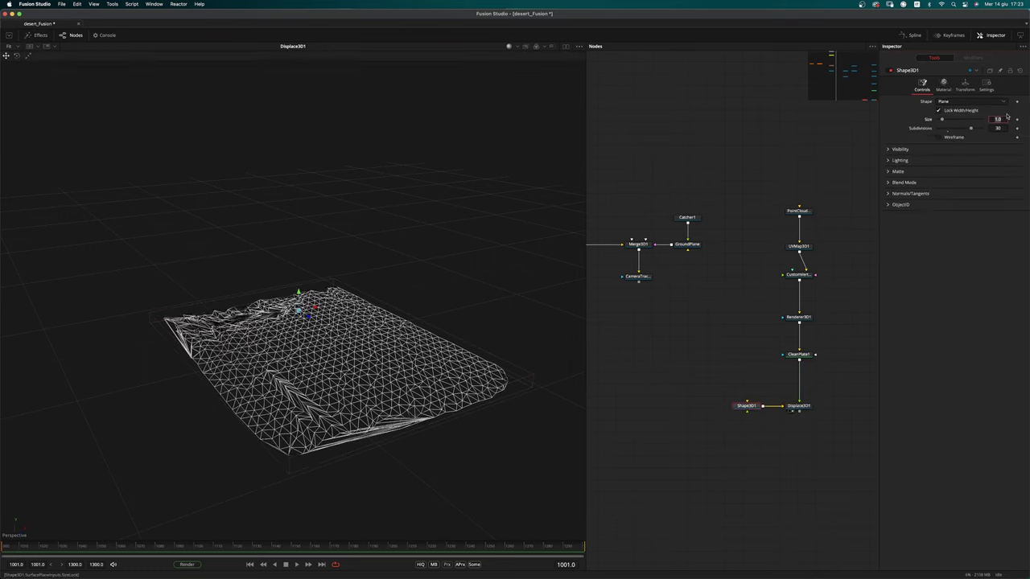
Combine Displace3D1 with the projection camera branch in a new Merge3D2, bending the long connection with a router
{"action": "middle_click_drag", "start_coordinate": [765, 403], "coordinate": [773, 306]}
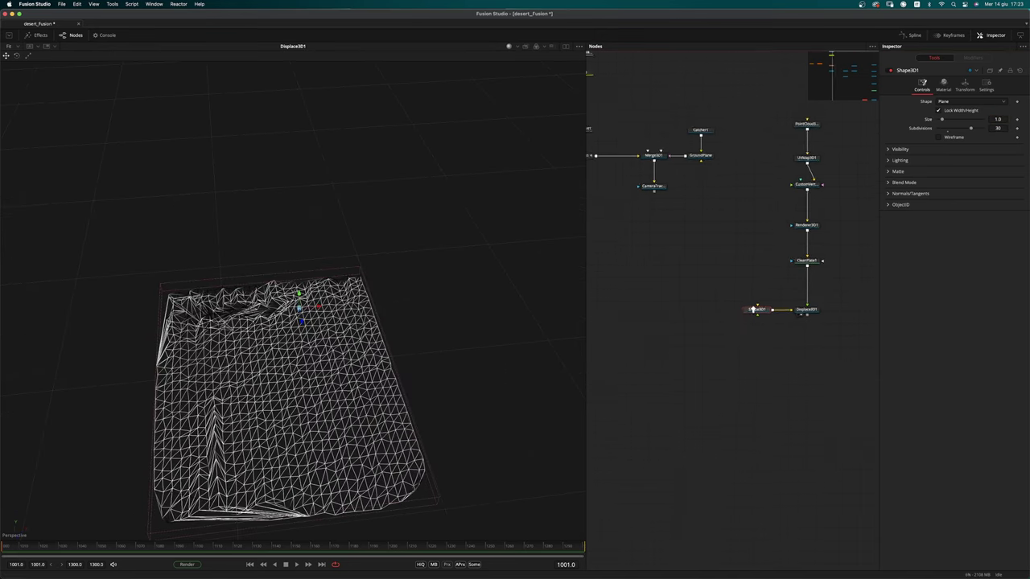
{"action": "scroll", "coordinate": [773, 306], "scroll_direction": "down", "scroll_amount": 2, "text": "super"}
{"action": "left_click_drag", "start_coordinate": [646, 203], "coordinate": [816, 330]}
{"action": "left_click_drag", "start_coordinate": [715, 279], "coordinate": [718, 372], "text": "alt"}
{"action": "left_click_drag", "start_coordinate": [764, 157], "coordinate": [711, 192]}
{"action": "scroll", "coordinate": [834, 320], "scroll_direction": "up", "scroll_amount": 2}
{"action": "scroll", "coordinate": [834, 320], "scroll_direction": "up", "scroll_amount": 2}
Paste a copy of Catcher1 above Shape3D1, connect it as the shape's material and view the projection in Merge3D2
{"action": "left_click", "coordinate": [757, 272]}
{"action": "key", "text": "super+v"}
{"action": "left_click_drag", "start_coordinate": [754, 264], "coordinate": [755, 307]}
{"action": "left_click_drag", "start_coordinate": [761, 263], "coordinate": [763, 268]}
{"action": "left_click_drag", "start_coordinate": [820, 382], "coordinate": [640, 400]}
{"action": "left_click_drag", "start_coordinate": [451, 413], "coordinate": [443, 402]}
{"action": "middle_click_drag", "start_coordinate": [399, 386], "coordinate": [492, 99], "text": "alt"}
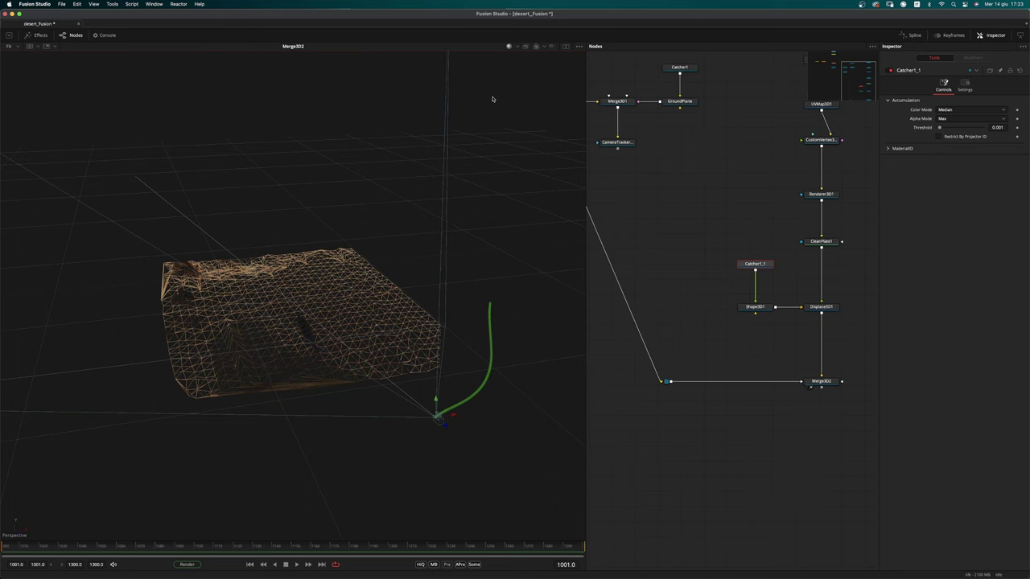
Switch the Merge3D2 view from wireframe to shaded display and inspect the projected texture on the displaced mesh from above
{"action": "left_click", "coordinate": [518, 48]}
{"action": "left_click", "coordinate": [523, 58]}
{"action": "mouse_move", "coordinate": [330, 351]}
{"action": "middle_mouse_down", "text": "alt"}
{"action": "mouse_move", "coordinate": [324, 334]}
{"action": "mouse_move", "coordinate": [344, 342]}
{"action": "mouse_move", "coordinate": [359, 328]}
{"action": "mouse_move", "coordinate": [350, 368]}
{"action": "middle_mouse_up", "text": "alt"}
{"action": "scroll", "coordinate": [344, 342], "scroll_direction": "up", "scroll_amount": 4}
{"action": "middle_click_drag", "start_coordinate": [339, 376], "coordinate": [341, 379], "text": "alt"}
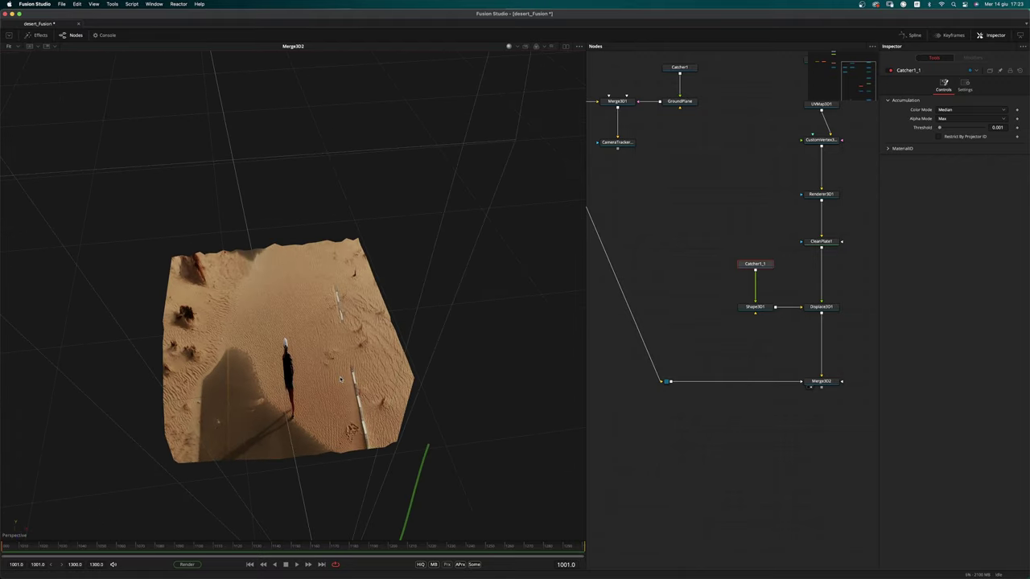
Paste a copy of the CameraTracker1 renderer below Merge3D2 and view its UV-rendered output
{"action": "left_click_drag", "start_coordinate": [671, 182], "coordinate": [598, 136]}
{"action": "middle_click_drag", "start_coordinate": [764, 275], "coordinate": [729, 178]}
{"action": "left_click", "coordinate": [781, 325]}
{"action": "key", "text": "super+v"}
{"action": "left_click_drag", "start_coordinate": [787, 292], "coordinate": [494, 386]}
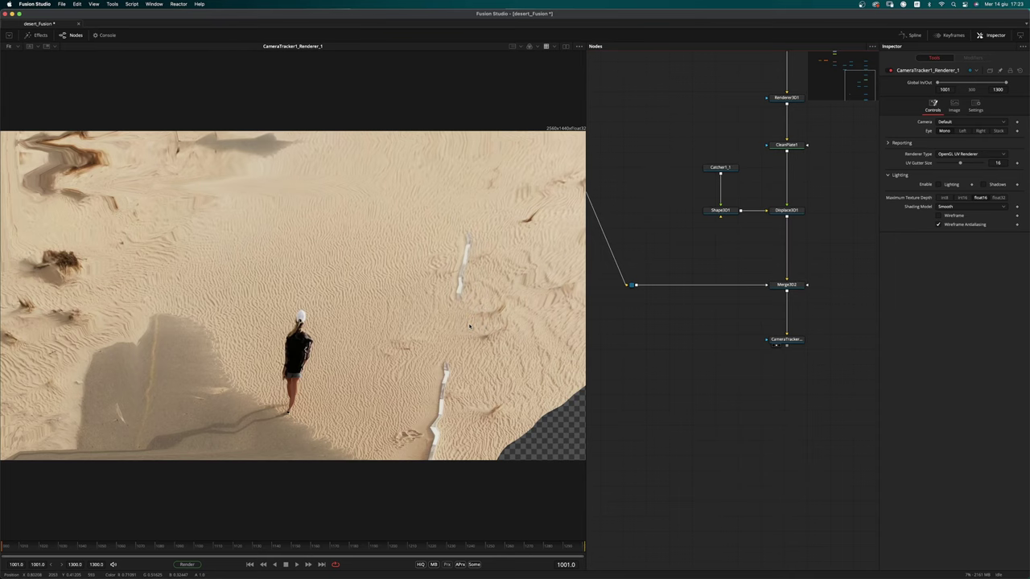
Space out Catcher1_1 and Shape3D1, and add an FBX Exporter after Displace3D1 with dunes.fbx as its output file
{"action": "left_click_drag", "start_coordinate": [690, 143], "coordinate": [743, 237]}
{"action": "left_click_drag", "start_coordinate": [722, 213], "coordinate": [821, 197]}
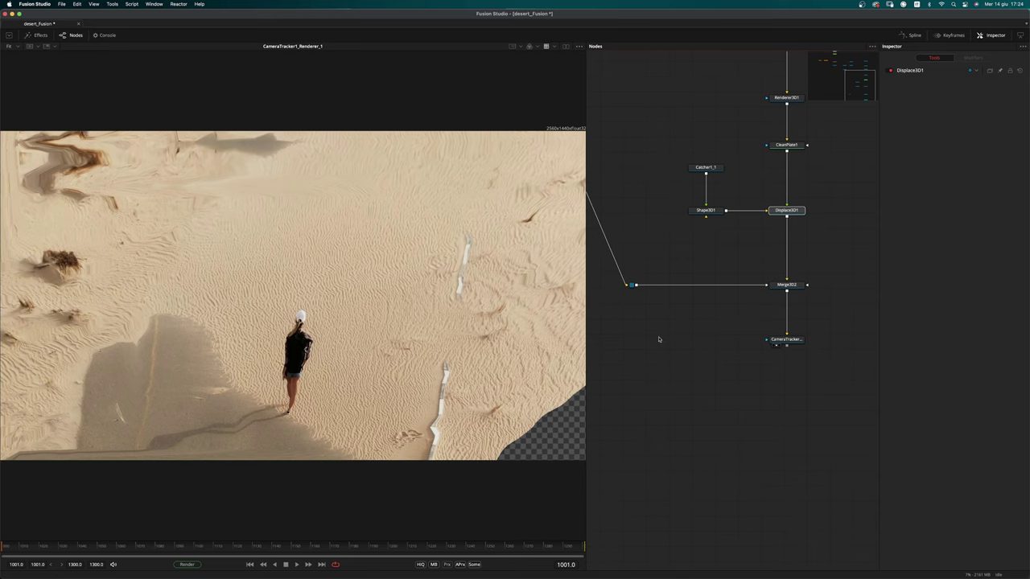
{"action": "middle_click_drag", "start_coordinate": [805, 105], "coordinate": [734, 156]}
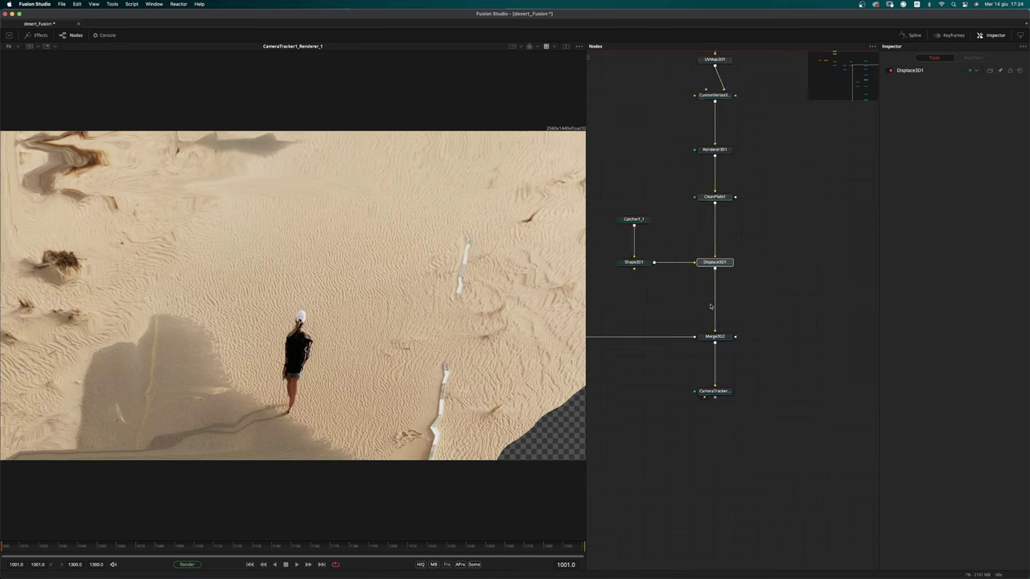
{"action": "left_click", "coordinate": [766, 315]}
{"action": "key", "text": "shift+space"}
{"action": "type", "text": "fbx"}
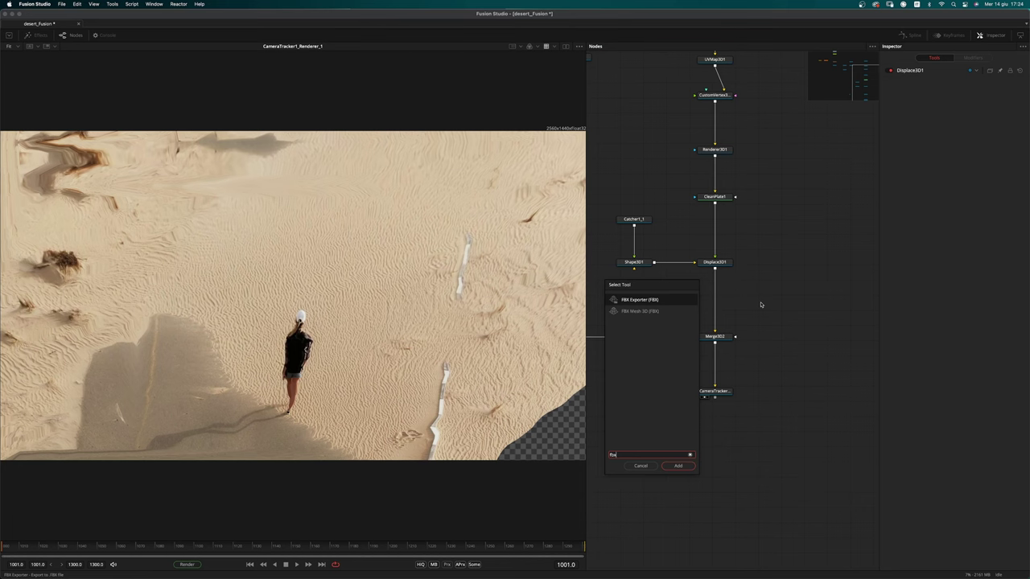
{"action": "key", "text": "Escape"}
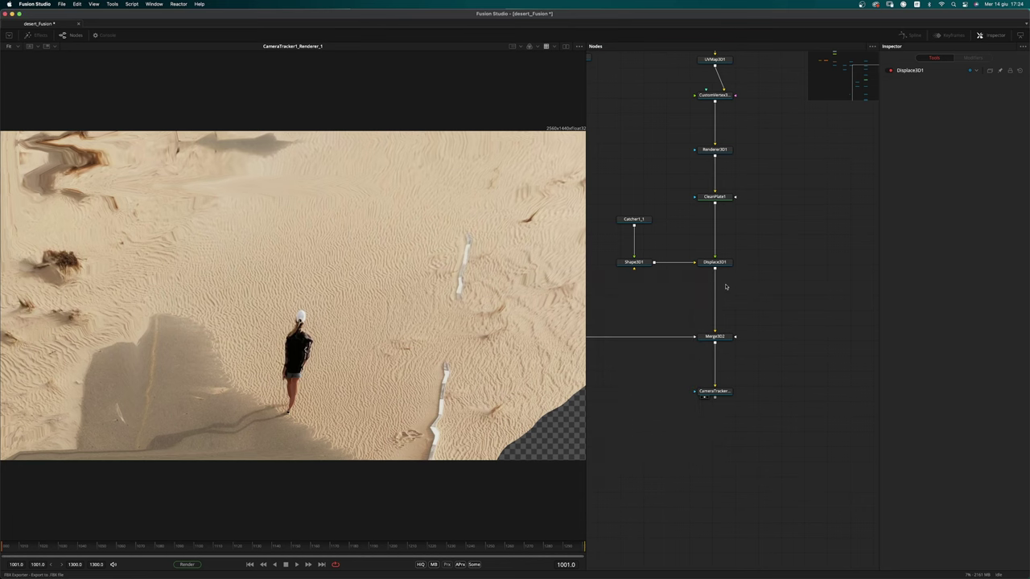
{"action": "left_click", "coordinate": [712, 453]}
{"action": "left_click", "coordinate": [589, 311]}
View Displace3D1 and disconnect Catcher1_1 from Shape3D1's material input
{"action": "left_click_drag", "start_coordinate": [777, 303], "coordinate": [481, 370]}
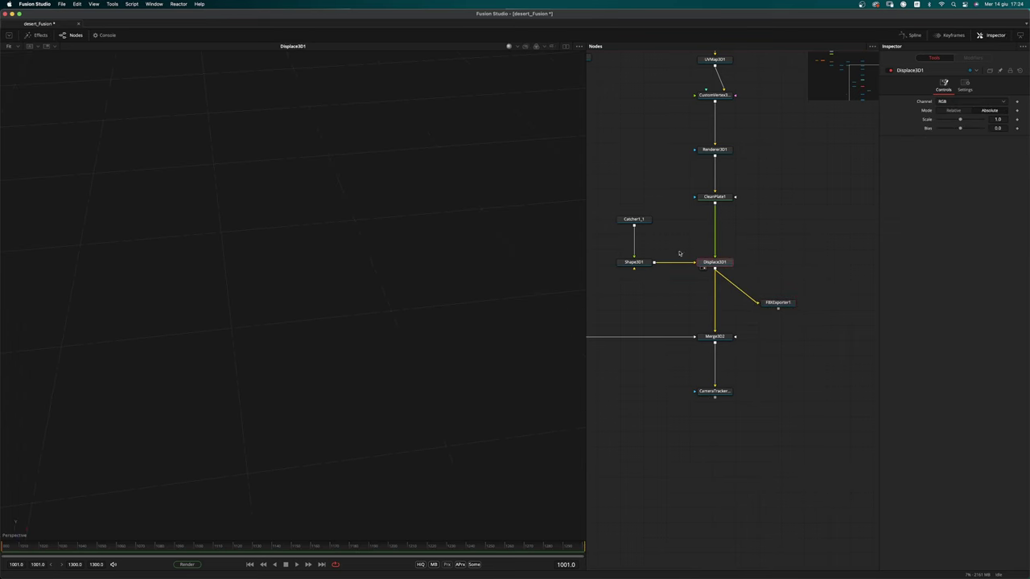
{"action": "left_click", "coordinate": [634, 248]}
{"action": "middle_click_drag", "start_coordinate": [447, 492], "coordinate": [443, 456], "text": "alt"}
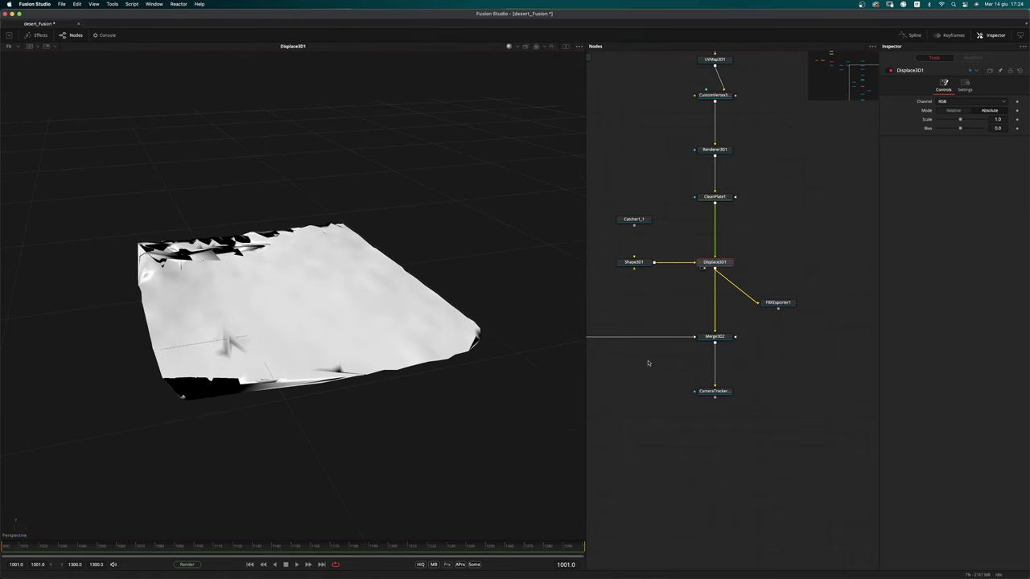
View FBXExporter1 and render it to write the displaced mesh to the FBX file
{"action": "left_click_drag", "start_coordinate": [777, 303], "coordinate": [393, 447]}
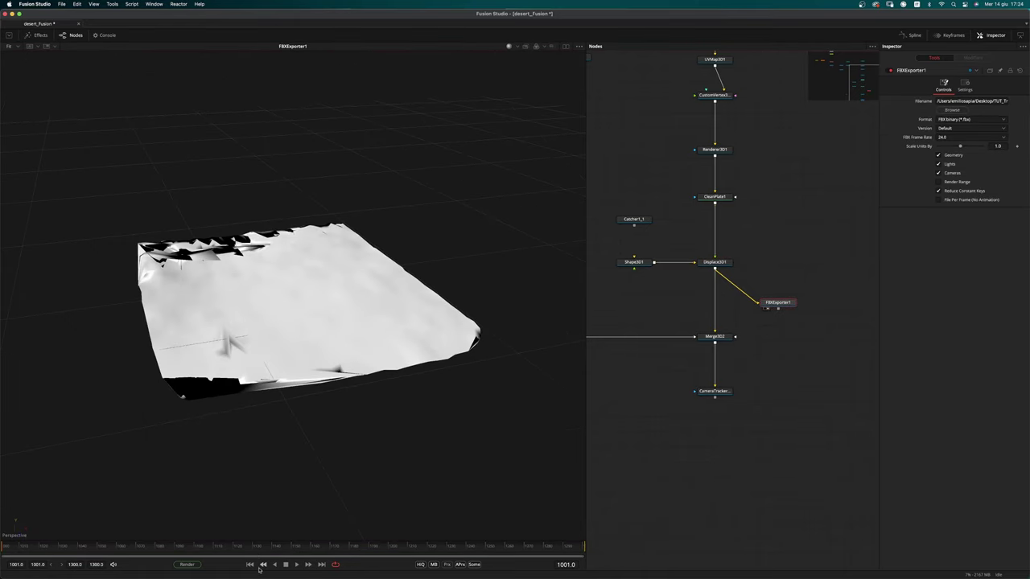
{"action": "left_click", "coordinate": [186, 565]}
{"action": "left_click", "coordinate": [465, 363]}
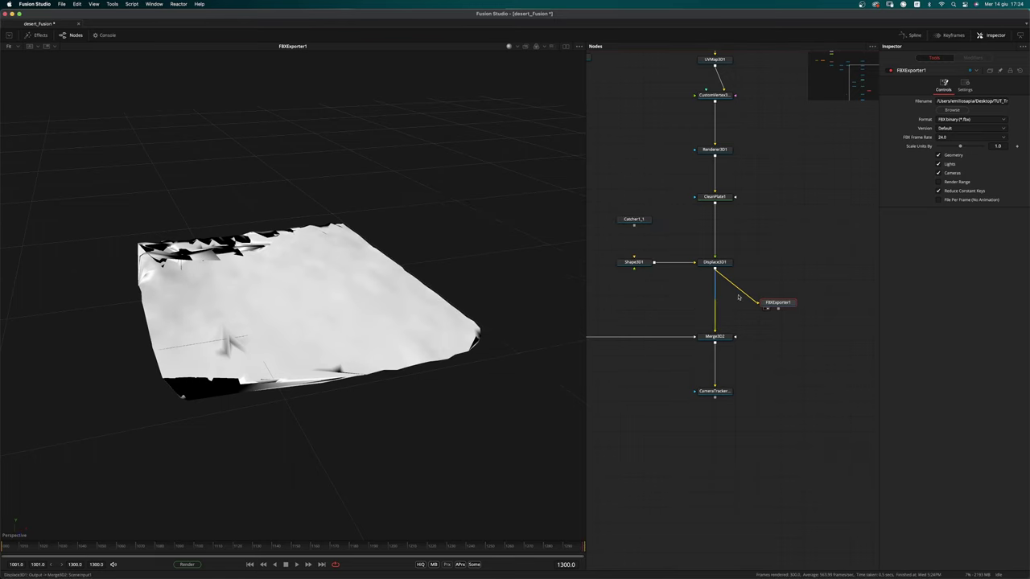
Disconnect Displace3D1 from Merge3D2, align FBXExporter1 beside Displace3D1, and move Merge3D2, its renderer and Catcher1_1 lower in the node graph
{"action": "left_click", "coordinate": [714, 323]}
{"action": "left_click_drag", "start_coordinate": [777, 302], "coordinate": [777, 263]}
{"action": "scroll", "coordinate": [757, 295], "scroll_direction": "down", "scroll_amount": 5, "text": "super"}
{"action": "left_click_drag", "start_coordinate": [627, 394], "coordinate": [754, 310]}
{"action": "left_click_drag", "start_coordinate": [732, 321], "coordinate": [732, 345]}
{"action": "scroll", "coordinate": [735, 309], "scroll_direction": "up", "scroll_amount": 4, "text": "super"}
{"action": "left_click_drag", "start_coordinate": [664, 218], "coordinate": [662, 301]}
Import the FBX scene dunes.fbx, merging it into the existing document with the default import options
{"action": "left_click", "coordinate": [61, 4]}
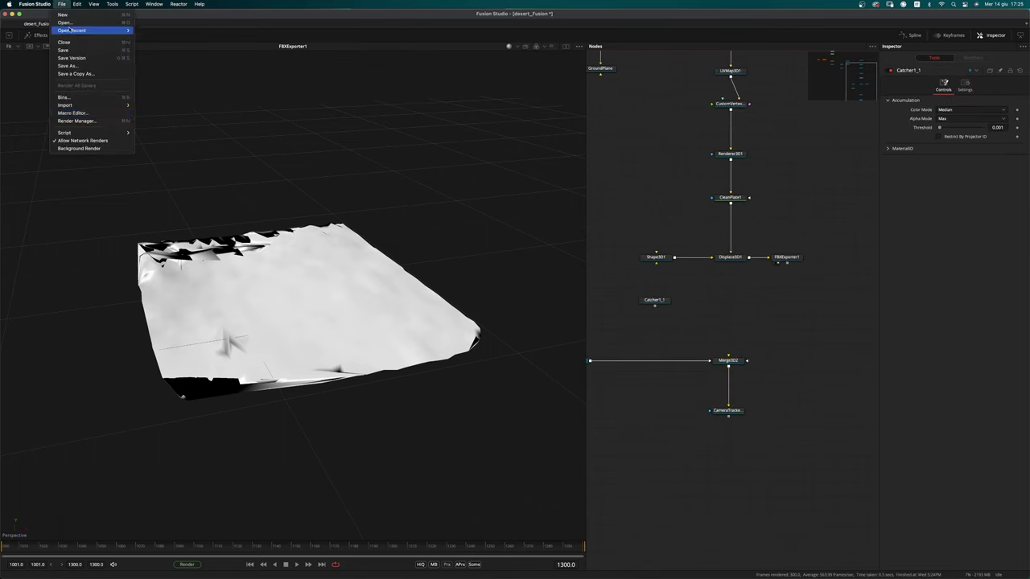
{"action": "mouse_move", "coordinate": [96, 105]}
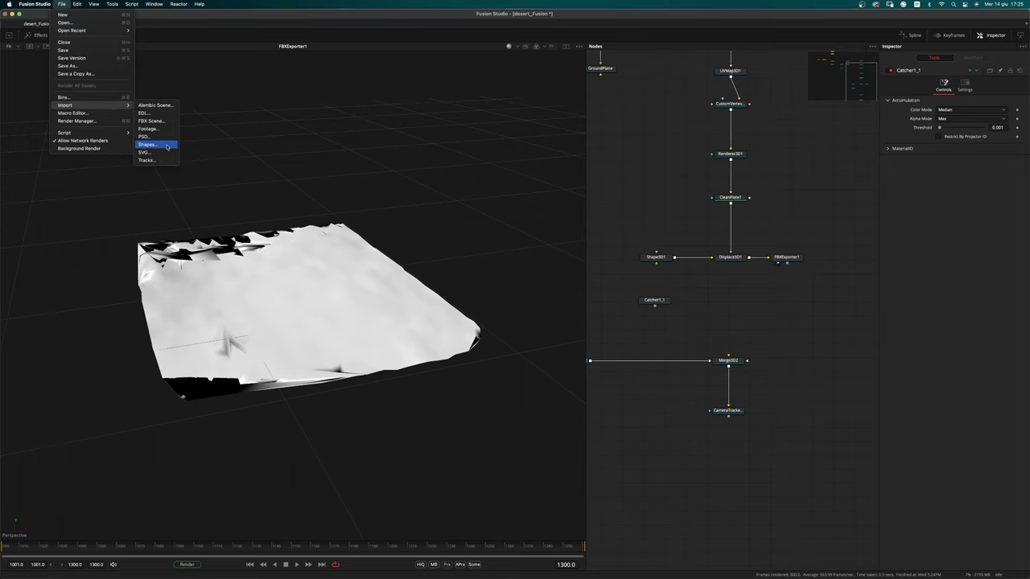
{"action": "left_click", "coordinate": [162, 122]}
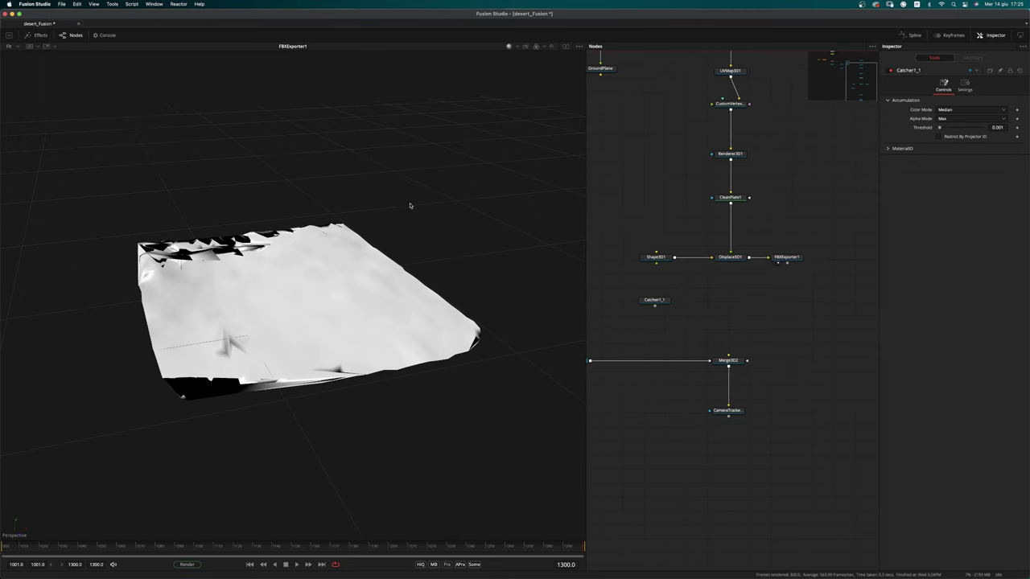
{"action": "left_click", "coordinate": [312, 159]}
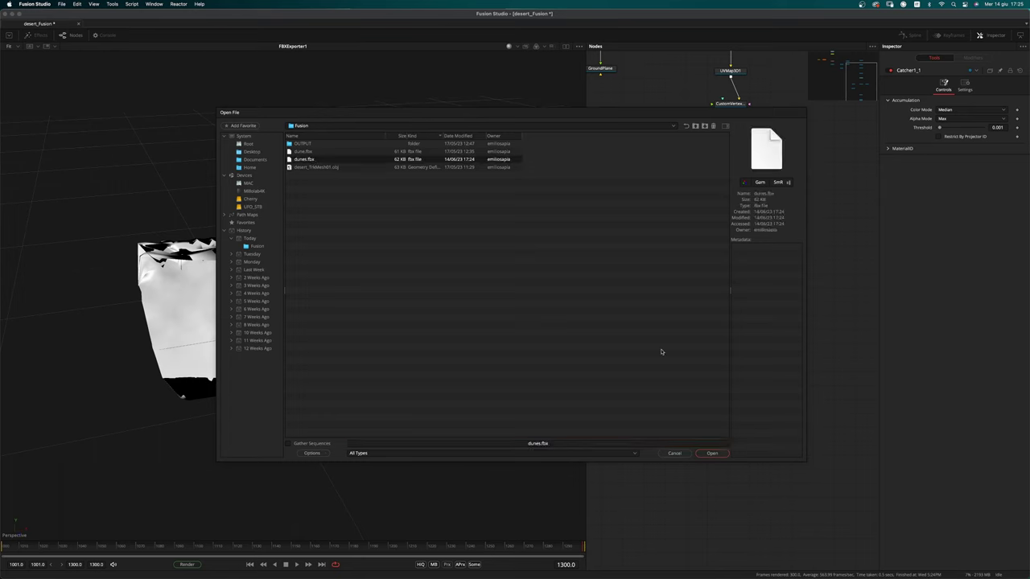
{"action": "left_click", "coordinate": [709, 453]}
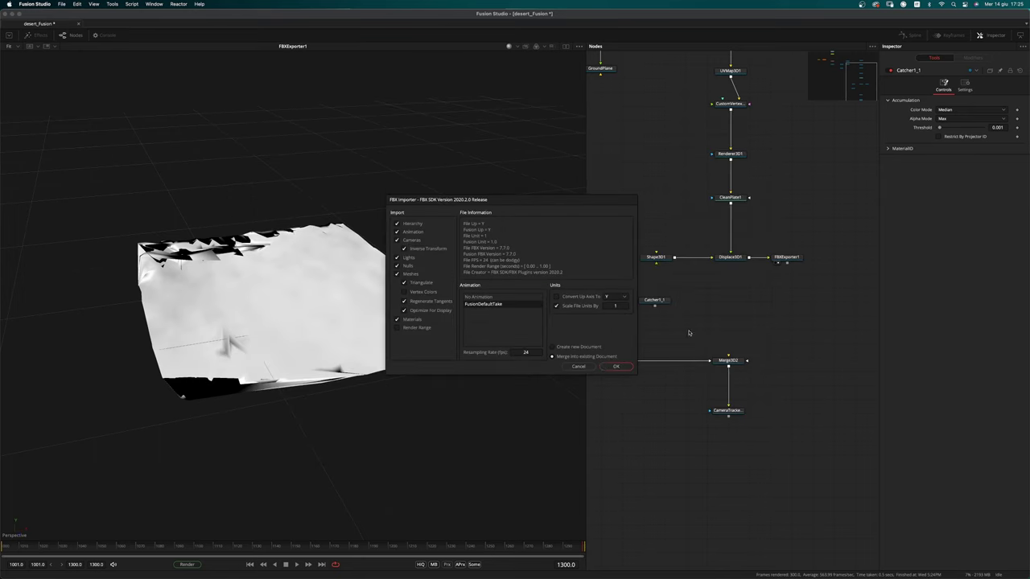
{"action": "left_click", "coordinate": [615, 367]}
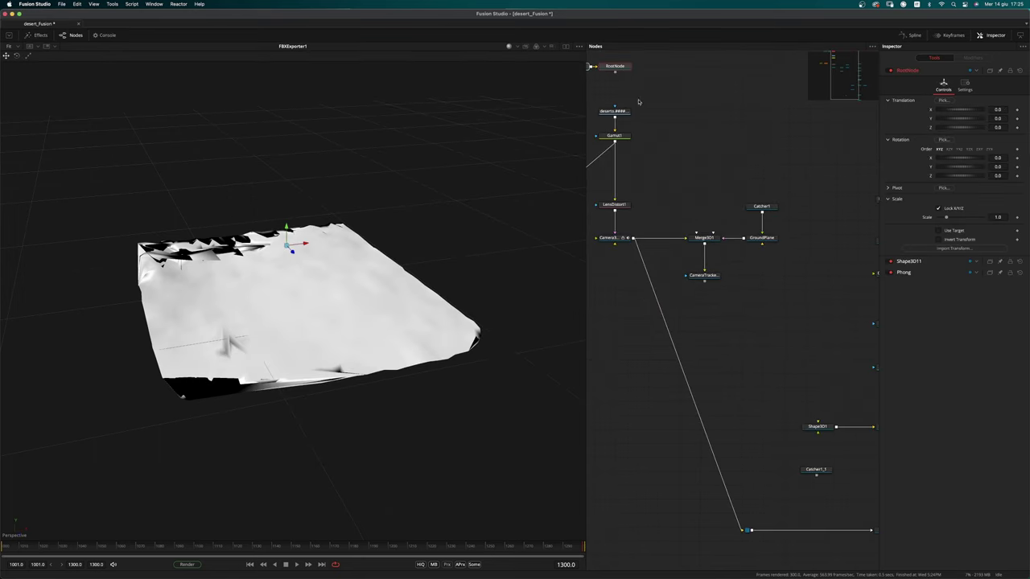
Delete the imported RootNode and Phong nodes, keeping only the Shape3D11 mesh
{"action": "left_click_drag", "start_coordinate": [629, 61], "coordinate": [676, 137]}
{"action": "middle_click_drag", "start_coordinate": [676, 133], "coordinate": [771, 301]}
{"action": "left_click_drag", "start_coordinate": [761, 190], "coordinate": [695, 251]}
{"action": "key", "text": "Delete"}
{"action": "left_click_drag", "start_coordinate": [617, 207], "coordinate": [843, 475]}
{"action": "key", "text": "Delete"}
Place Shape3D11 below Displace3D1 and attach a pasted copy of UVMap3D1 beneath it
{"action": "middle_click_drag", "start_coordinate": [820, 454], "coordinate": [568, 191]}
{"action": "left_click_drag", "start_coordinate": [597, 210], "coordinate": [726, 376]}
{"action": "left_click_drag", "start_coordinate": [777, 135], "coordinate": [701, 166]}
{"action": "middle_click_drag", "start_coordinate": [743, 383], "coordinate": [767, 301]}
{"action": "left_click", "coordinate": [756, 311]}
{"action": "key", "text": "super+v"}
{"action": "left_click_drag", "start_coordinate": [751, 301], "coordinate": [759, 322]}
{"action": "left_click_drag", "start_coordinate": [784, 280], "coordinate": [764, 312]}
Add a Replace Material 3D between UVMap3D1_1 and Merge3D2 and connect Catcher1_1 as its material
{"action": "key", "text": "shift+space"}
{"action": "type", "text": "repl"}
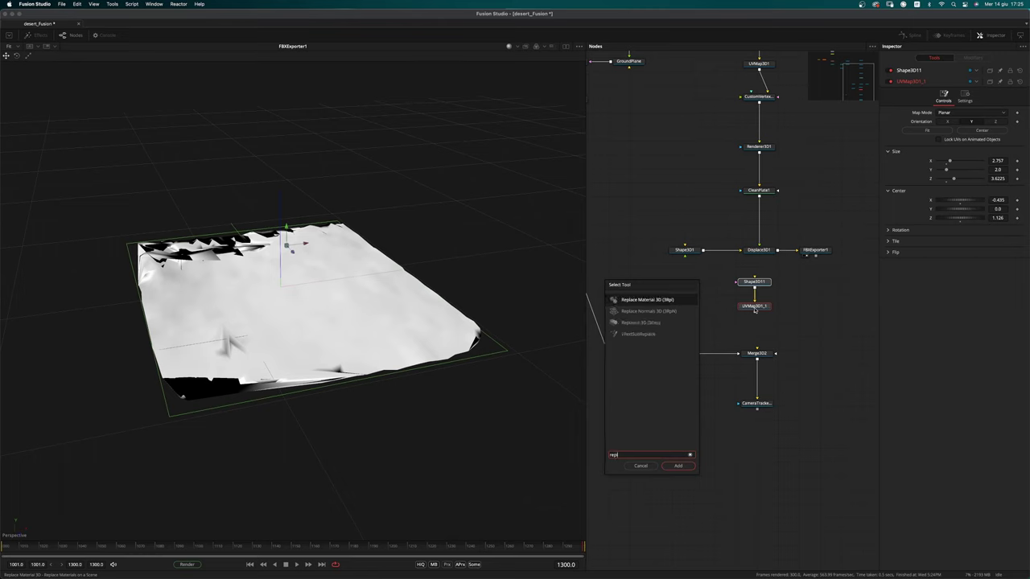
{"action": "type", "text": "a"}
{"action": "key", "text": "Return"}
{"action": "left_click_drag", "start_coordinate": [683, 298], "coordinate": [738, 320]}
{"action": "left_click_drag", "start_coordinate": [683, 293], "coordinate": [684, 312]}
{"action": "mouse_move", "coordinate": [754, 326]}
{"action": "left_mouse_down"}
{"action": "mouse_move", "coordinate": [757, 351]}
{"action": "mouse_move", "coordinate": [757, 325]}
{"action": "left_mouse_up"}
{"action": "left_click_drag", "start_coordinate": [684, 311], "coordinate": [686, 325]}
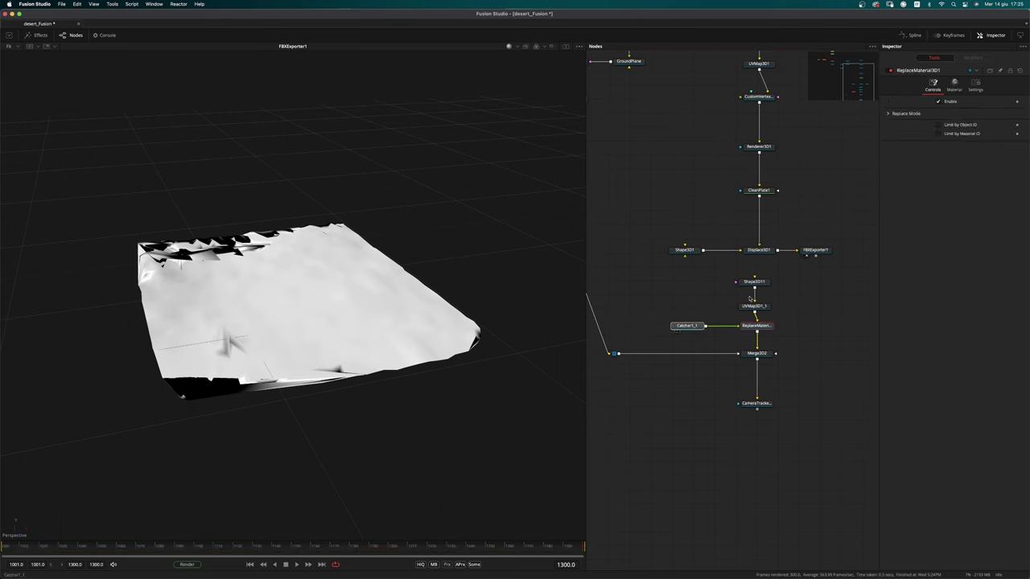
Set the renderer below Merge3D2 to OpenGL UV Renderer and play back the unwrapped ground projection
{"action": "left_click_drag", "start_coordinate": [789, 275], "coordinate": [754, 307]}
{"action": "left_click_drag", "start_coordinate": [756, 353], "coordinate": [446, 445]}
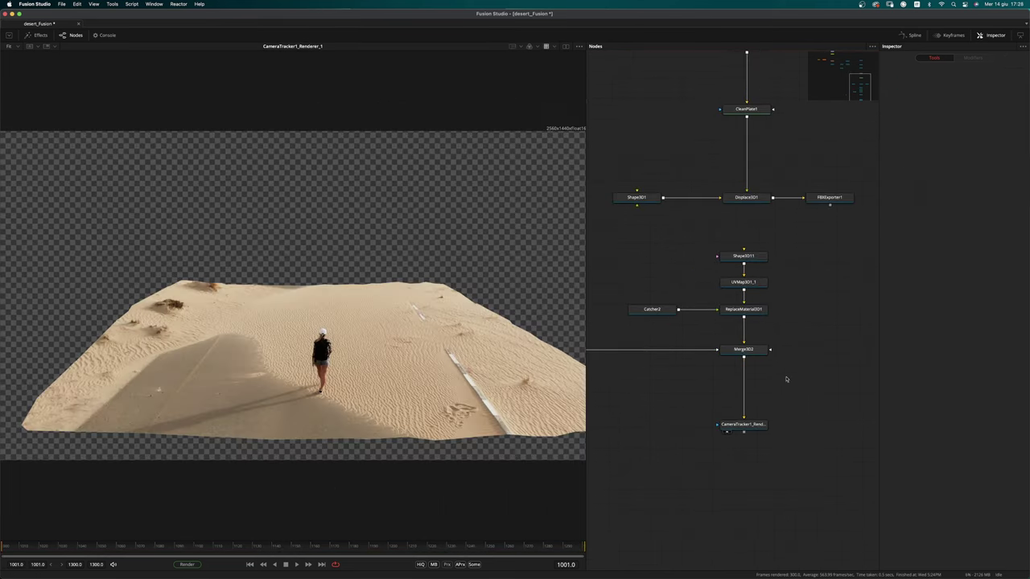
{"action": "left_click", "coordinate": [743, 424]}
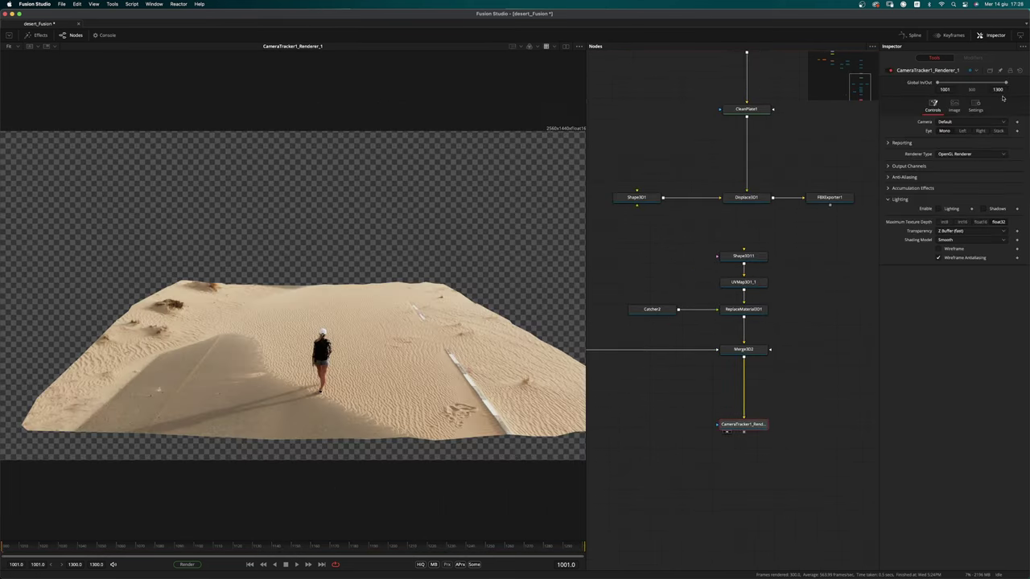
{"action": "left_click", "coordinate": [969, 153]}
{"action": "left_click", "coordinate": [962, 163]}
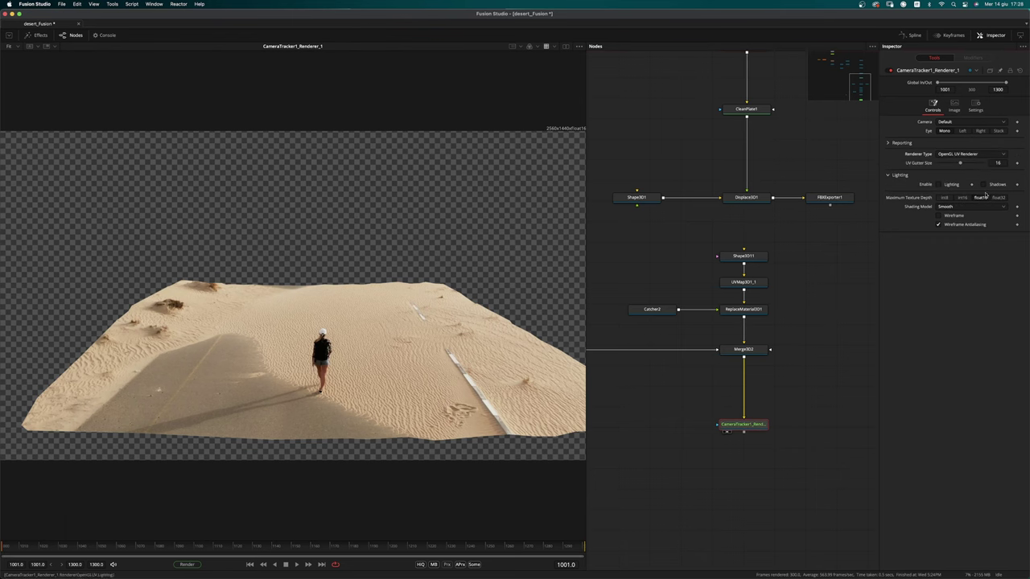
{"action": "scroll", "coordinate": [313, 351], "scroll_direction": "down", "scroll_amount": 3}
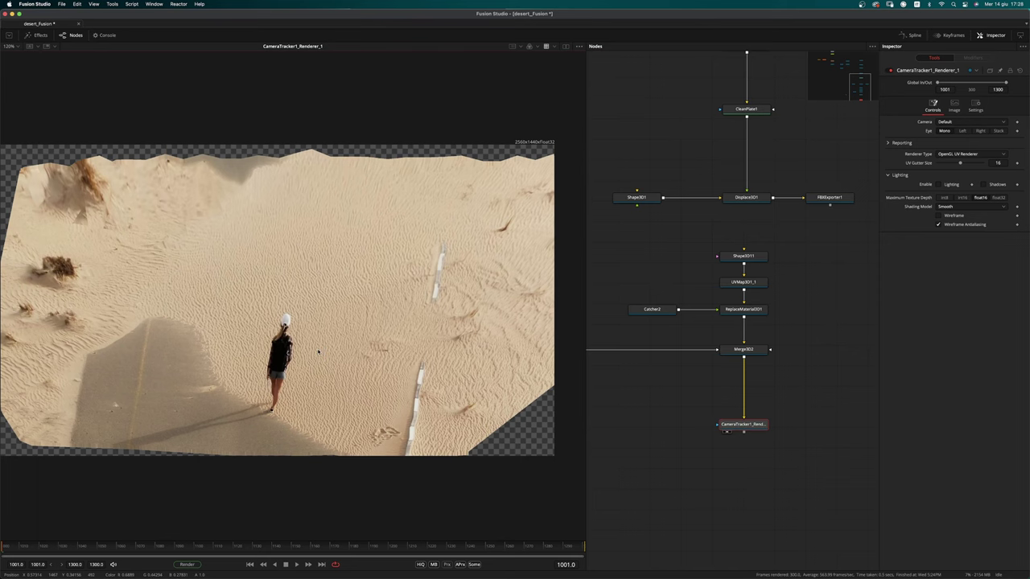
{"action": "key", "text": "space"}
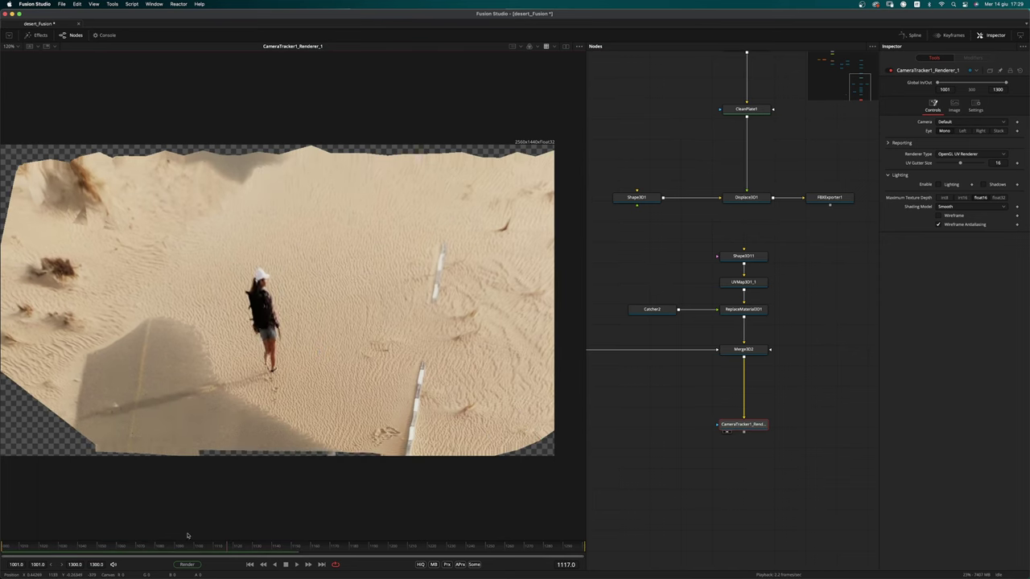